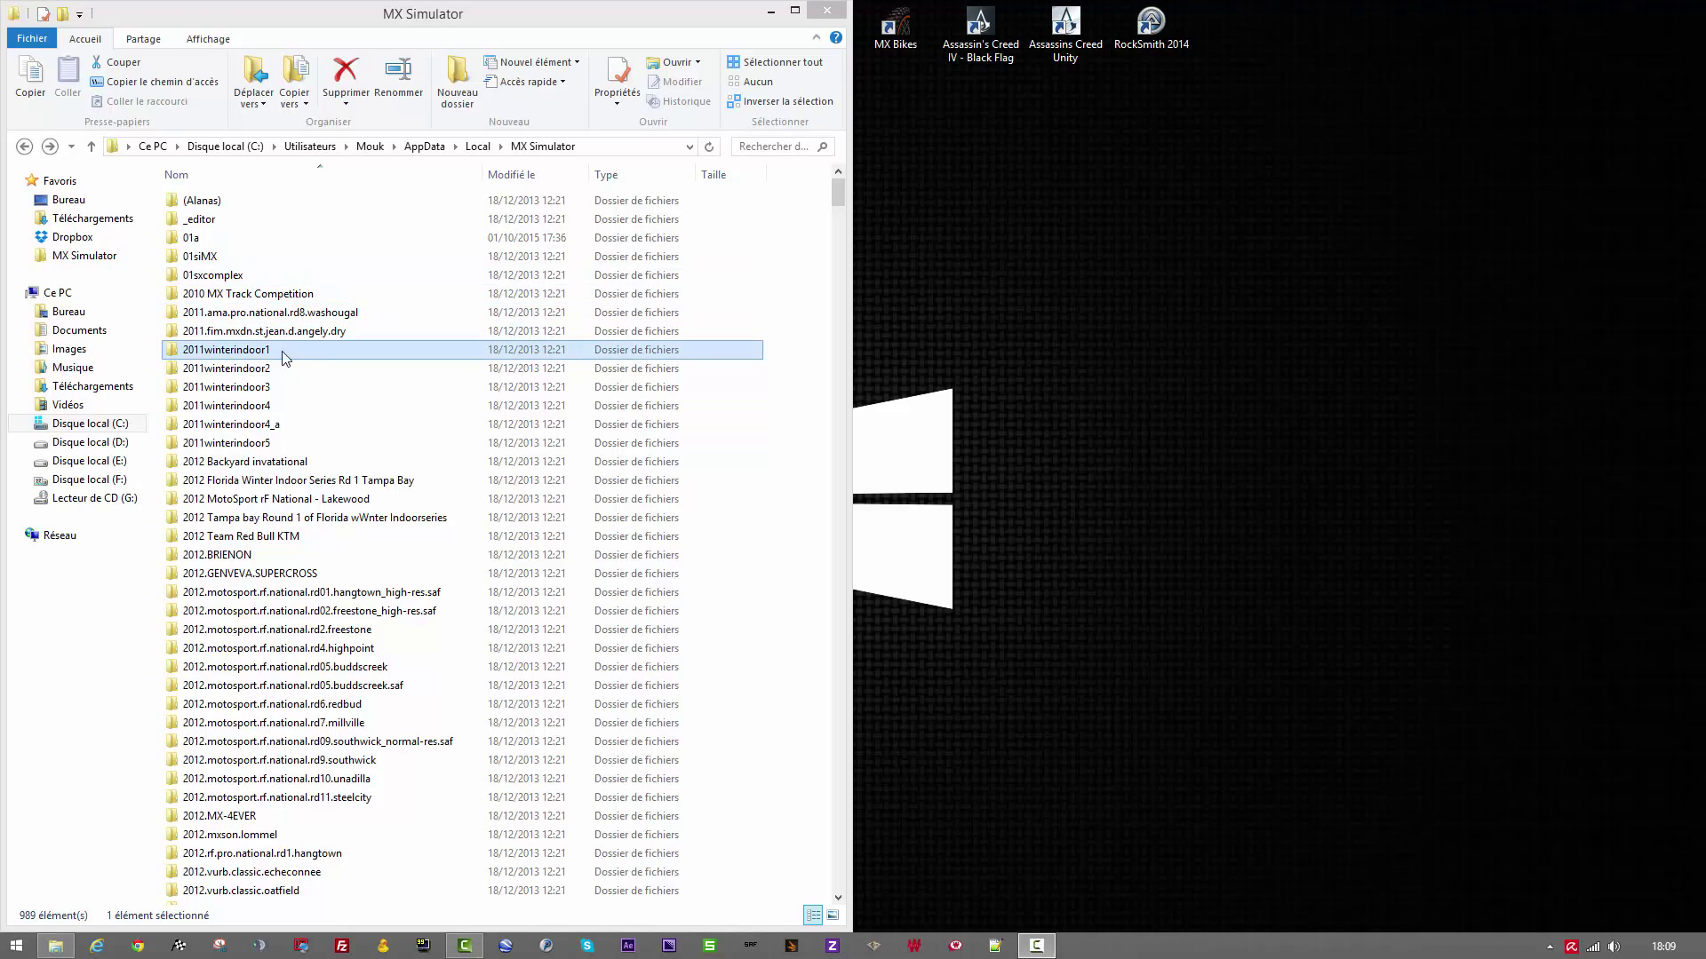
Step: Inspect the desc file of the 2011winterindoor1 track folder in Notepad++ and close it
double_click(204, 350)
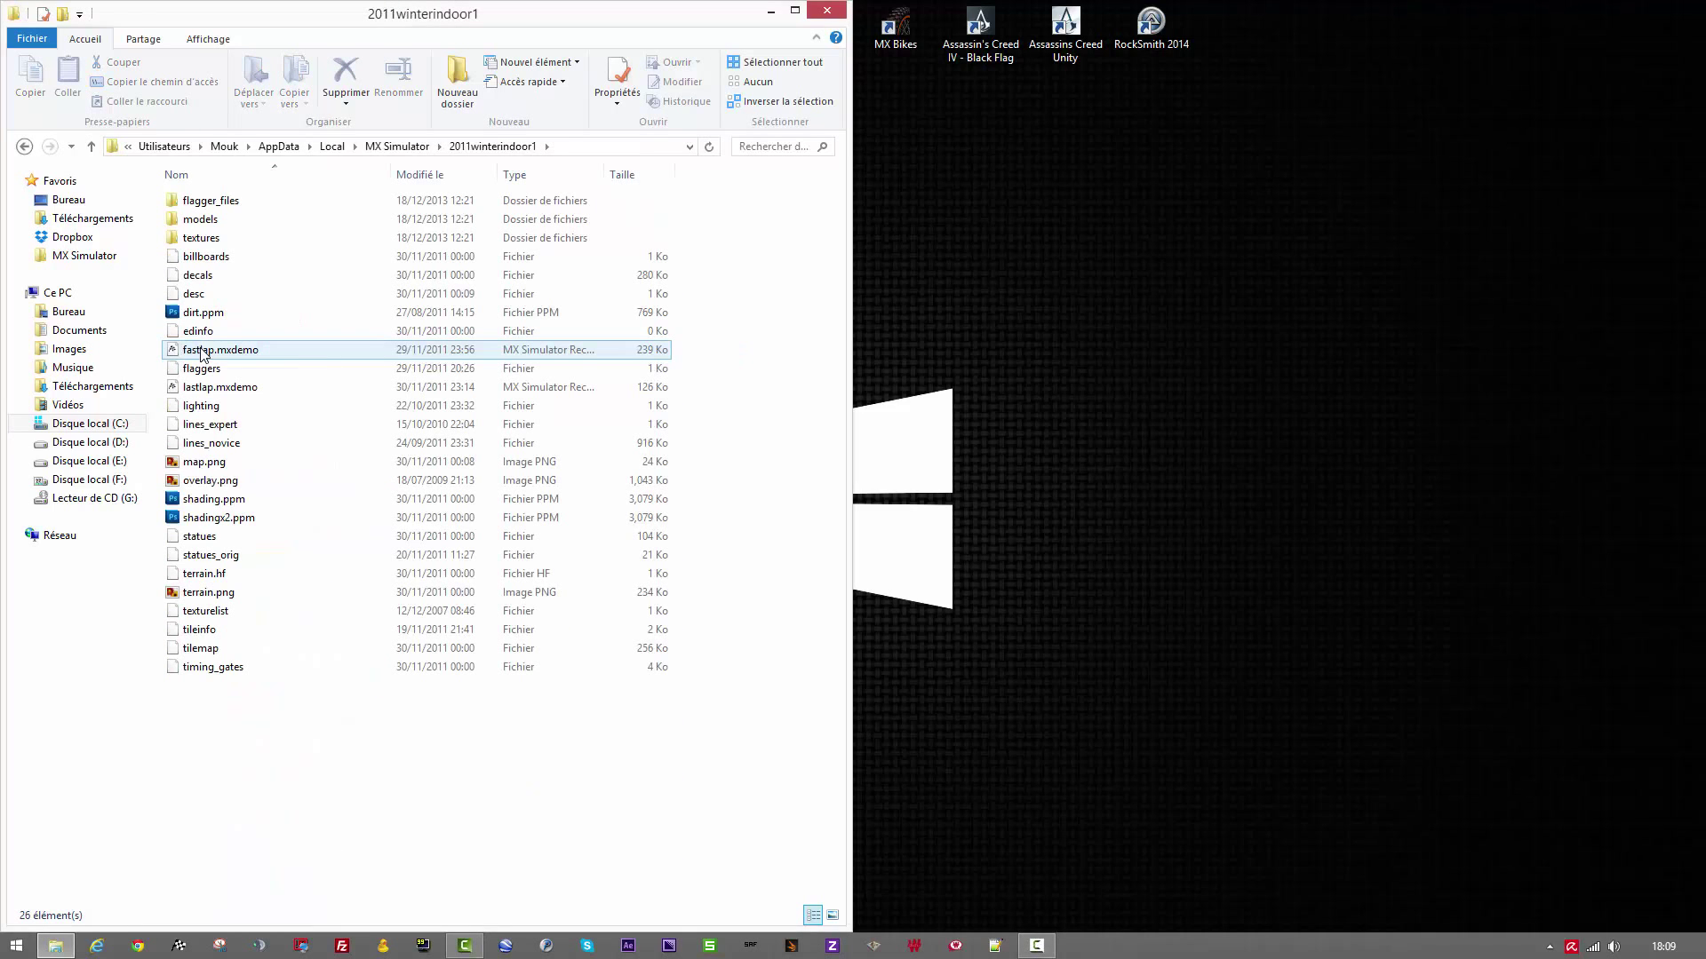
key("BackSpace")
double_click(204, 350)
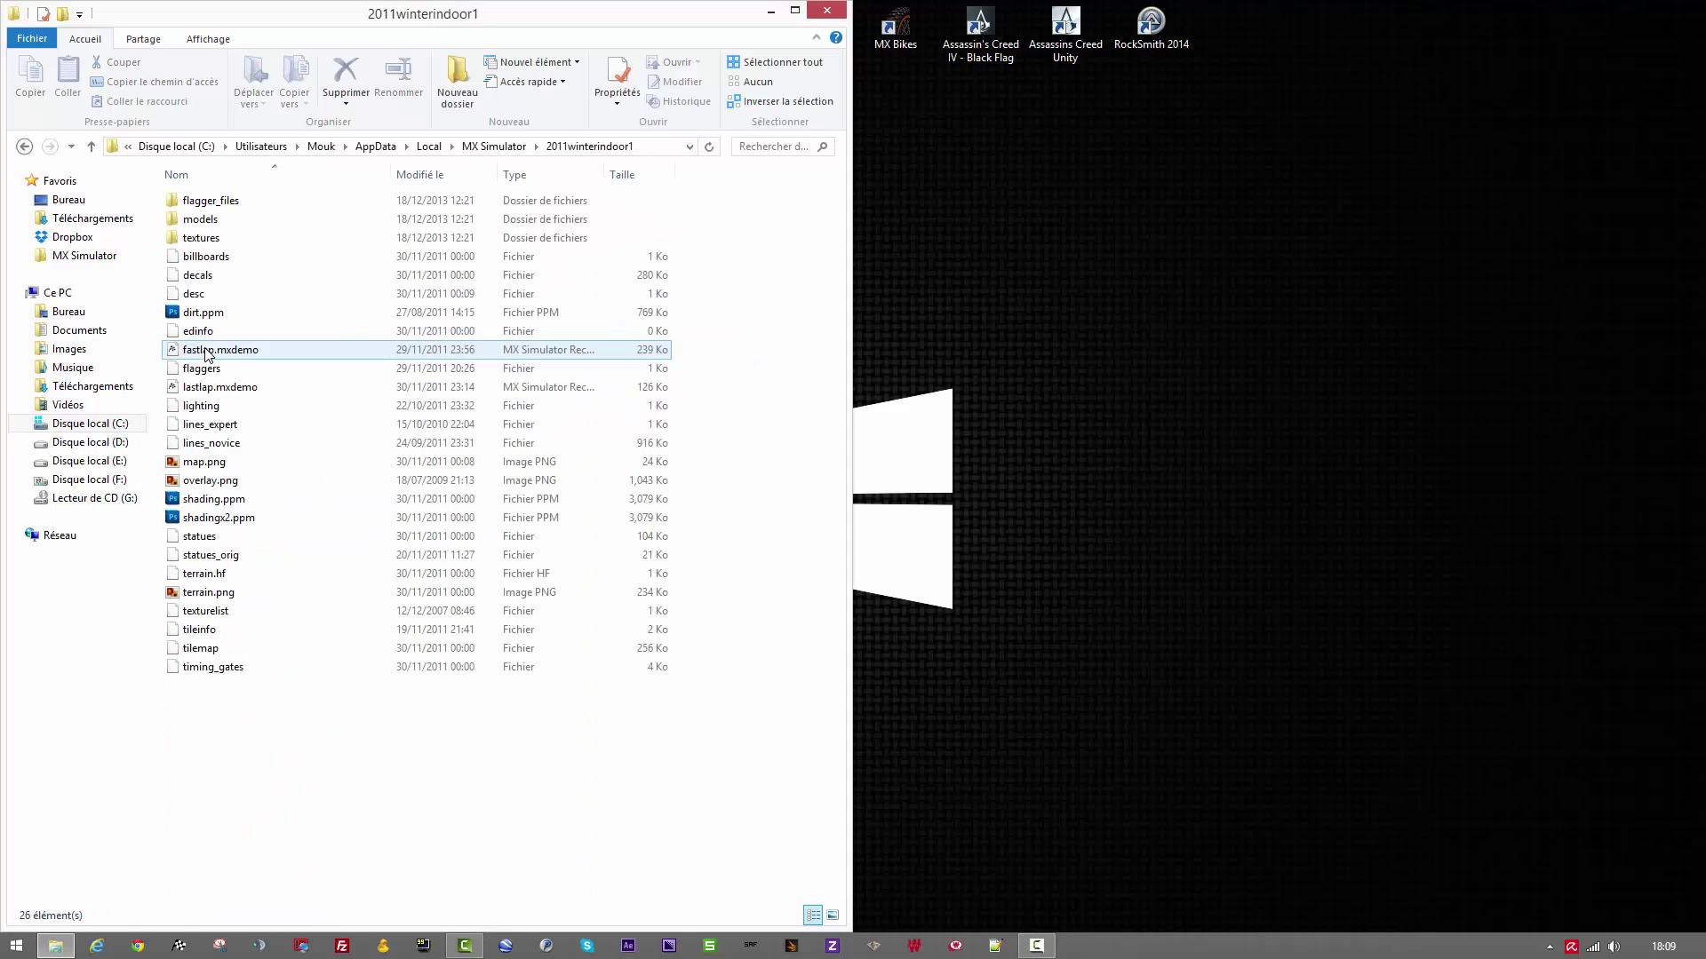
left_click(213, 298)
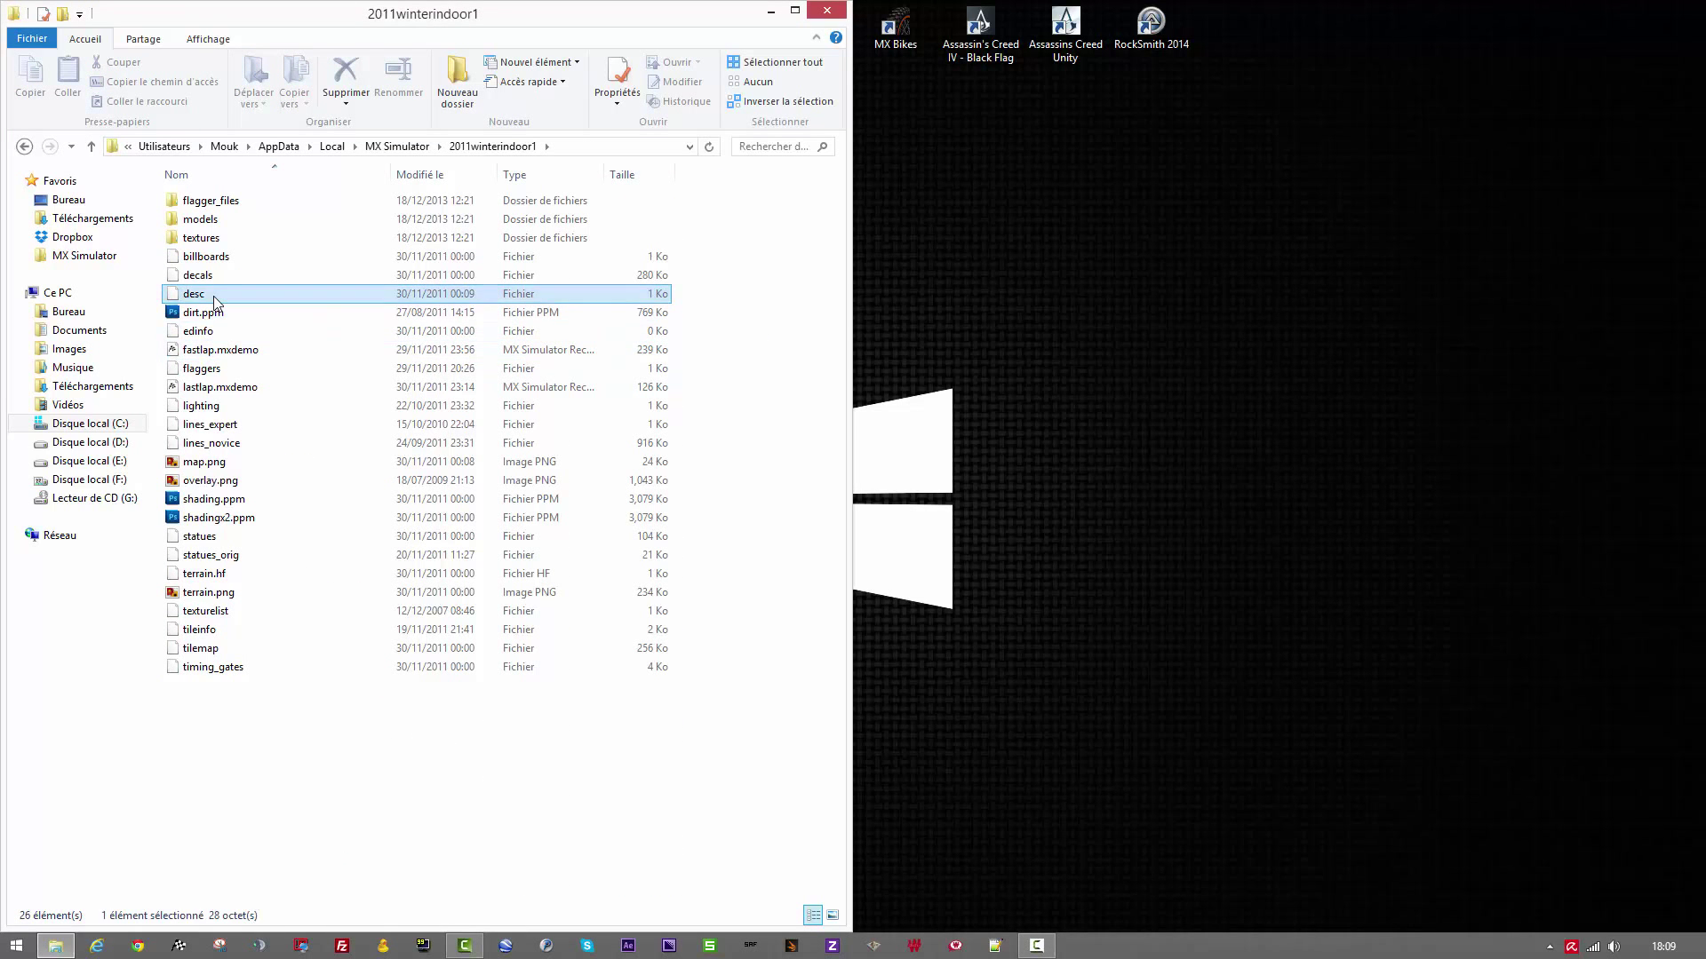
right_click(214, 304)
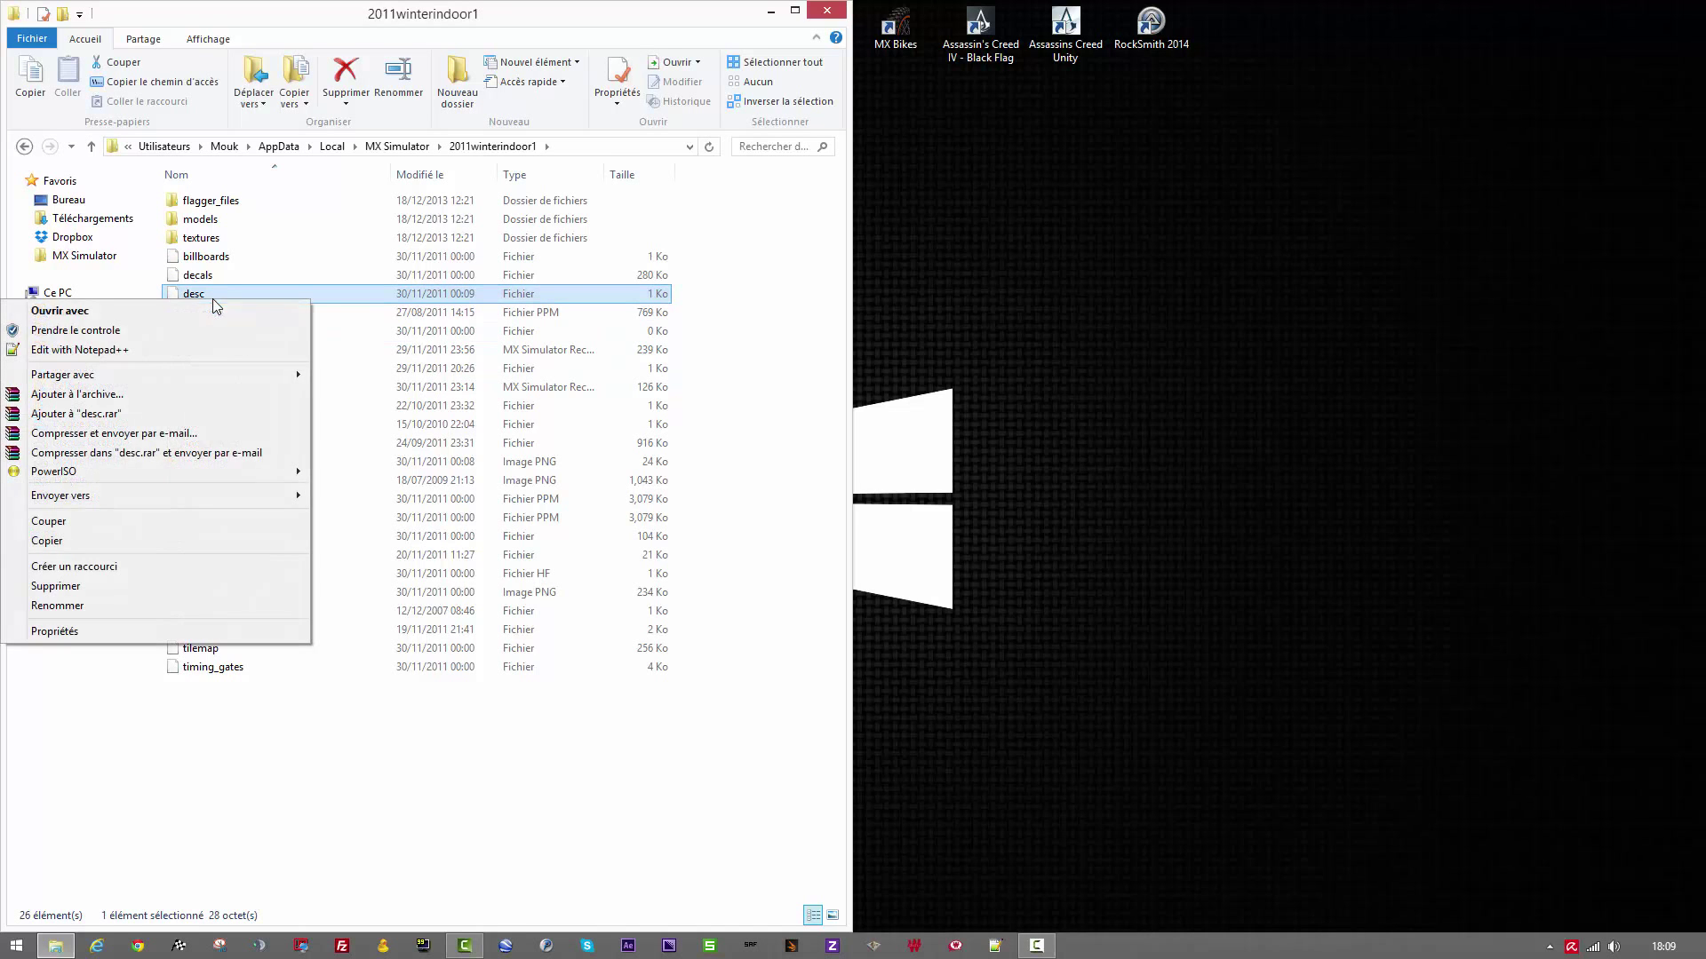
left_click(192, 348)
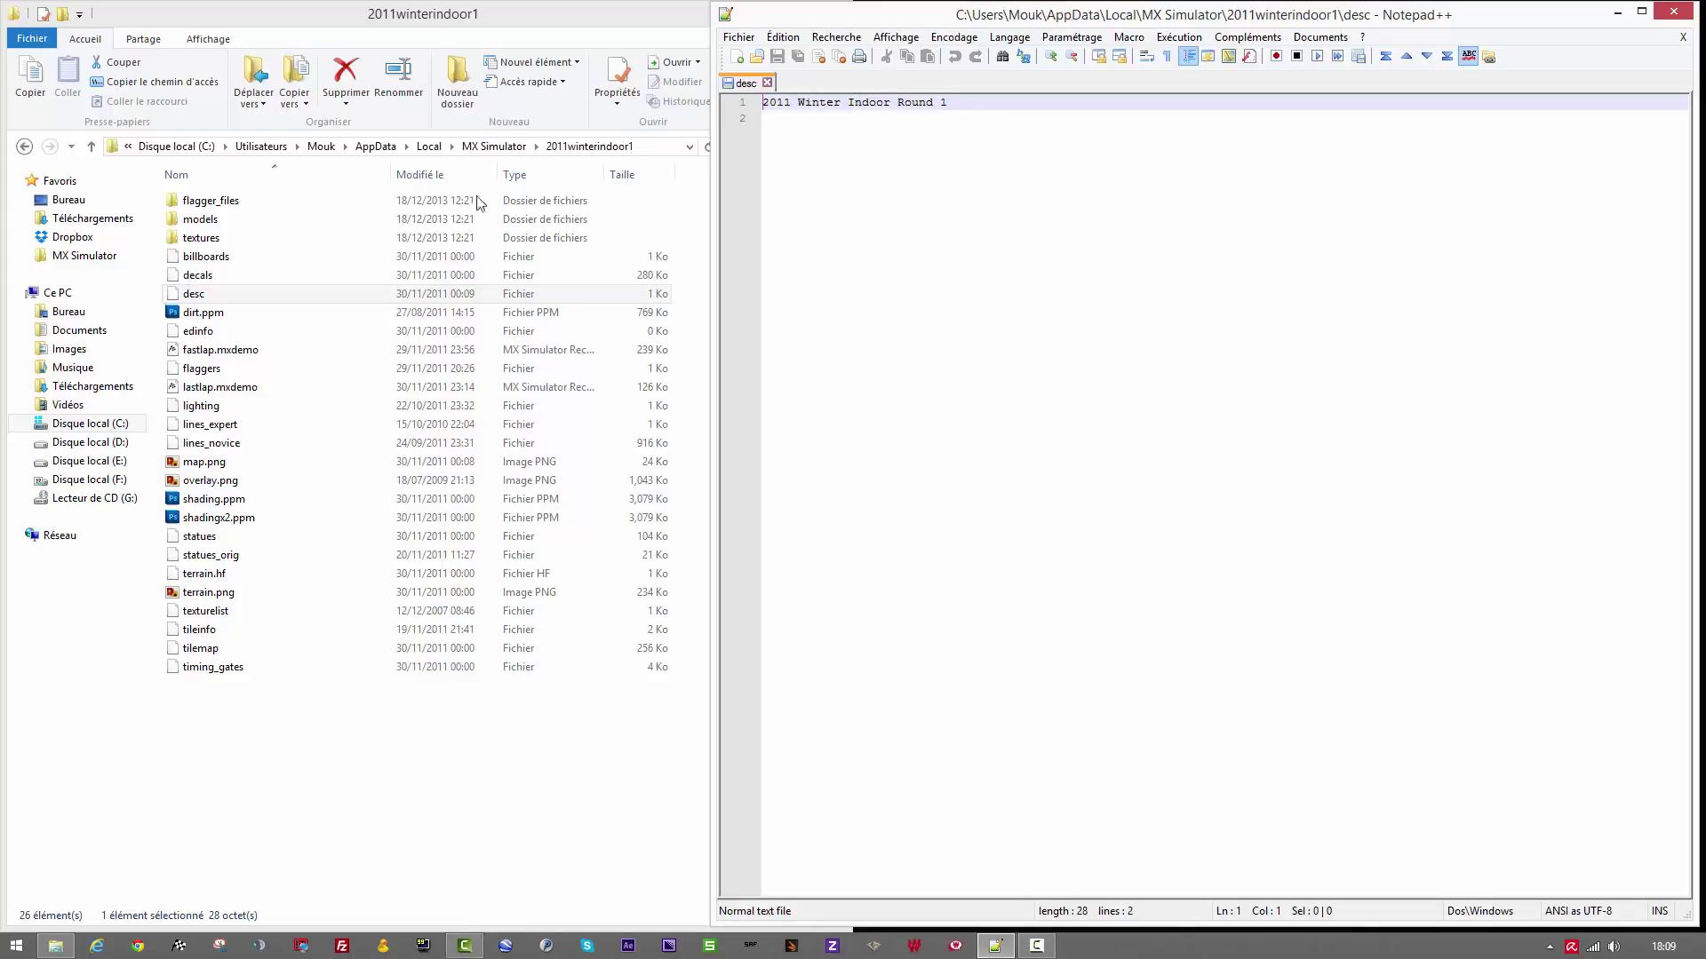
left_click(768, 83)
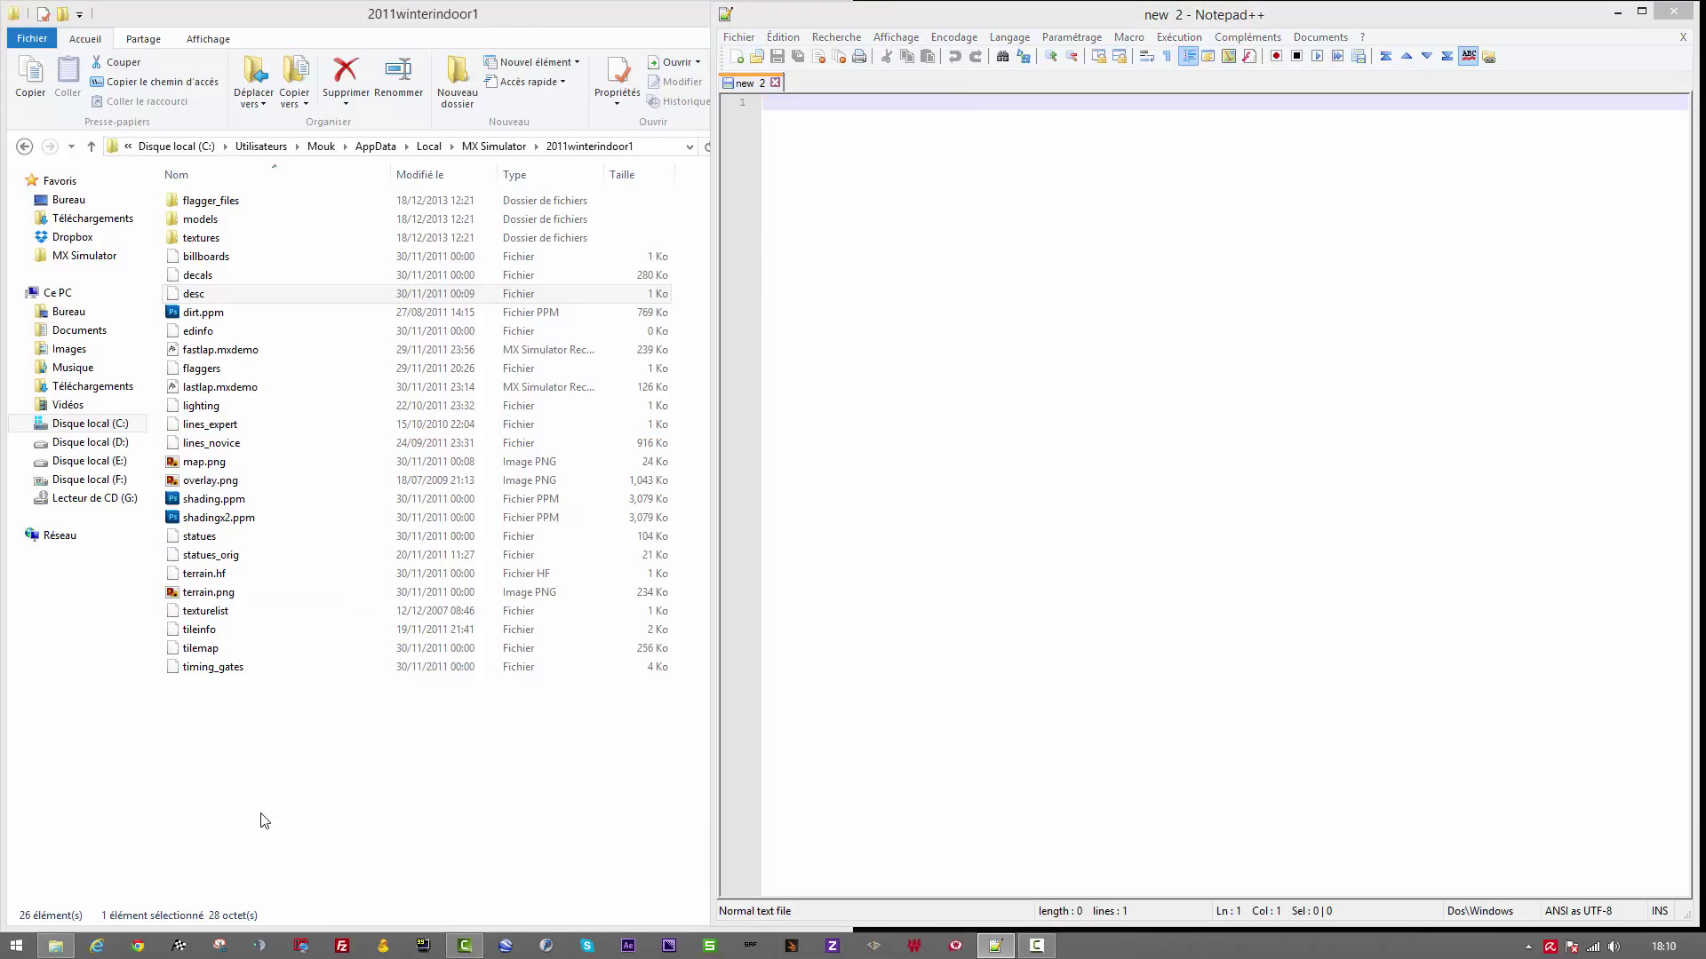
Step: Launch SAF Creator.exe from the Téléchargements folder, close that folder window and place SAF Creator over the track folder
key("super+e")
double_click(495, 297)
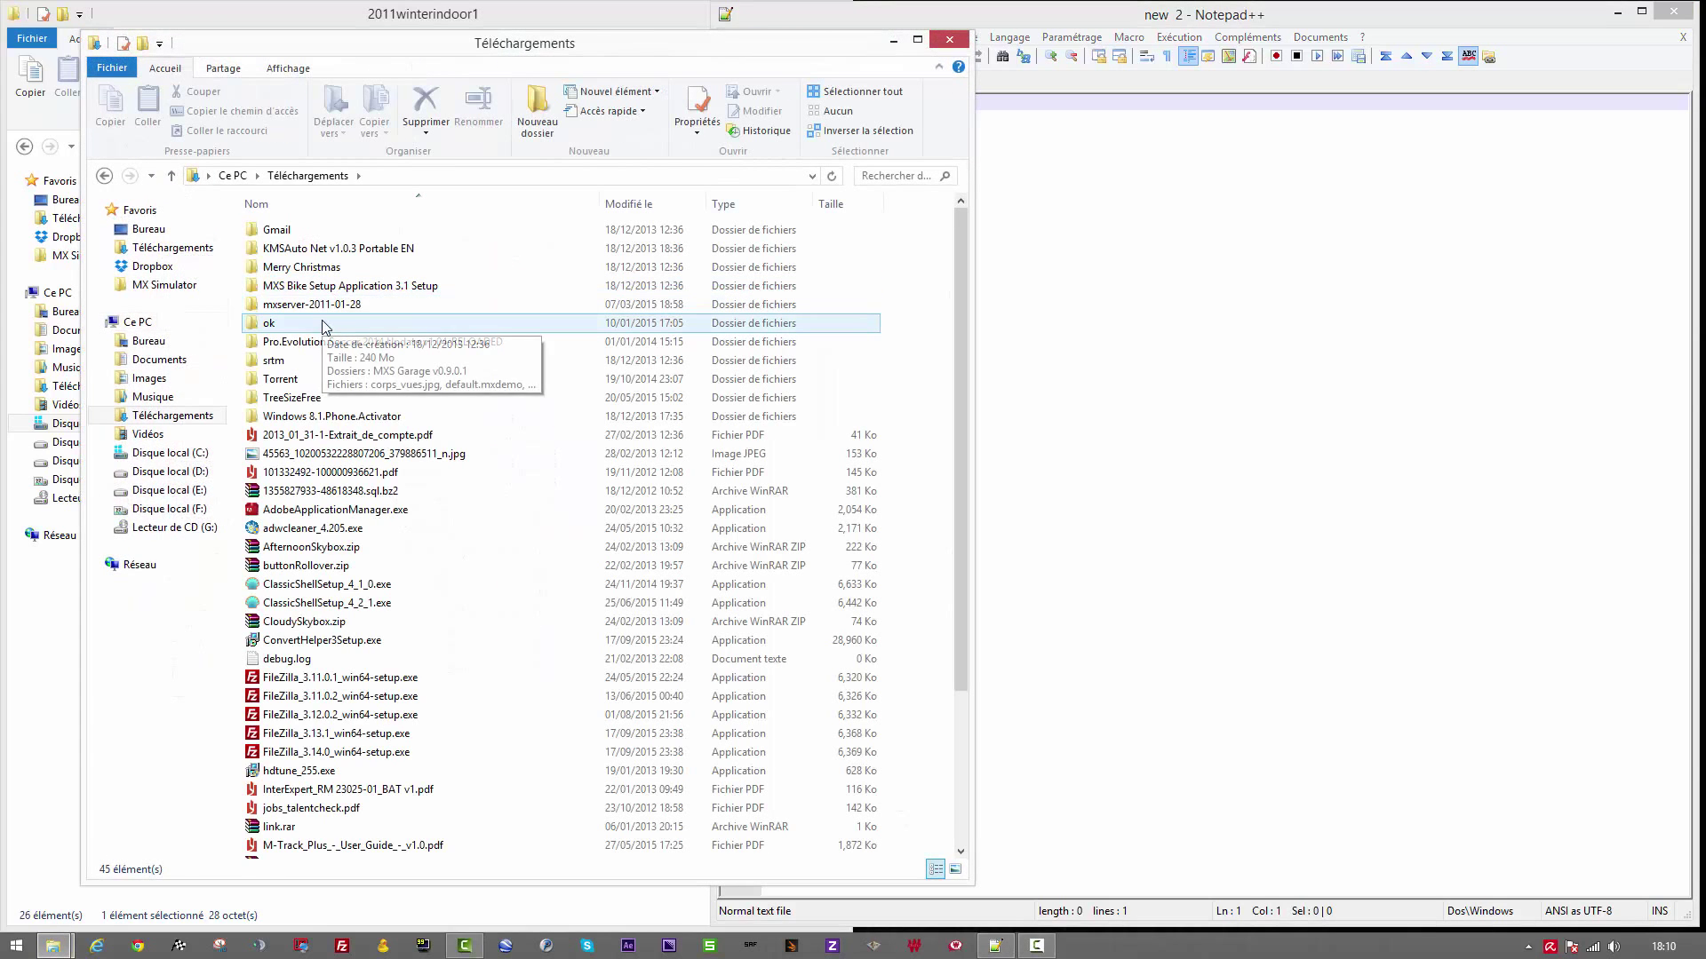
left_click(323, 326)
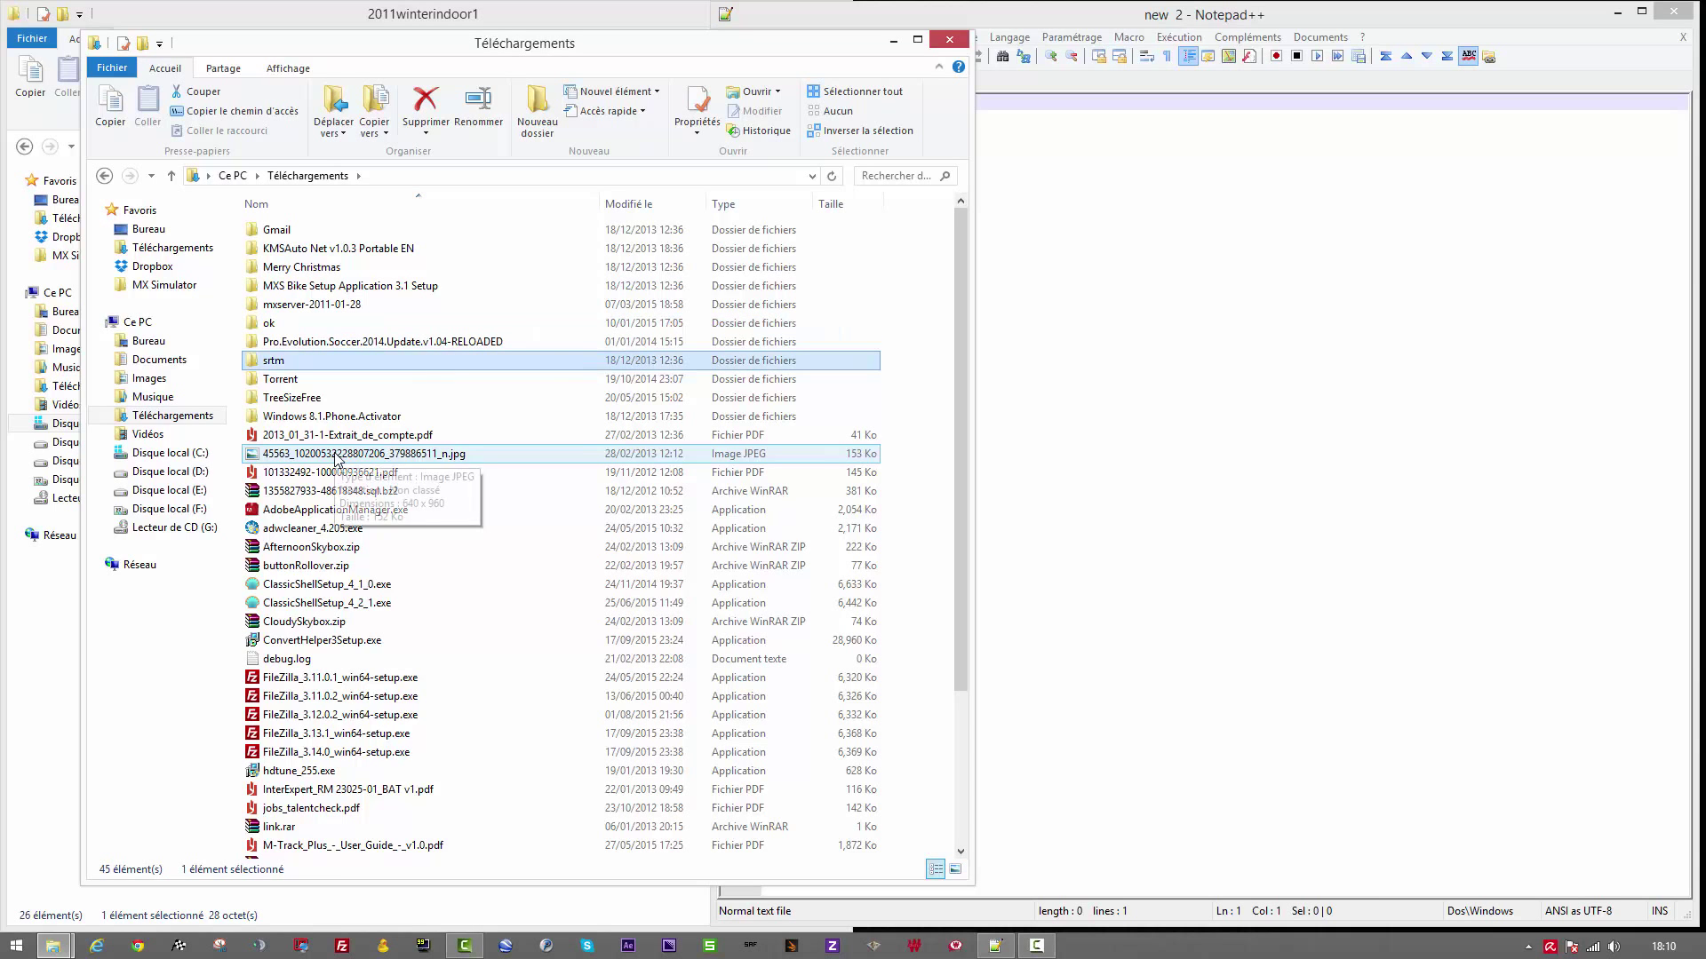
double_click(355, 323)
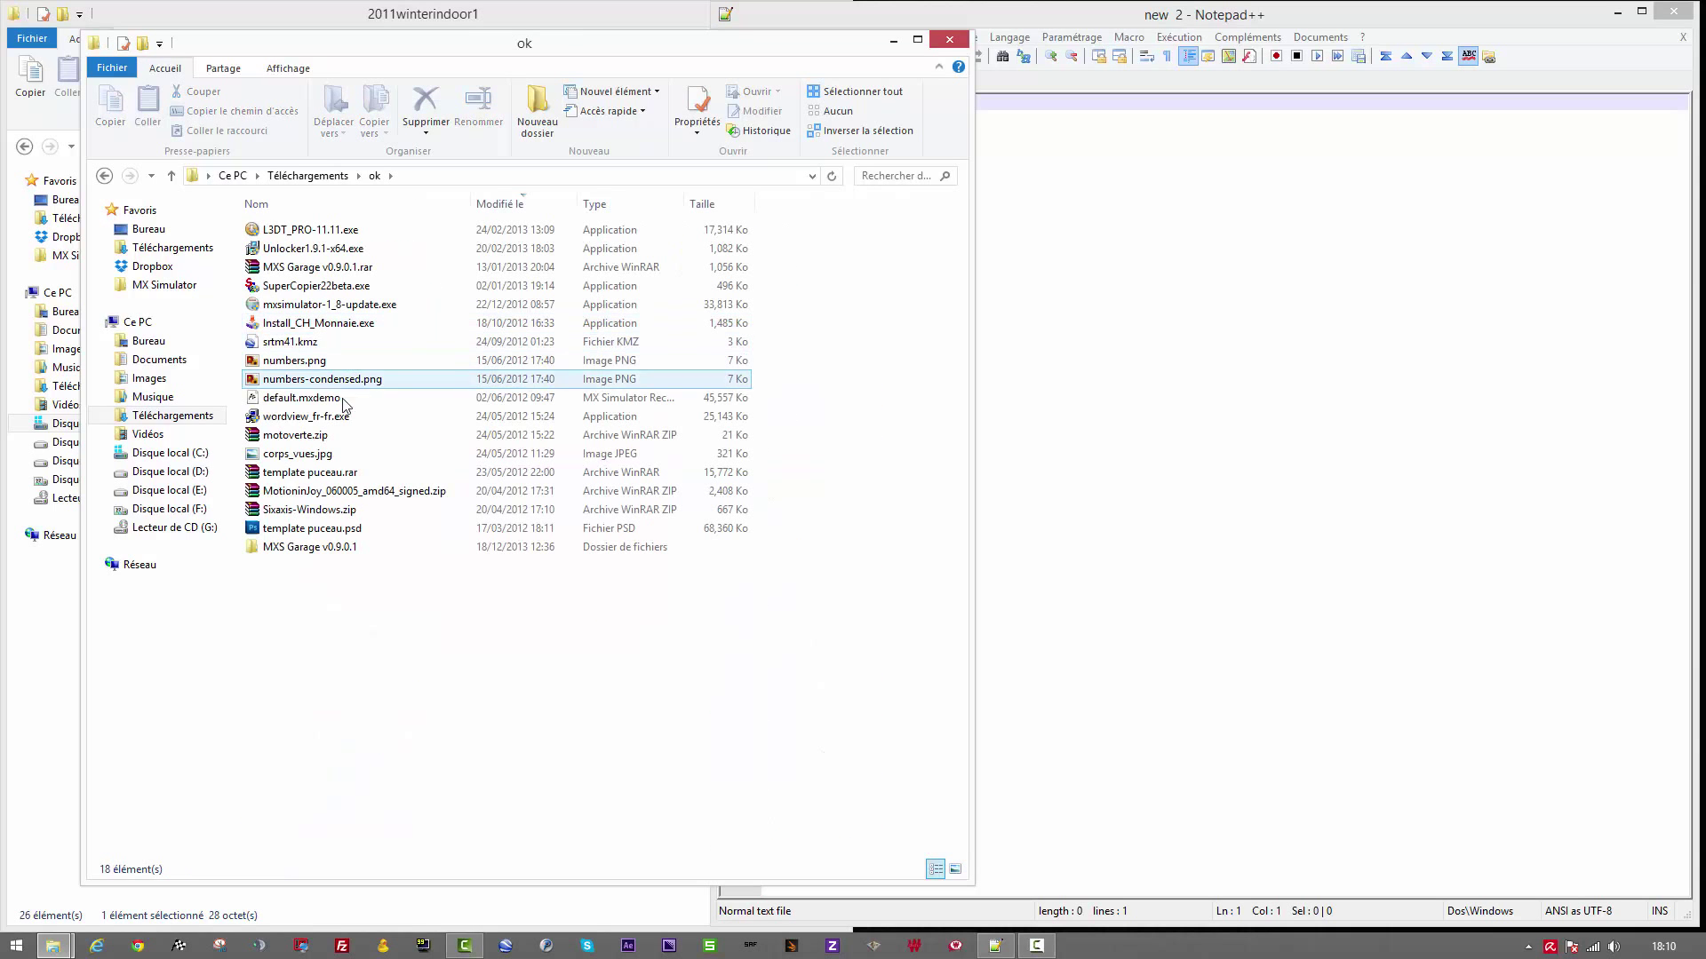
key("BackSpace")
scroll(287, 534, "down", 1)
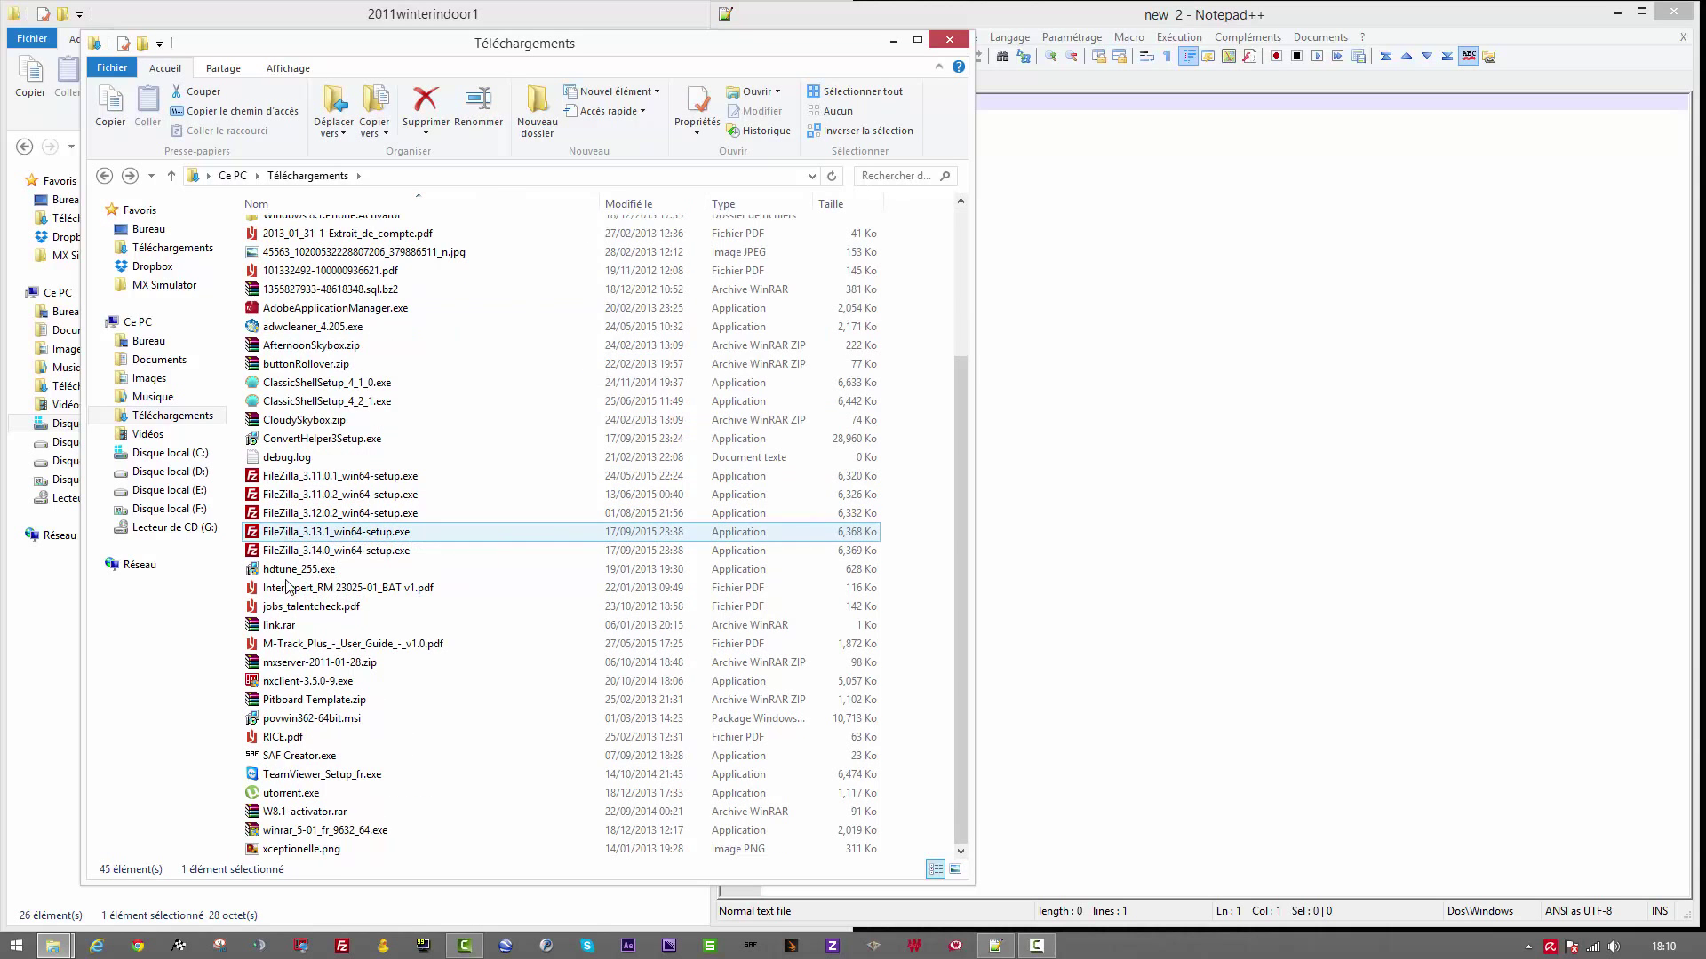
left_click(293, 755)
key("Return")
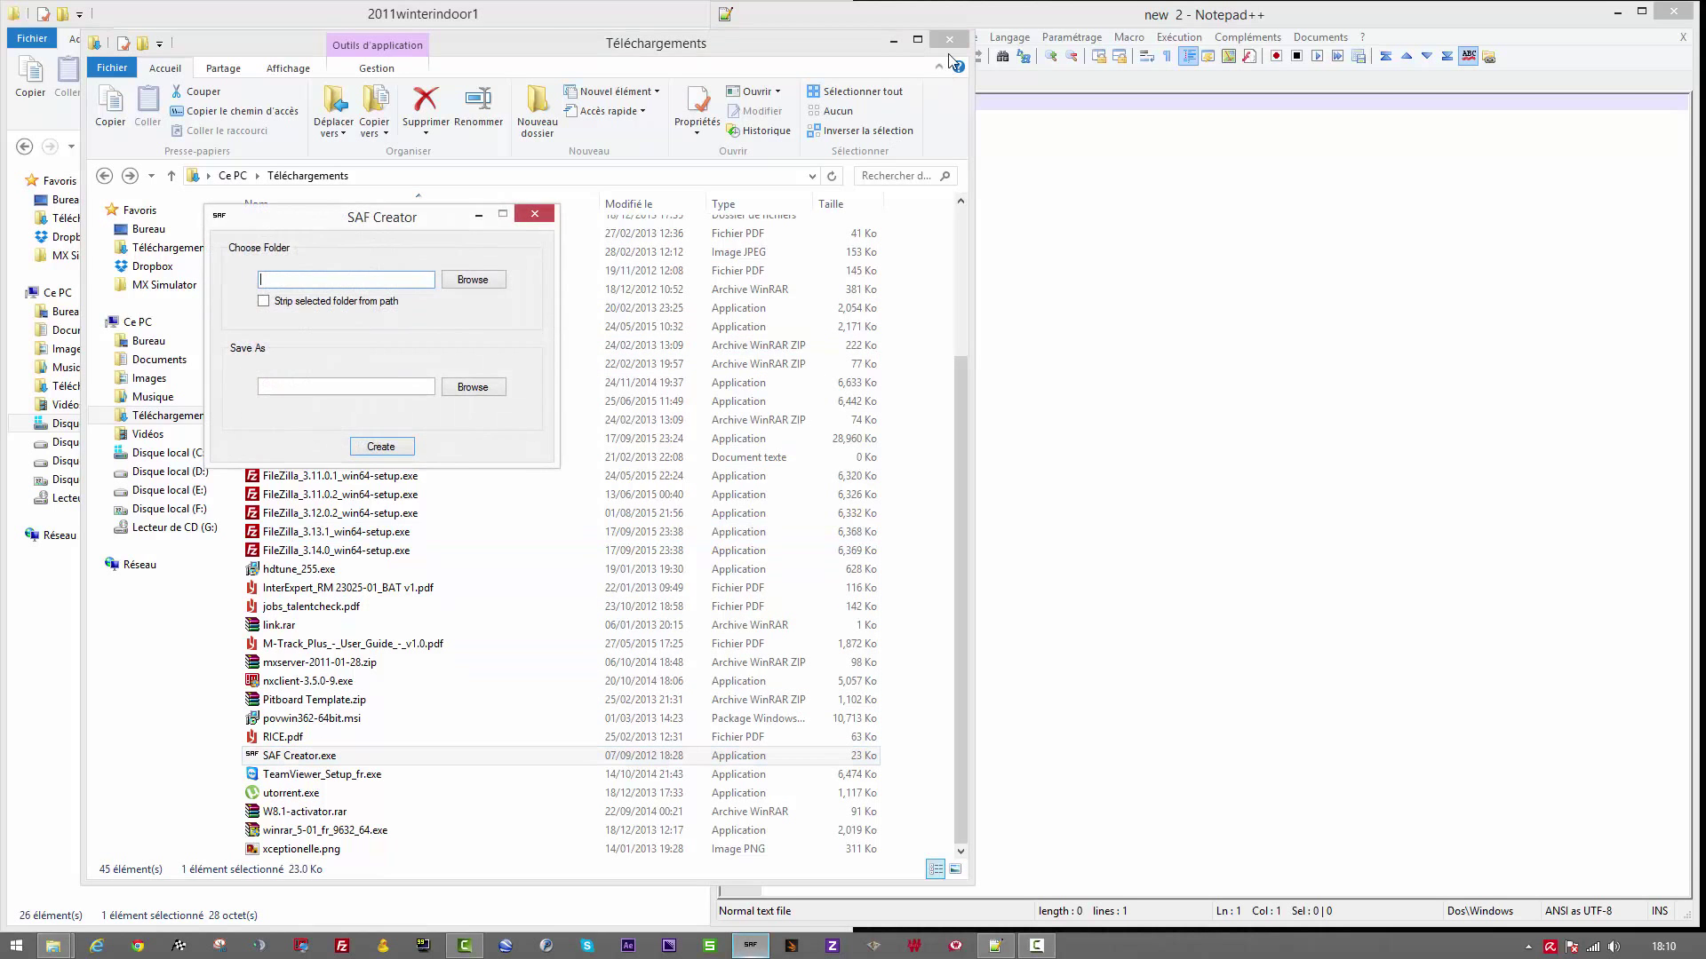
left_click(949, 39)
left_click_drag(386, 222, 430, 454)
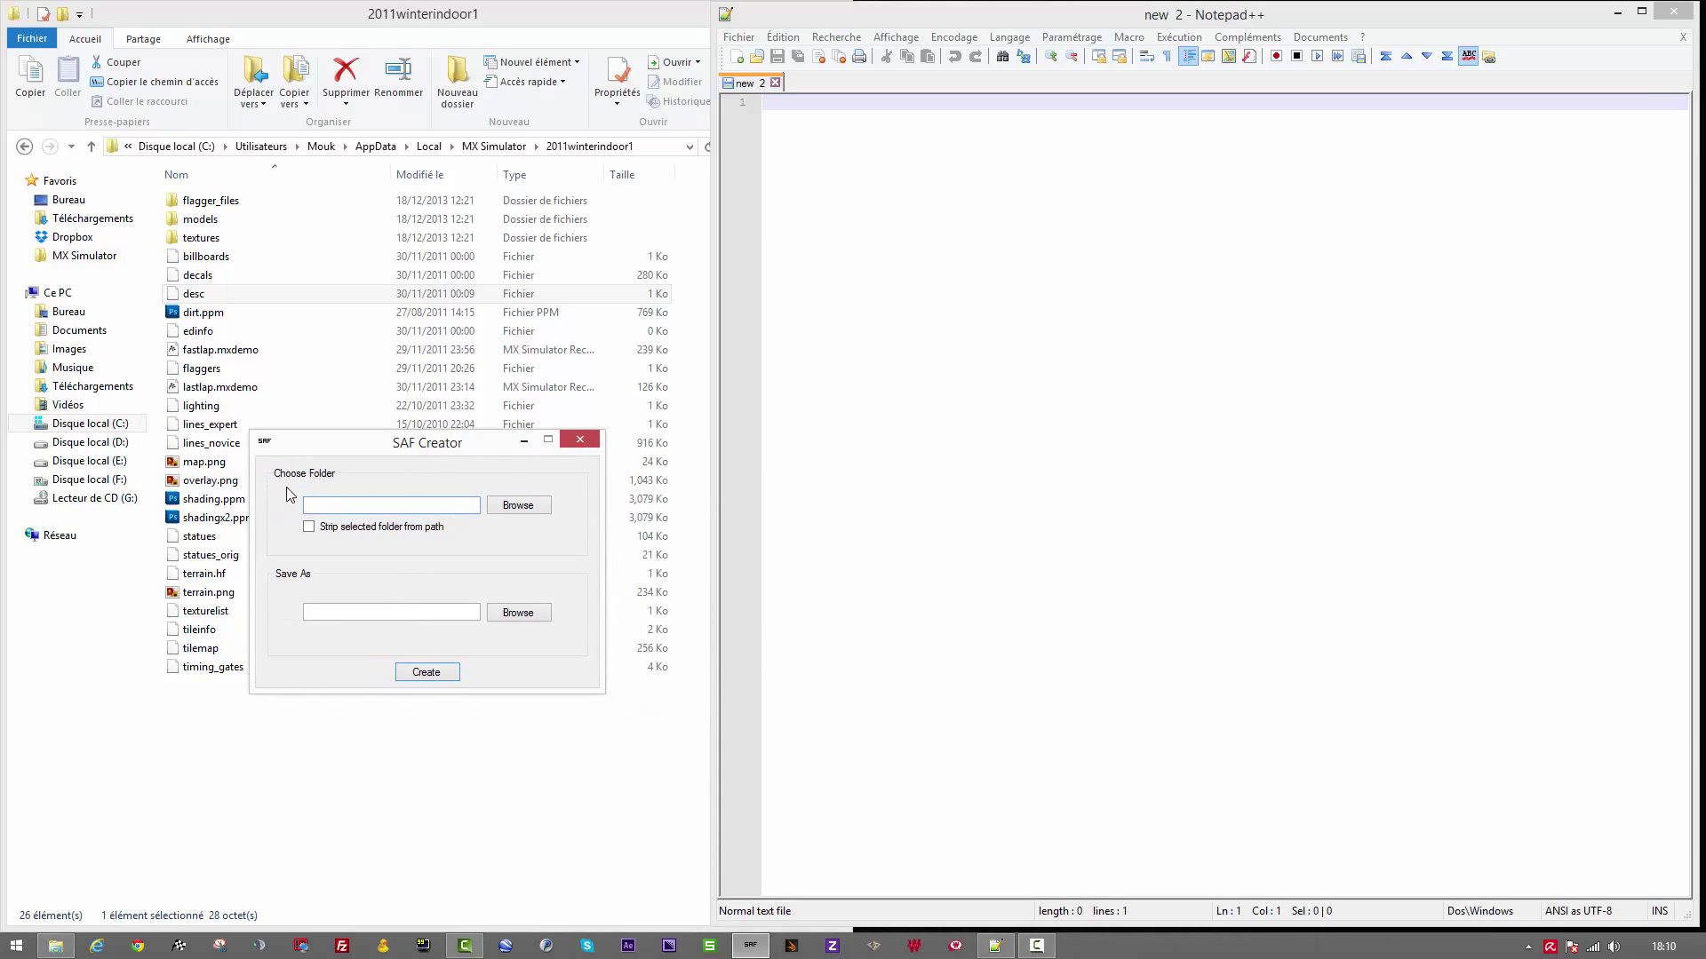
Step: Look at SAF Creator's source folder picker, dismiss it and move the SAF Creator window clear of most of the track's file list
left_click(515, 507)
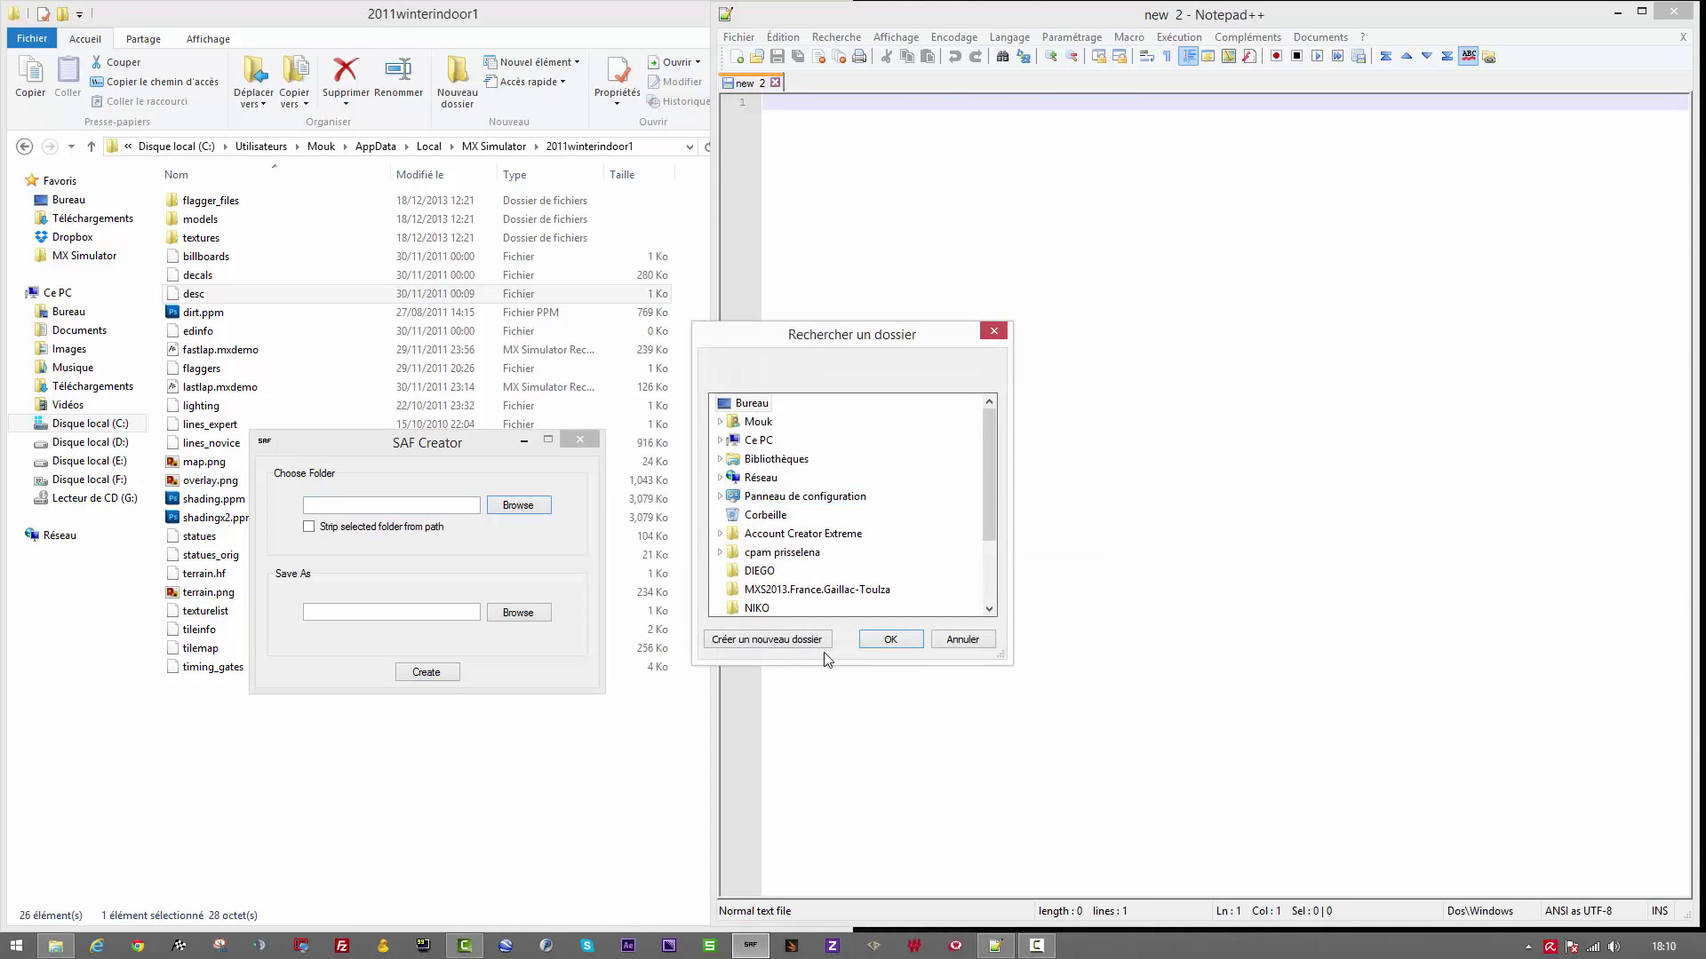
left_click(957, 640)
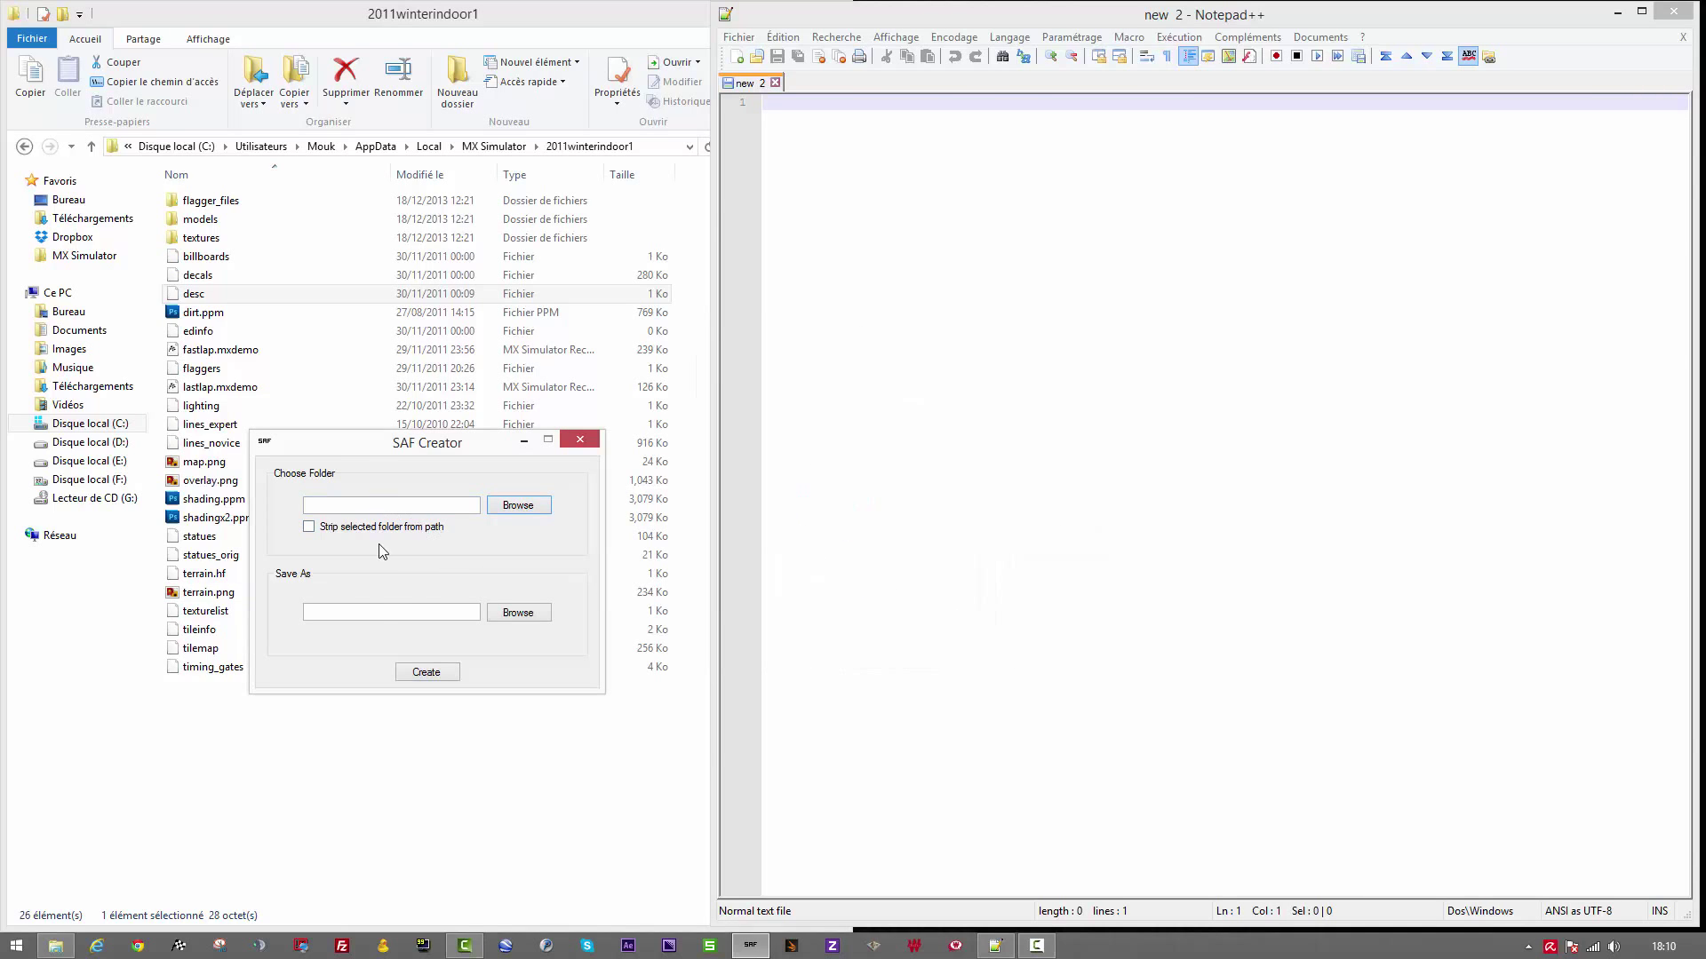
left_click(376, 612)
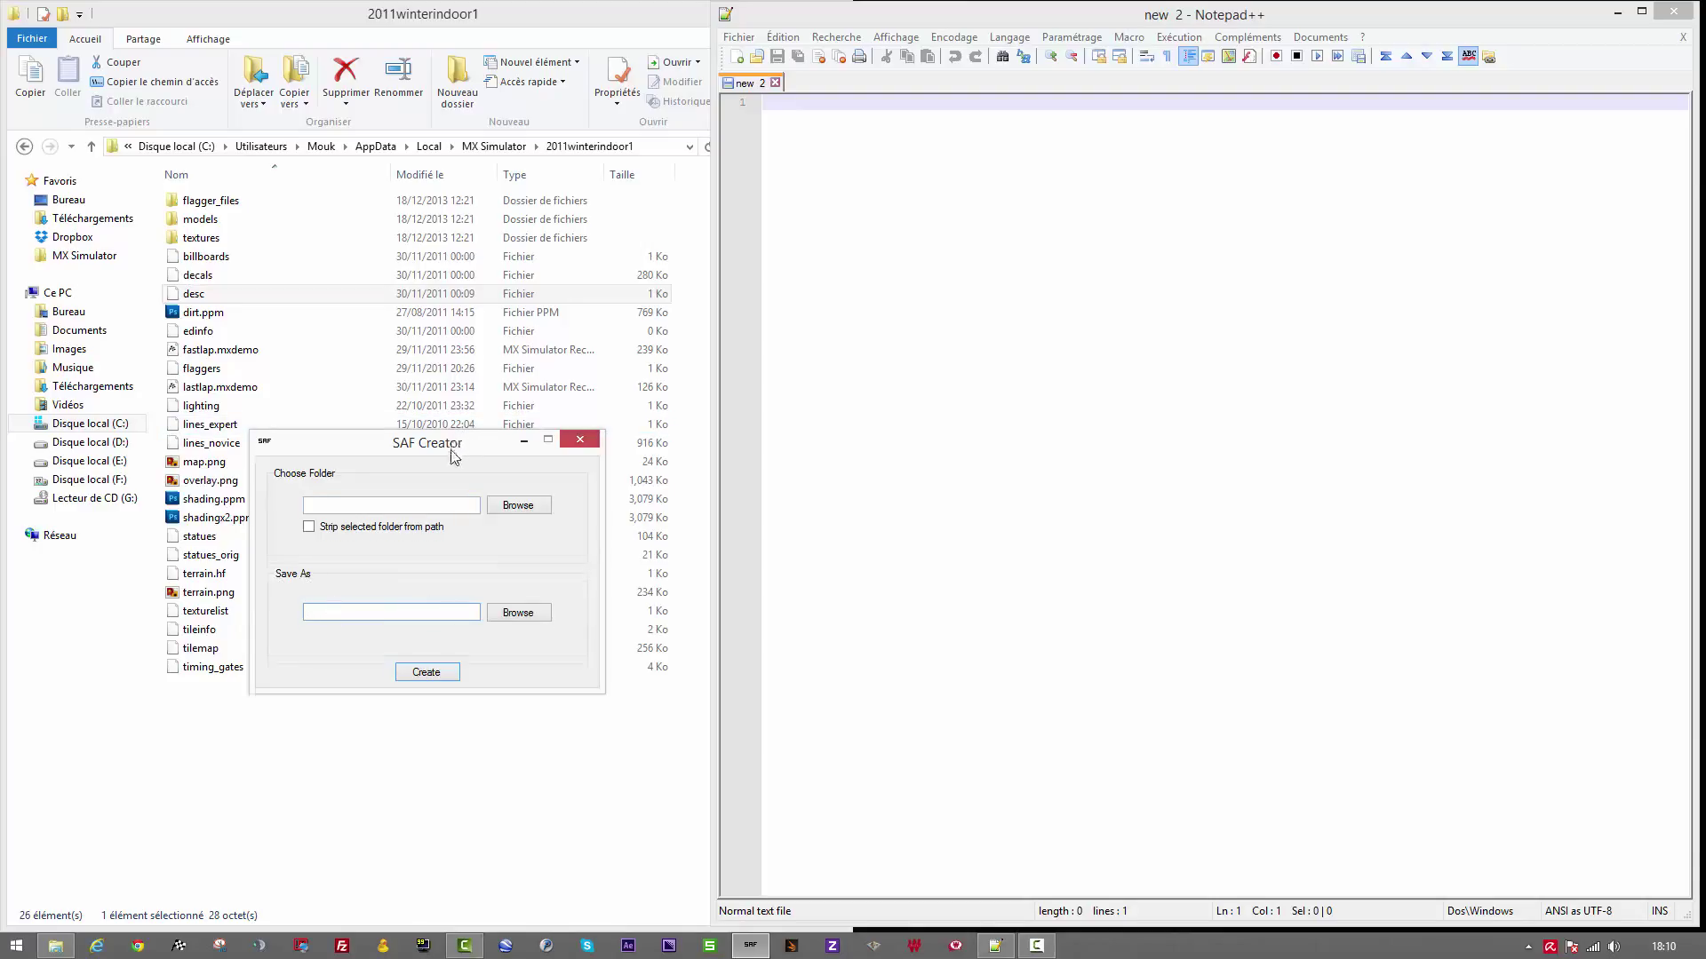
left_click_drag(453, 455, 555, 636)
double_click(927, 921)
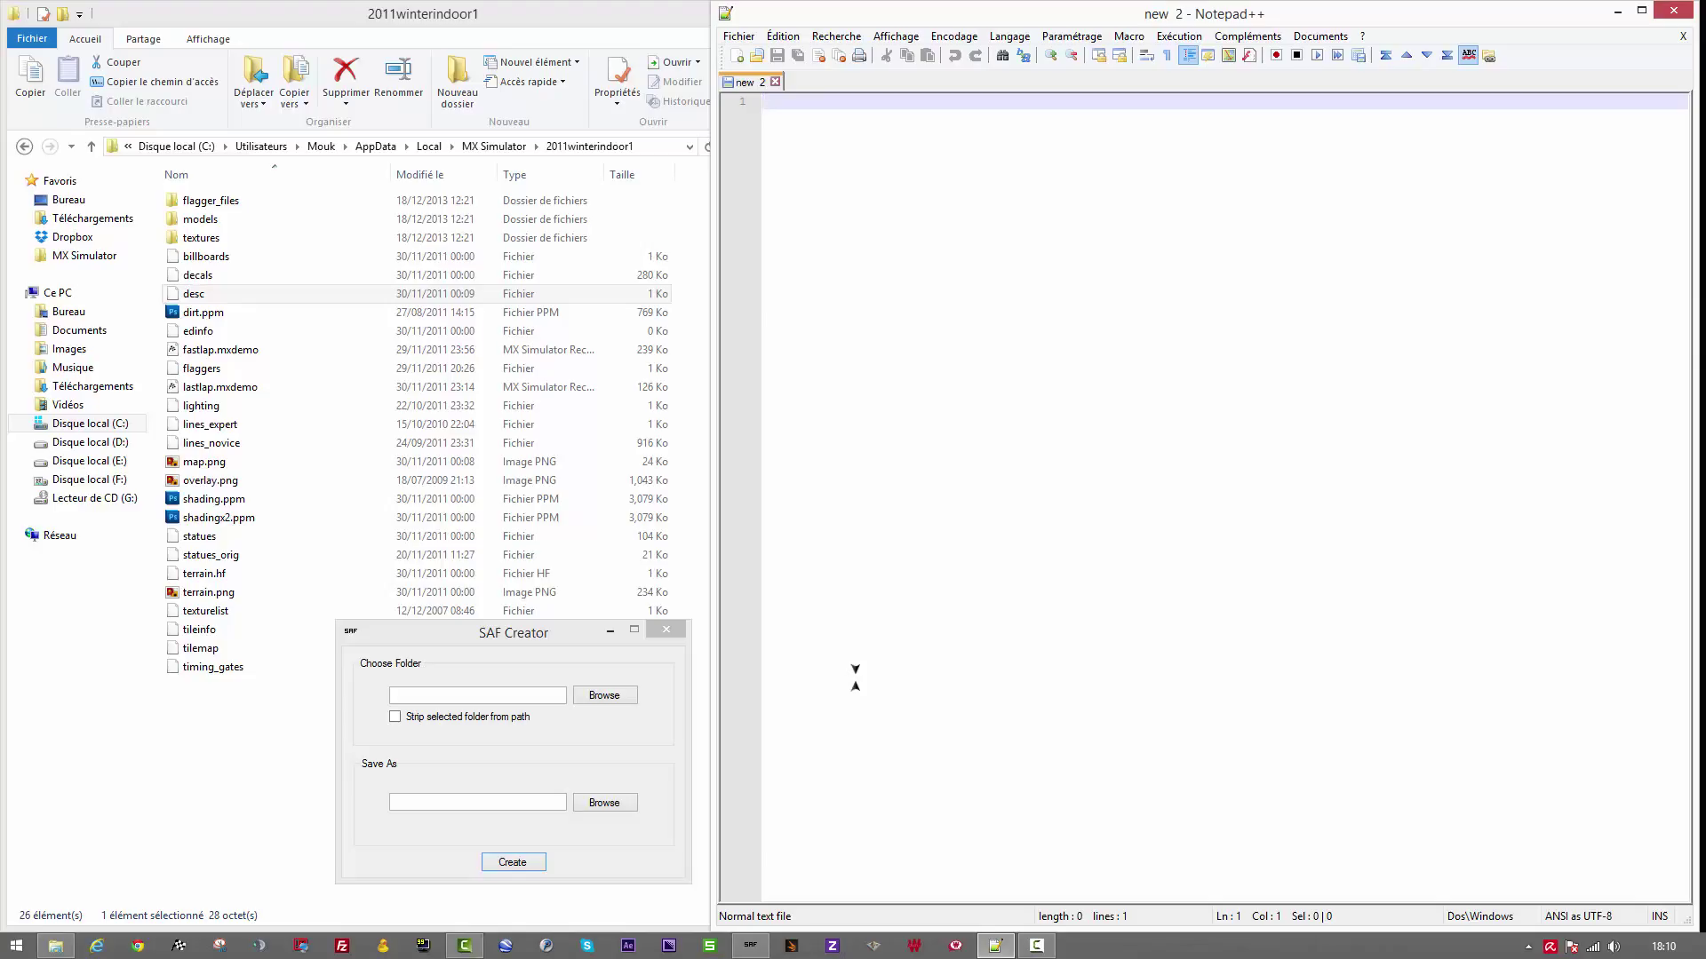
Step: Examine the contents of the models, flagger_files and textures subfolders of 2011winterindoor1
left_click(215, 293)
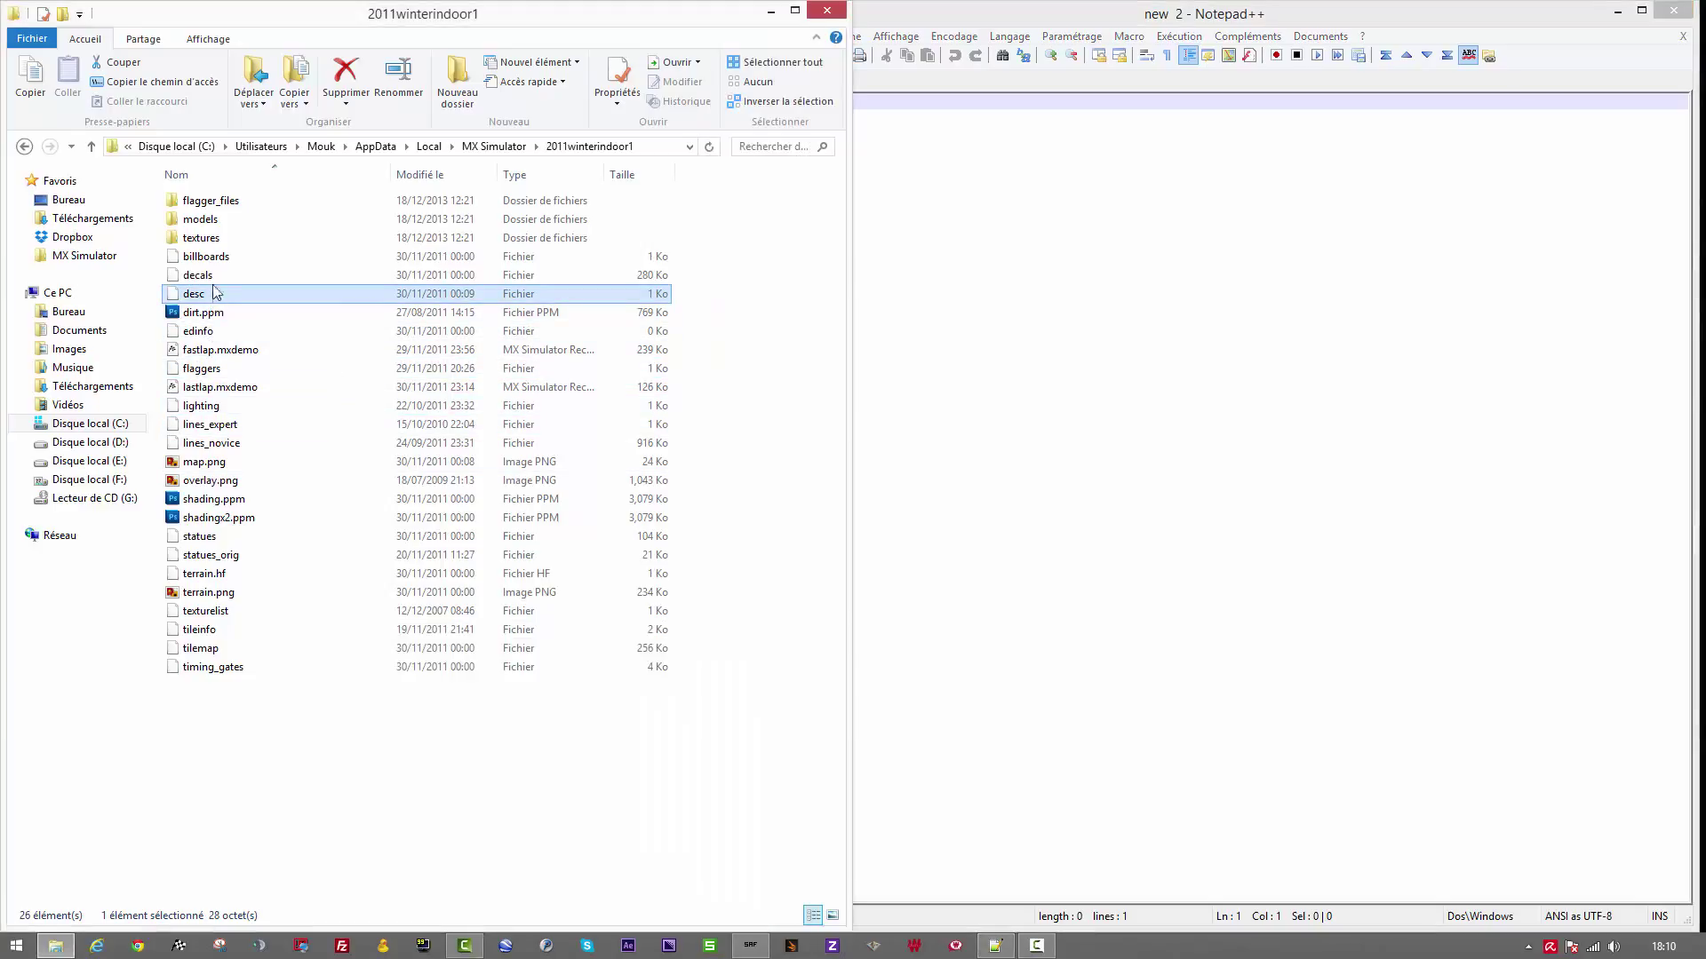
double_click(225, 222)
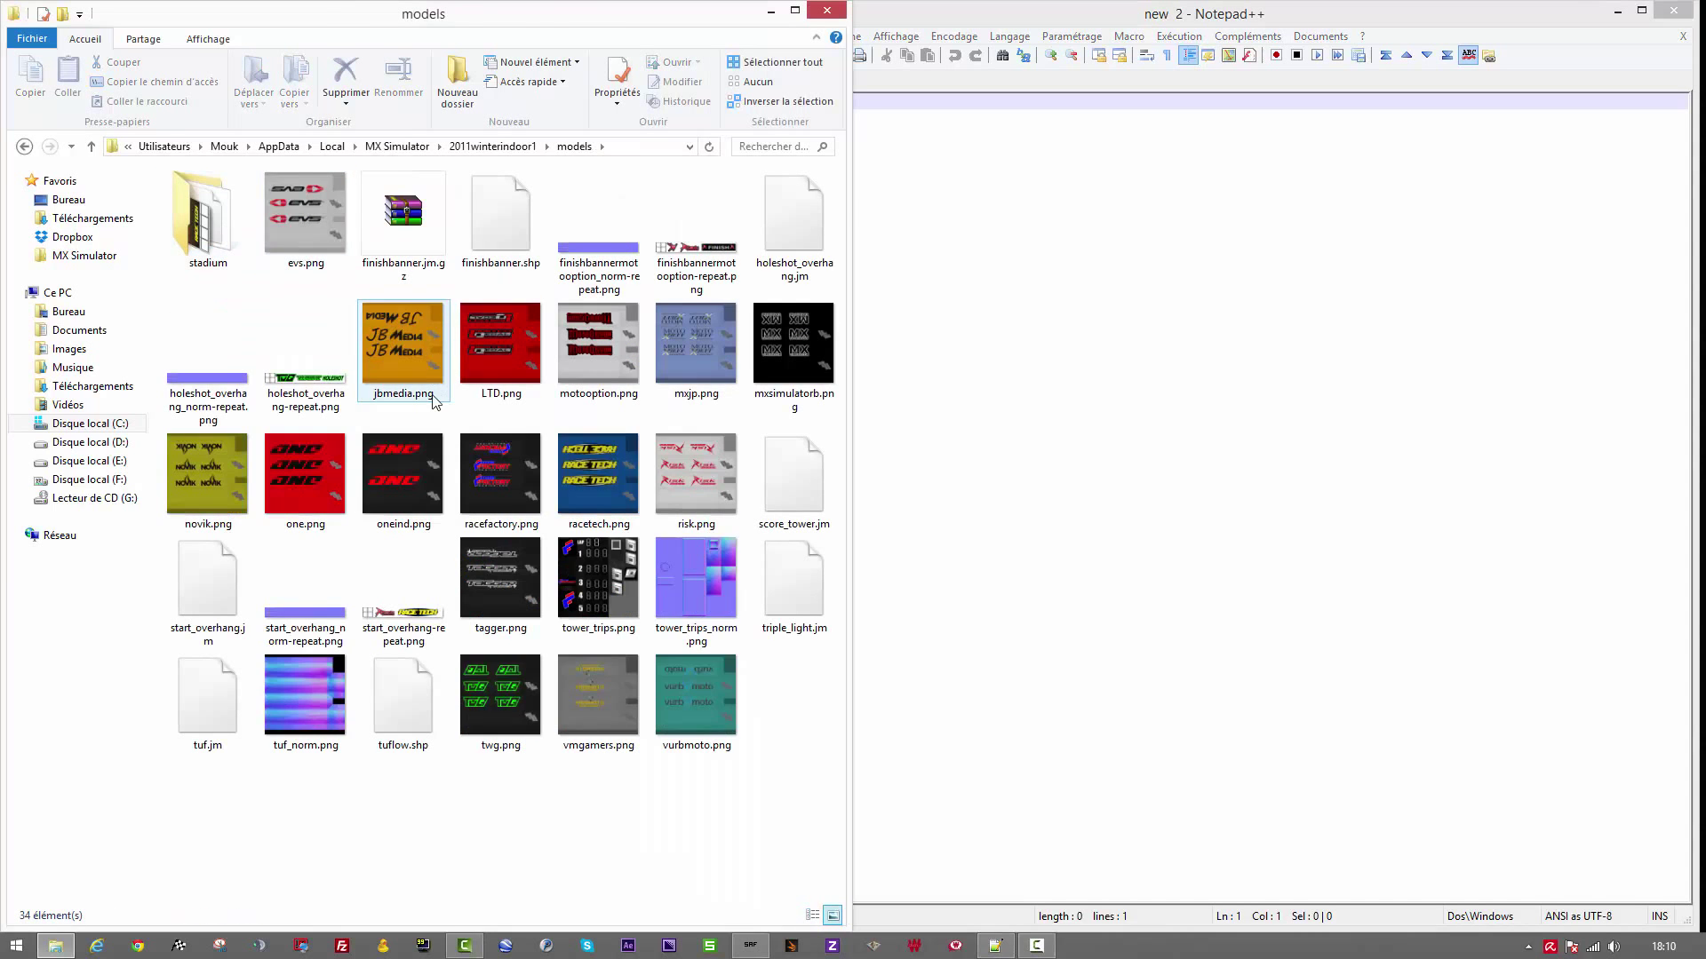
key("BackSpace")
double_click(279, 201)
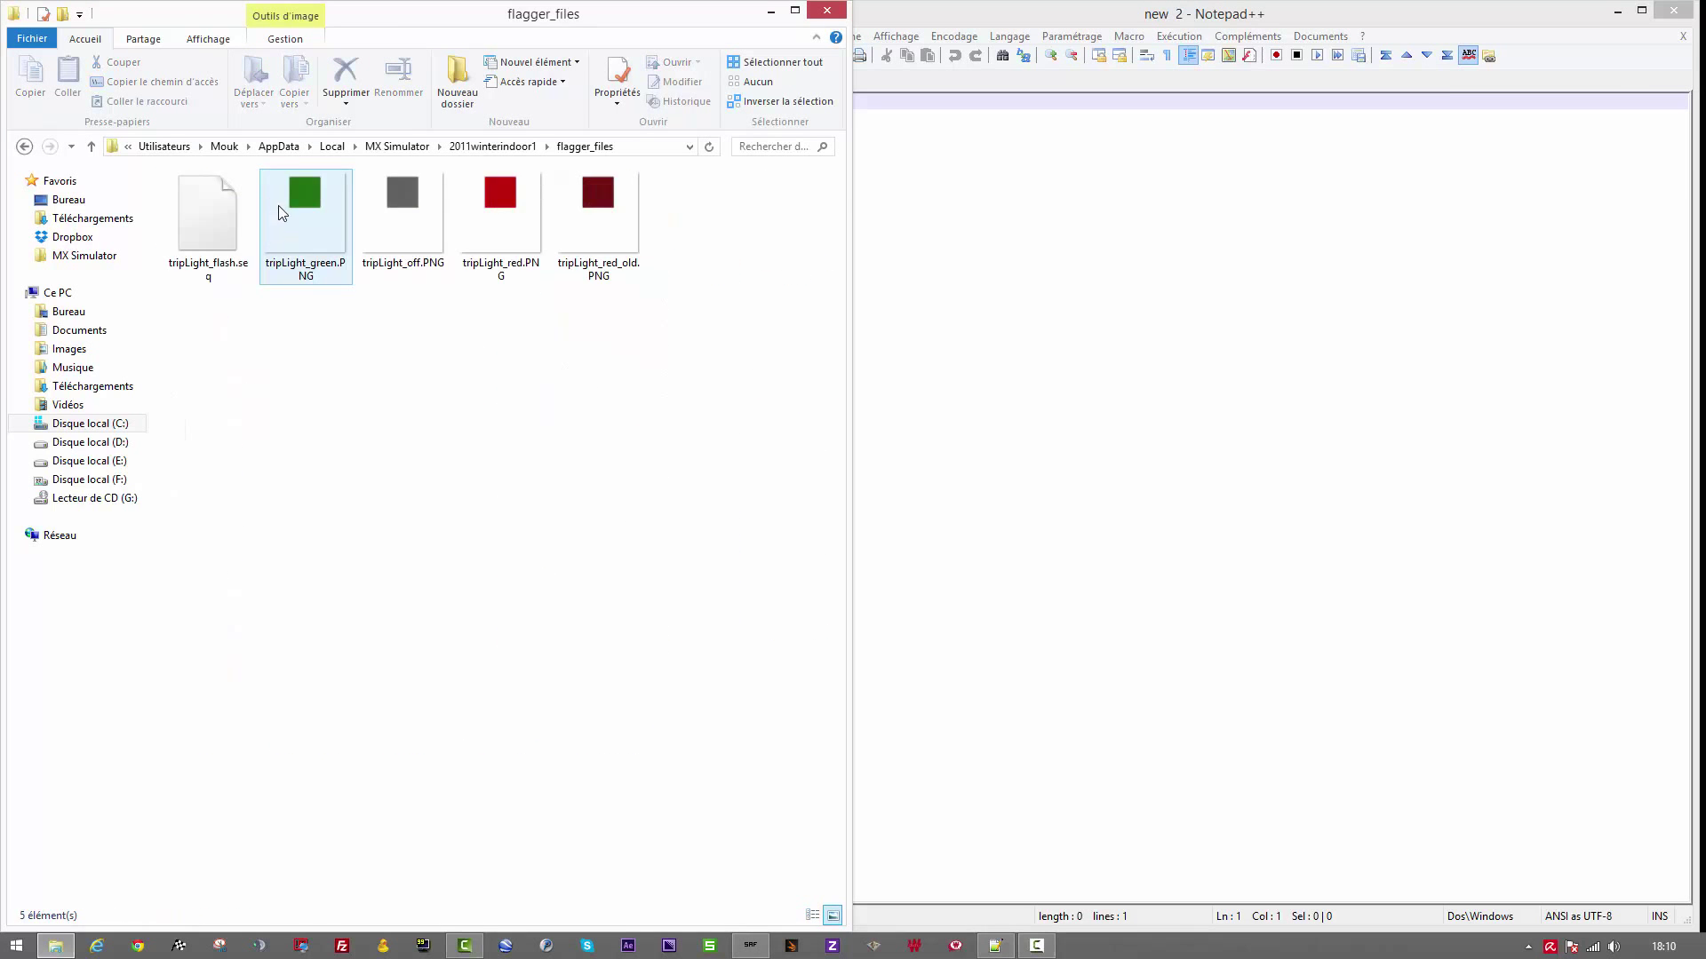
key("BackSpace")
double_click(222, 224)
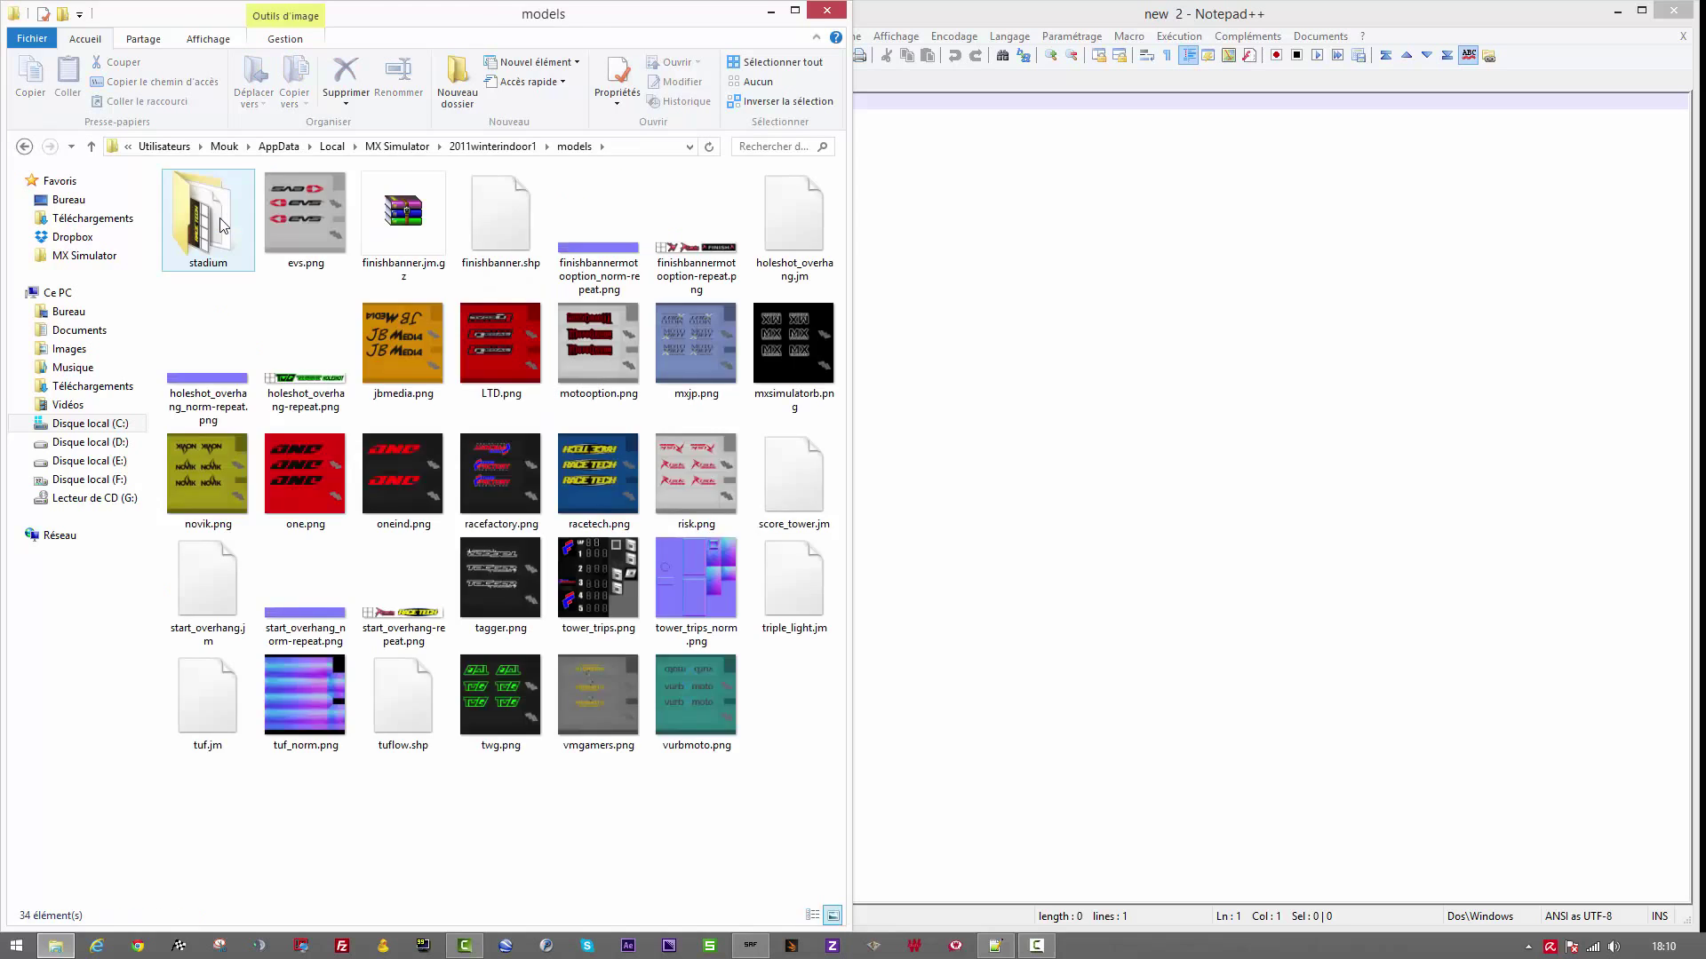
key("BackSpace")
double_click(217, 235)
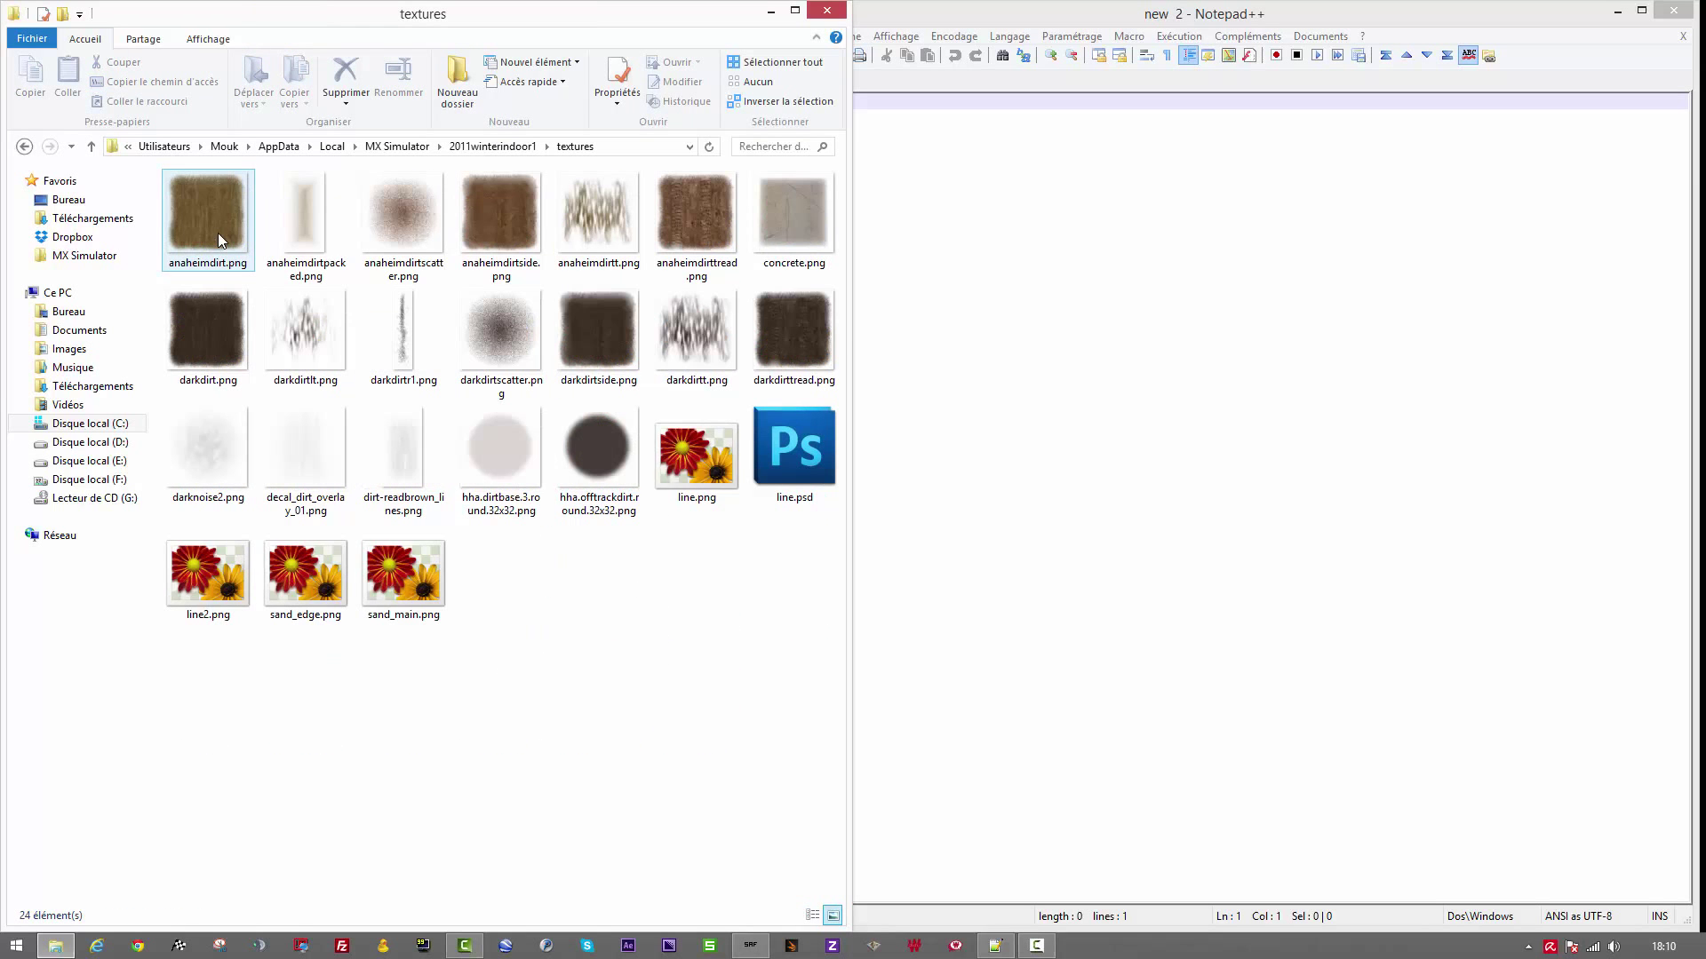
key("BackSpace")
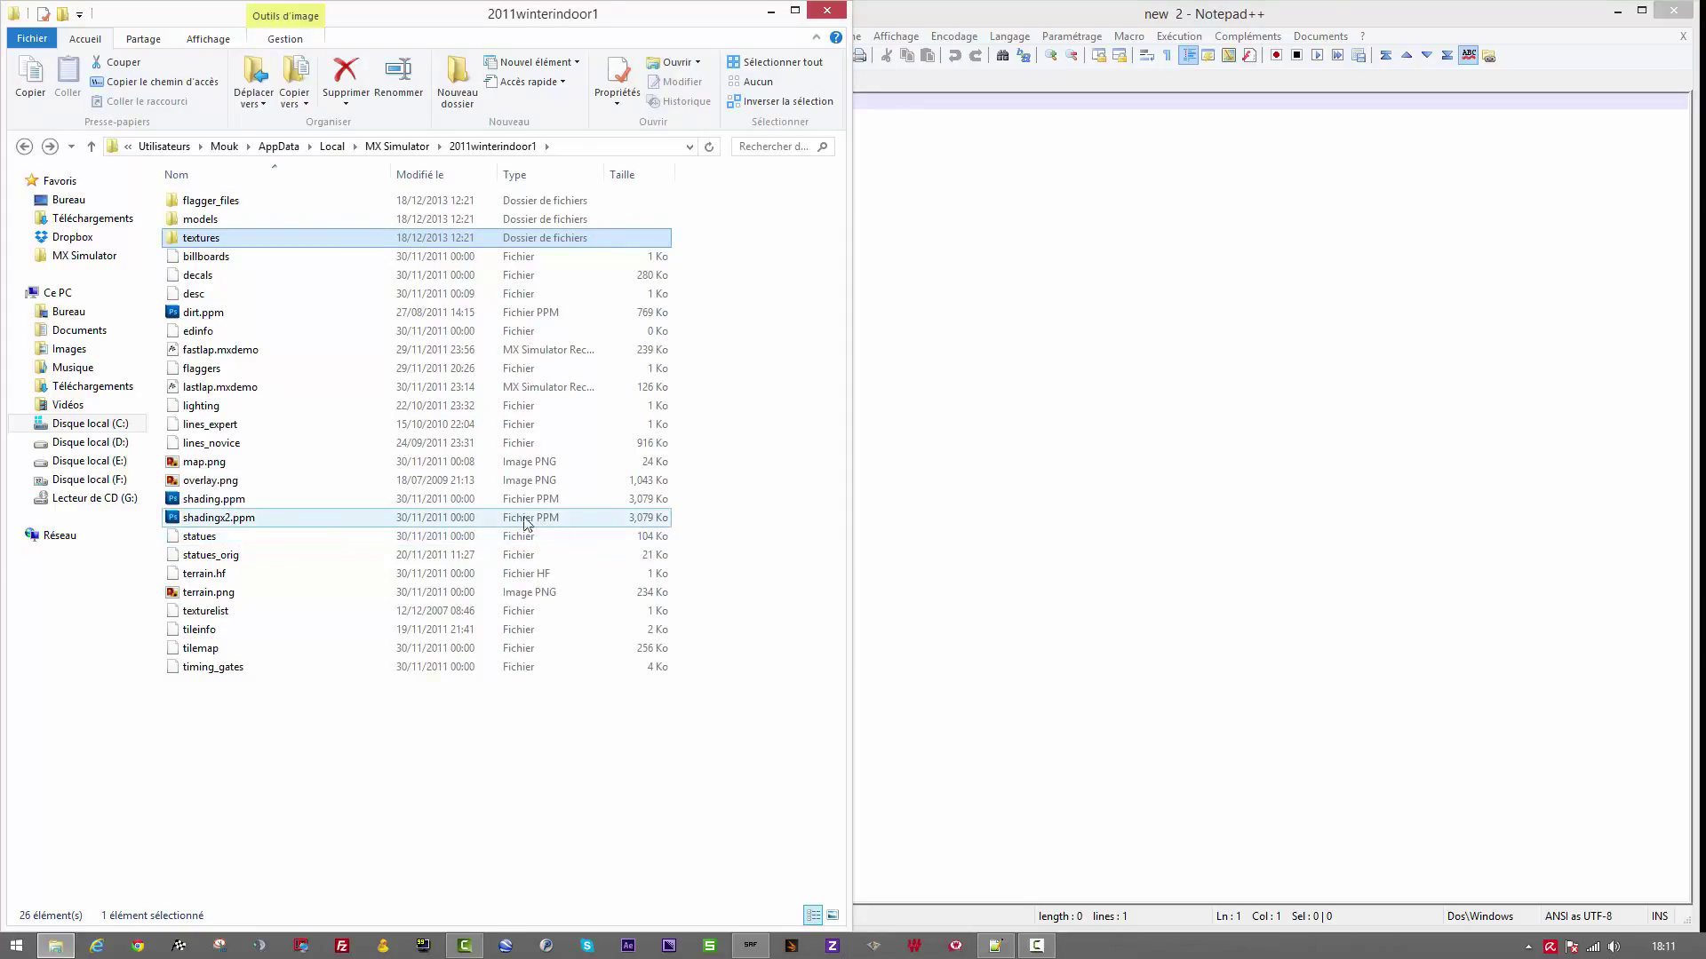
left_click(263, 543)
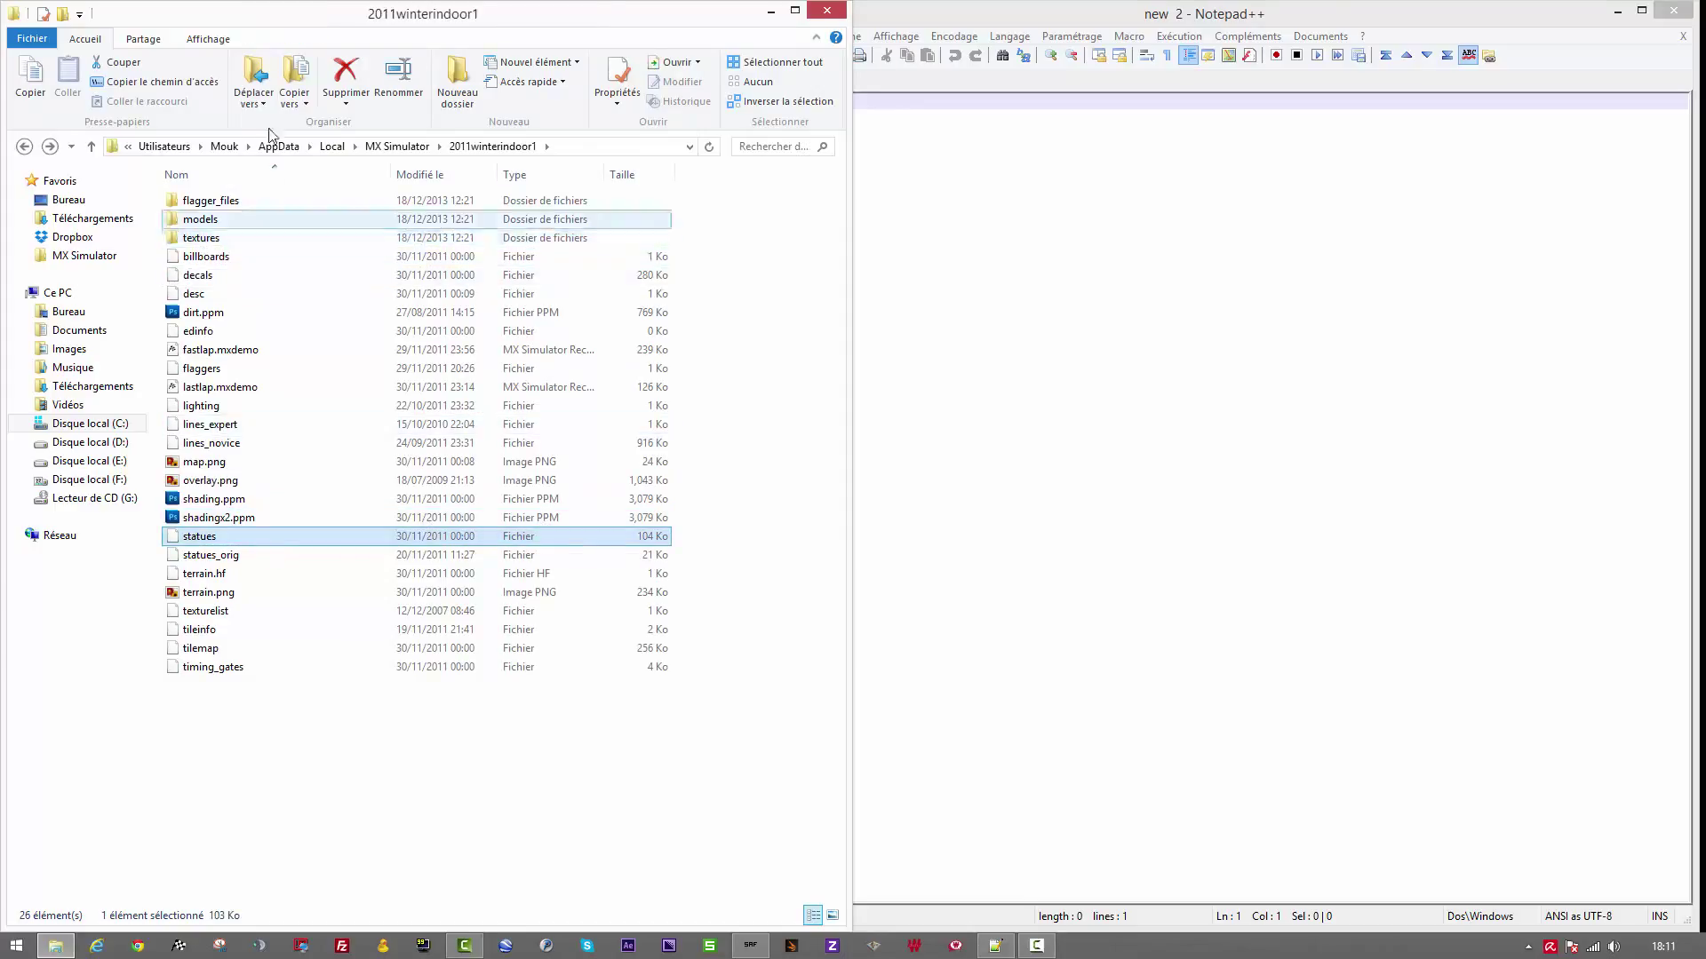
Step: Duplicate the 2011winterindoor1 folder inside the MX Simulator folder, keeping the copy's default name
left_click(398, 146)
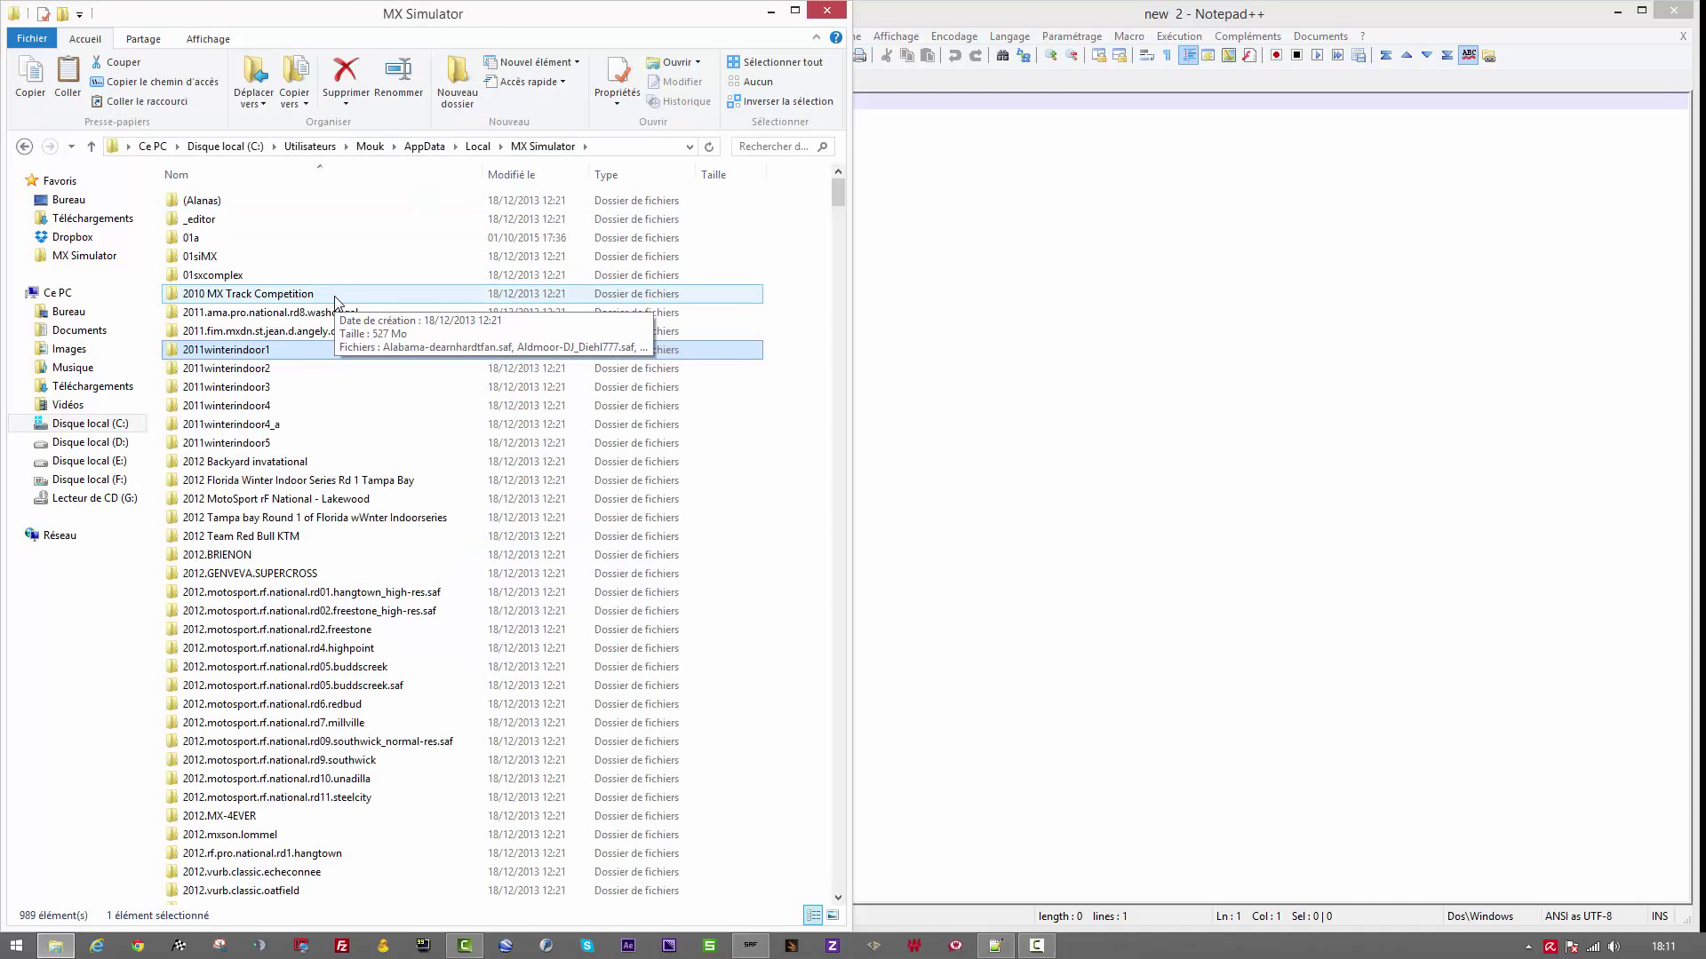
key("ctrl+v")
key("F2")
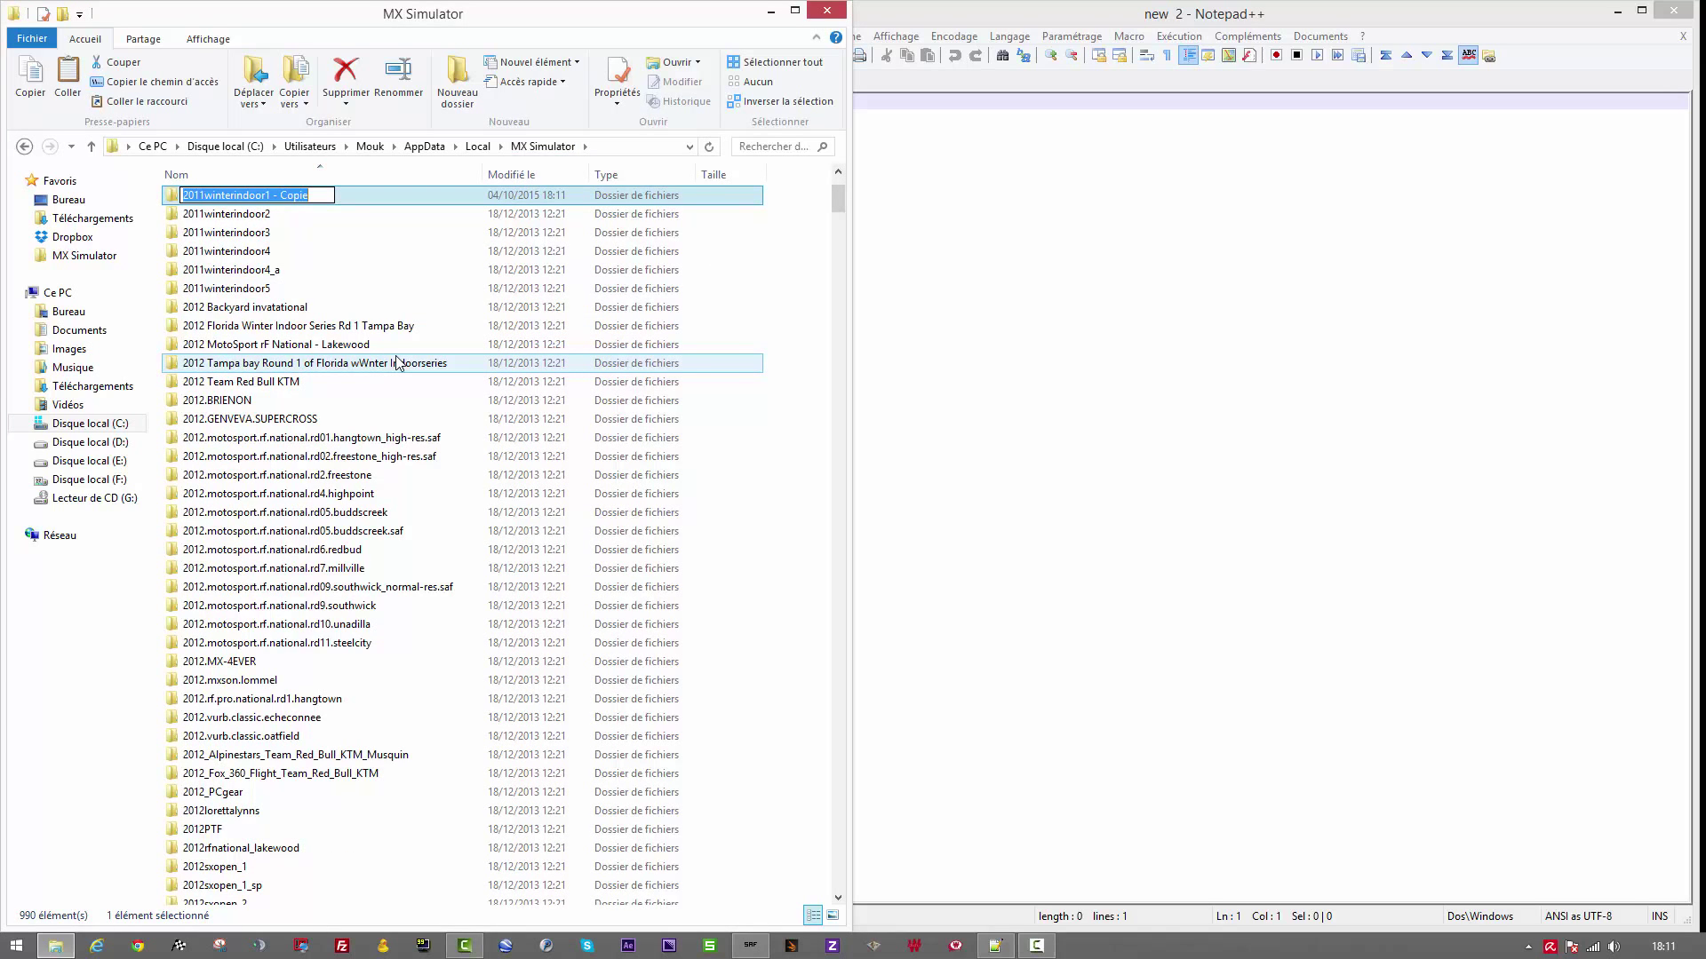
key("Return")
scroll(361, 267, "up", 2)
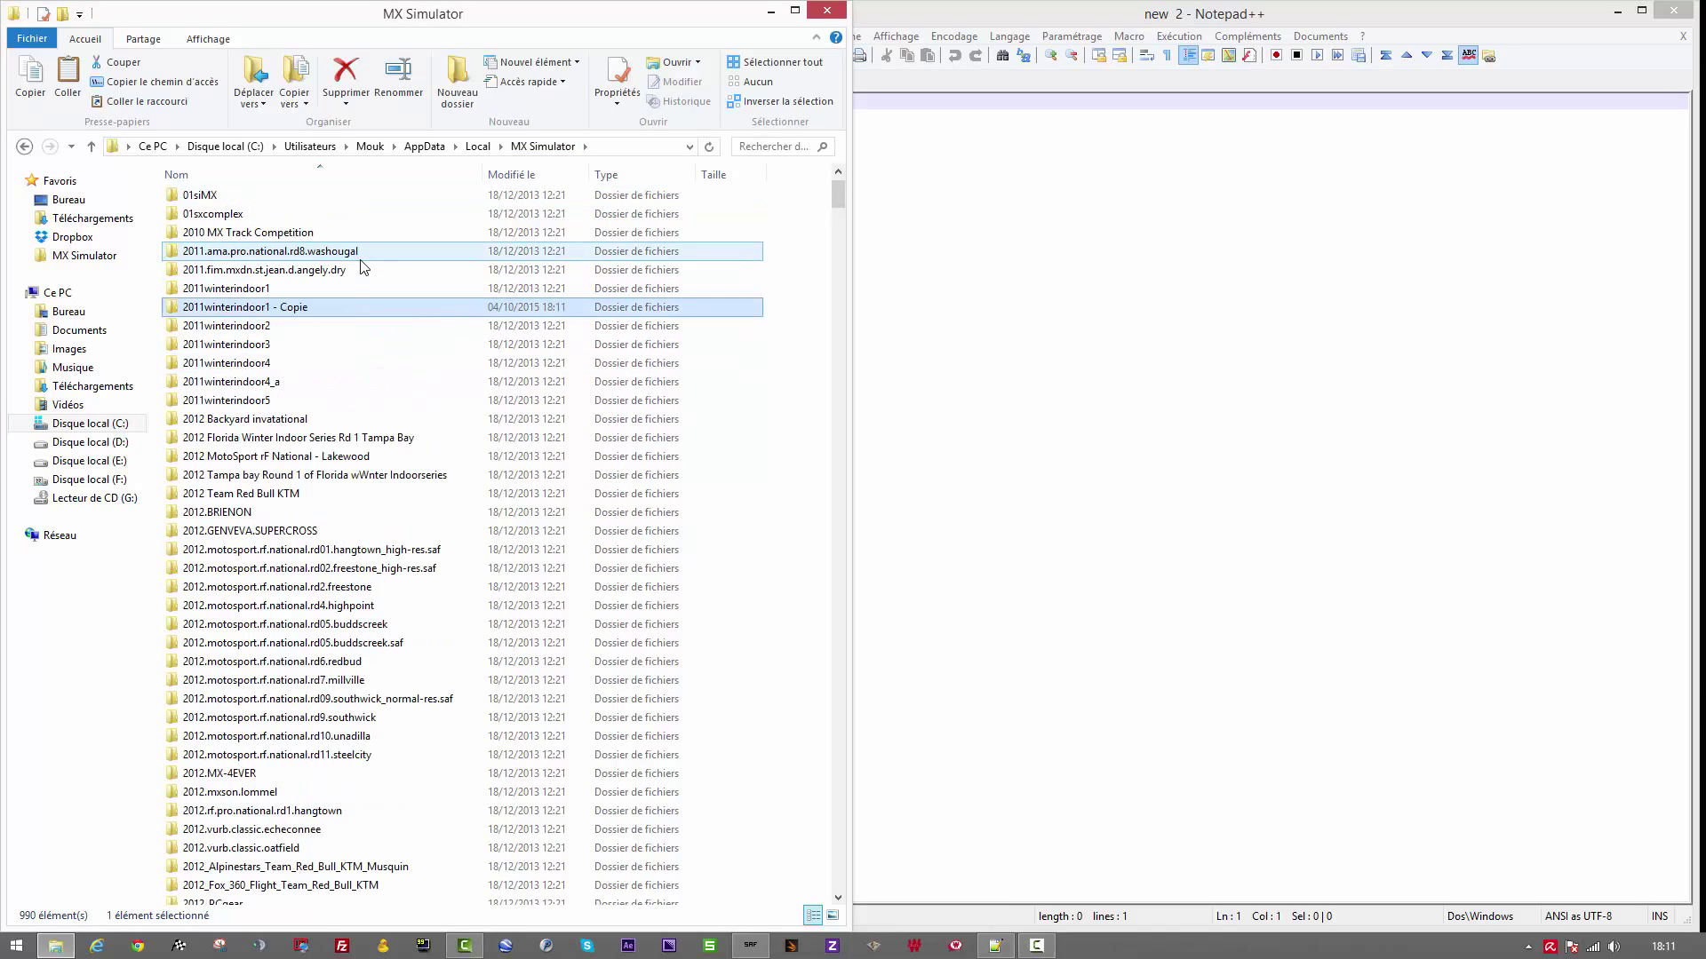
Step: Move the original 2011winterindoor1 folder from MX Simulator to the desktop and minimize the MX Simulator window
left_click(343, 284)
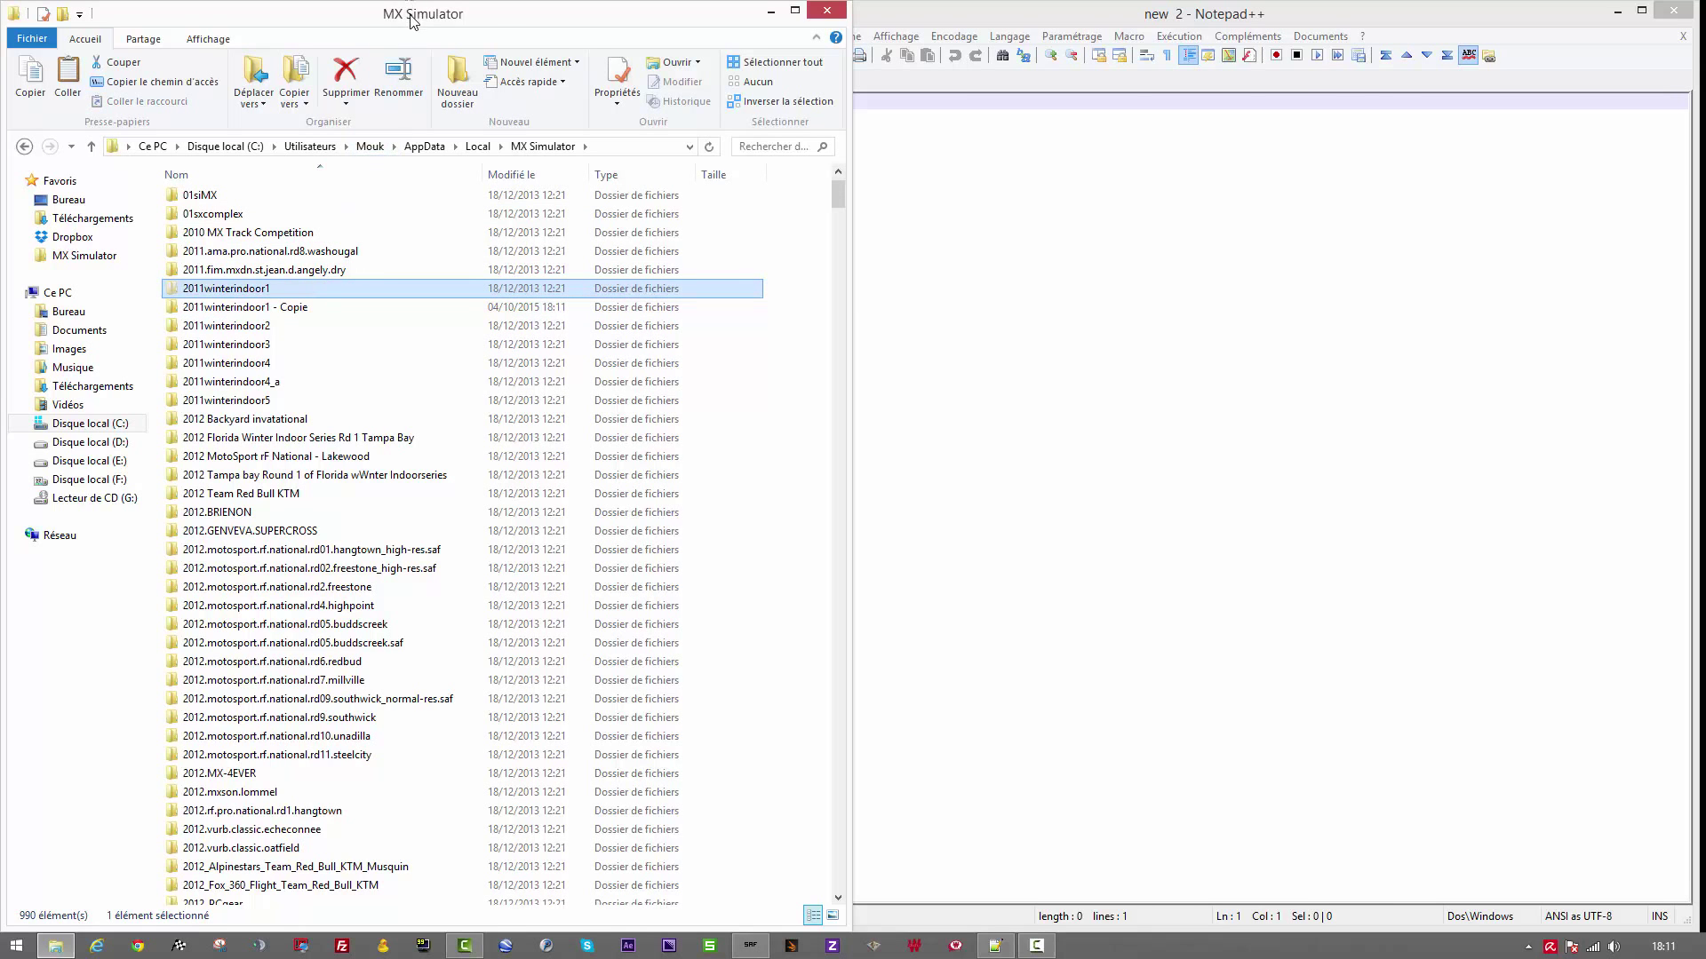
left_click_drag(413, 20, 941, 93)
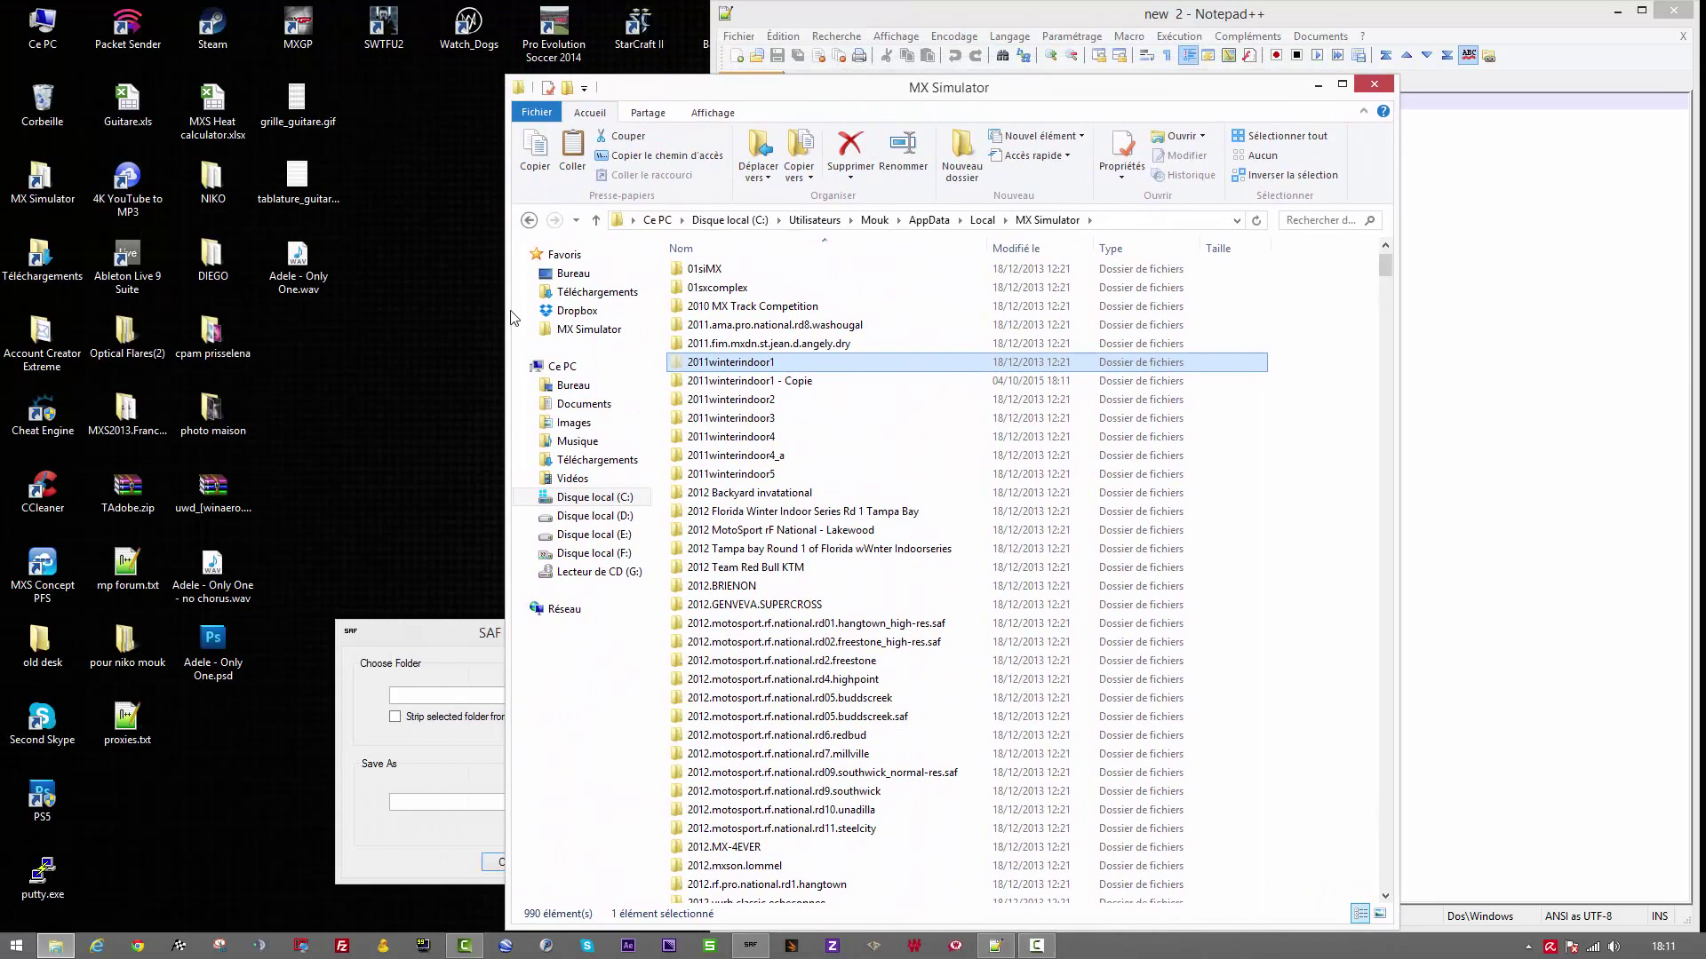
left_click(217, 725)
key("ctrl+v")
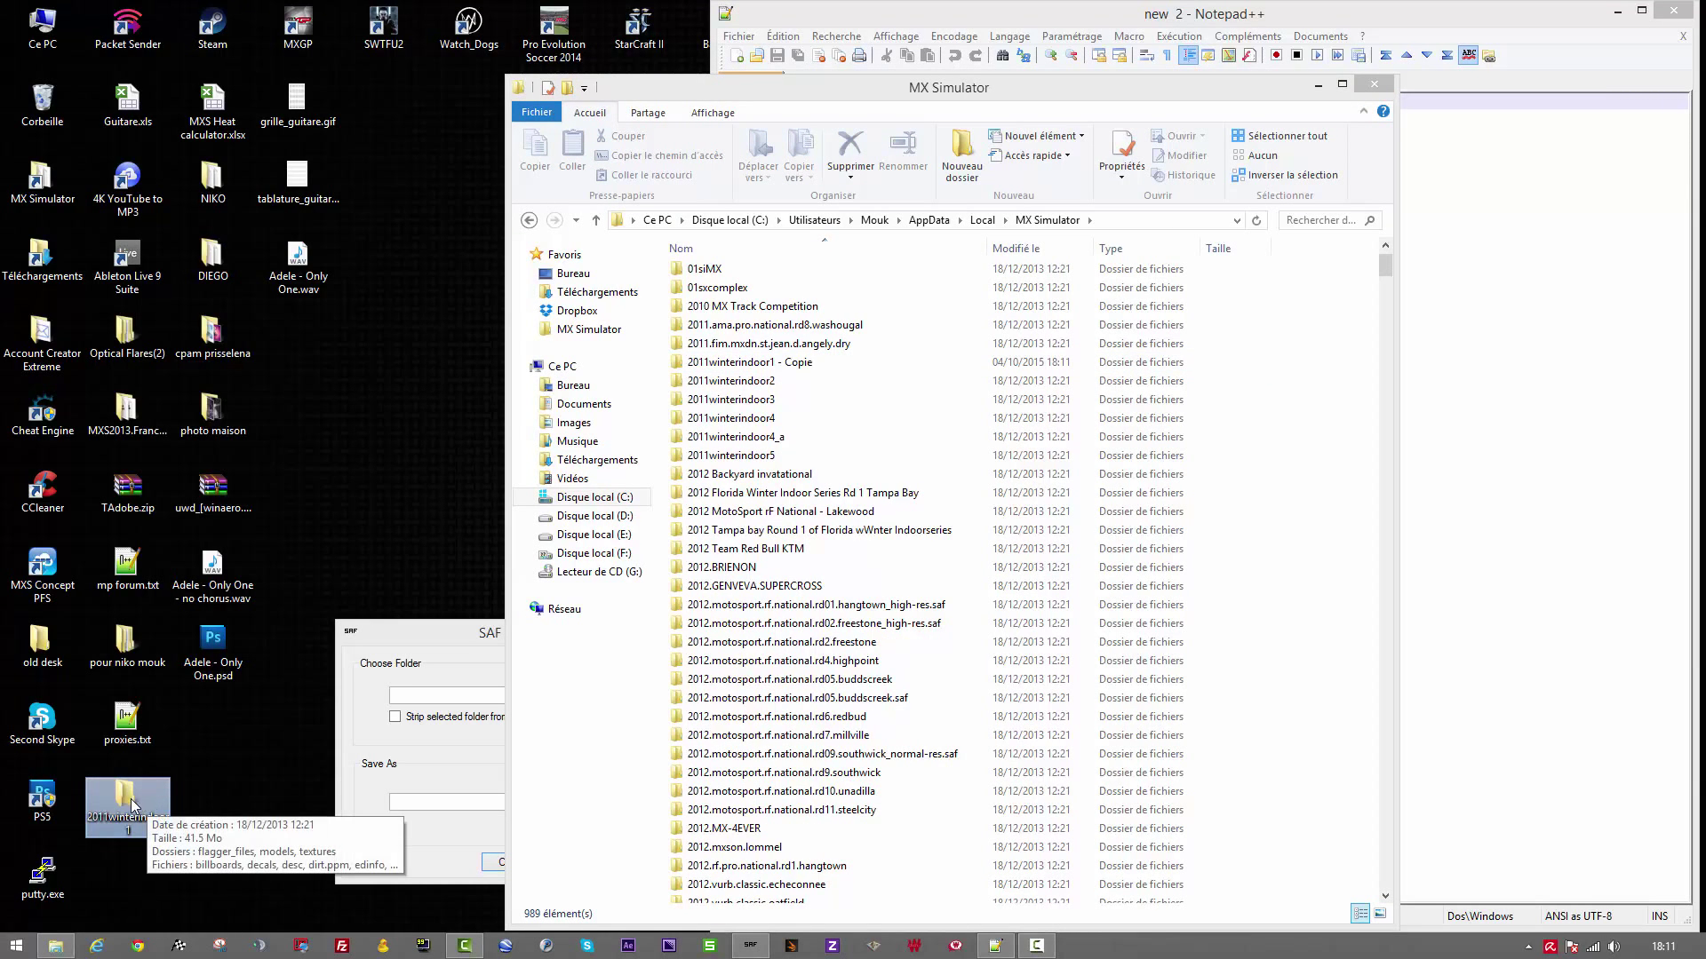
left_click(1318, 88)
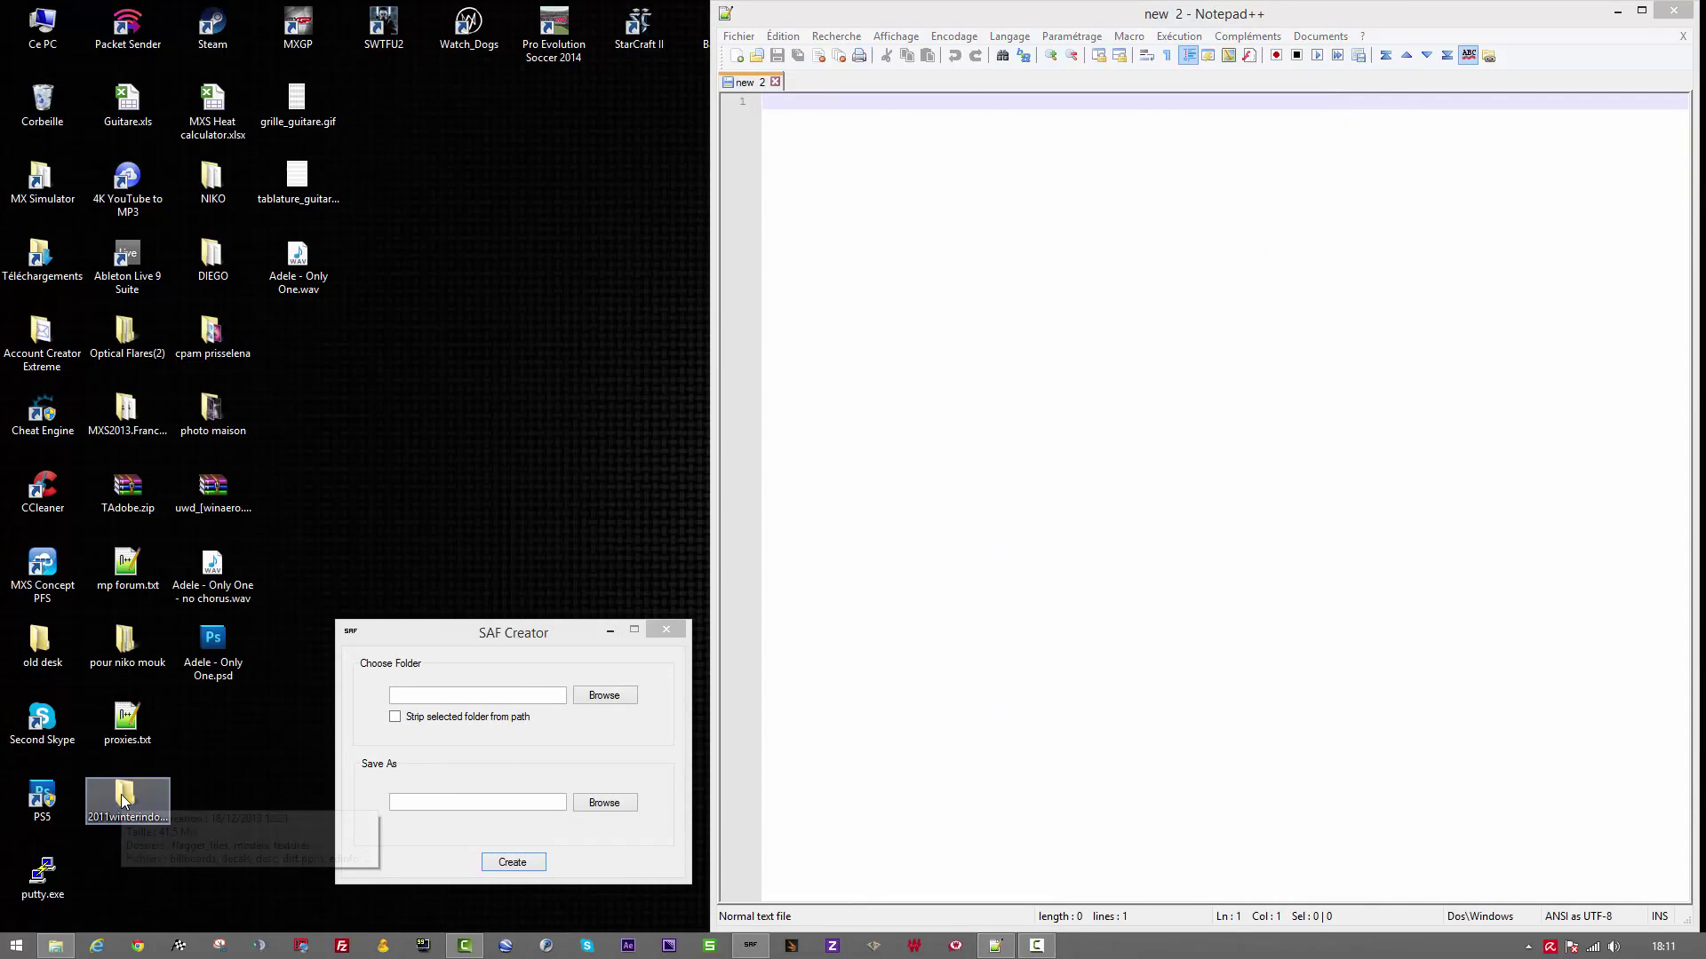
Step: Move all files from the textures subfolder into the root of the desktop's 2011winterindoor1 folder and check the textures subfolder
double_click(124, 801)
left_click_drag(706, 17, 2, 106)
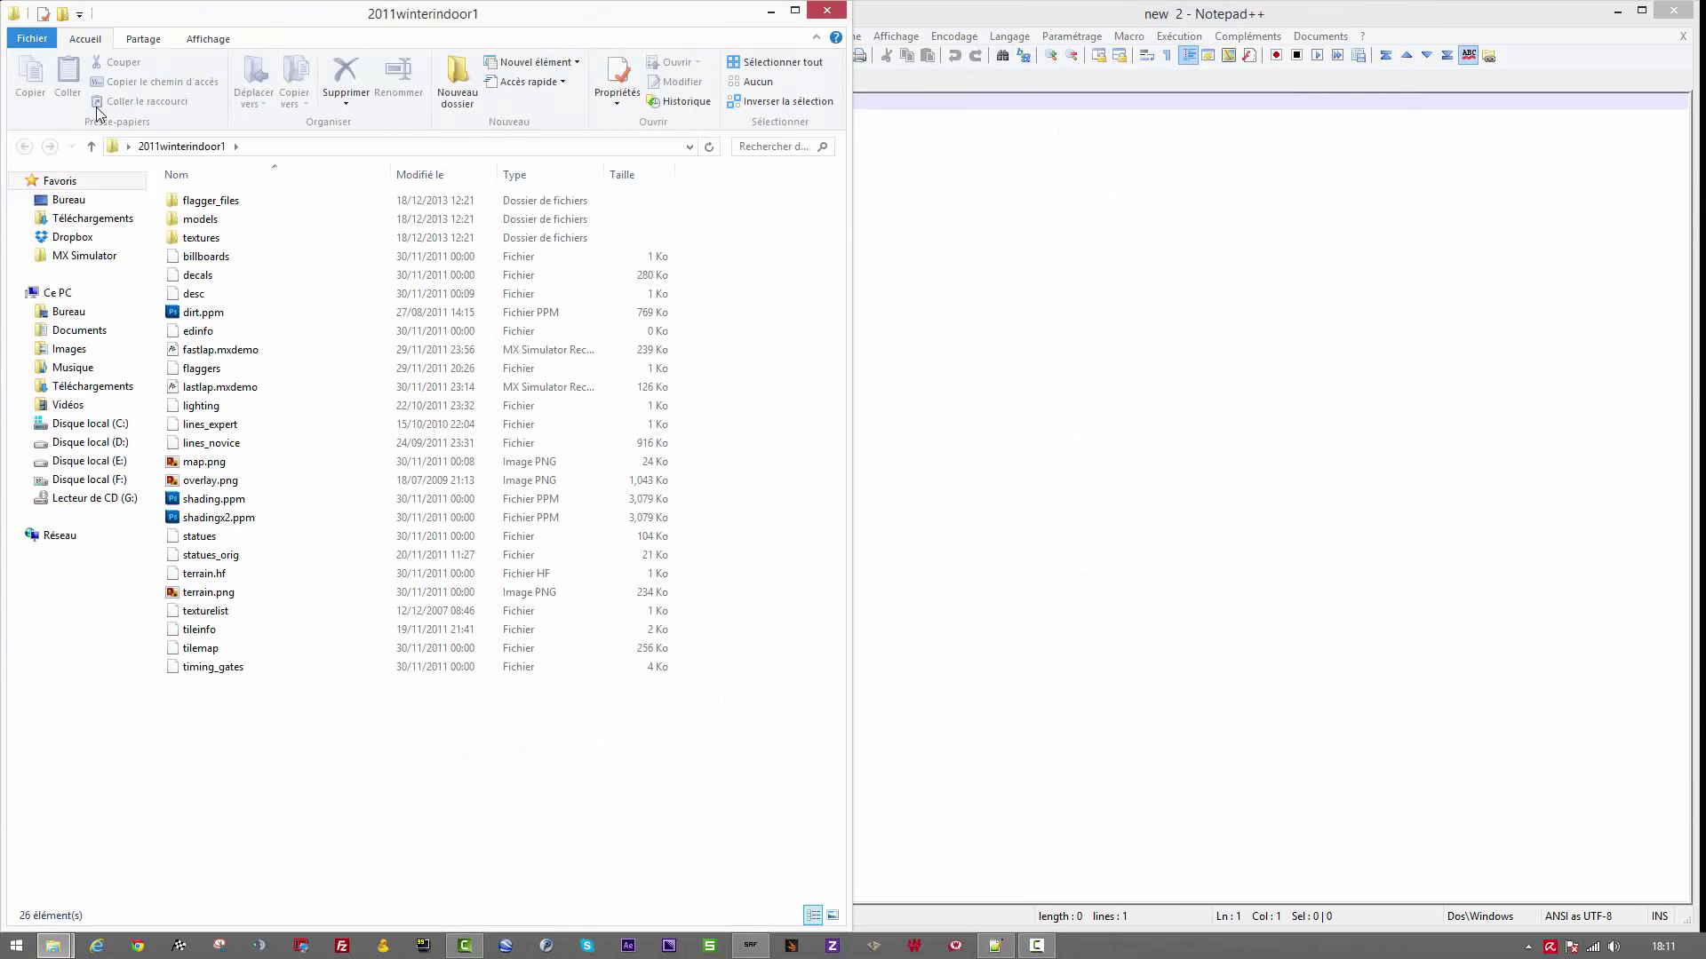
double_click(202, 238)
key("ctrl+a")
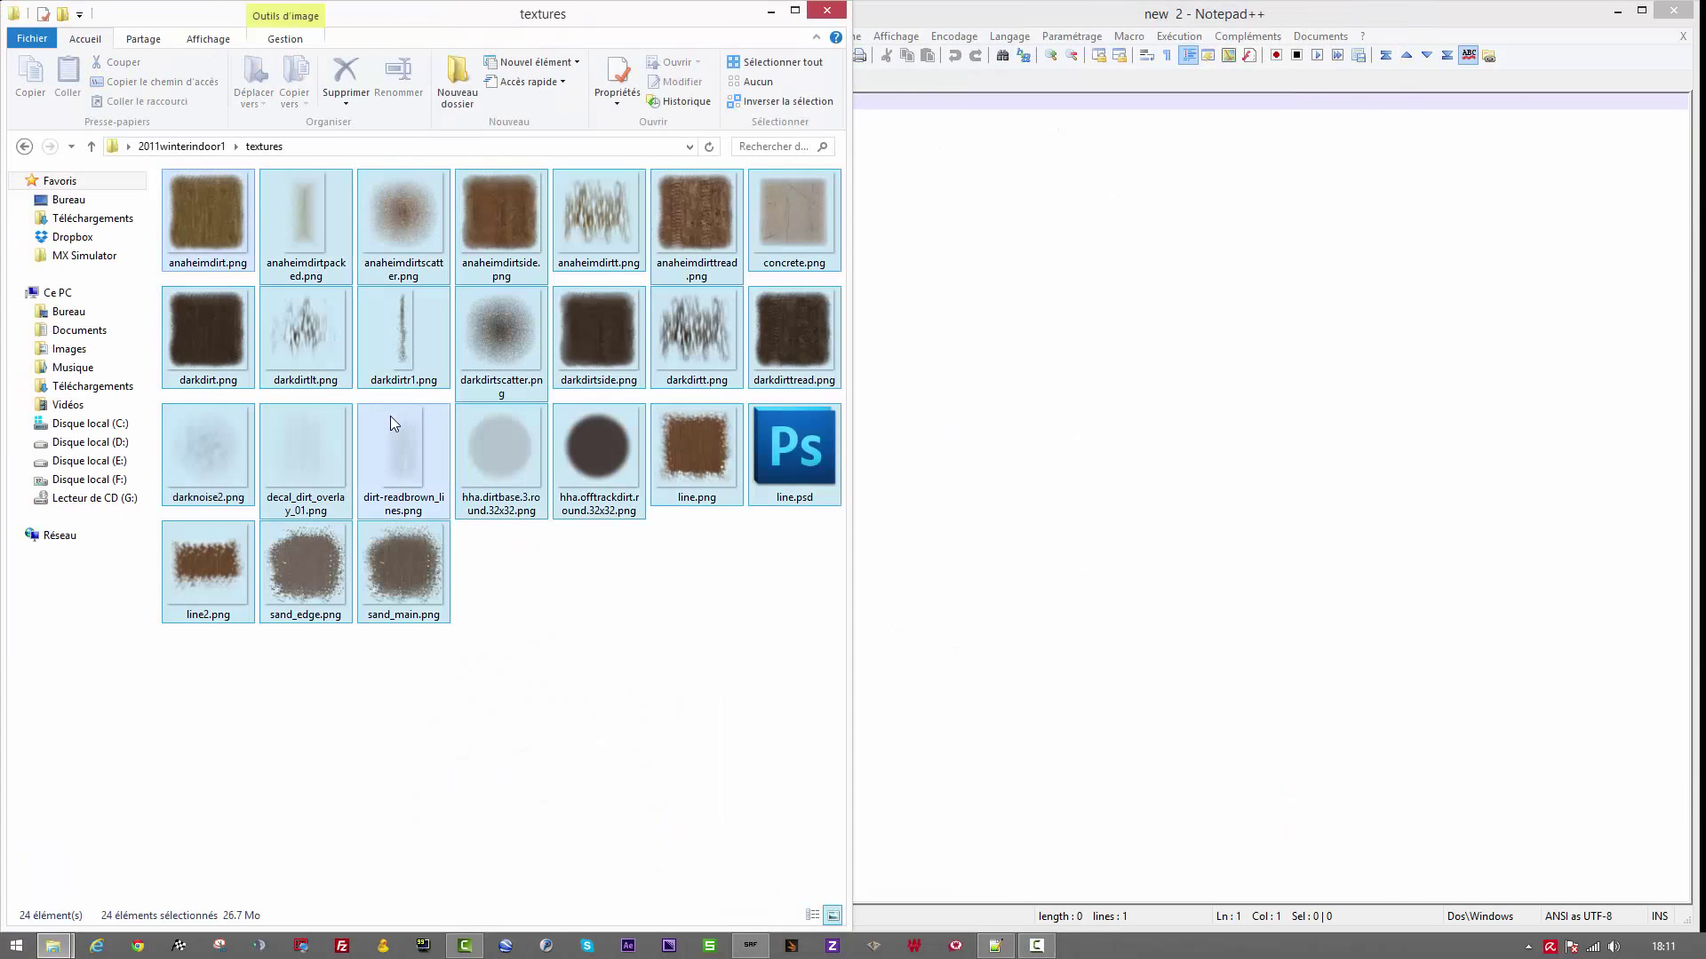
key("ctrl+x")
key("BackSpace")
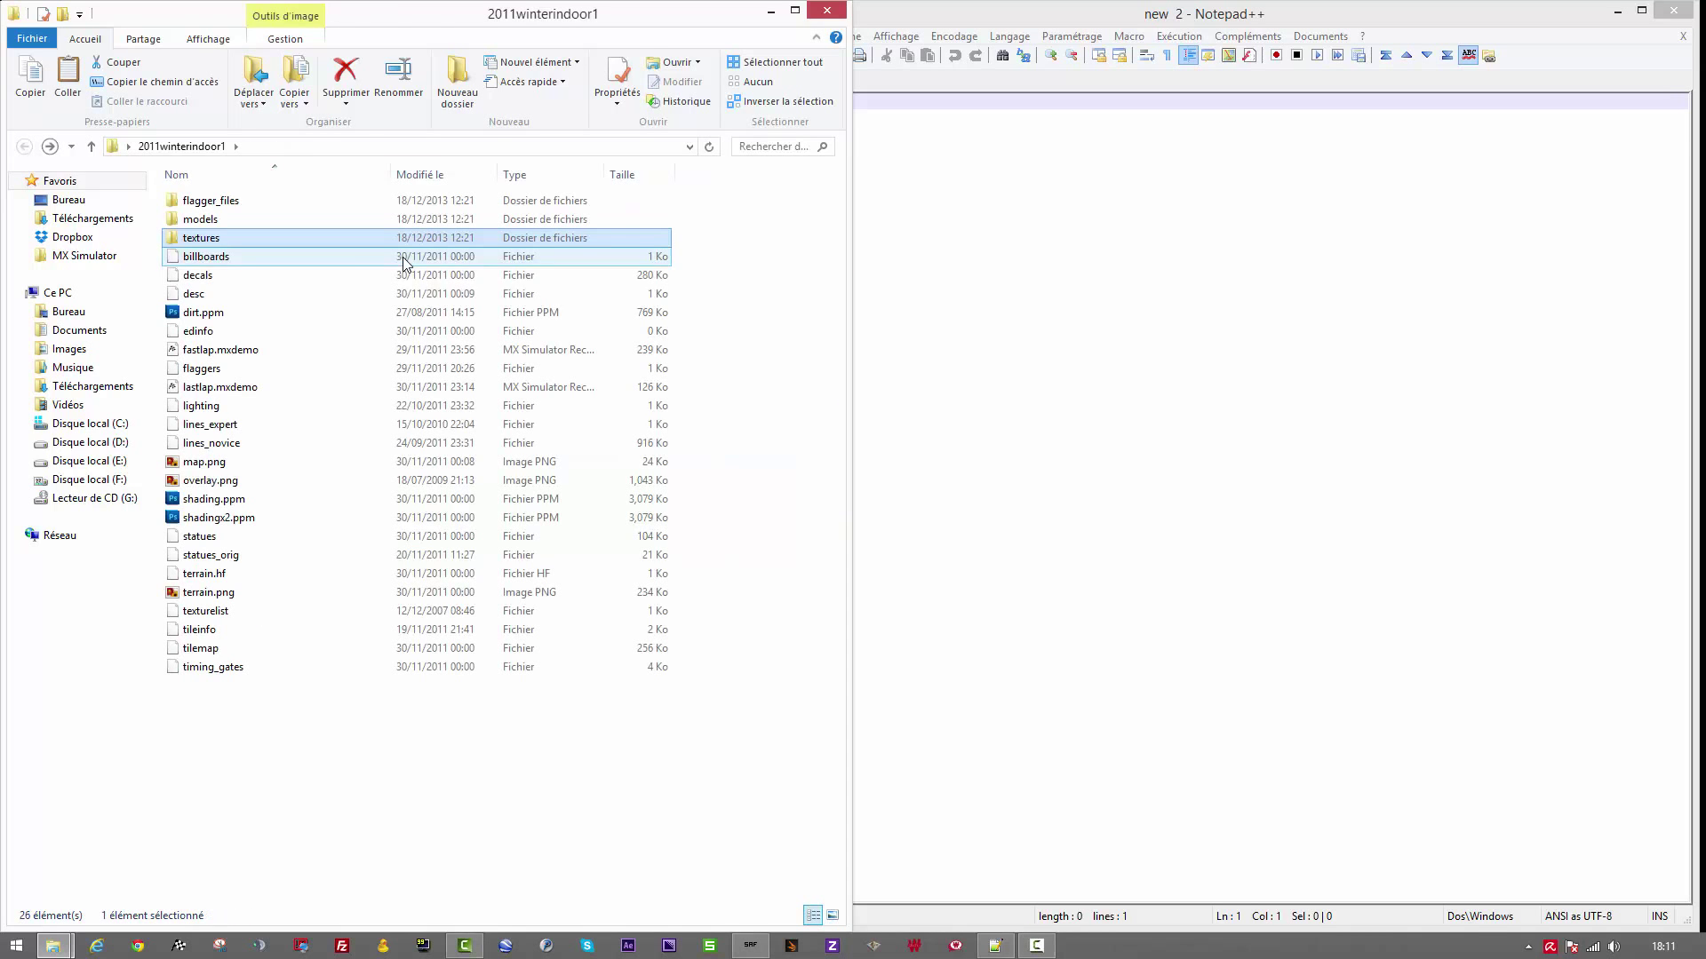
key("ctrl+v")
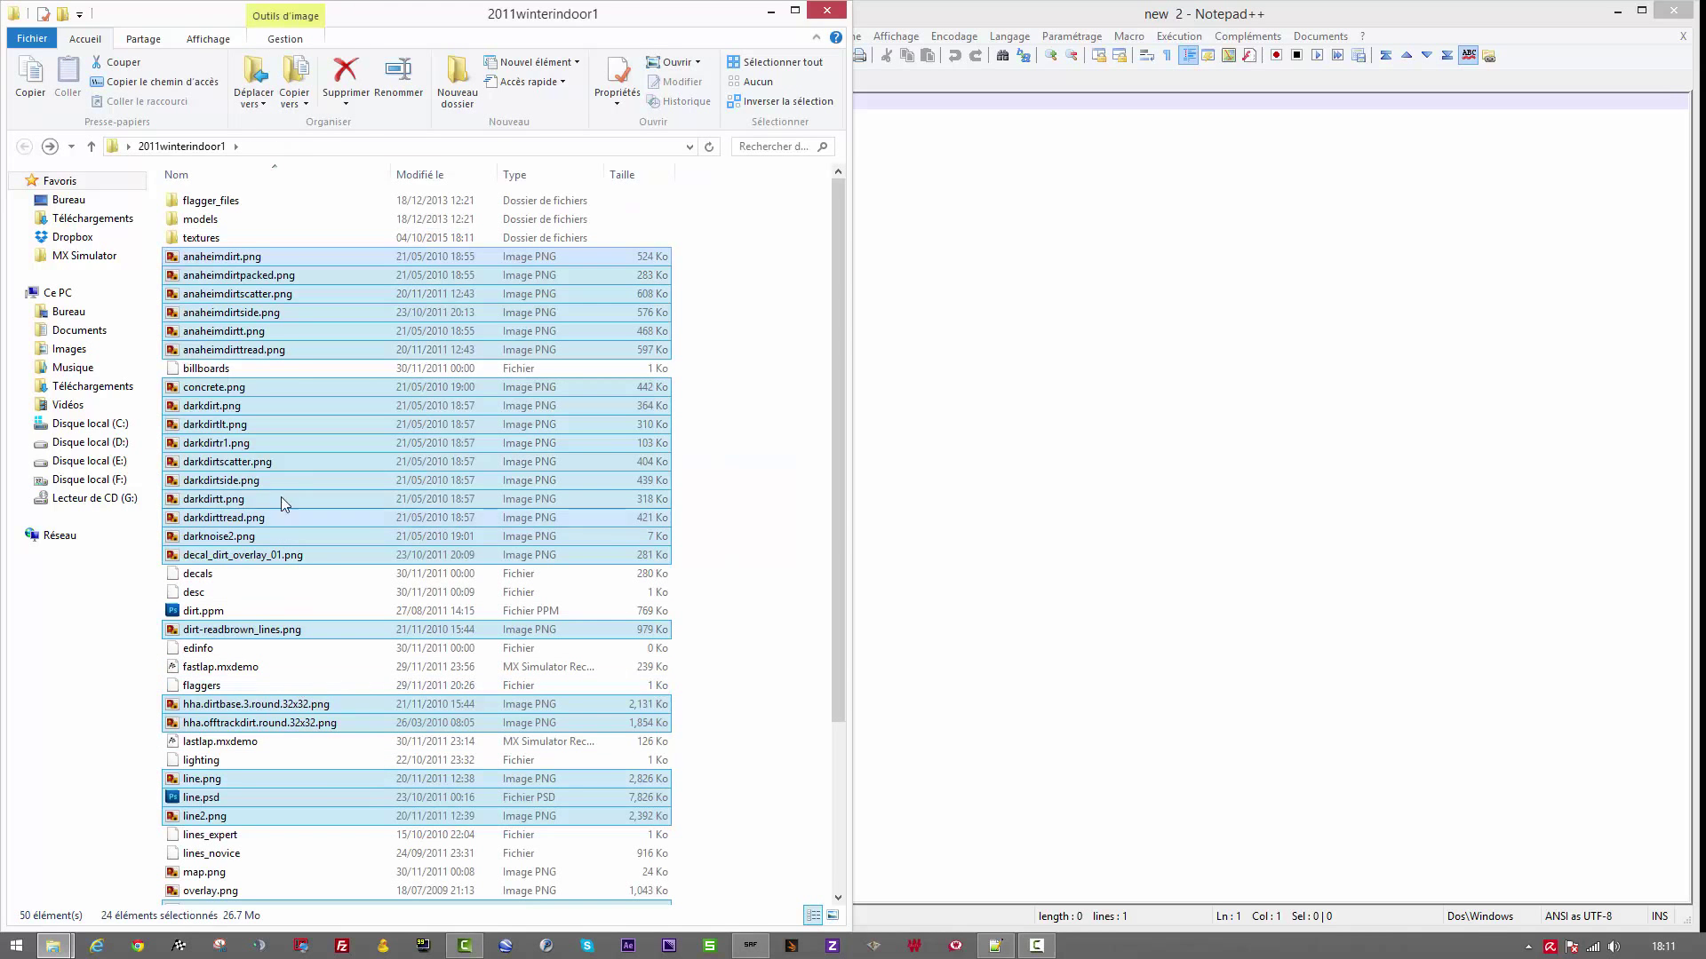
double_click(233, 238)
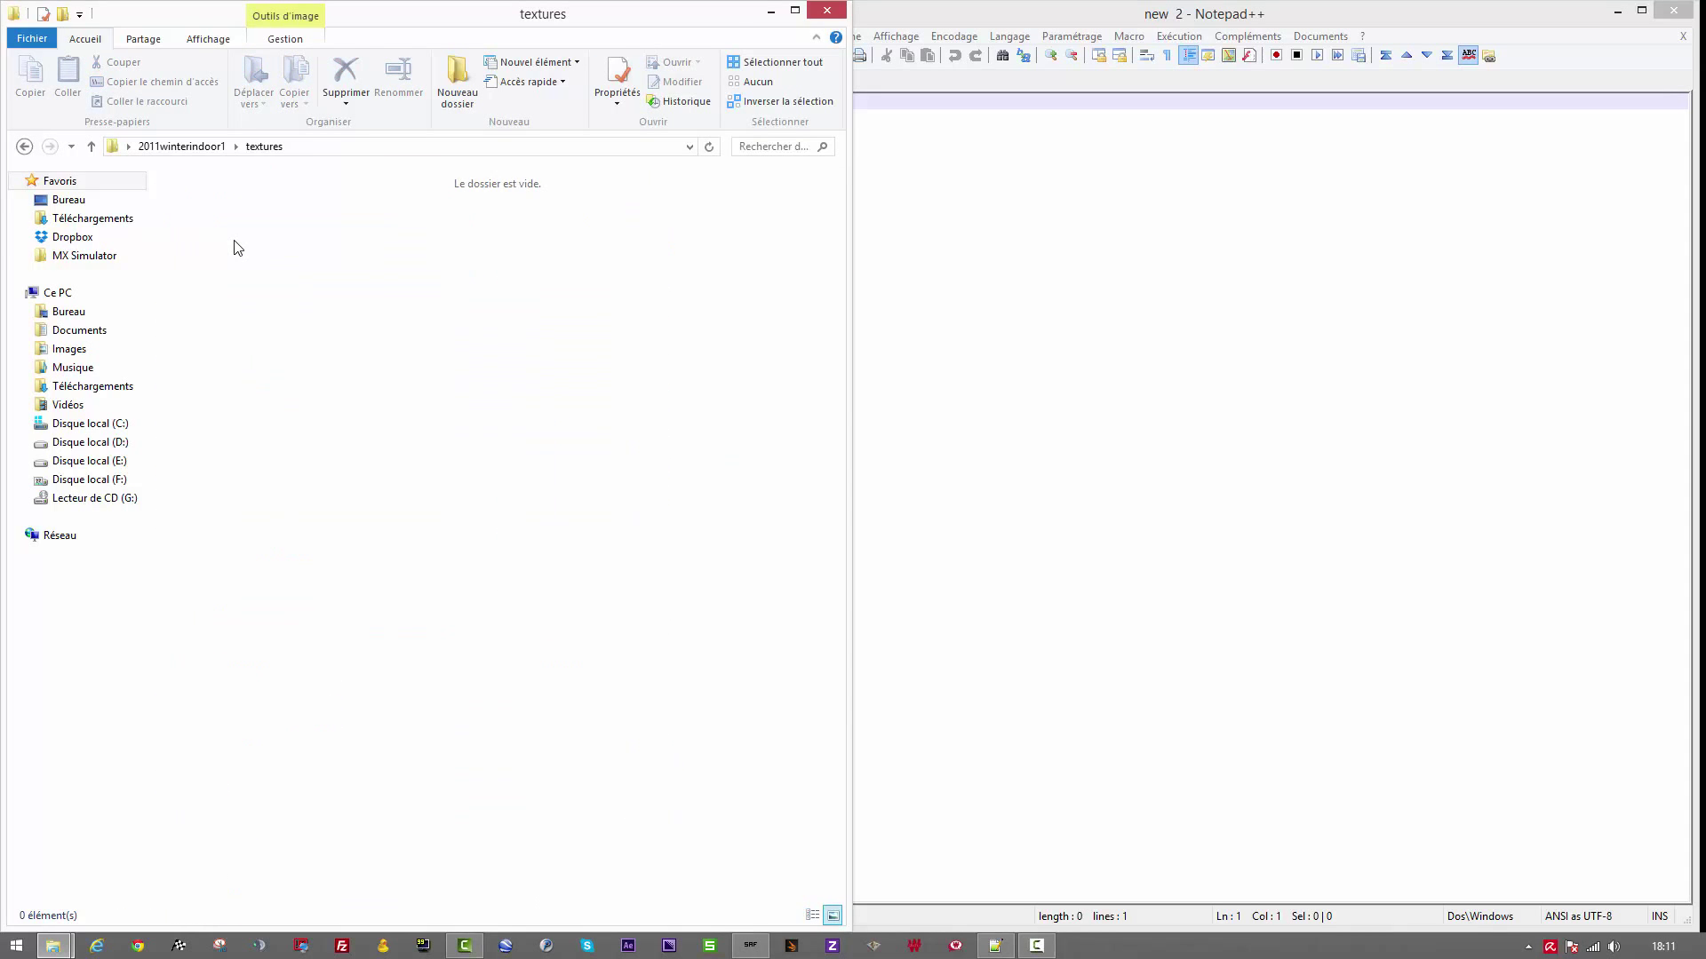
Step: Delete the emptied textures subfolder from the desktop's 2011winterindoor1 folder
key("BackSpace")
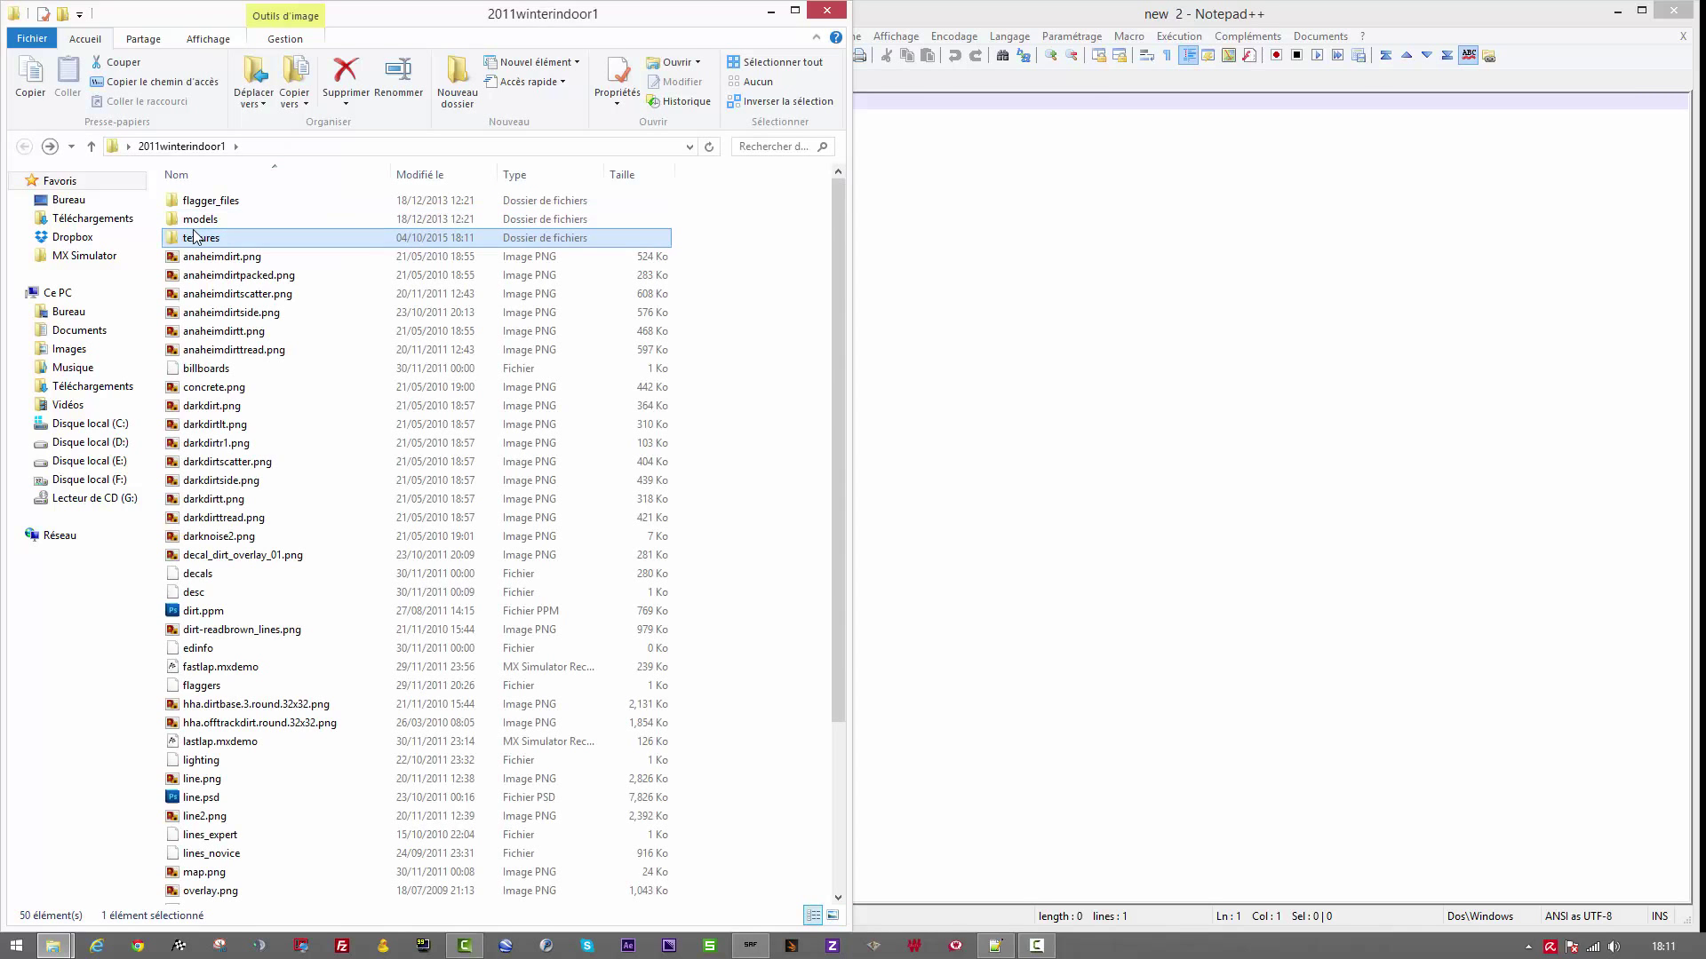
key("Delete")
key("Return")
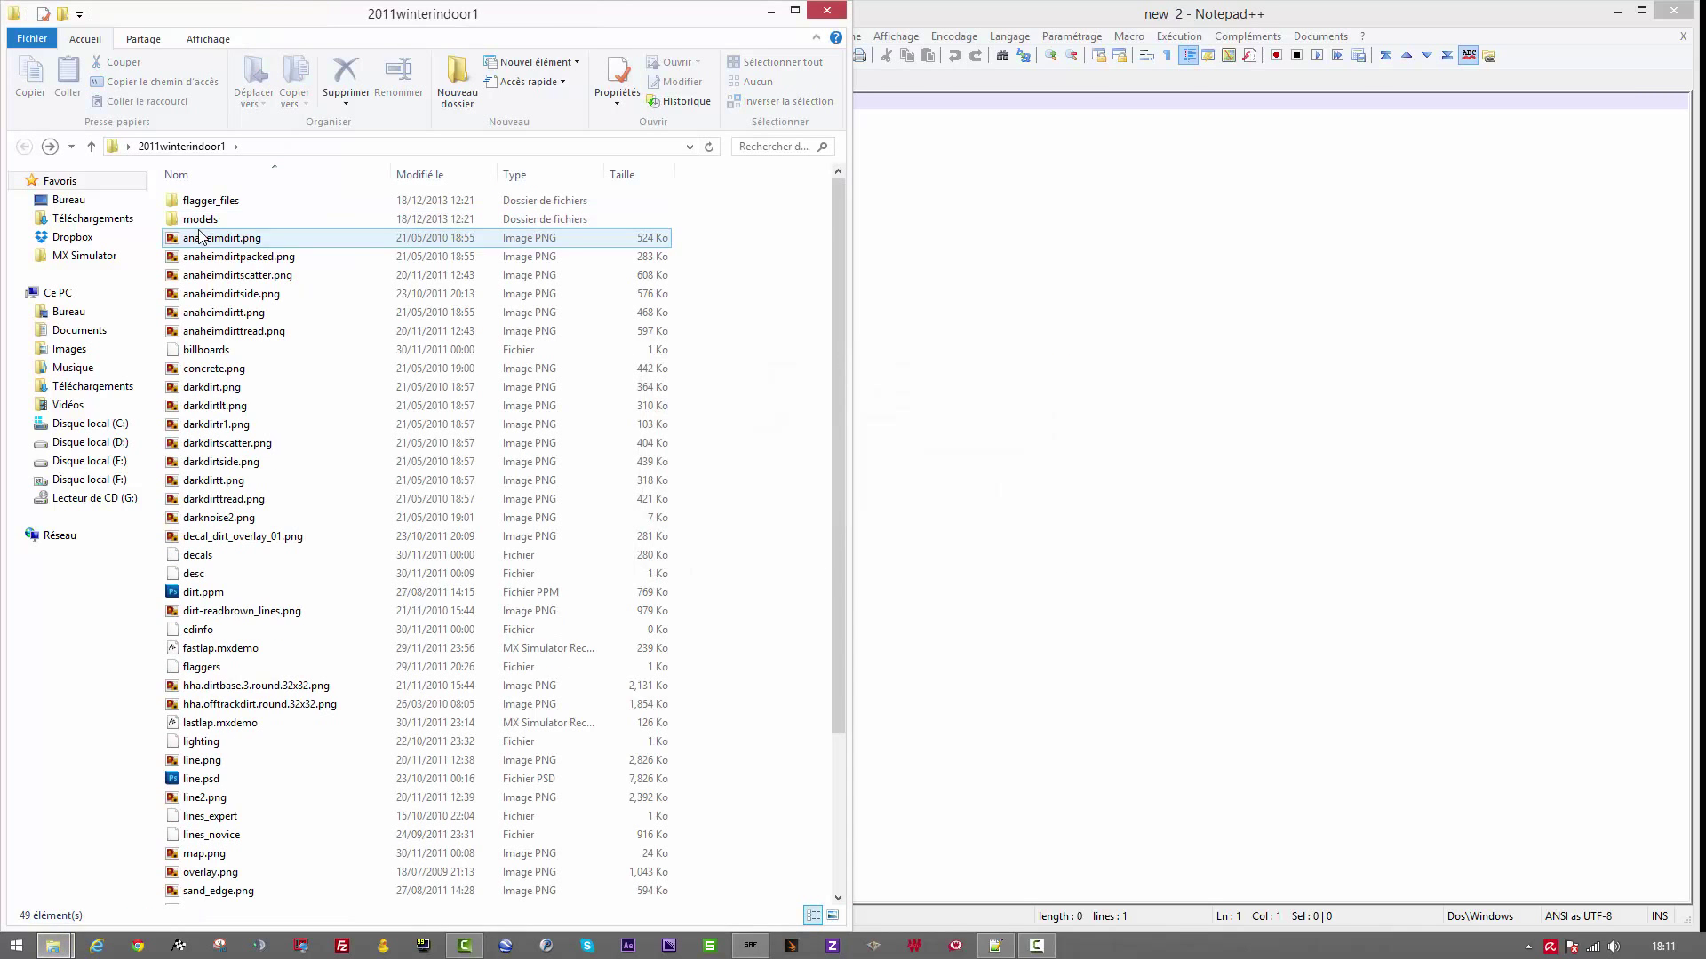
Step: Move all files from the stadium subfolder up into the models folder
double_click(200, 219)
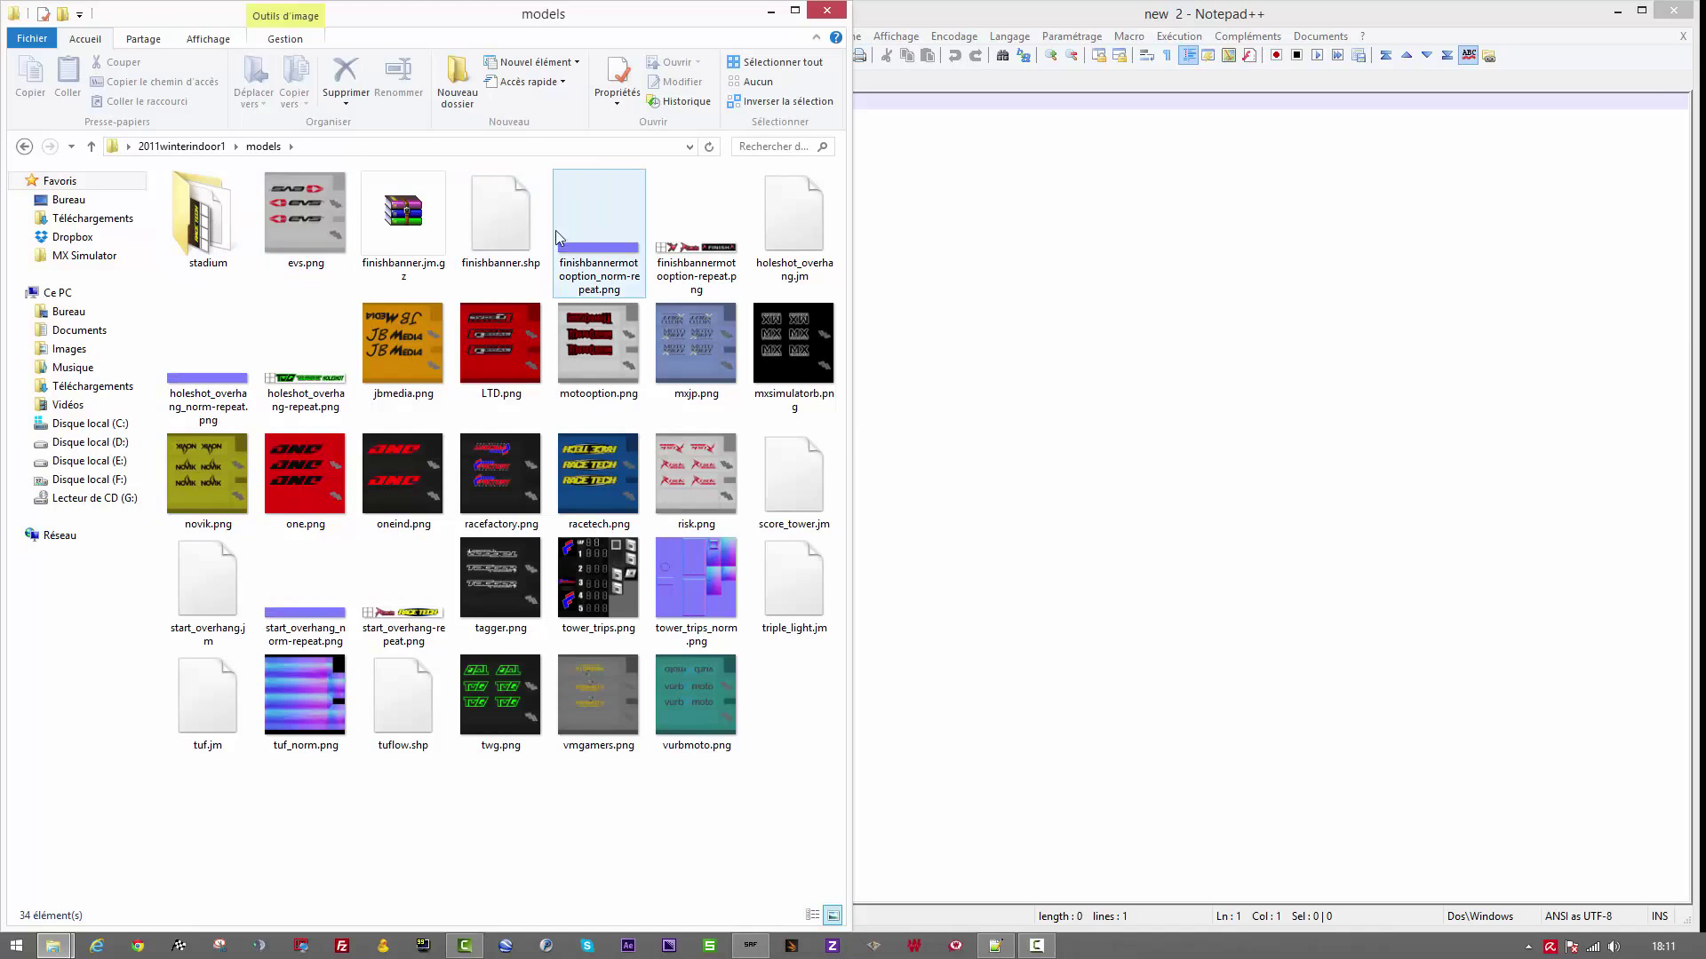
left_click(209, 227)
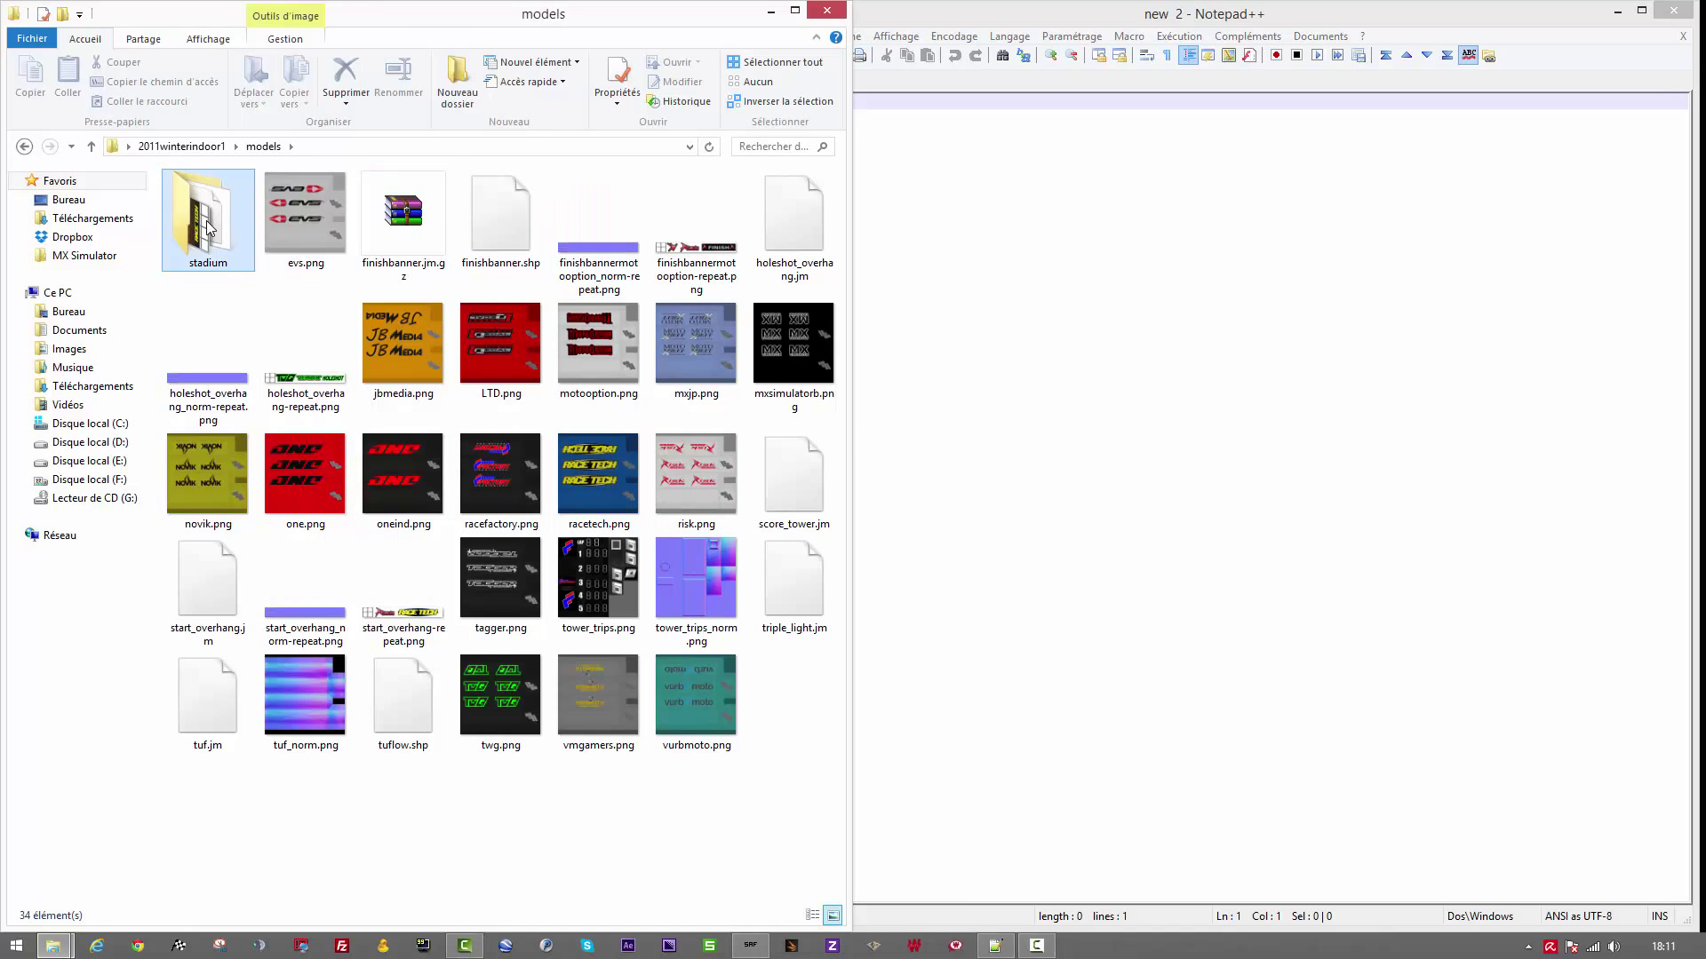
double_click(209, 228)
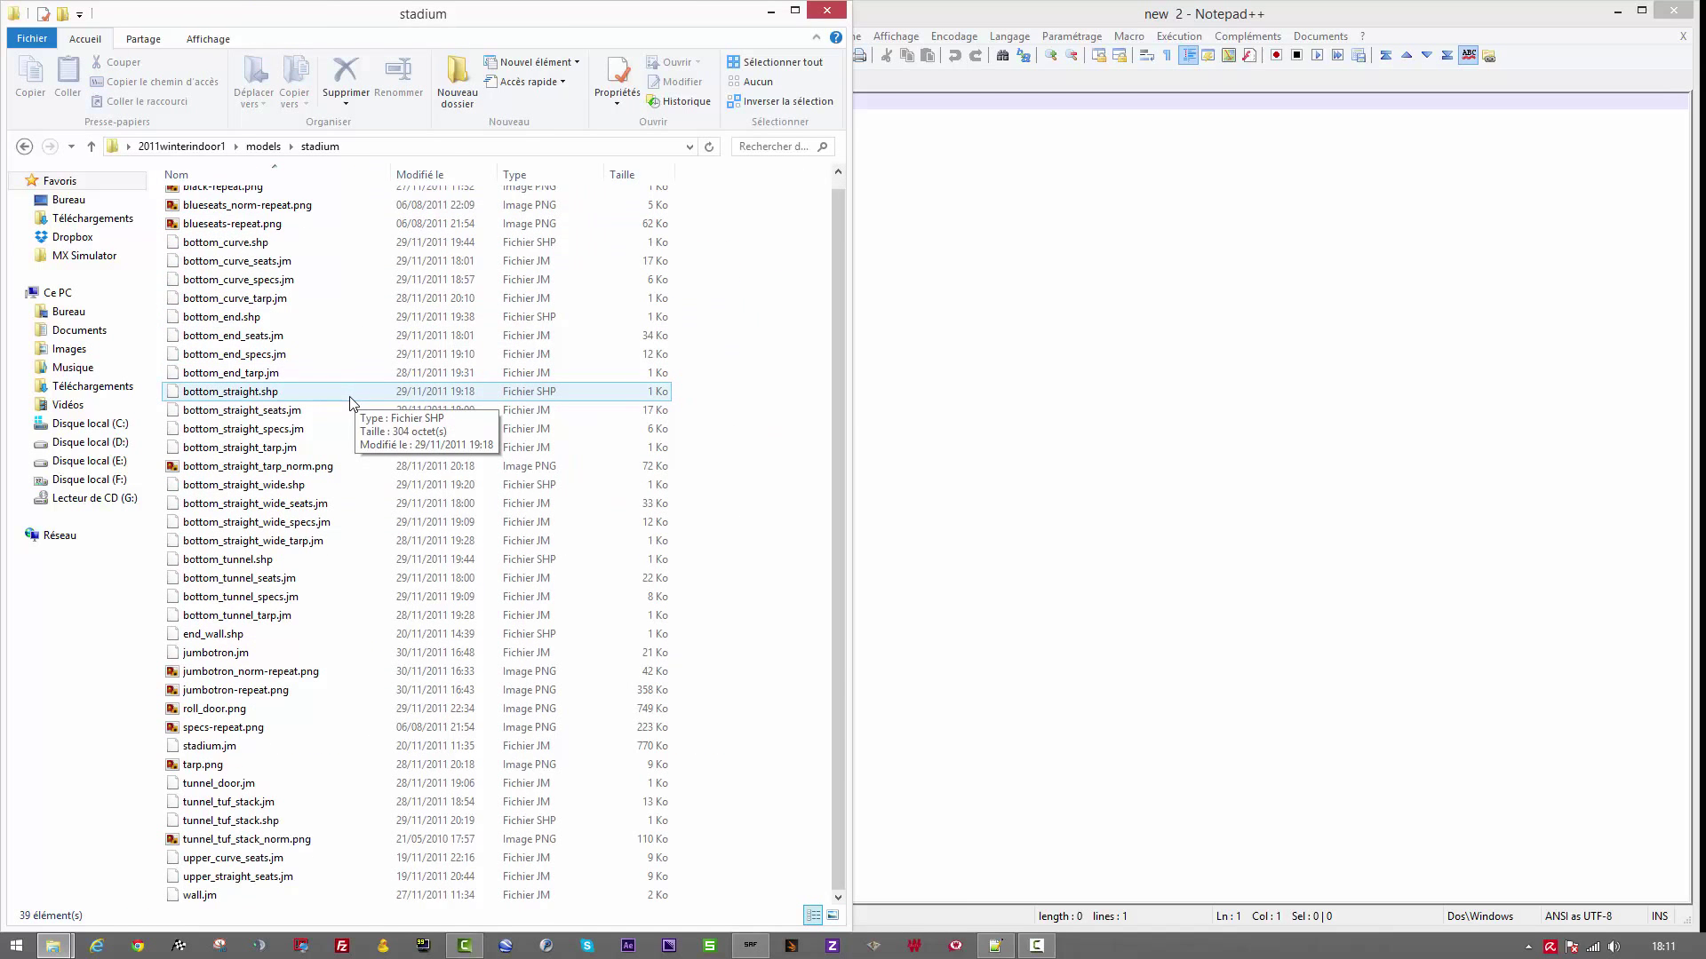
key("ctrl+a")
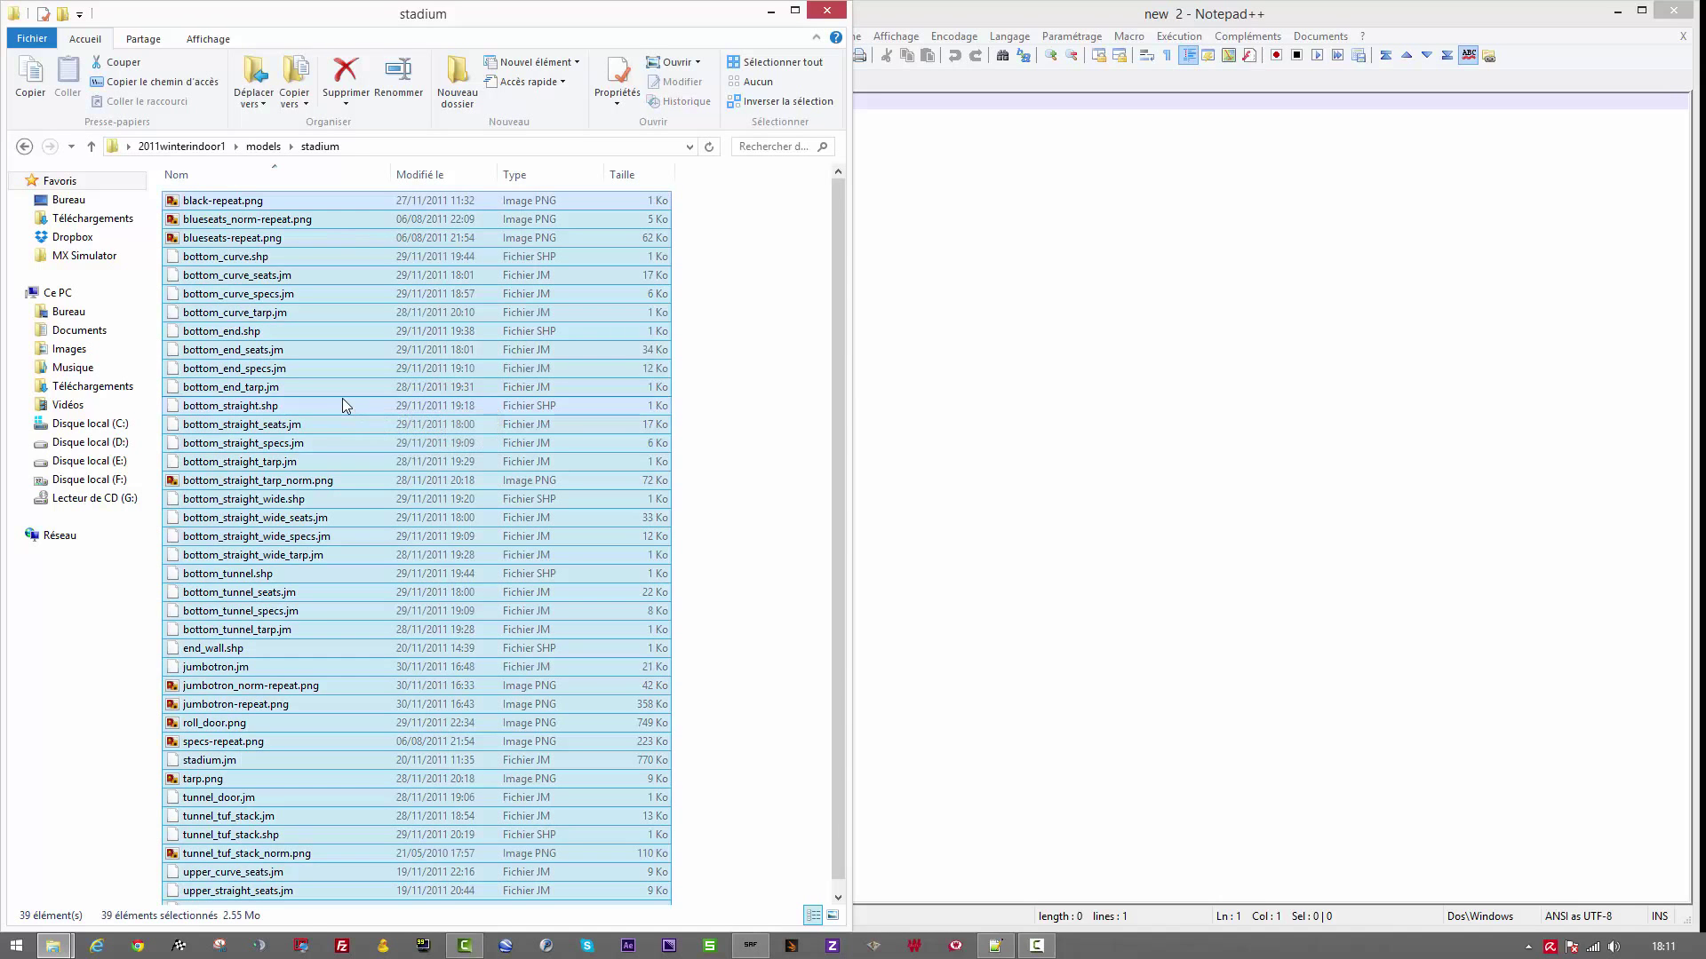
key("Delete")
key("BackSpace")
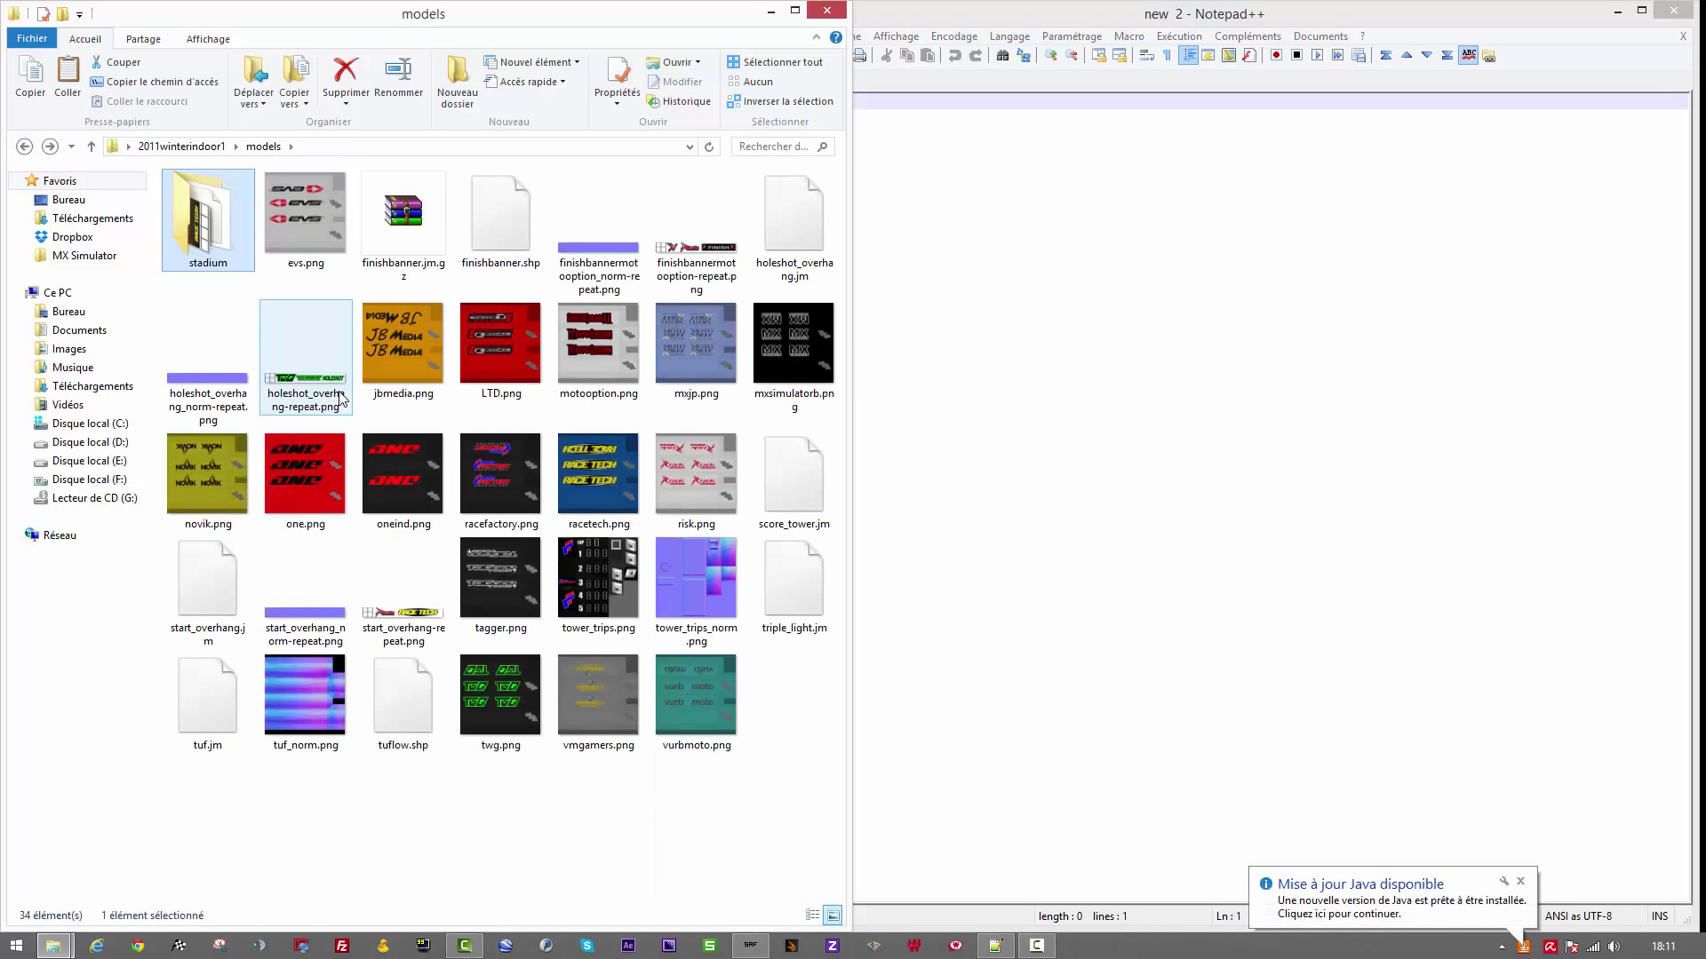
key("ctrl+v")
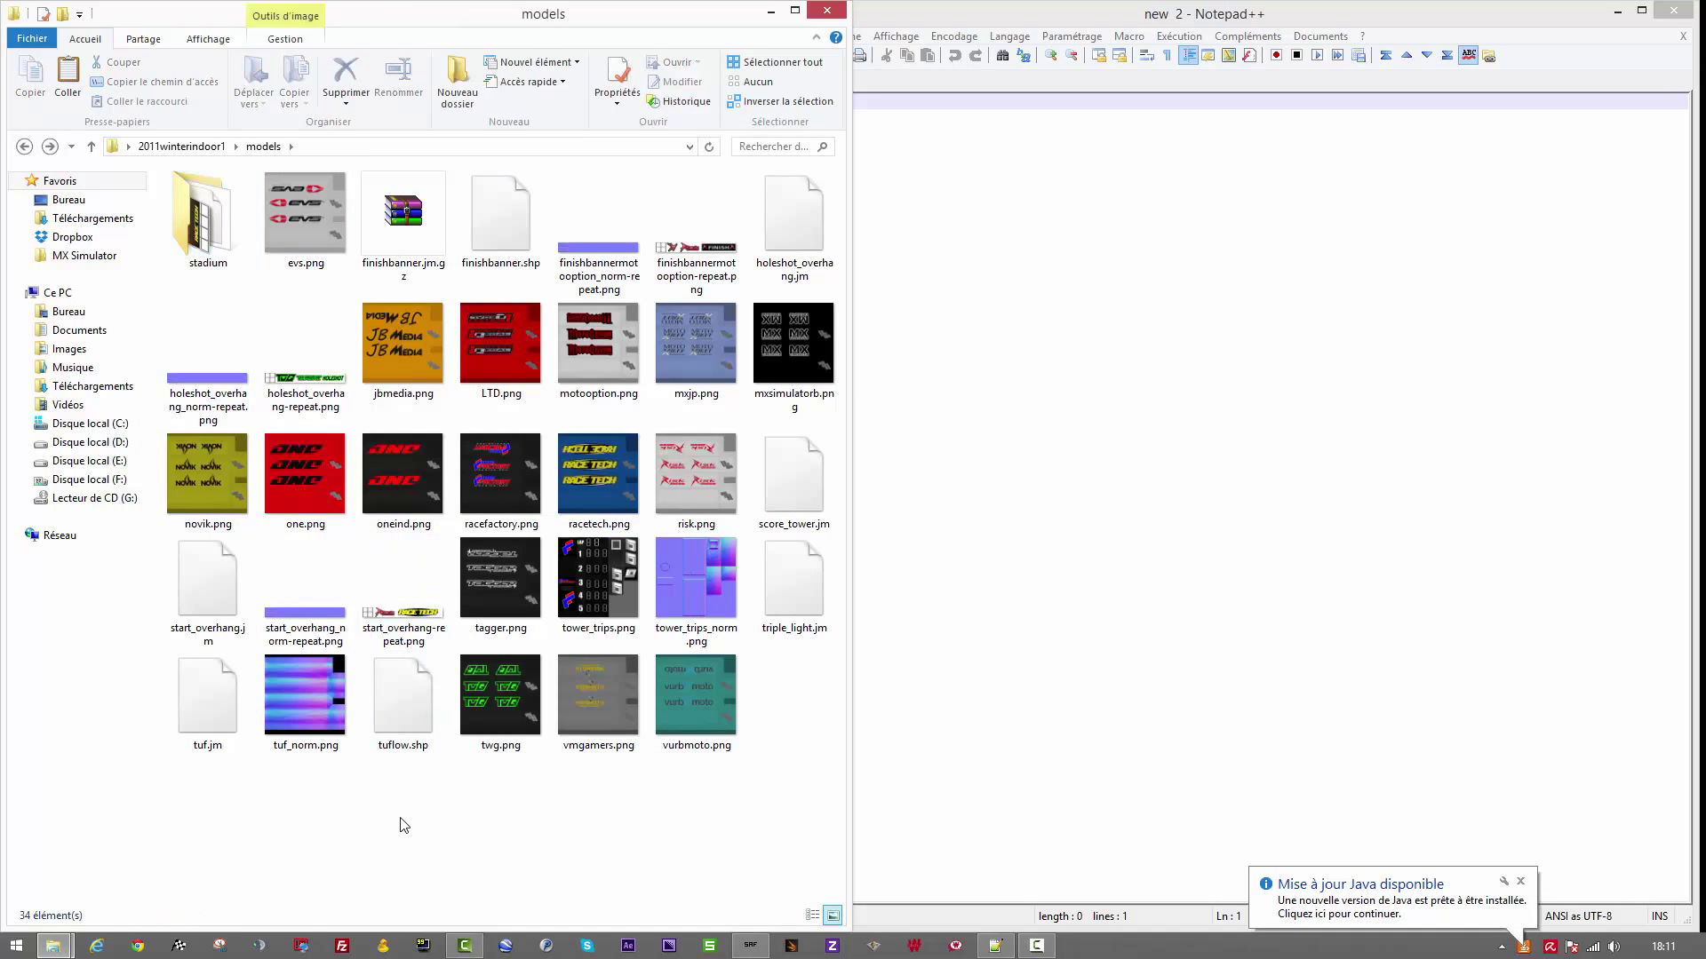
Step: Check that nothing is left in the stadium subfolder and delete it from the models folder
double_click(203, 230)
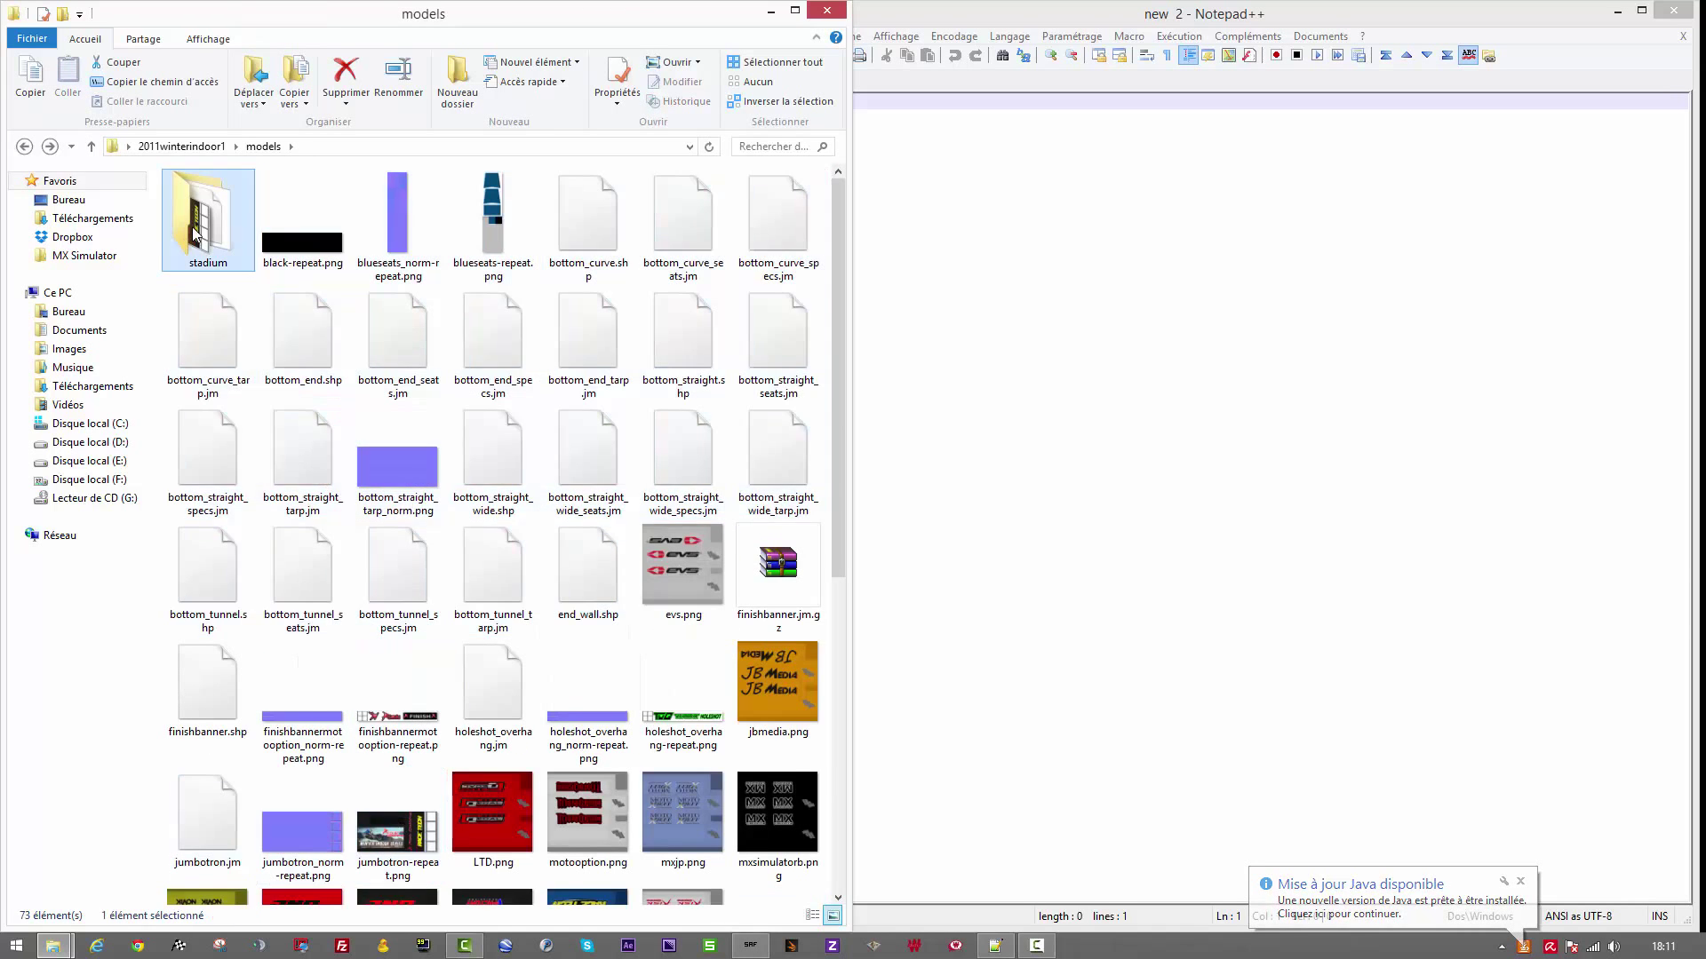
key("BackSpace")
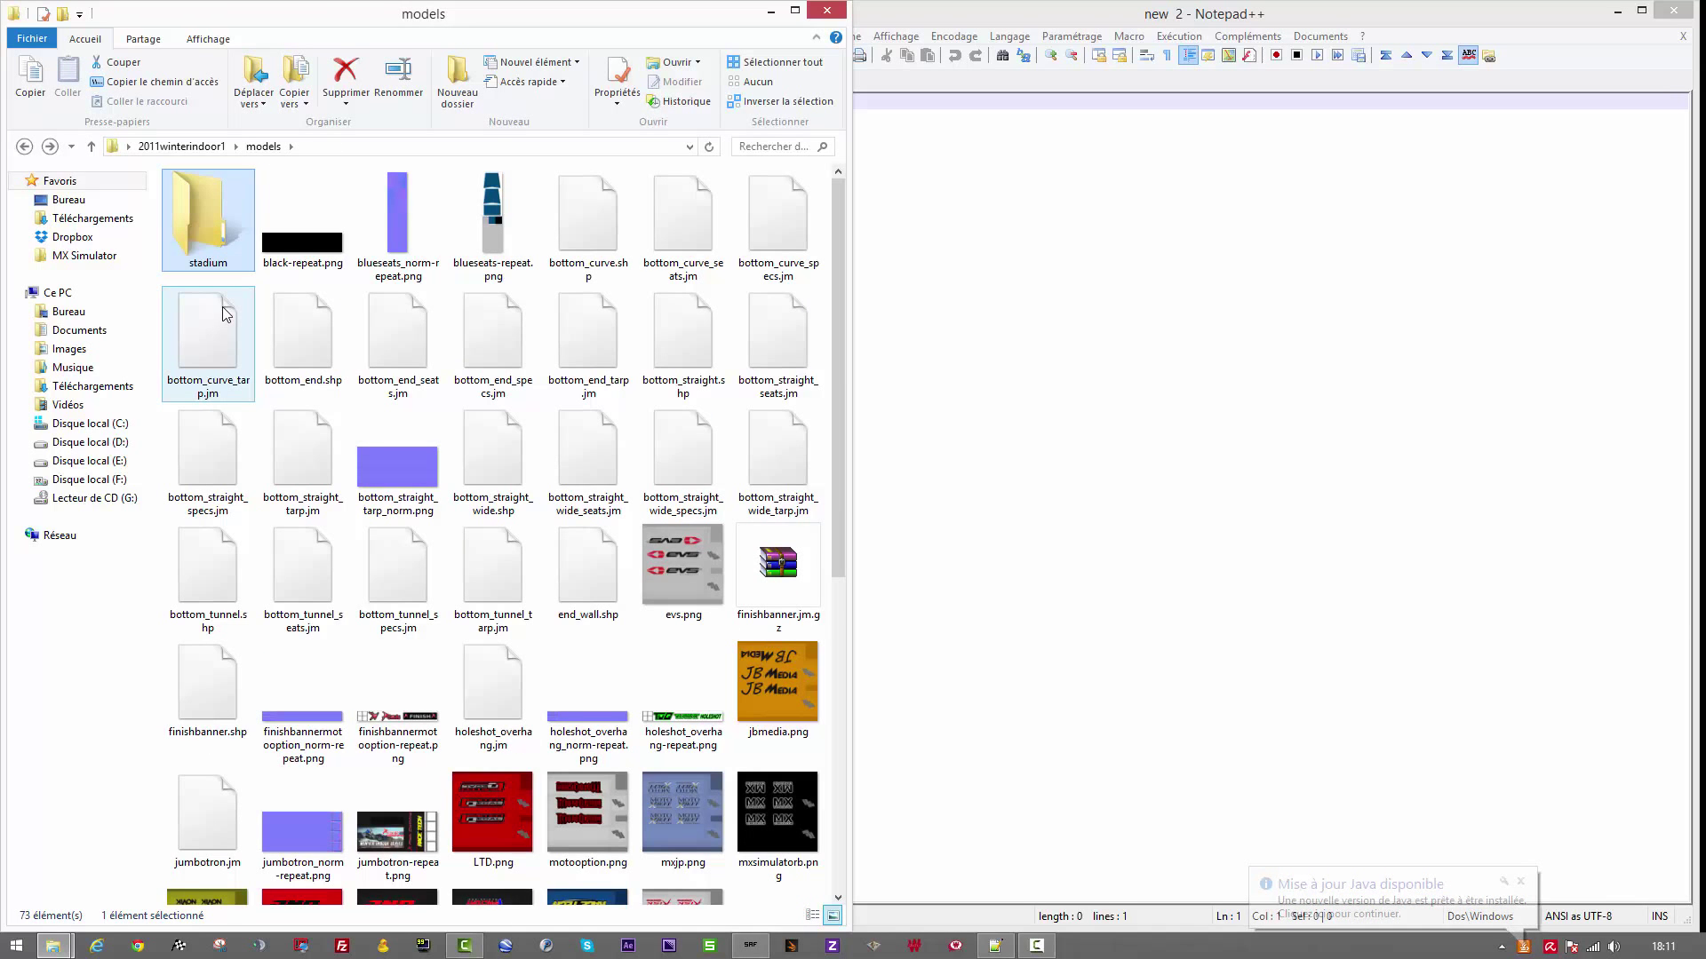
key("Delete")
key("Return")
Step: Move all files from the models folder into the root of 2011winterindoor1
key("ctrl+a")
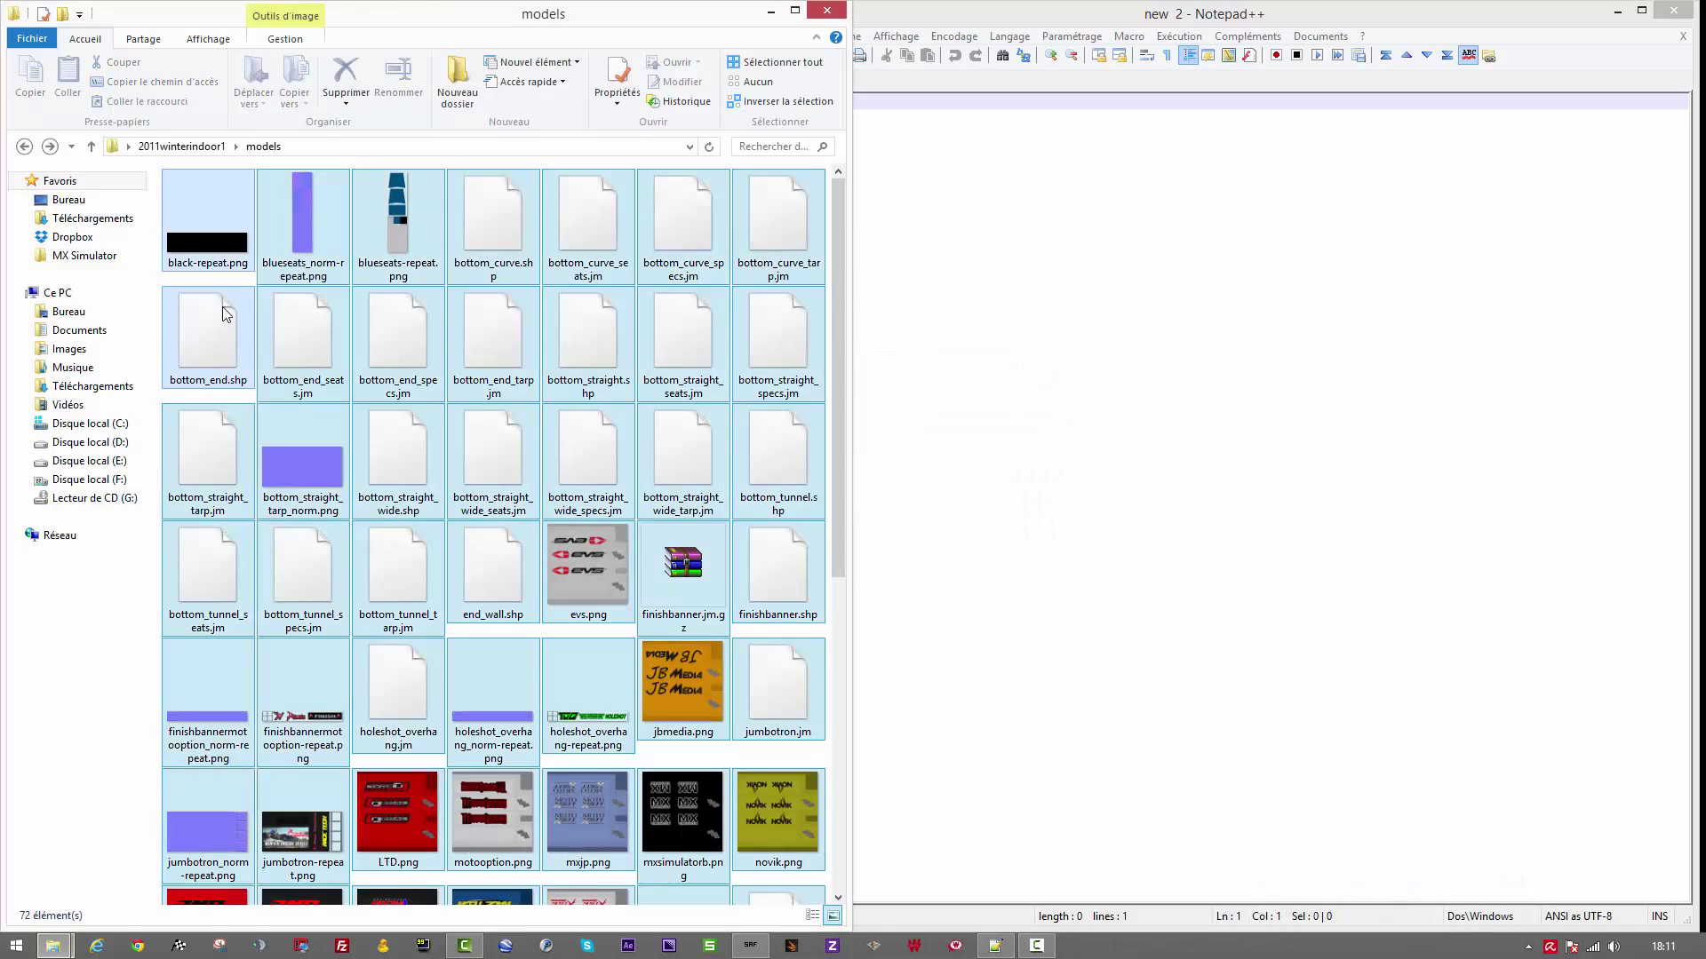
key("ctrl+c")
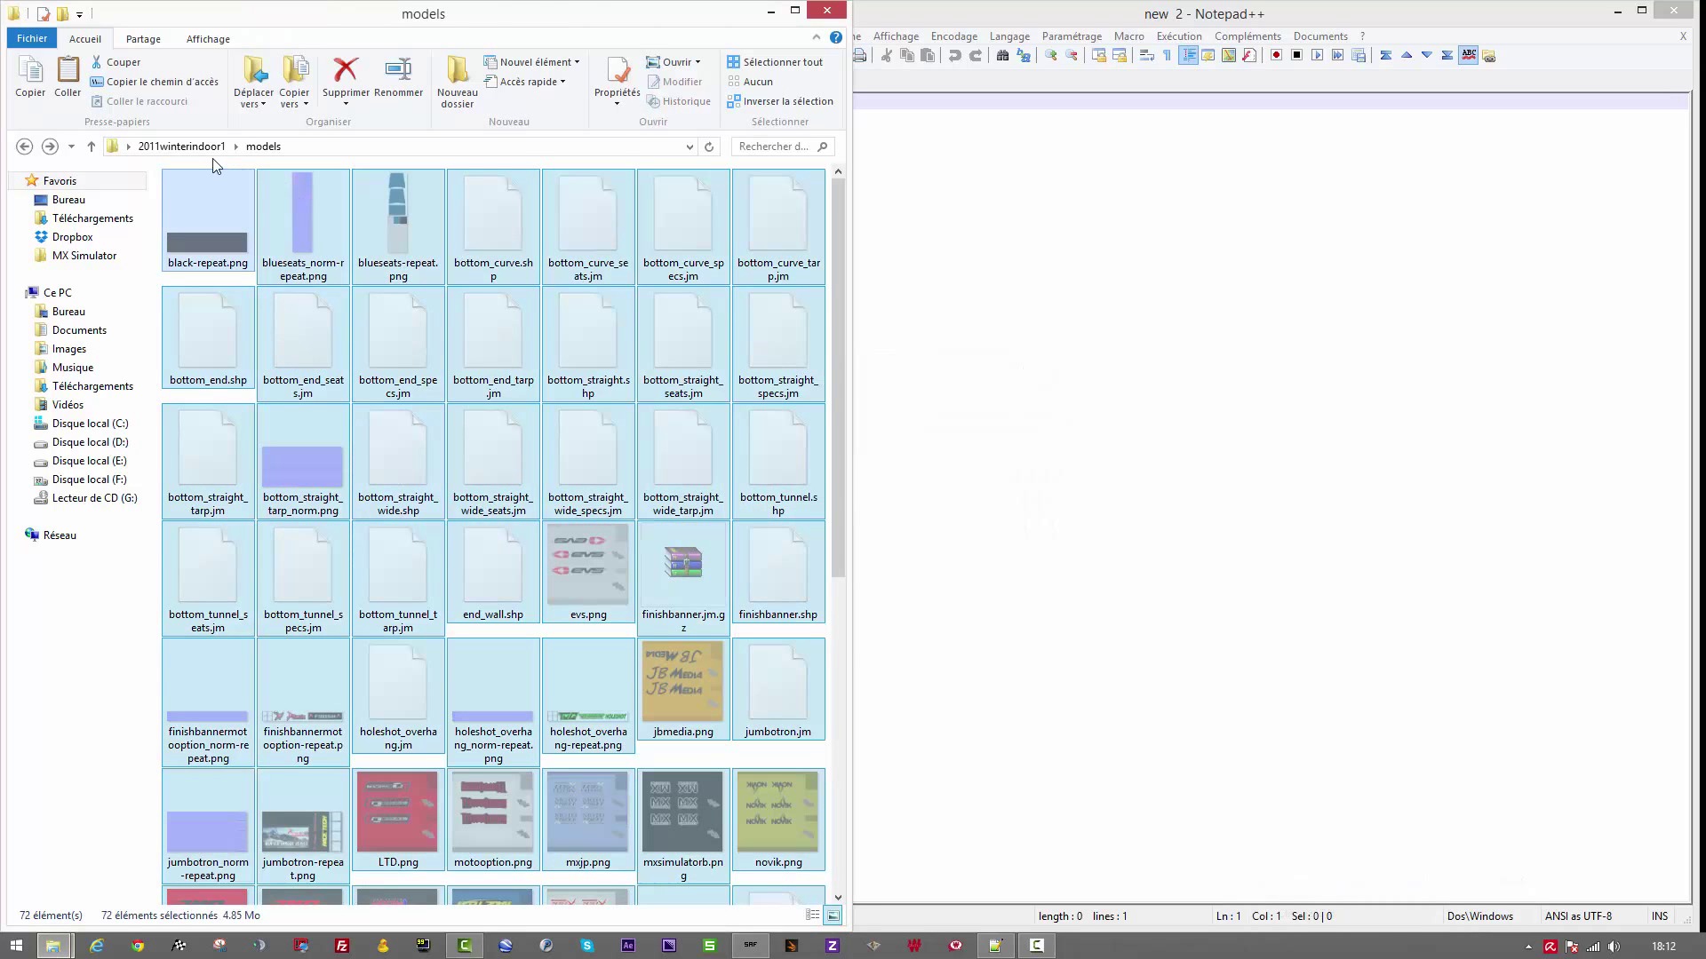
left_click(182, 145)
key("ctrl+v")
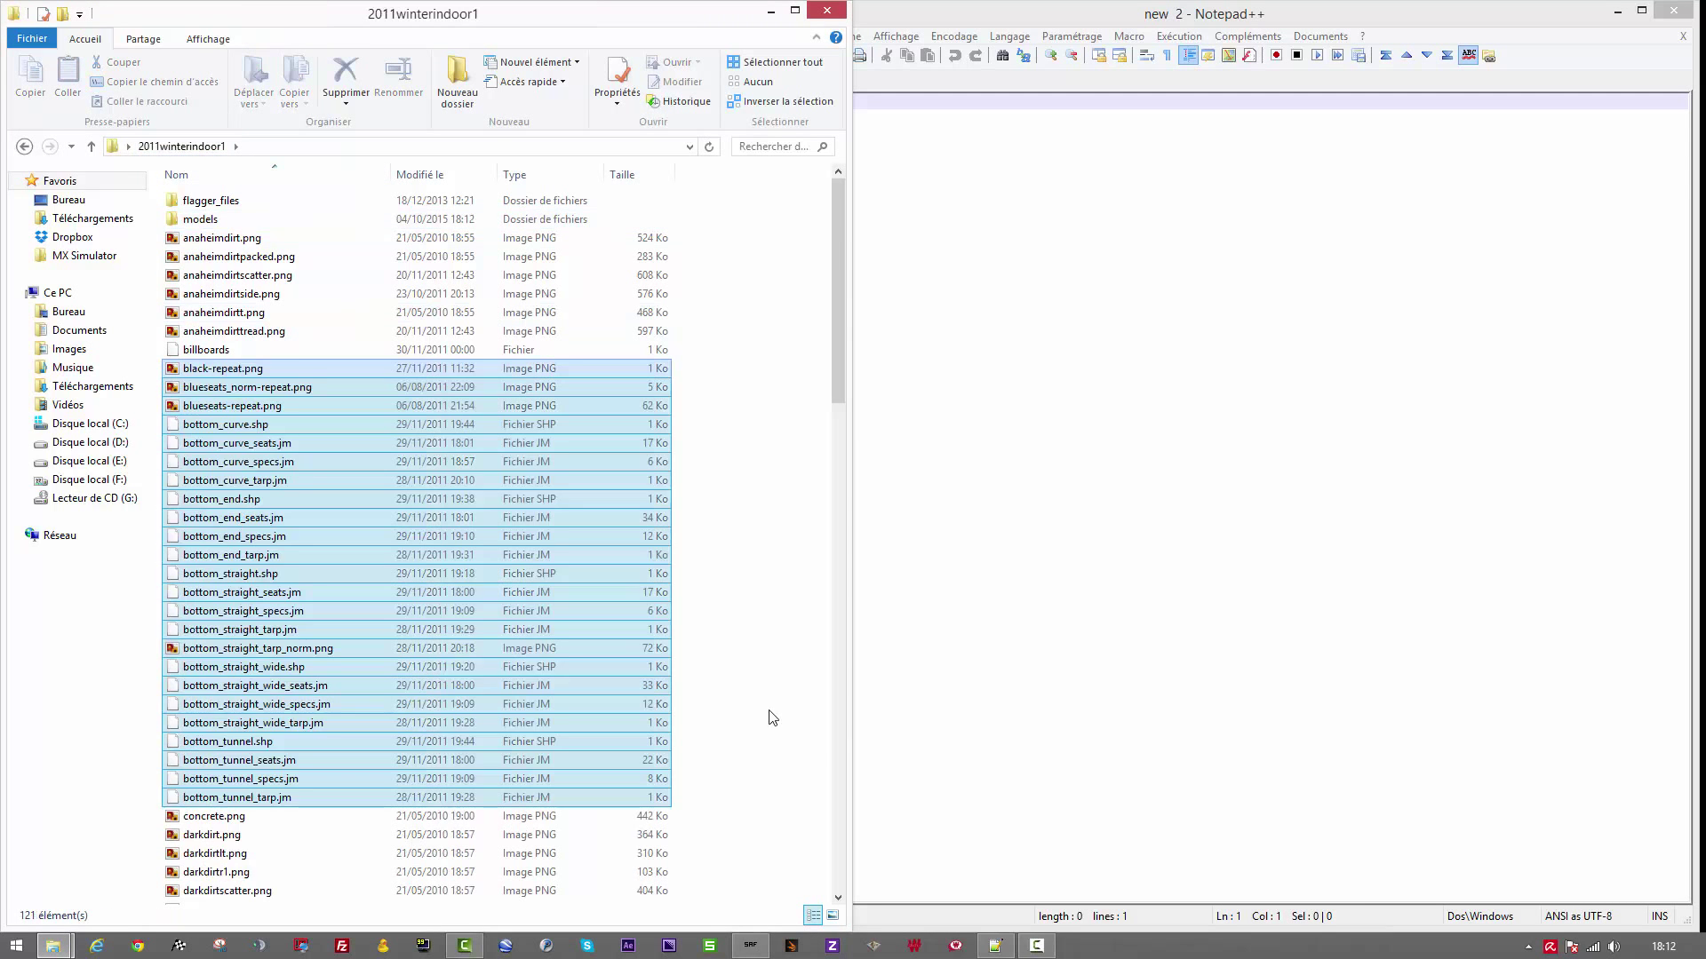
Step: Check that the models subfolder is empty and delete it from 2011winterindoor1
double_click(219, 222)
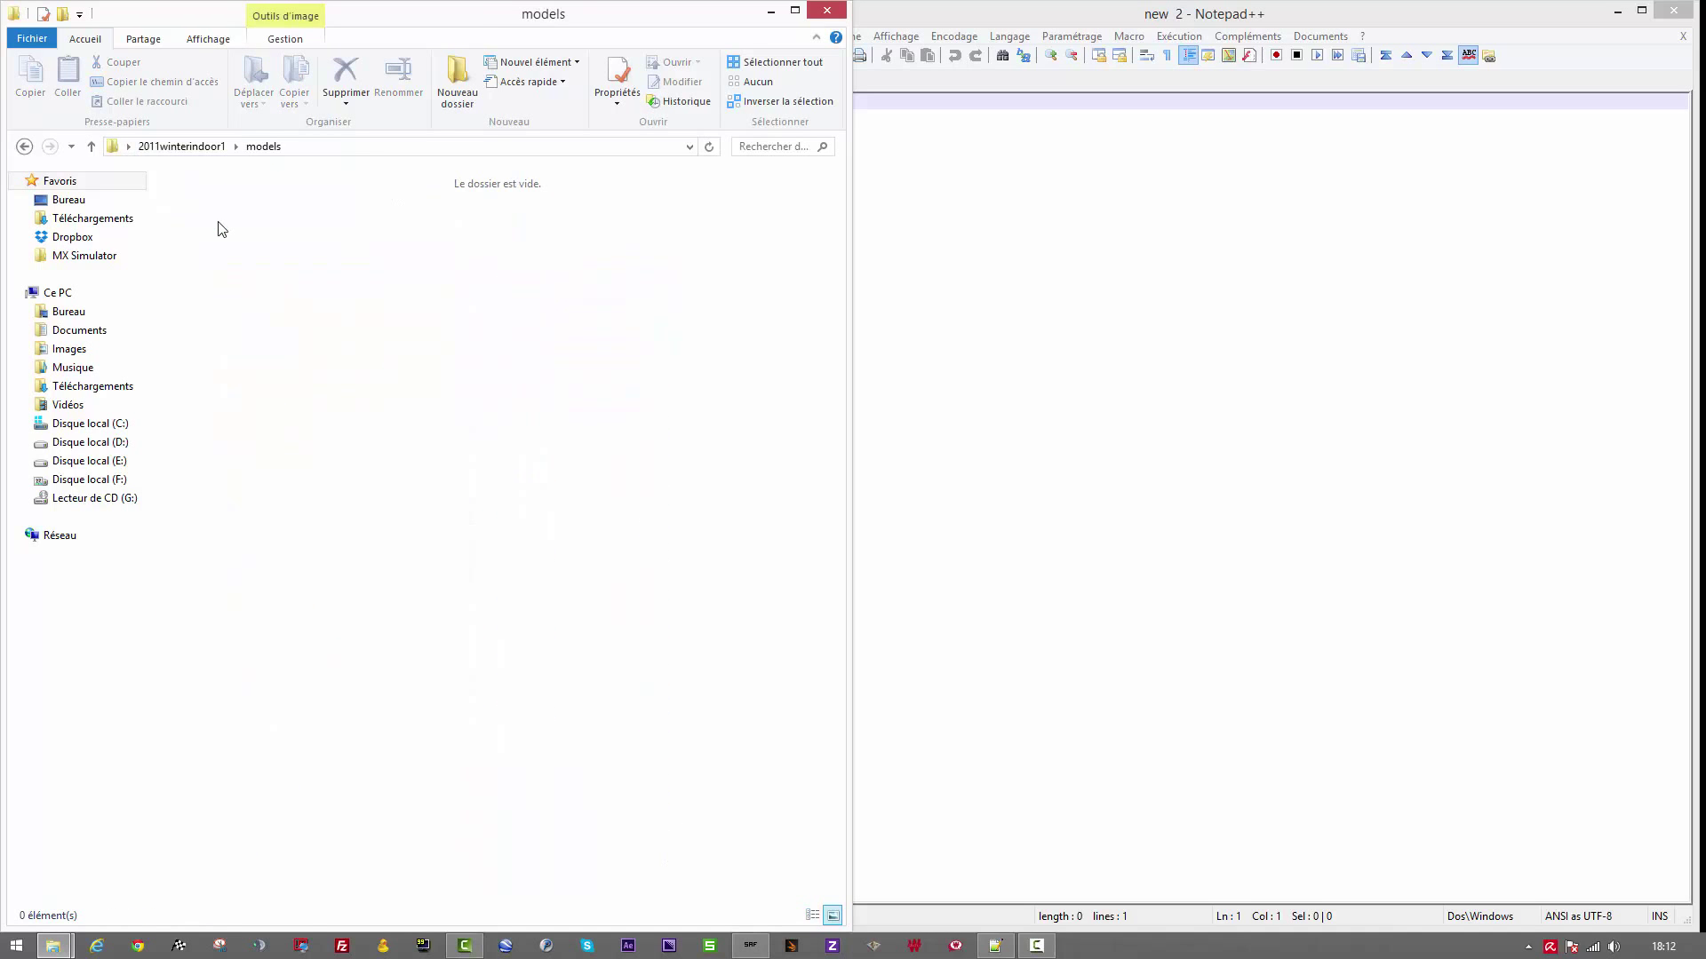
key("BackSpace")
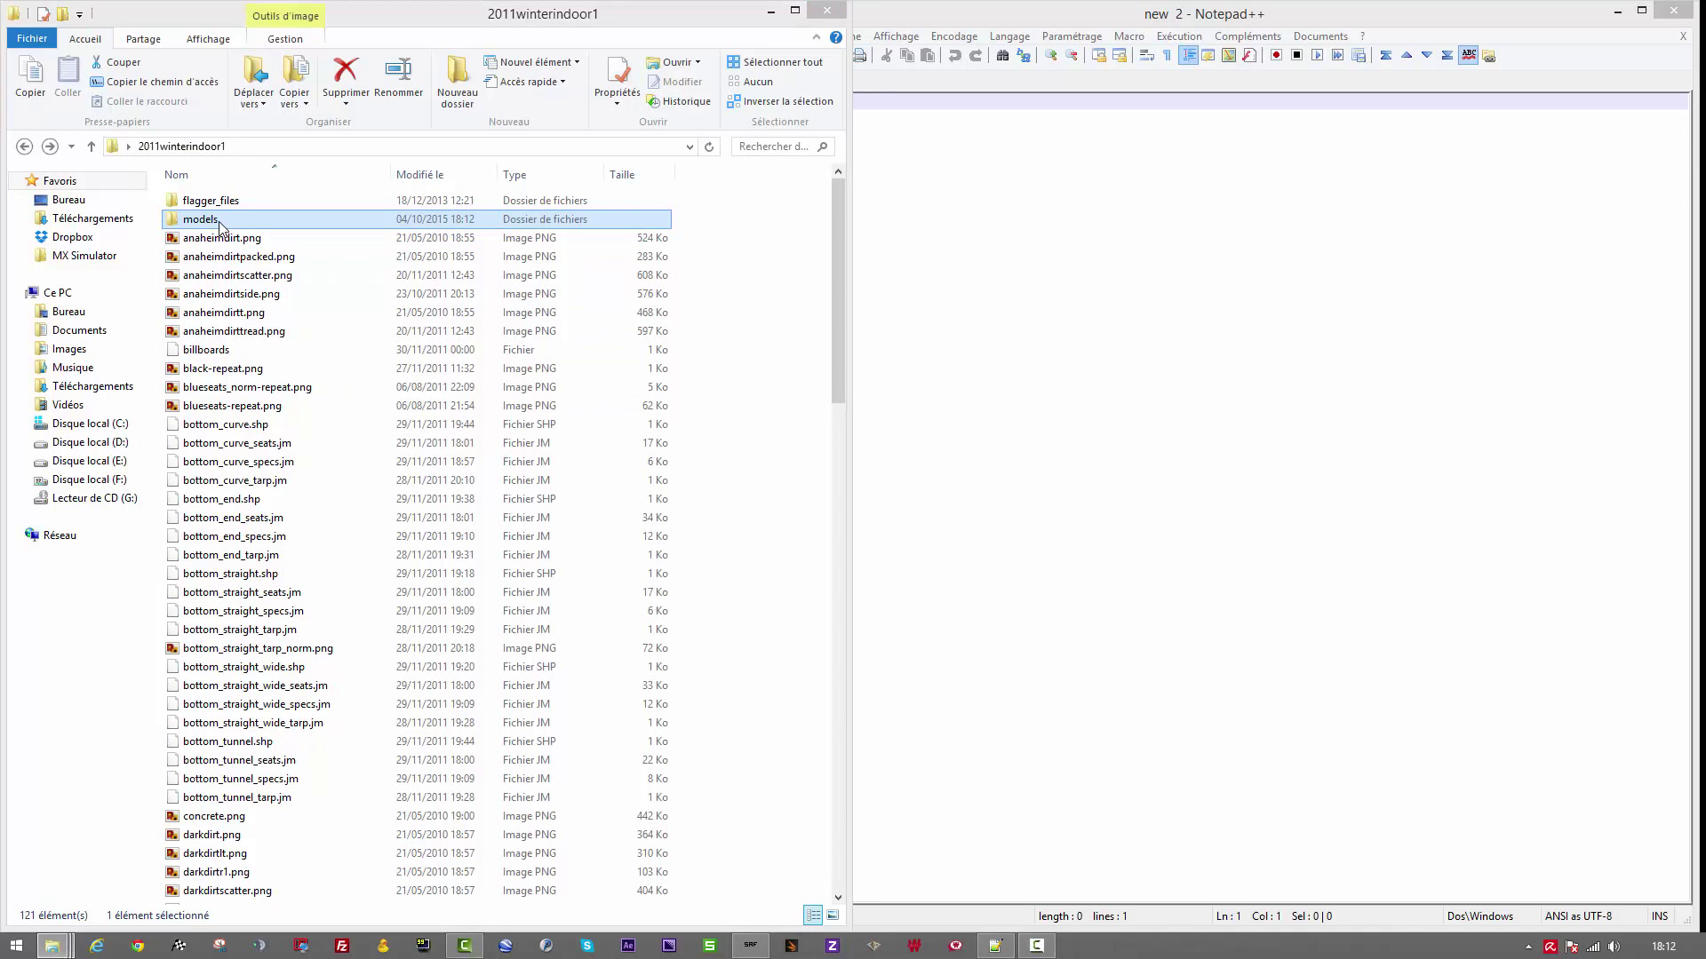
key("Delete")
key("Return")
Step: Move all the tripLight files from the flagger_files subfolder into the root of 2011winterindoor1
double_click(222, 206)
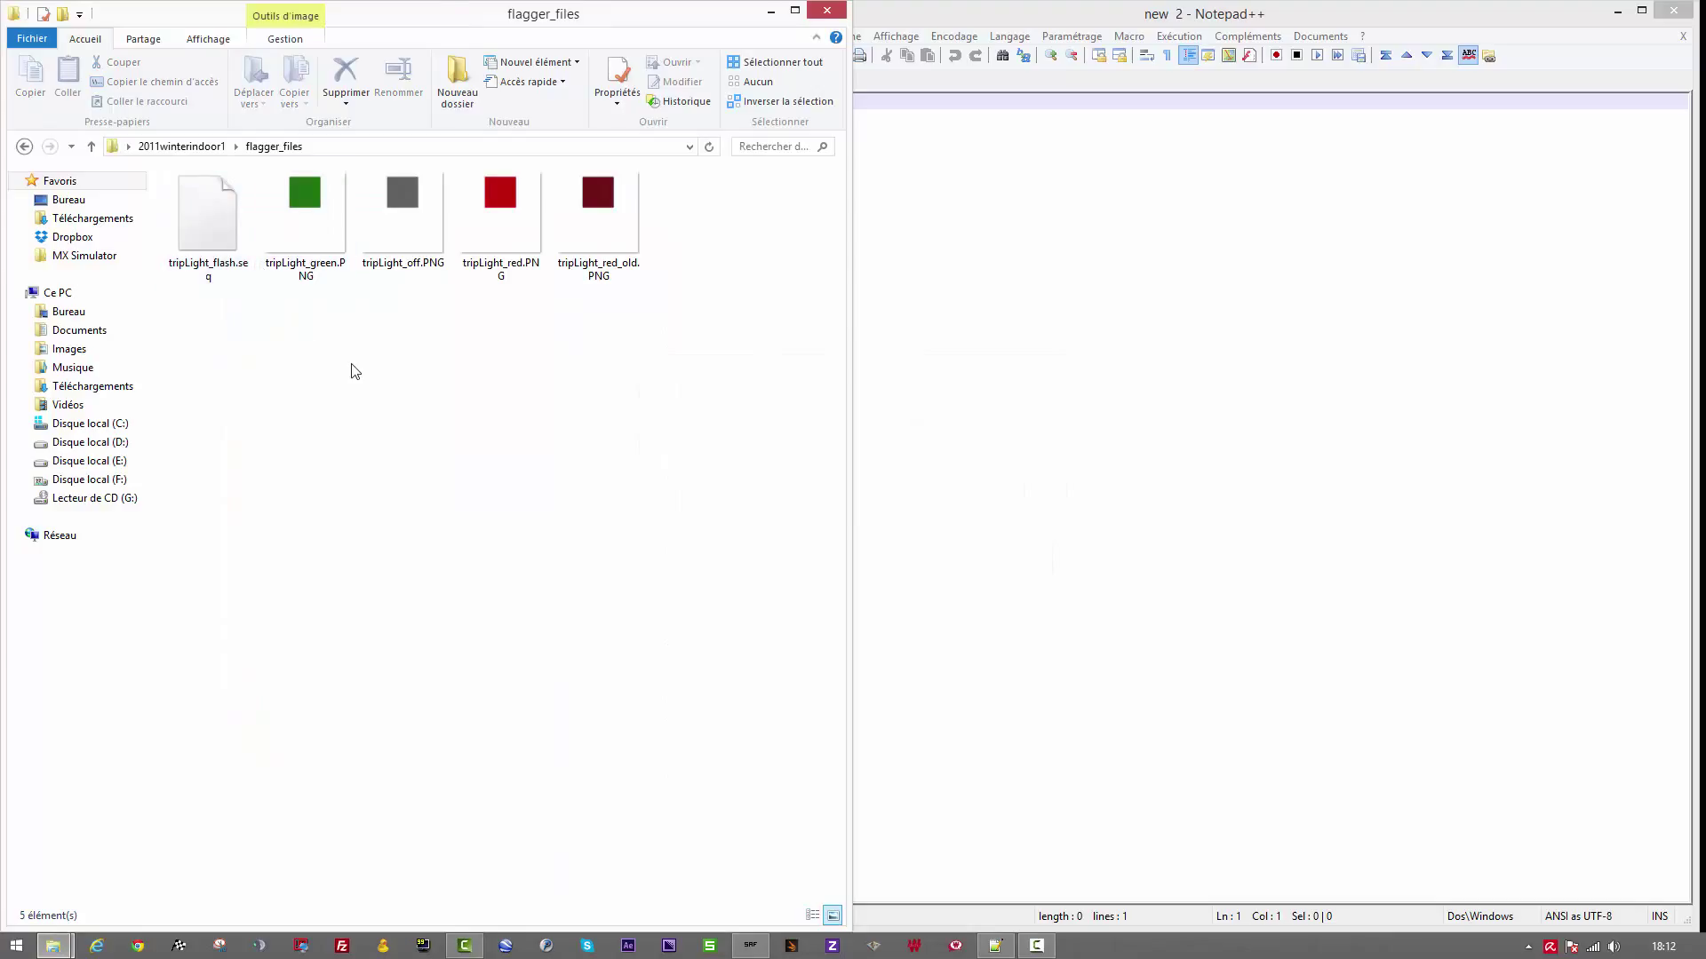
key("ctrl+a")
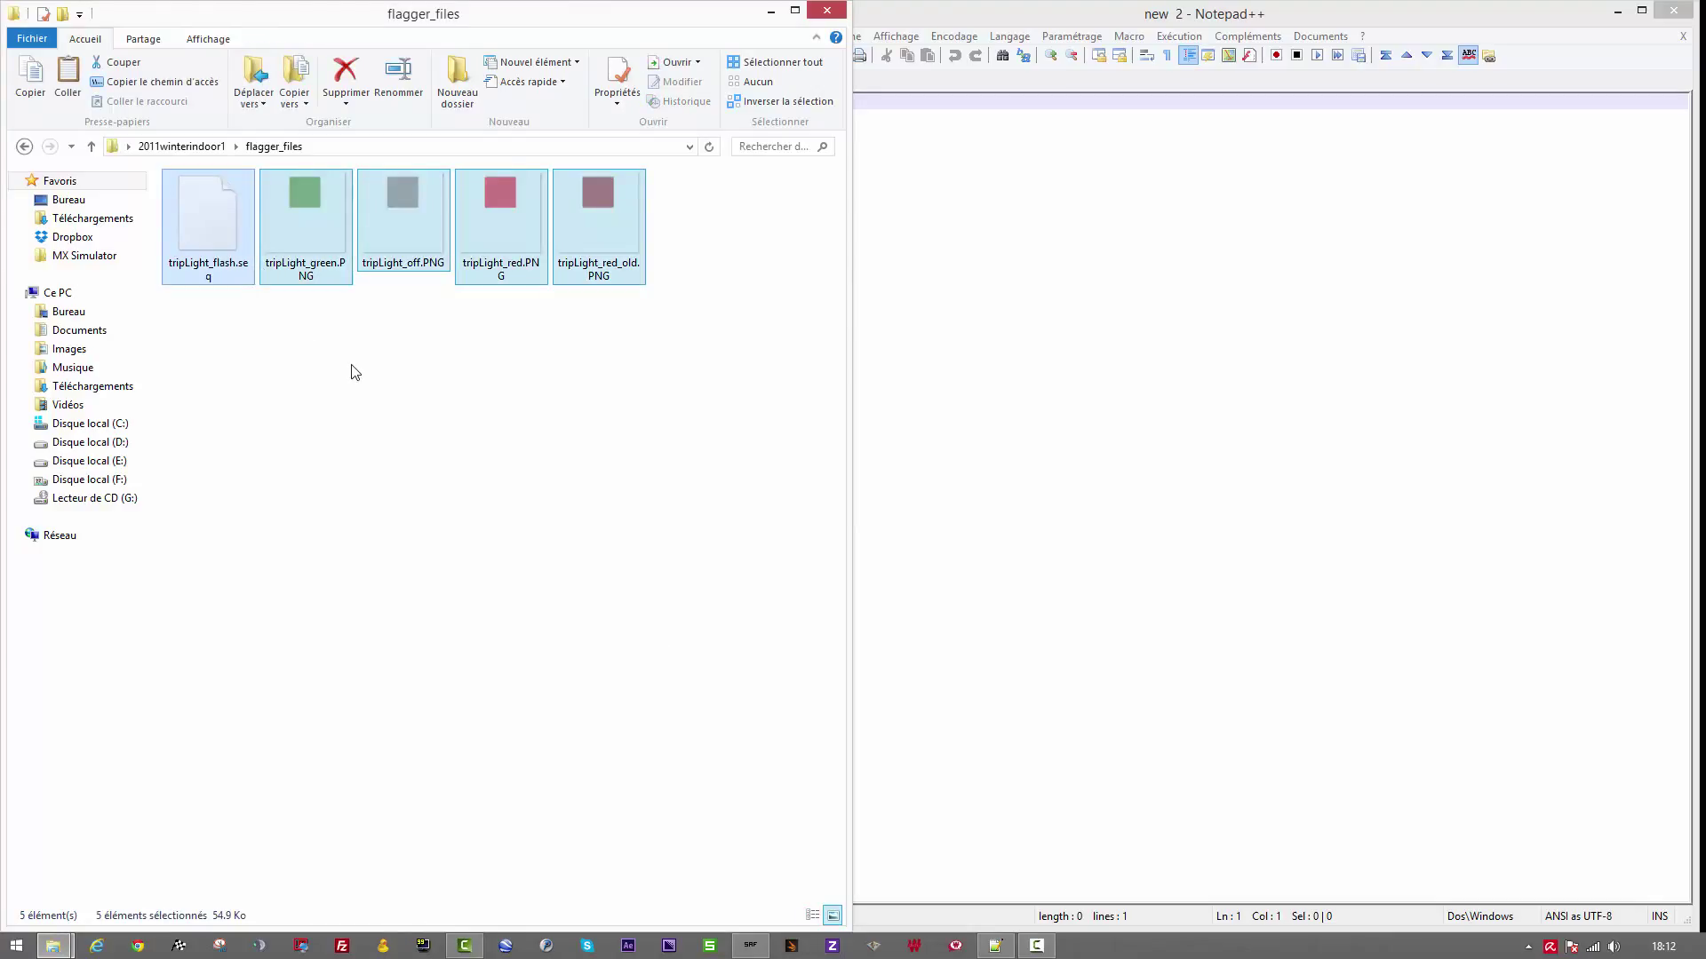
left_click(191, 145)
key("ctrl+v")
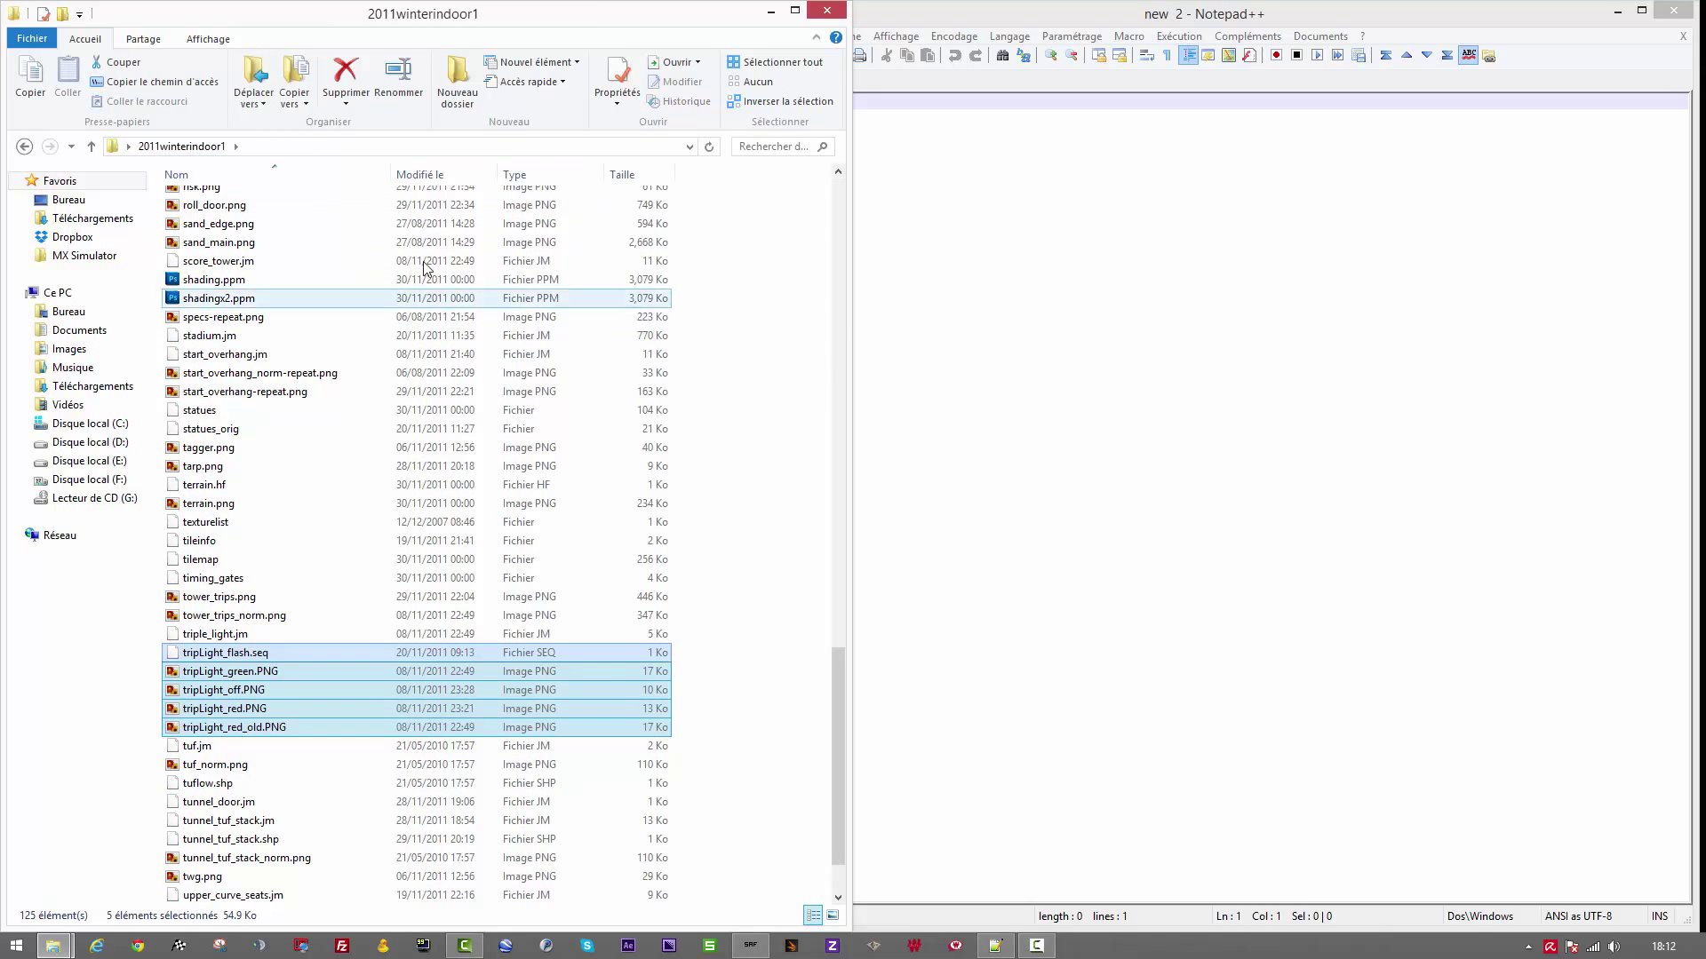
Step: Check that the flagger_files subfolder is empty and delete it from 2011winterindoor1
scroll(388, 323, "up", 5)
scroll(388, 322, "up", 20)
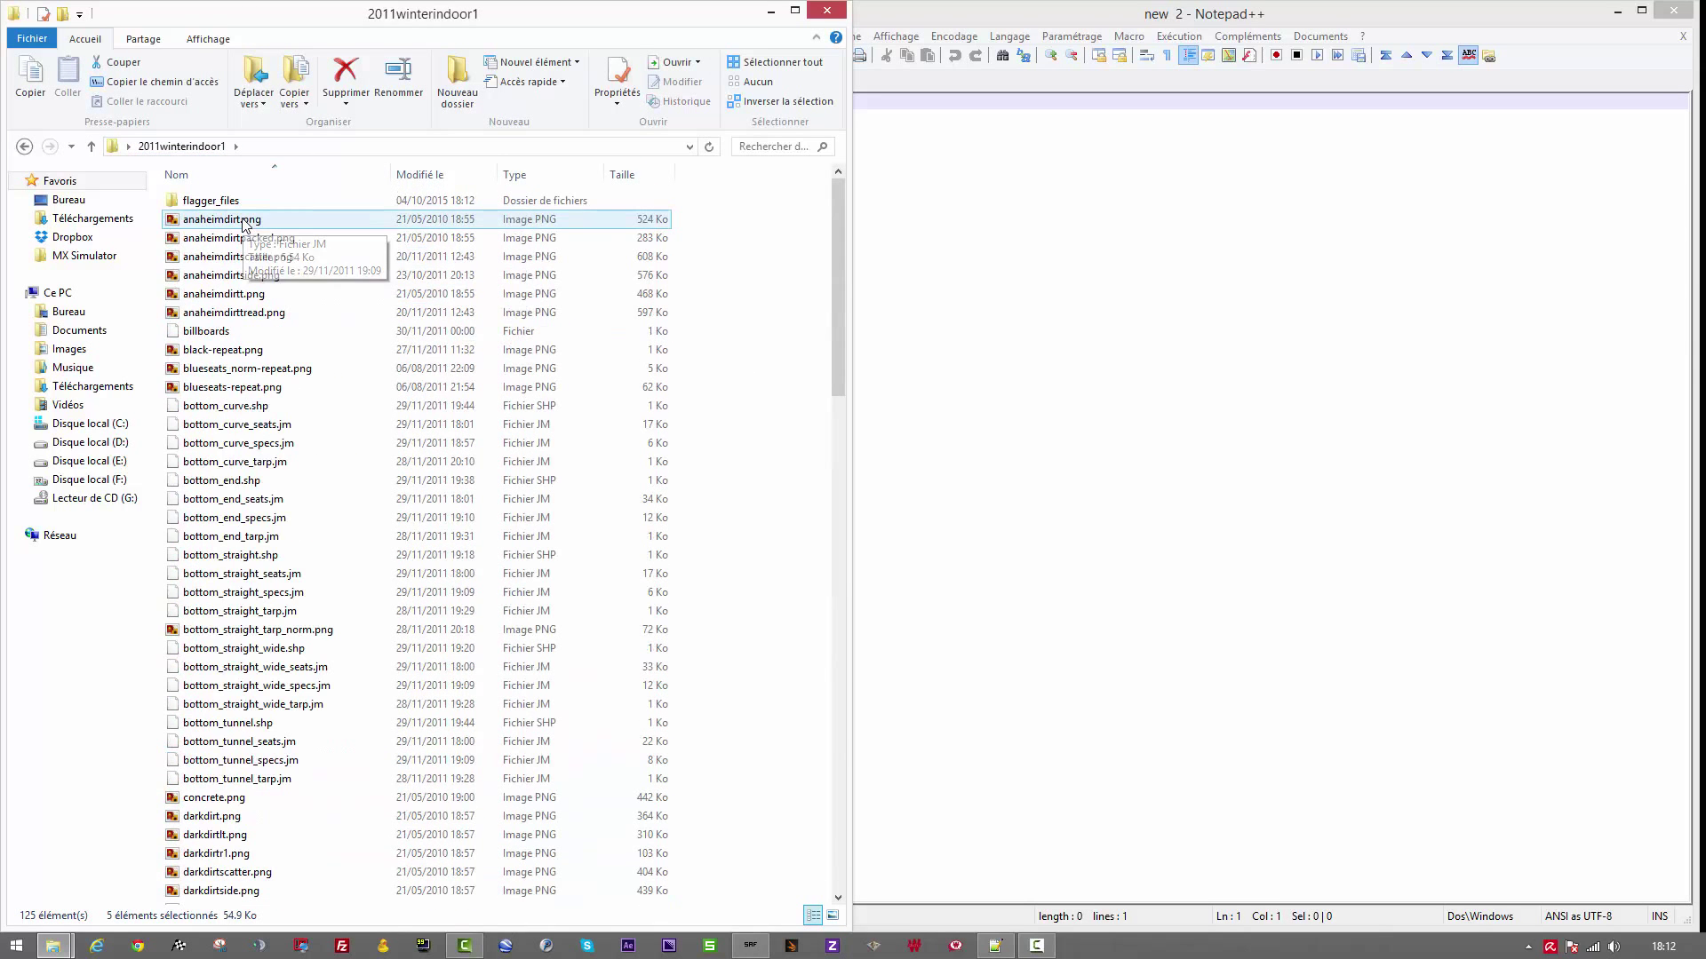
double_click(248, 203)
key("BackSpace")
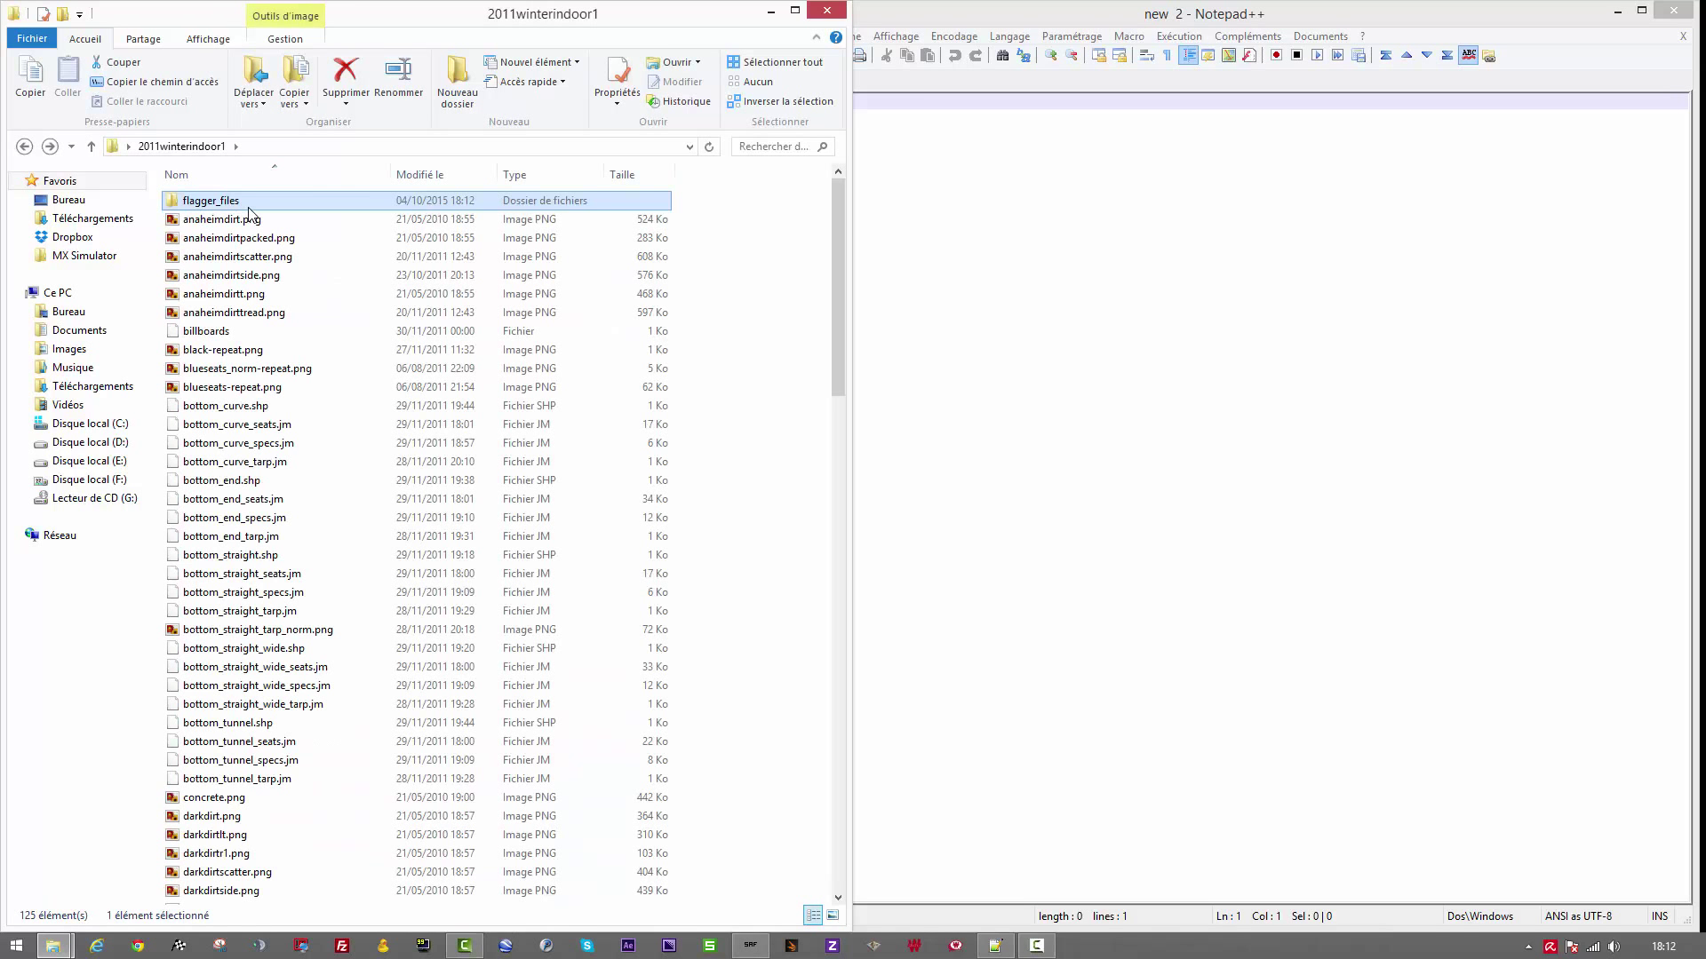
key("Delete")
key("Return")
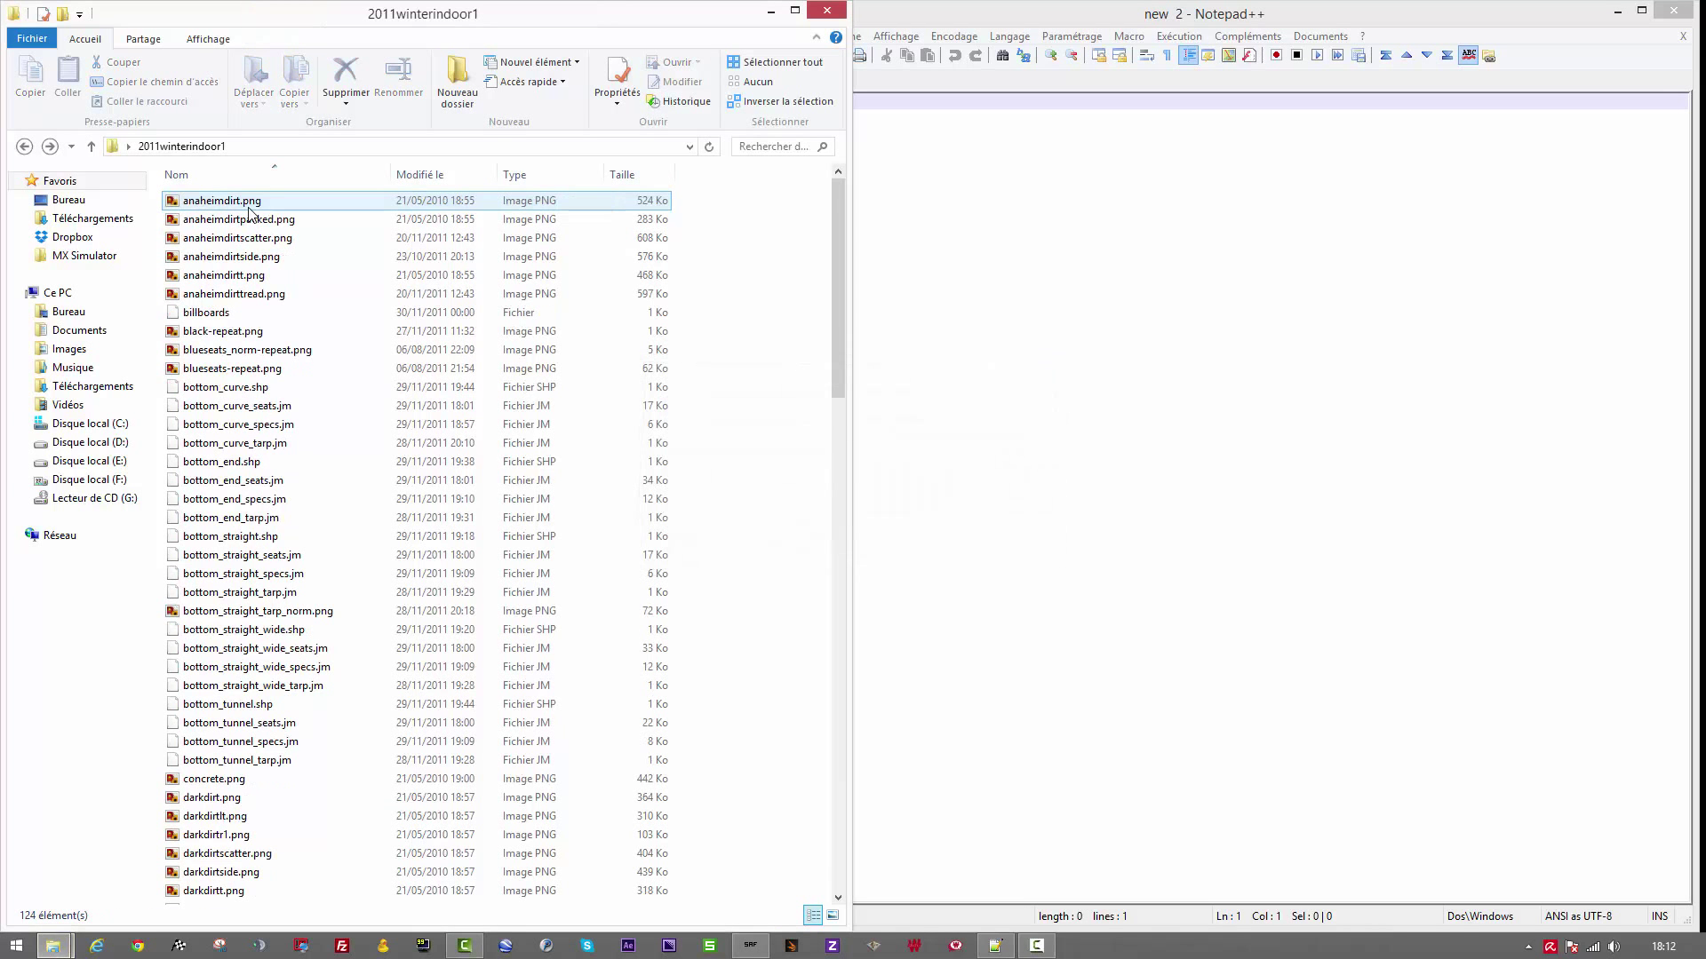
Step: Select the decals, statues, lighting and flaggers files together in the 2011winterindoor1 folder
scroll(315, 405, "down", 13)
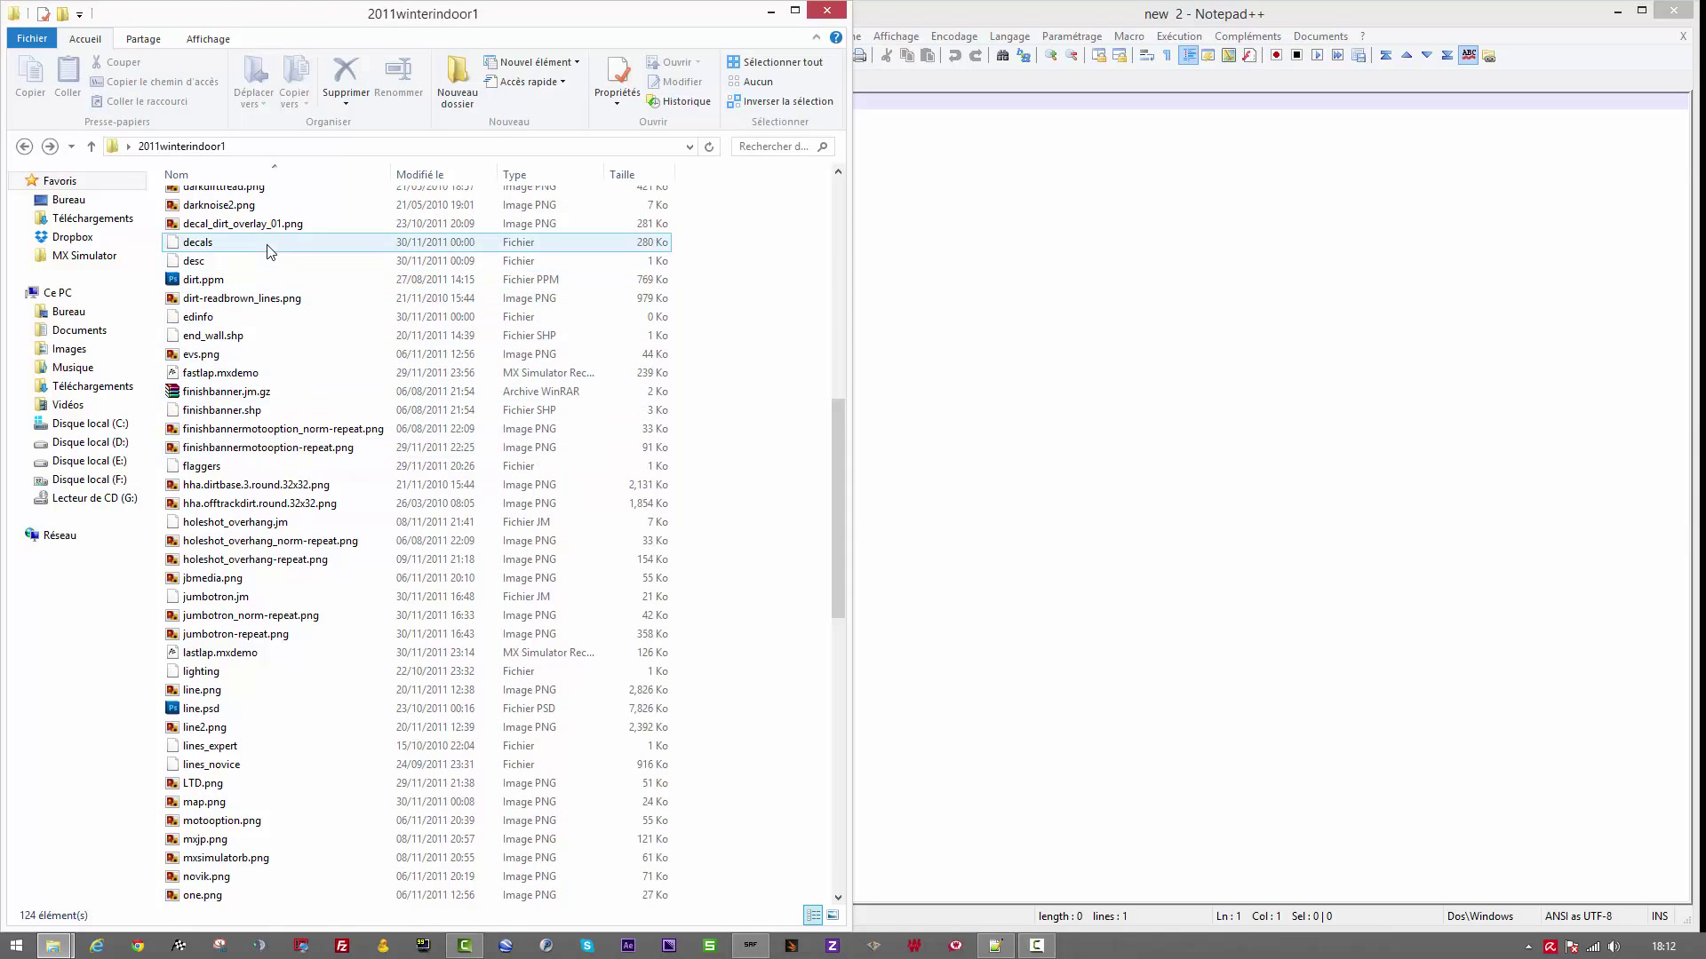
left_click(269, 248)
scroll(298, 351, "up", 4)
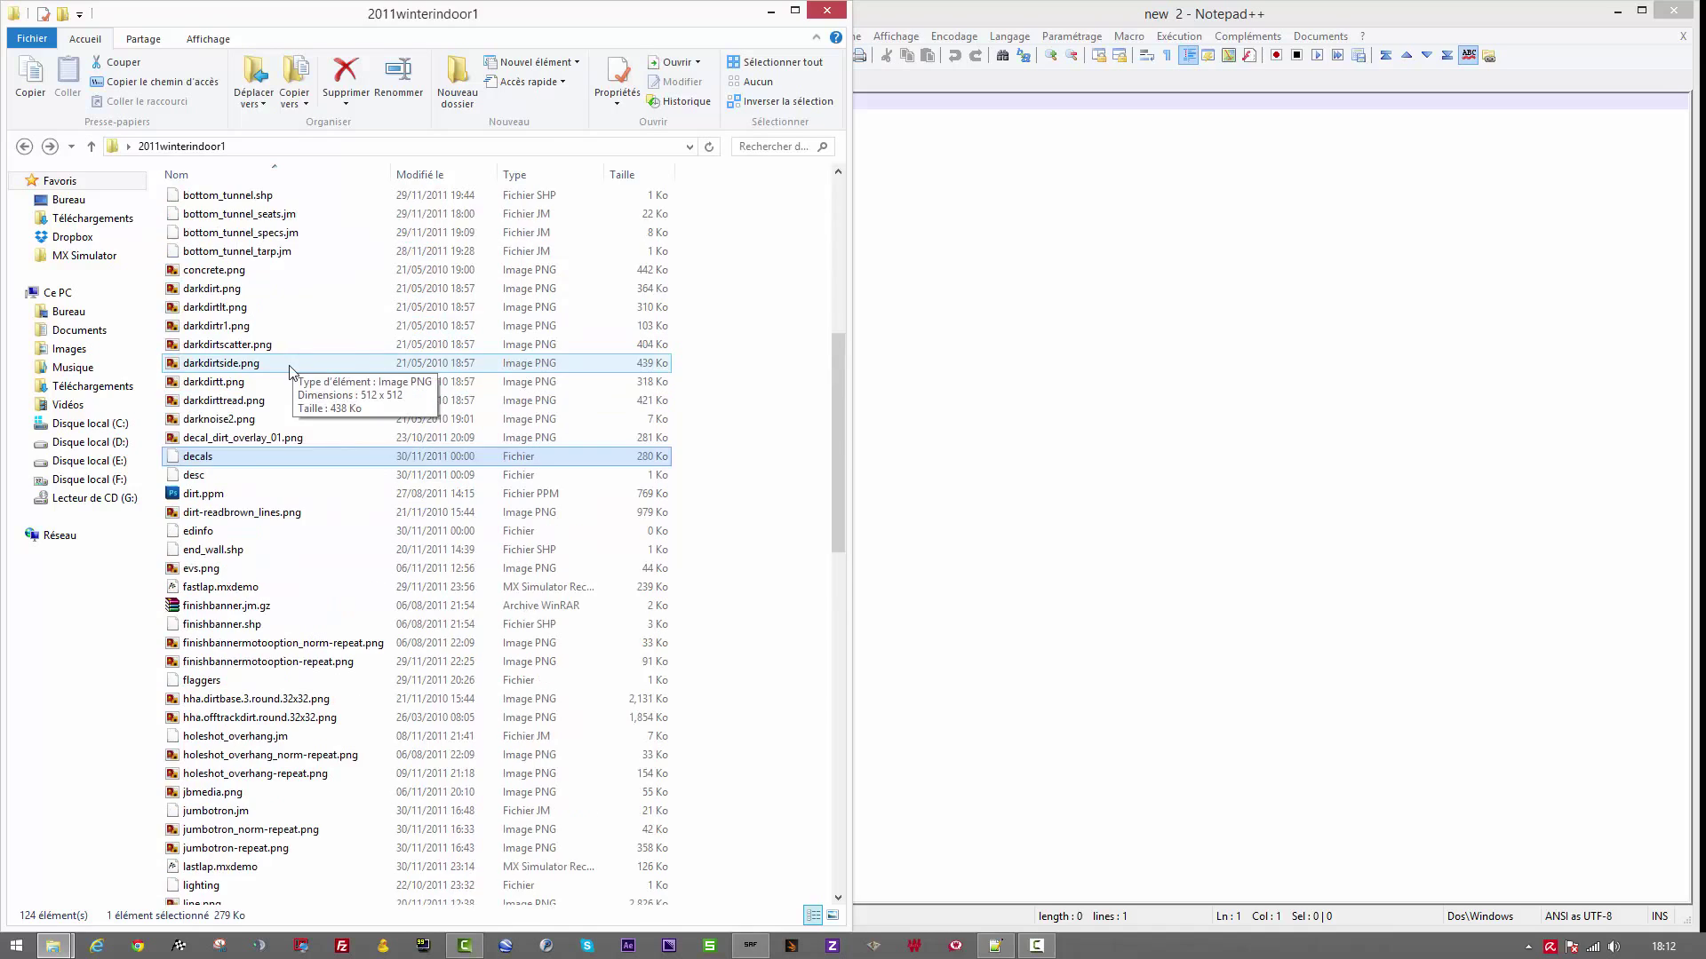
scroll(290, 371, "up", 8)
scroll(280, 390, "down", 20)
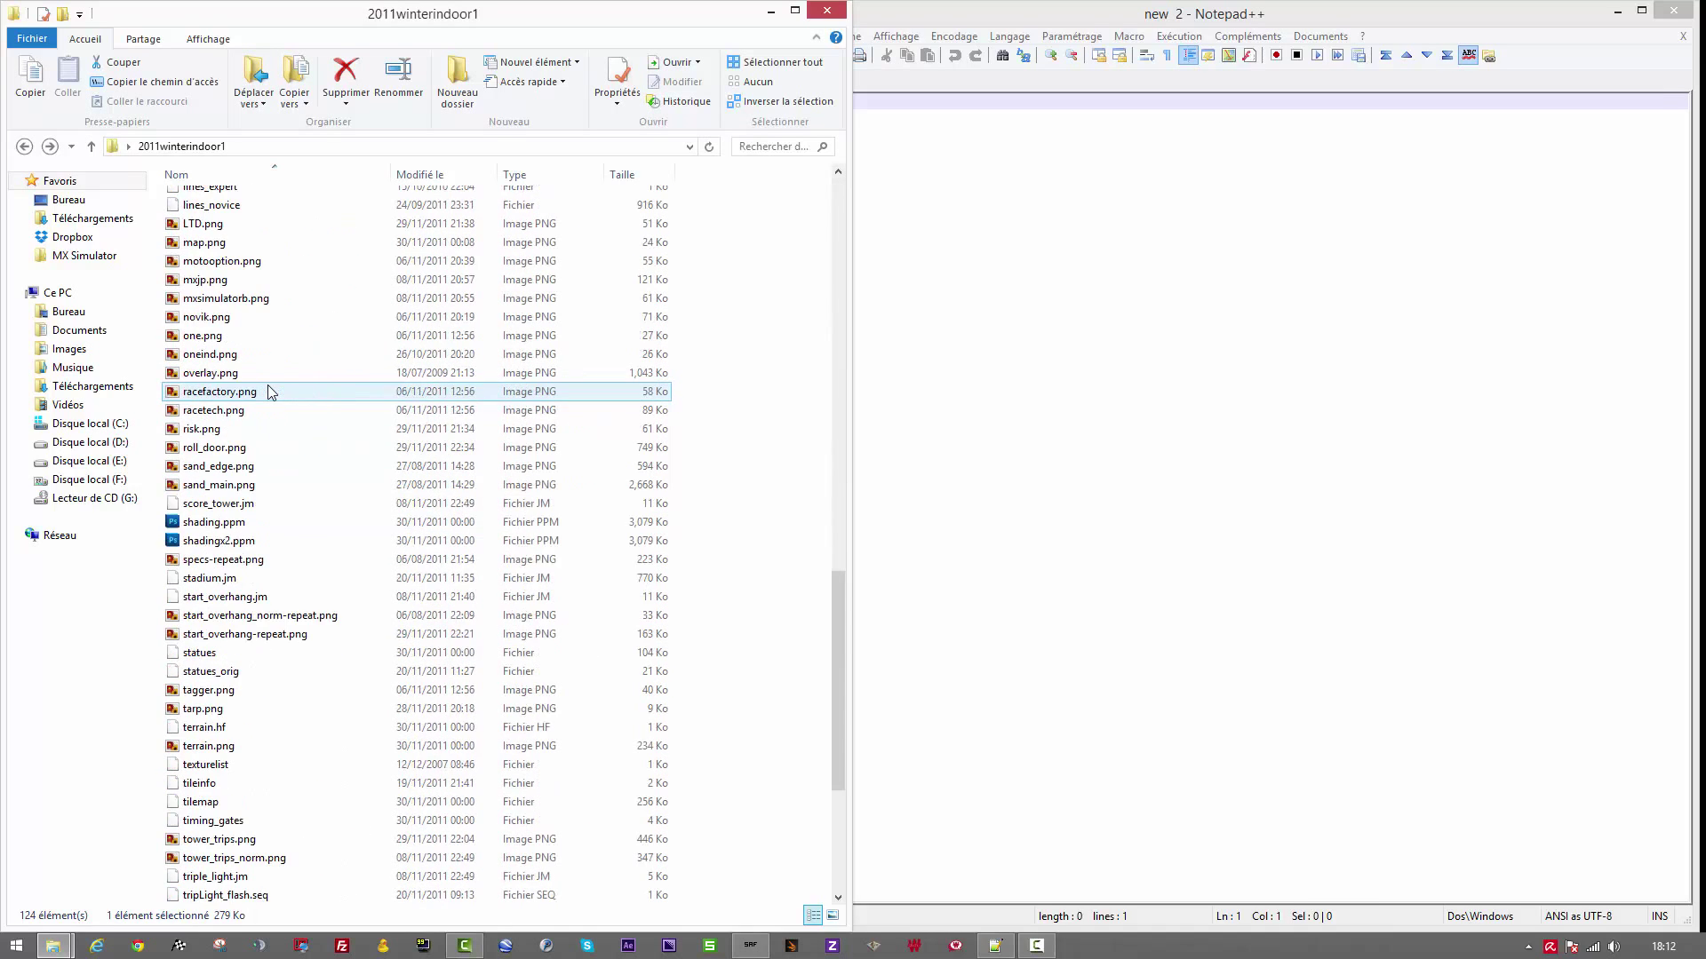
scroll(262, 414, "down", 2)
left_click(213, 540, "ctrl")
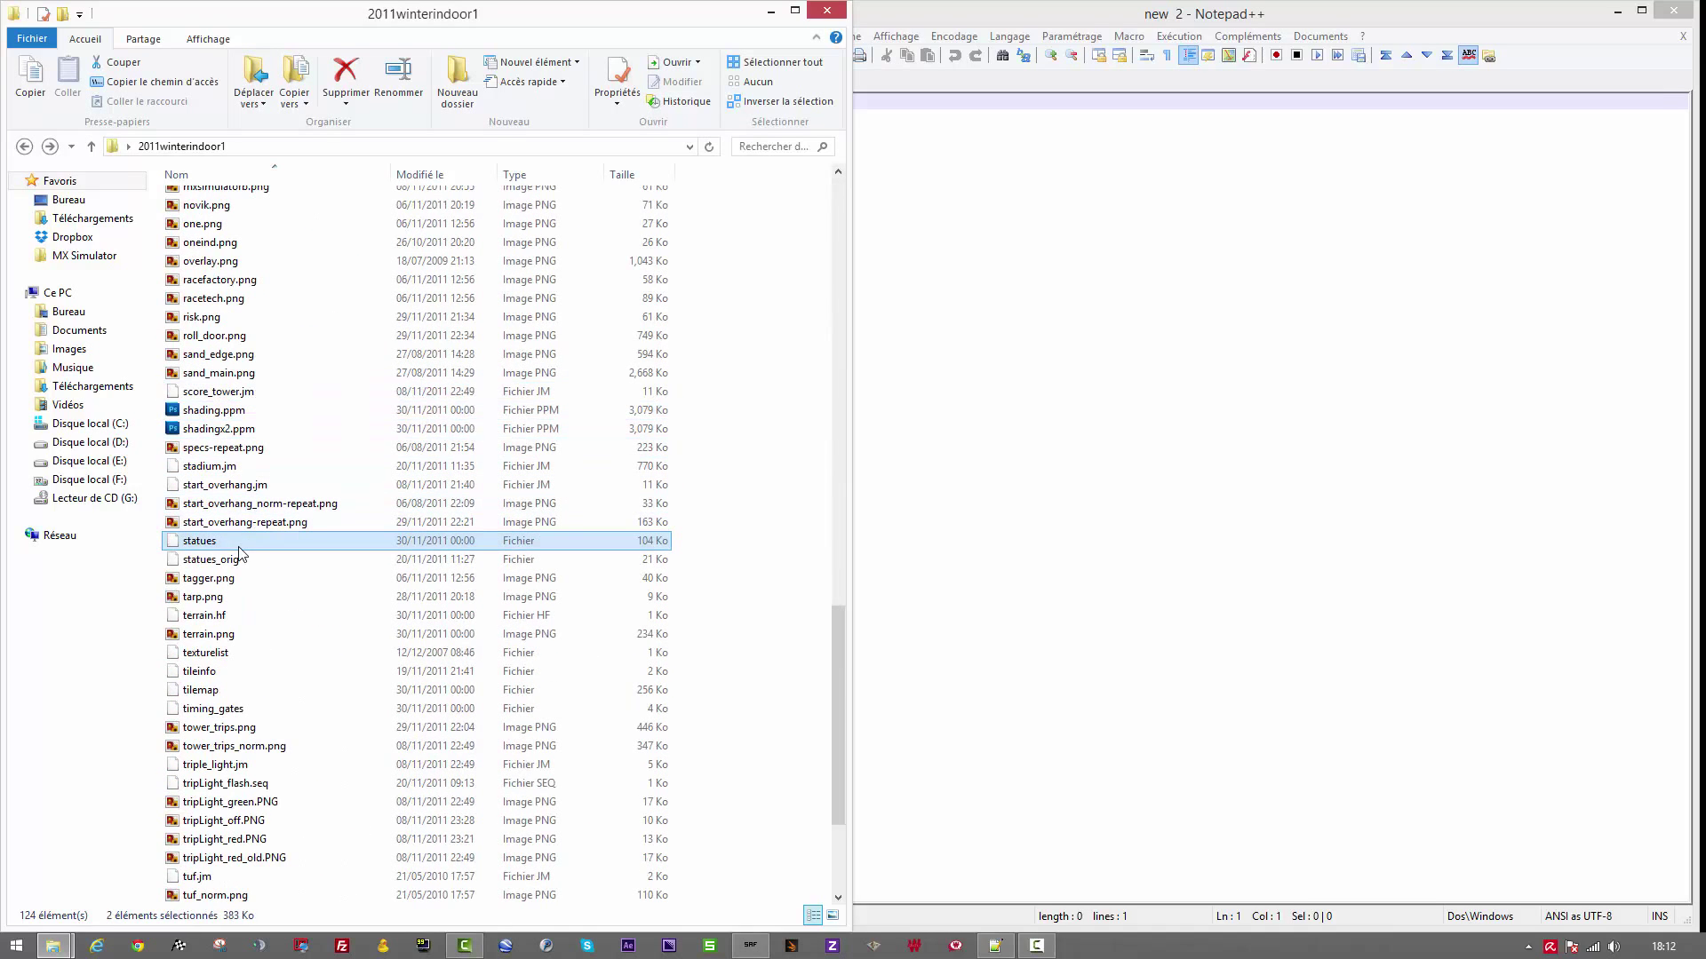
scroll(244, 480, "up", 7)
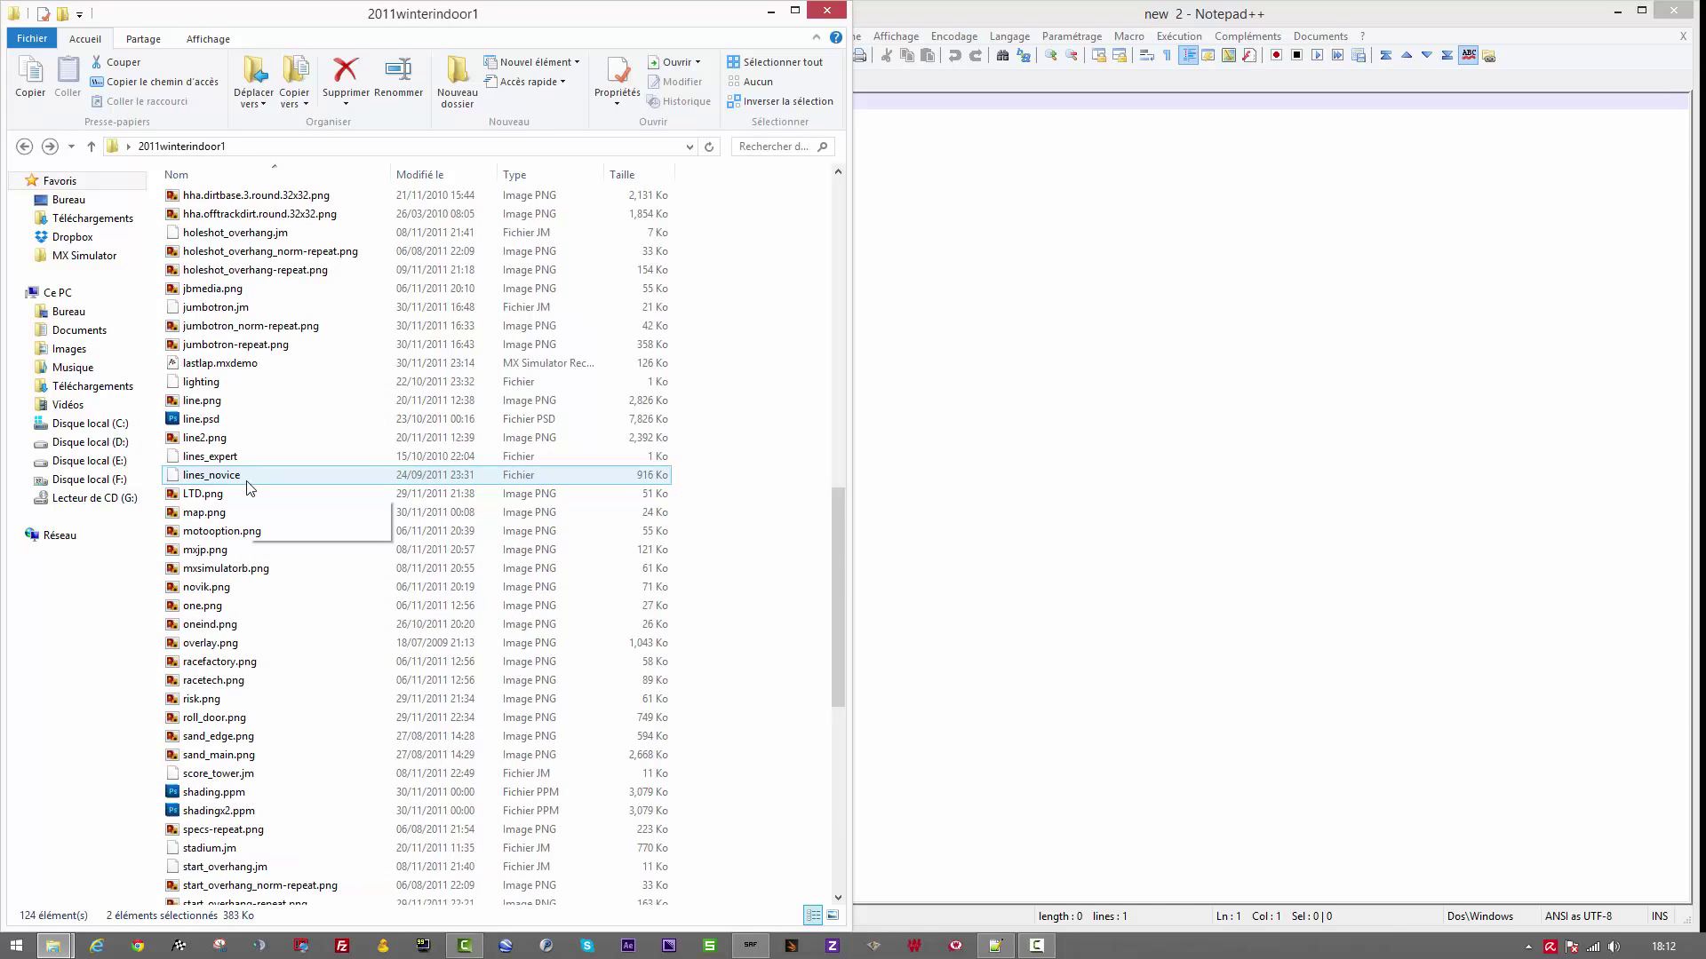
left_click(238, 382, "ctrl")
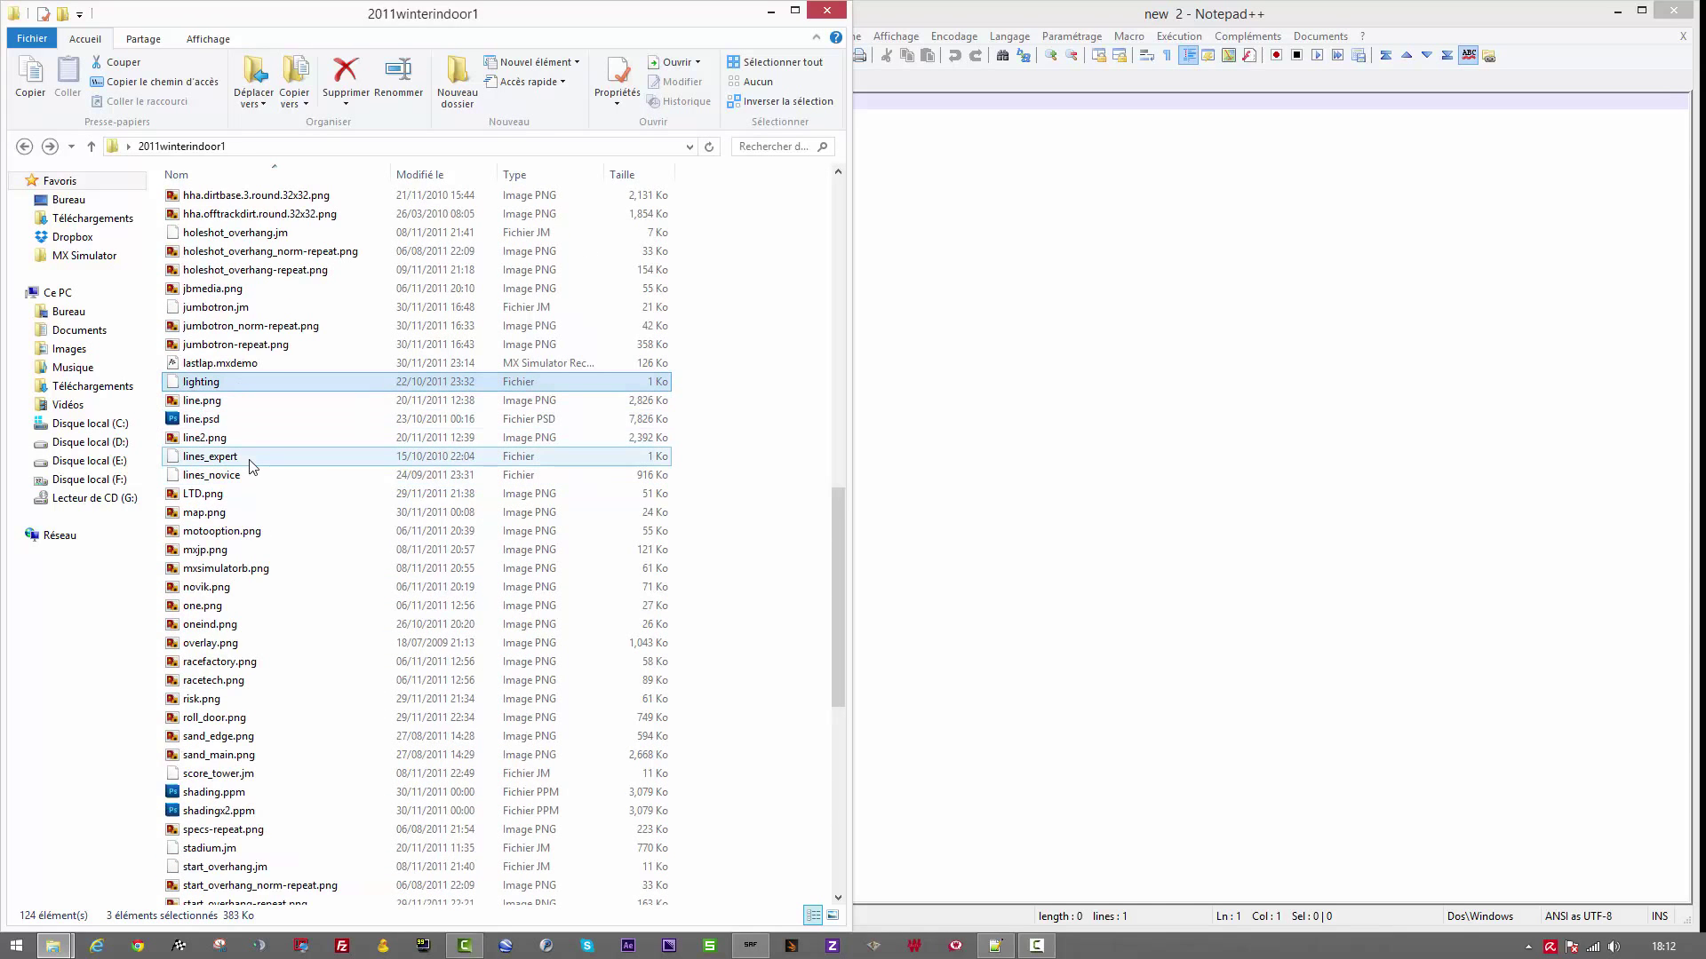
scroll(244, 457, "up", 5)
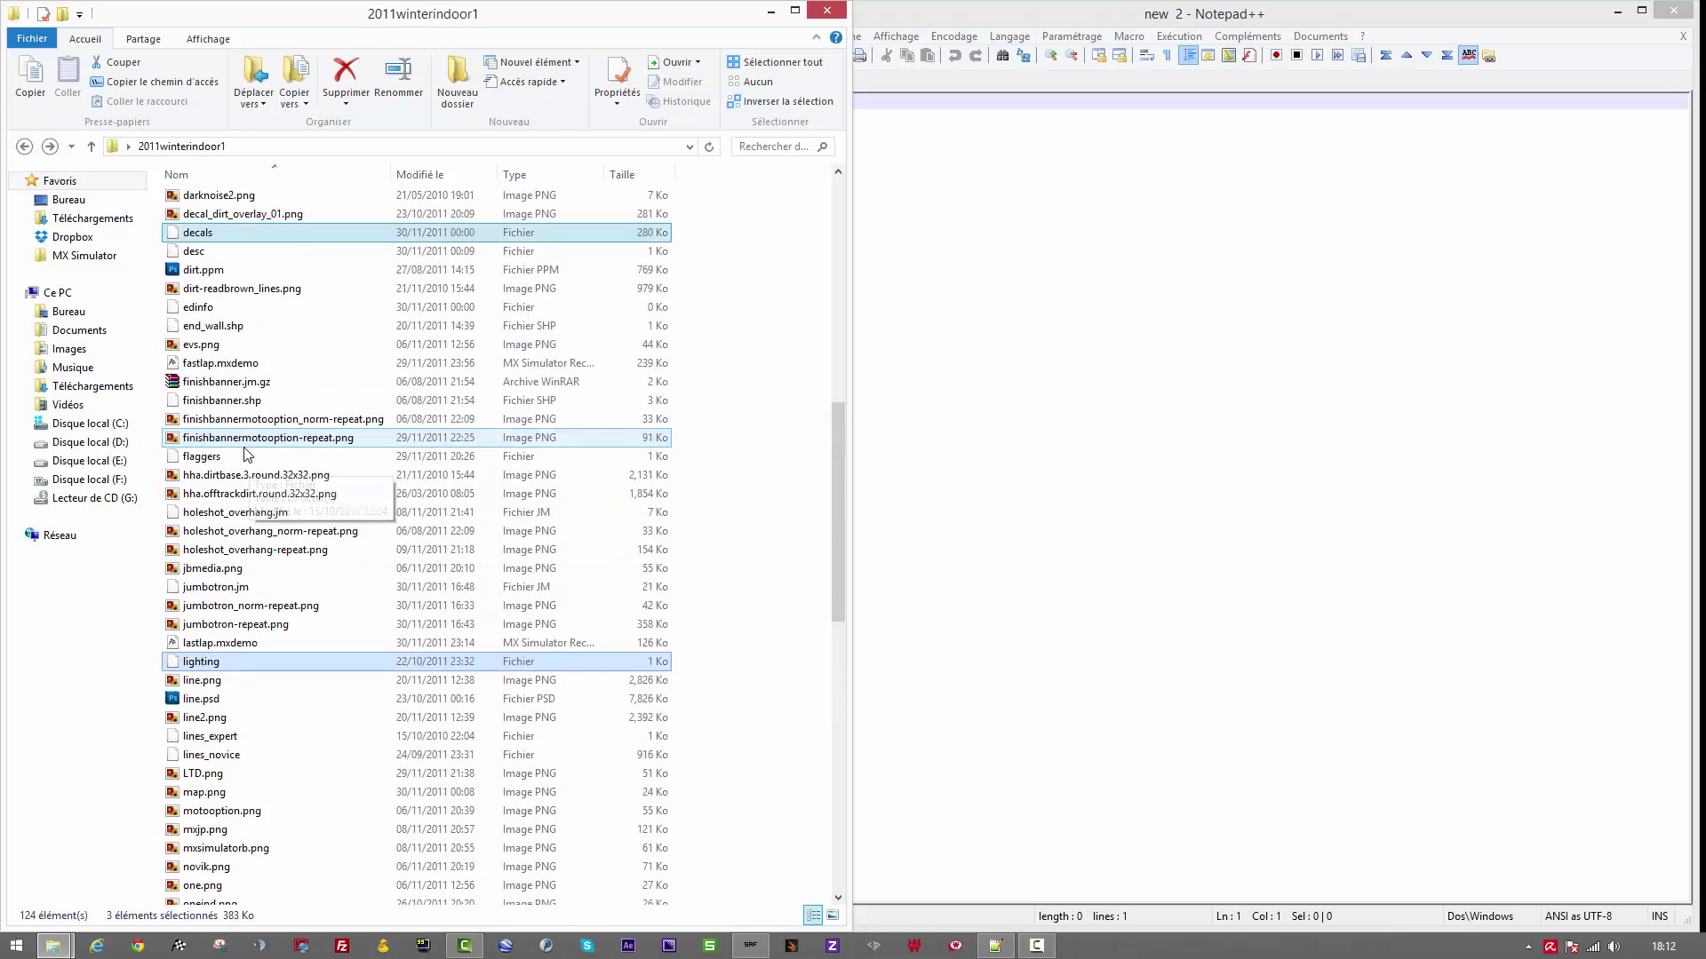
left_click(226, 457, "ctrl")
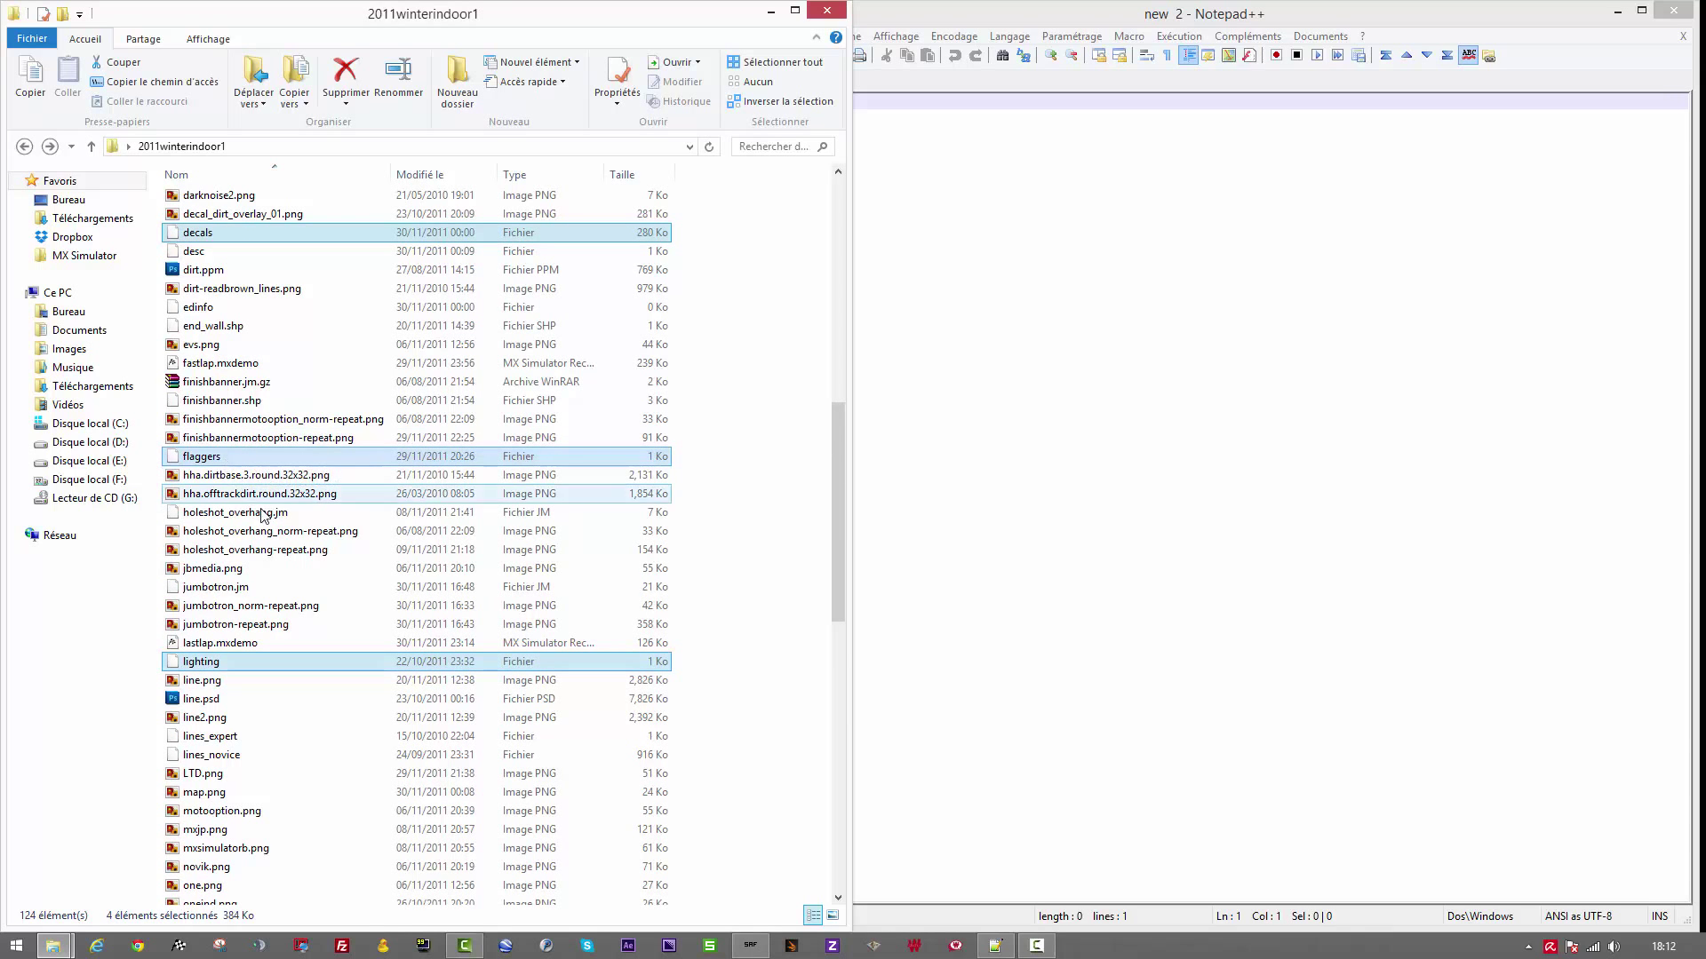
Step: Add the billboards and timing_gates files to the current selection in the 2011winterindoor1 folder
scroll(258, 298, "down", 11)
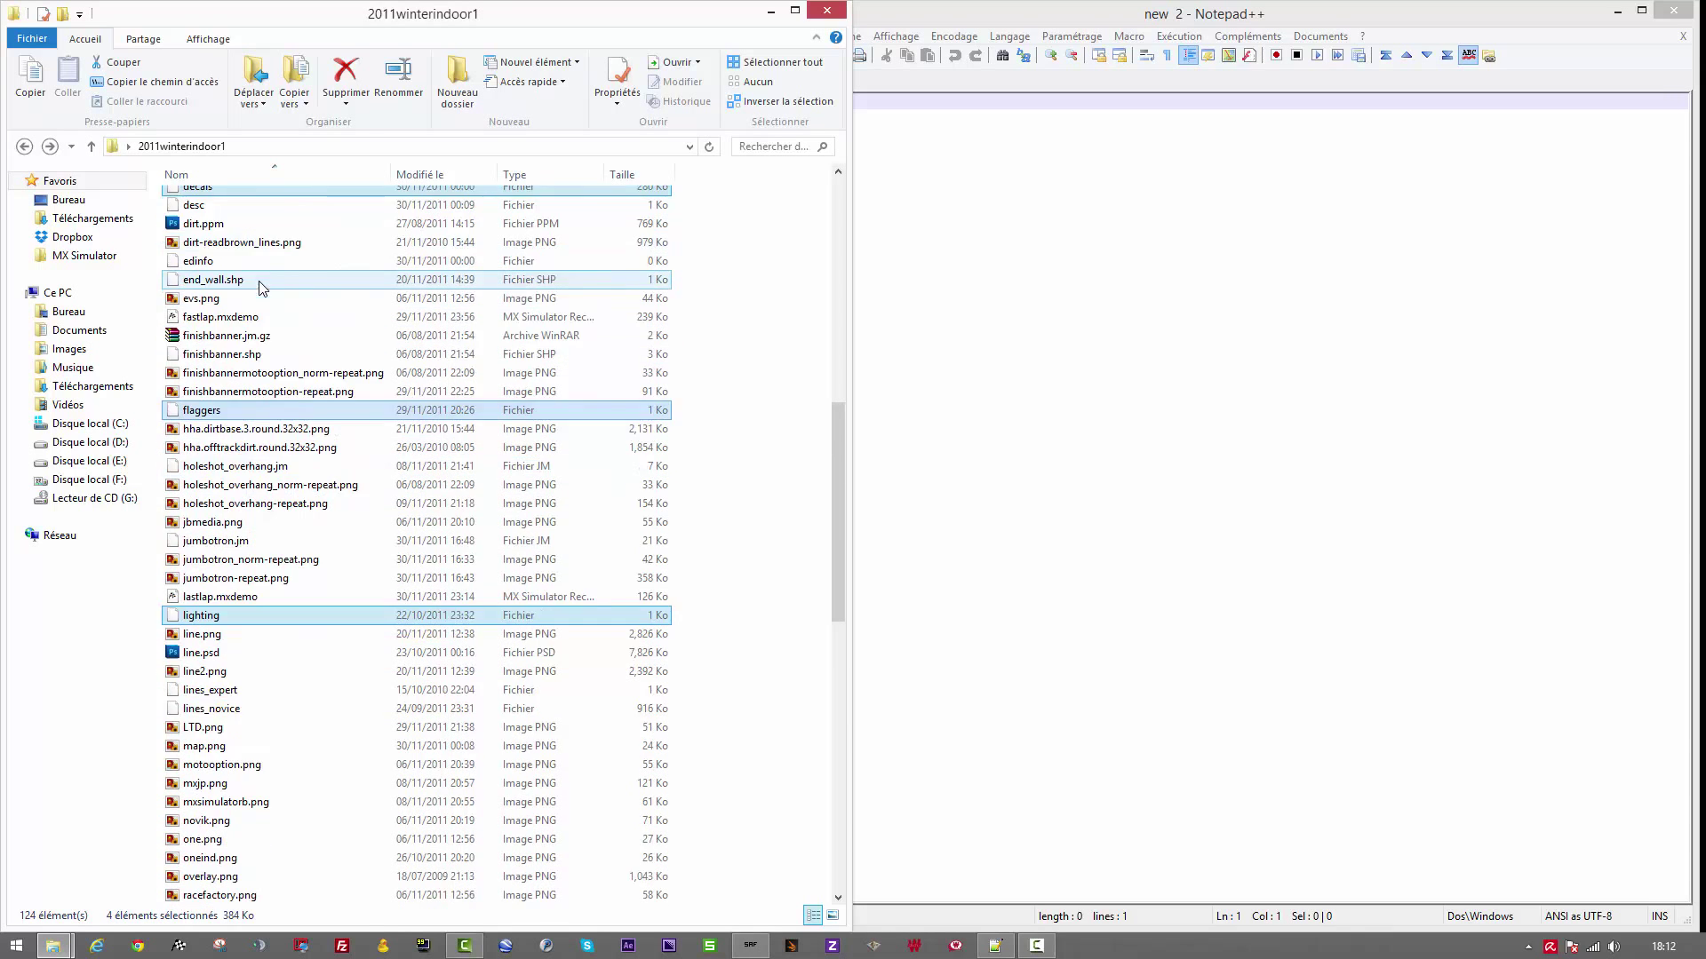
scroll(258, 296, "down", 5)
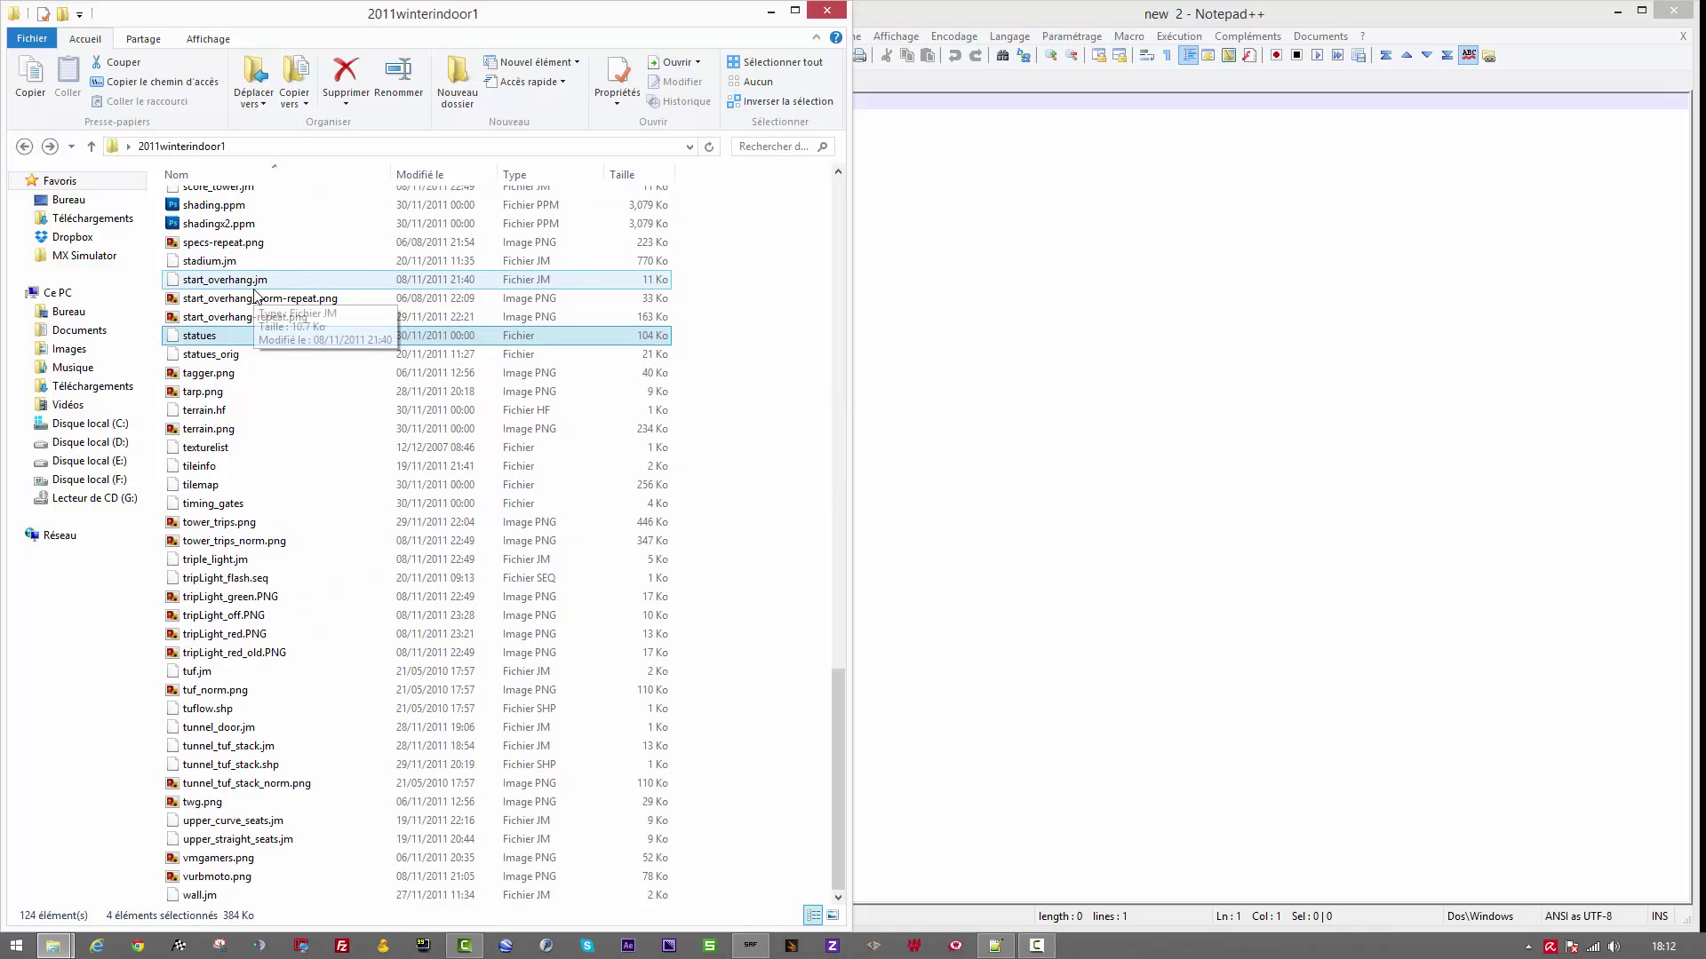
scroll(255, 296, "up", 15)
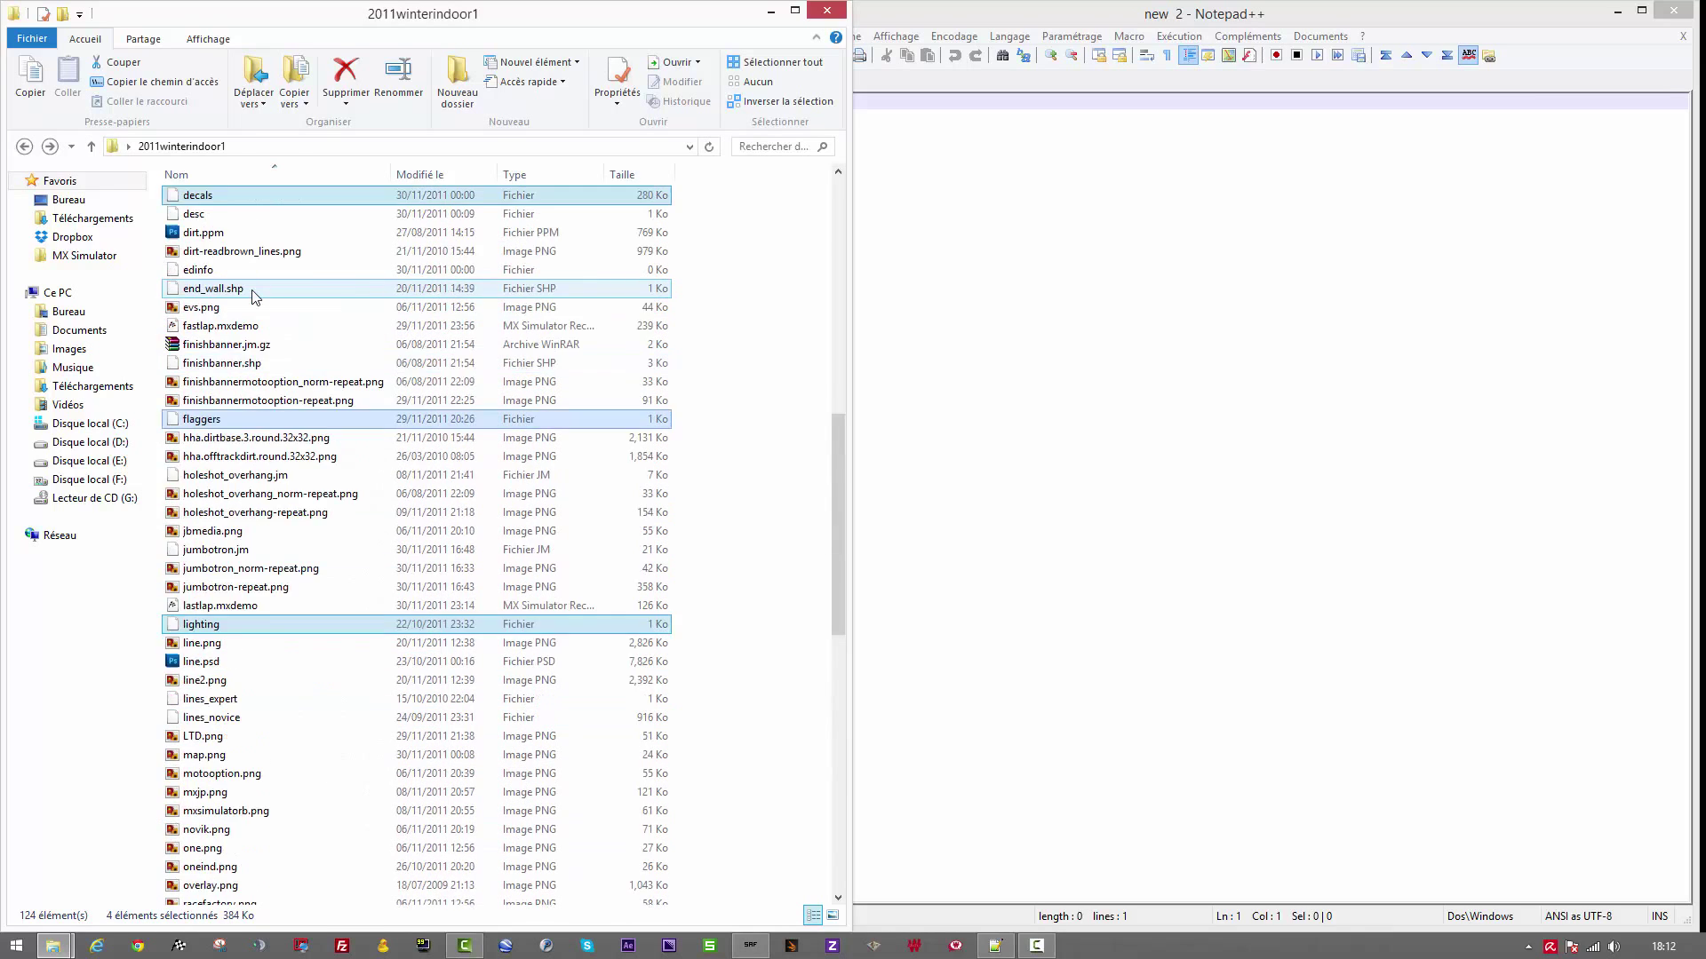
scroll(247, 330, "up", 10)
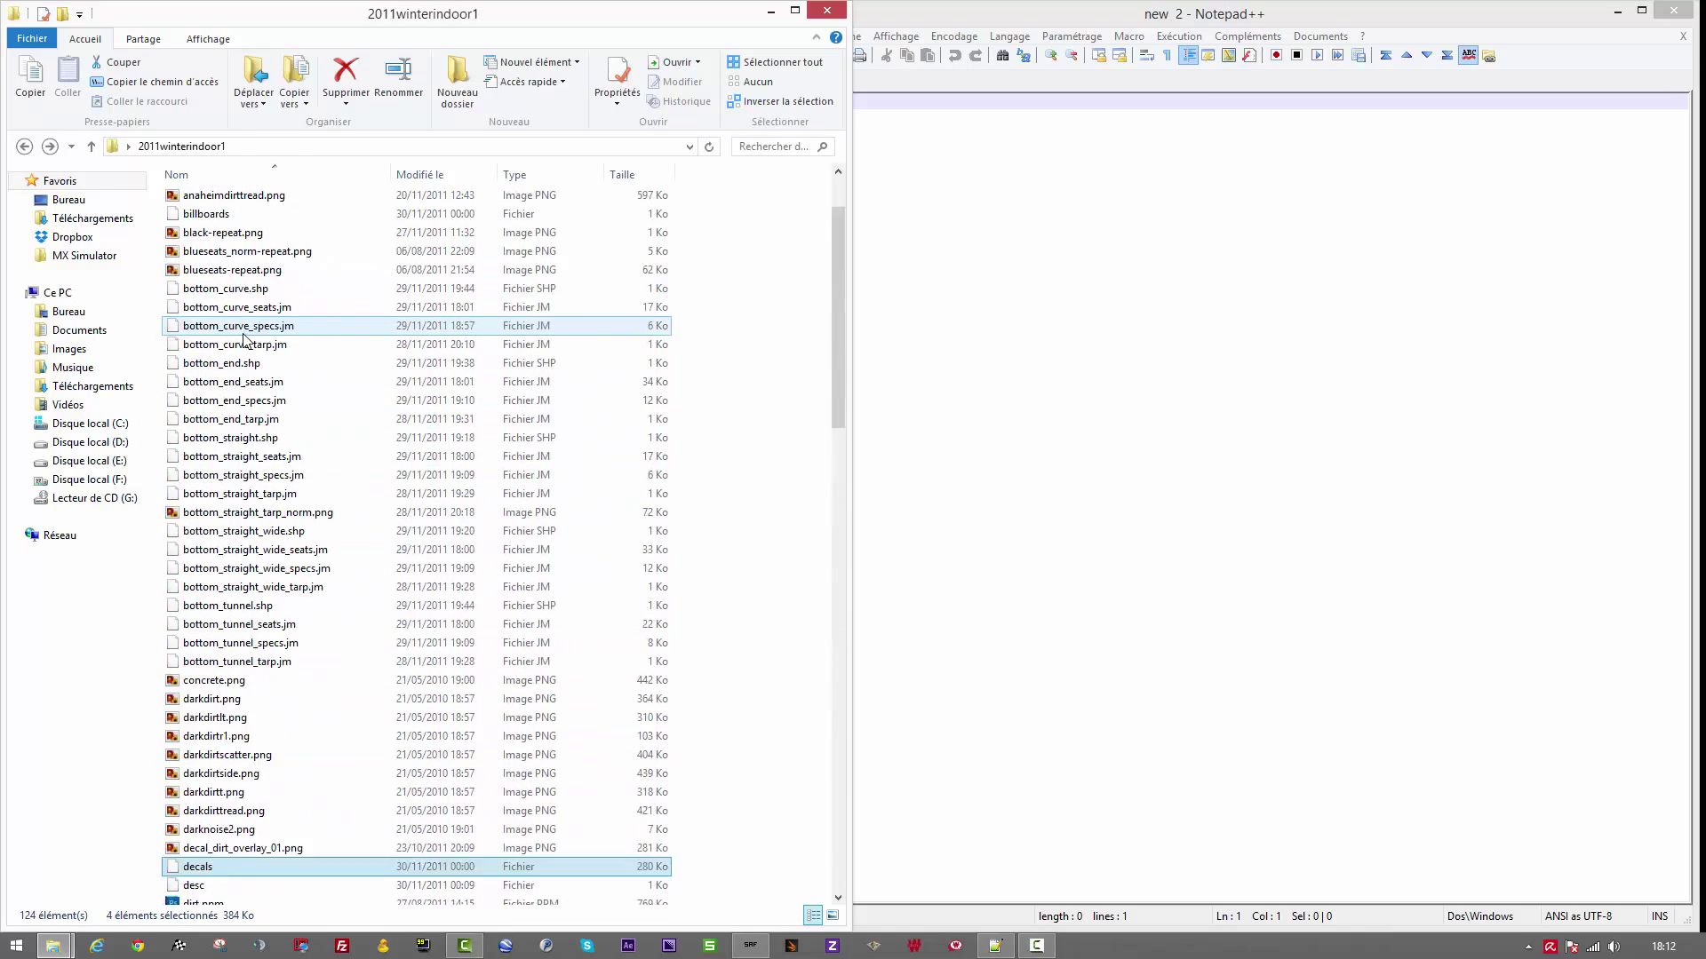
left_click(238, 315, "ctrl")
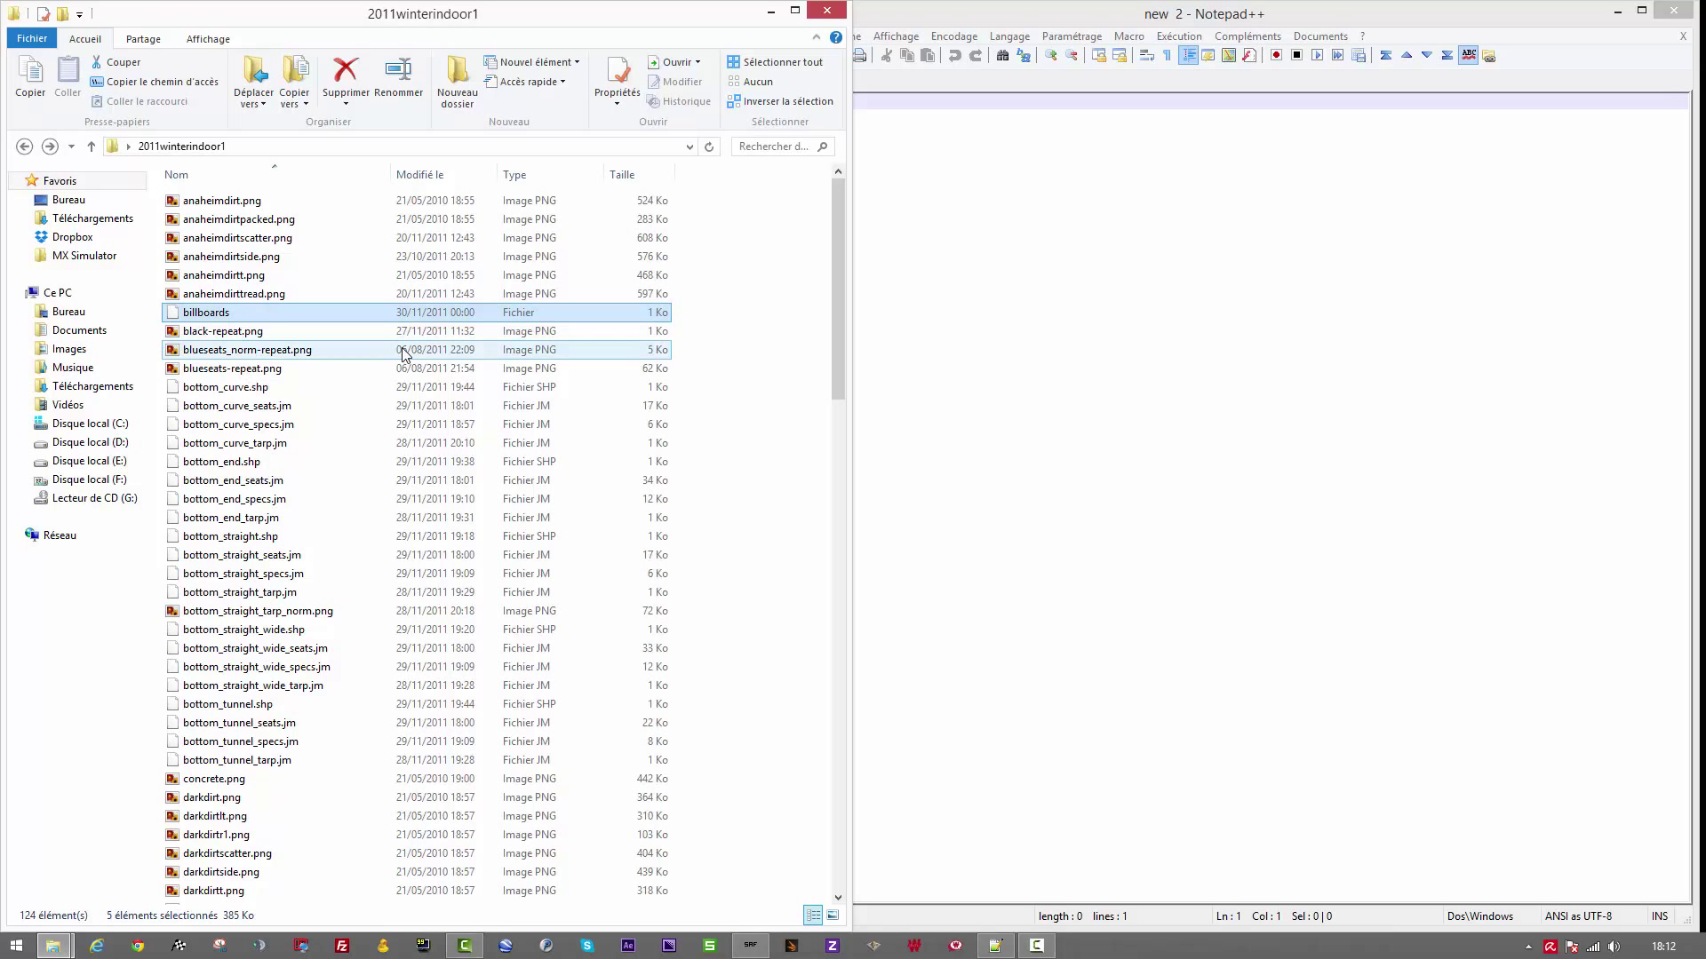
scroll(557, 258, "down", 19)
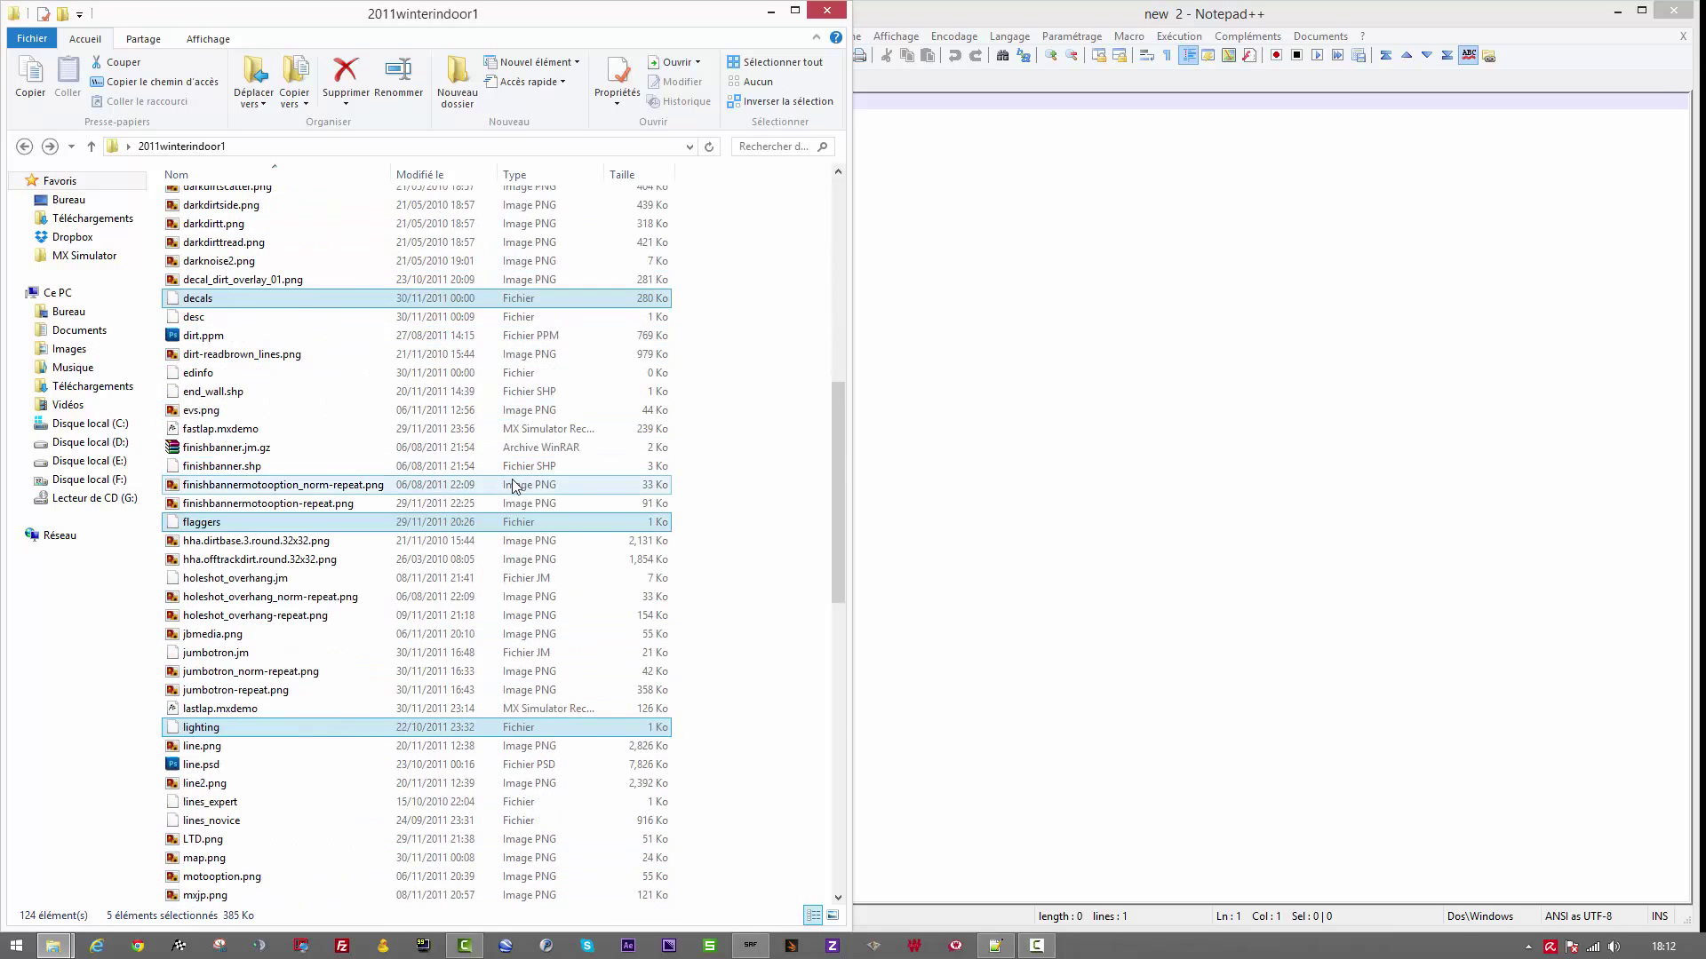
scroll(503, 526, "down", 10)
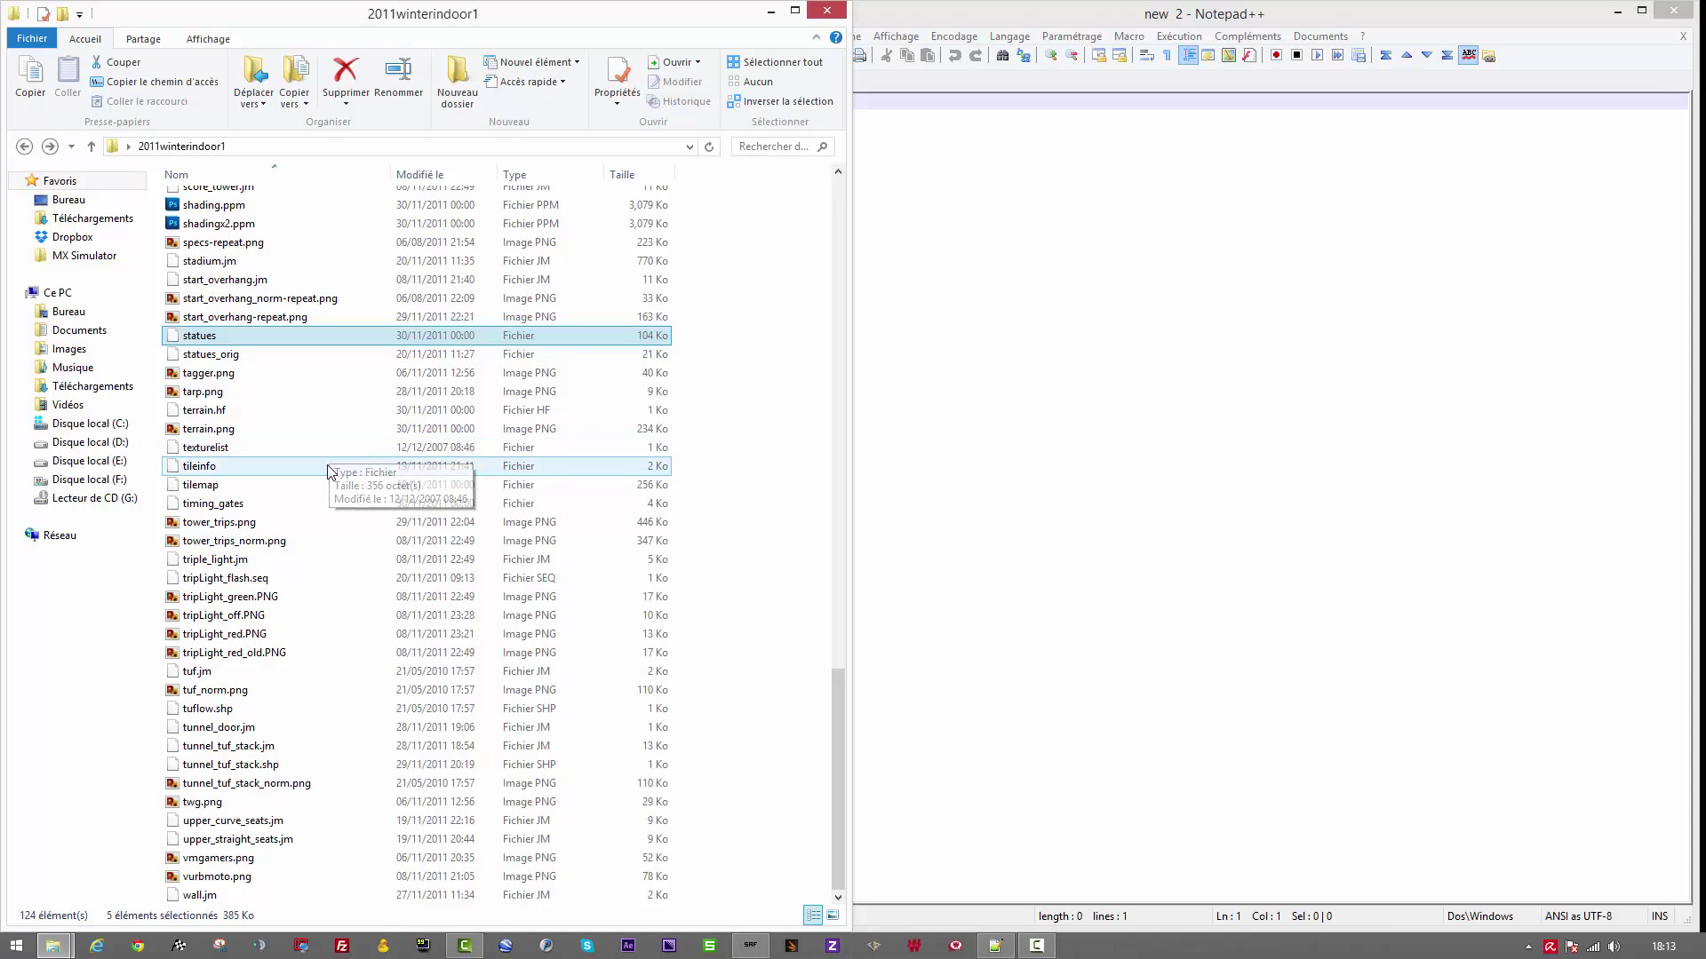
left_click(222, 411, "ctrl")
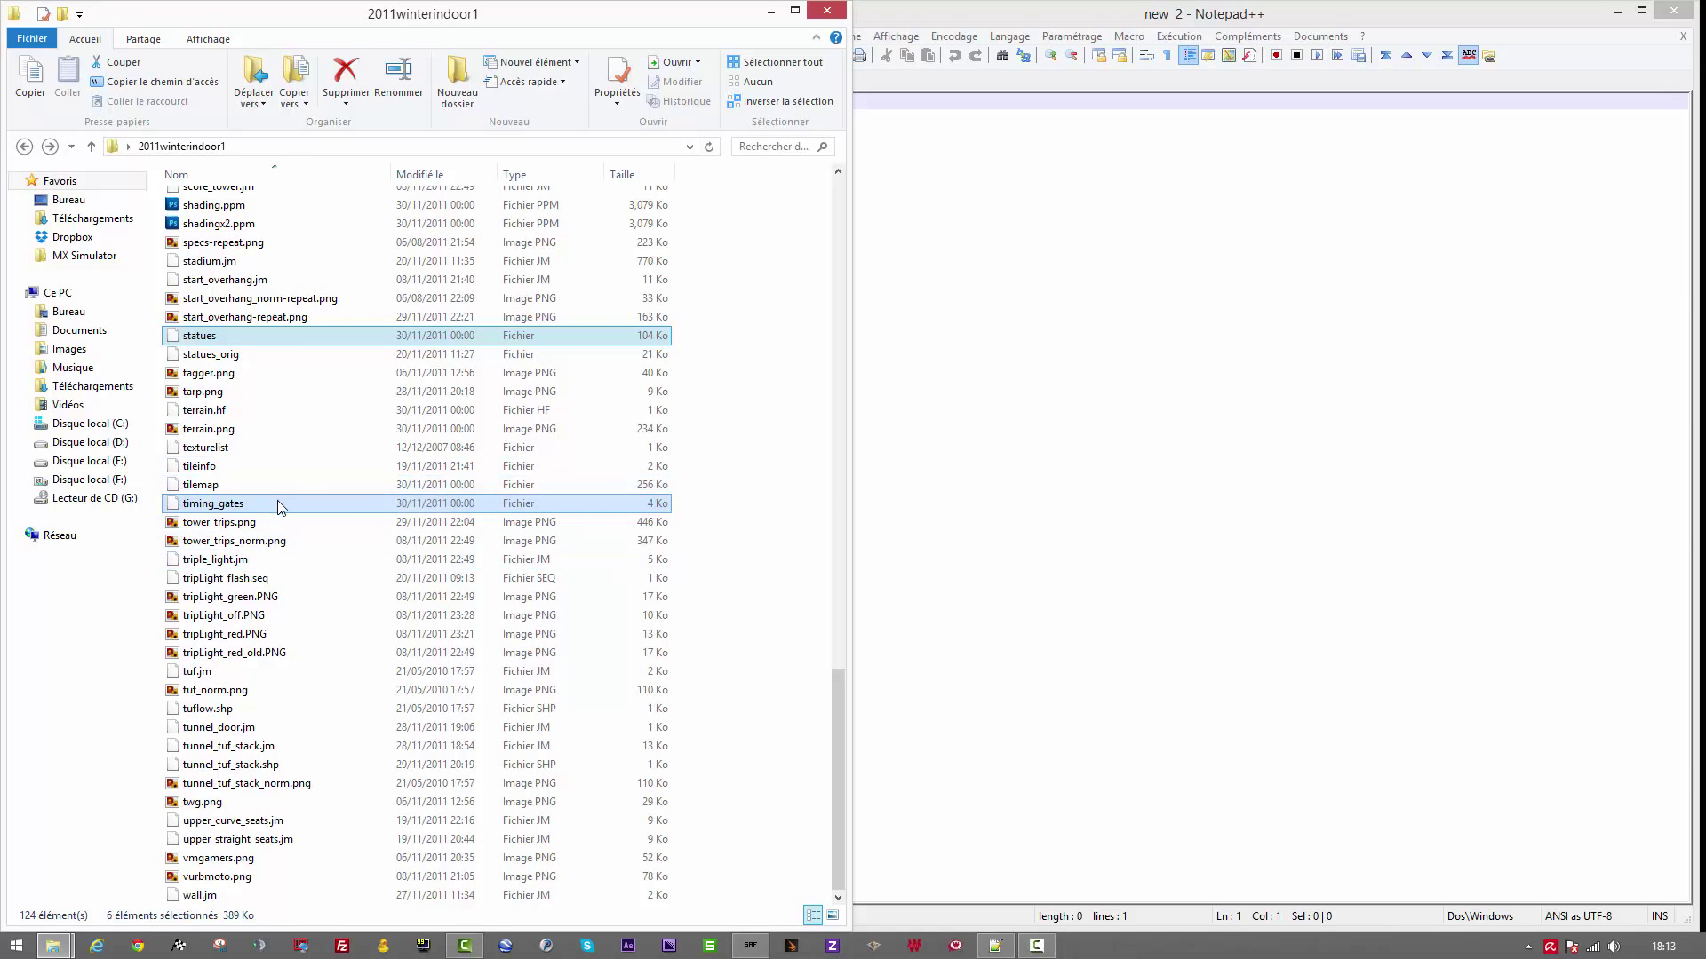
Step: Open all the selected track definition files together in Notepad++
scroll(276, 509, "up", 1)
scroll(276, 509, "up", 3)
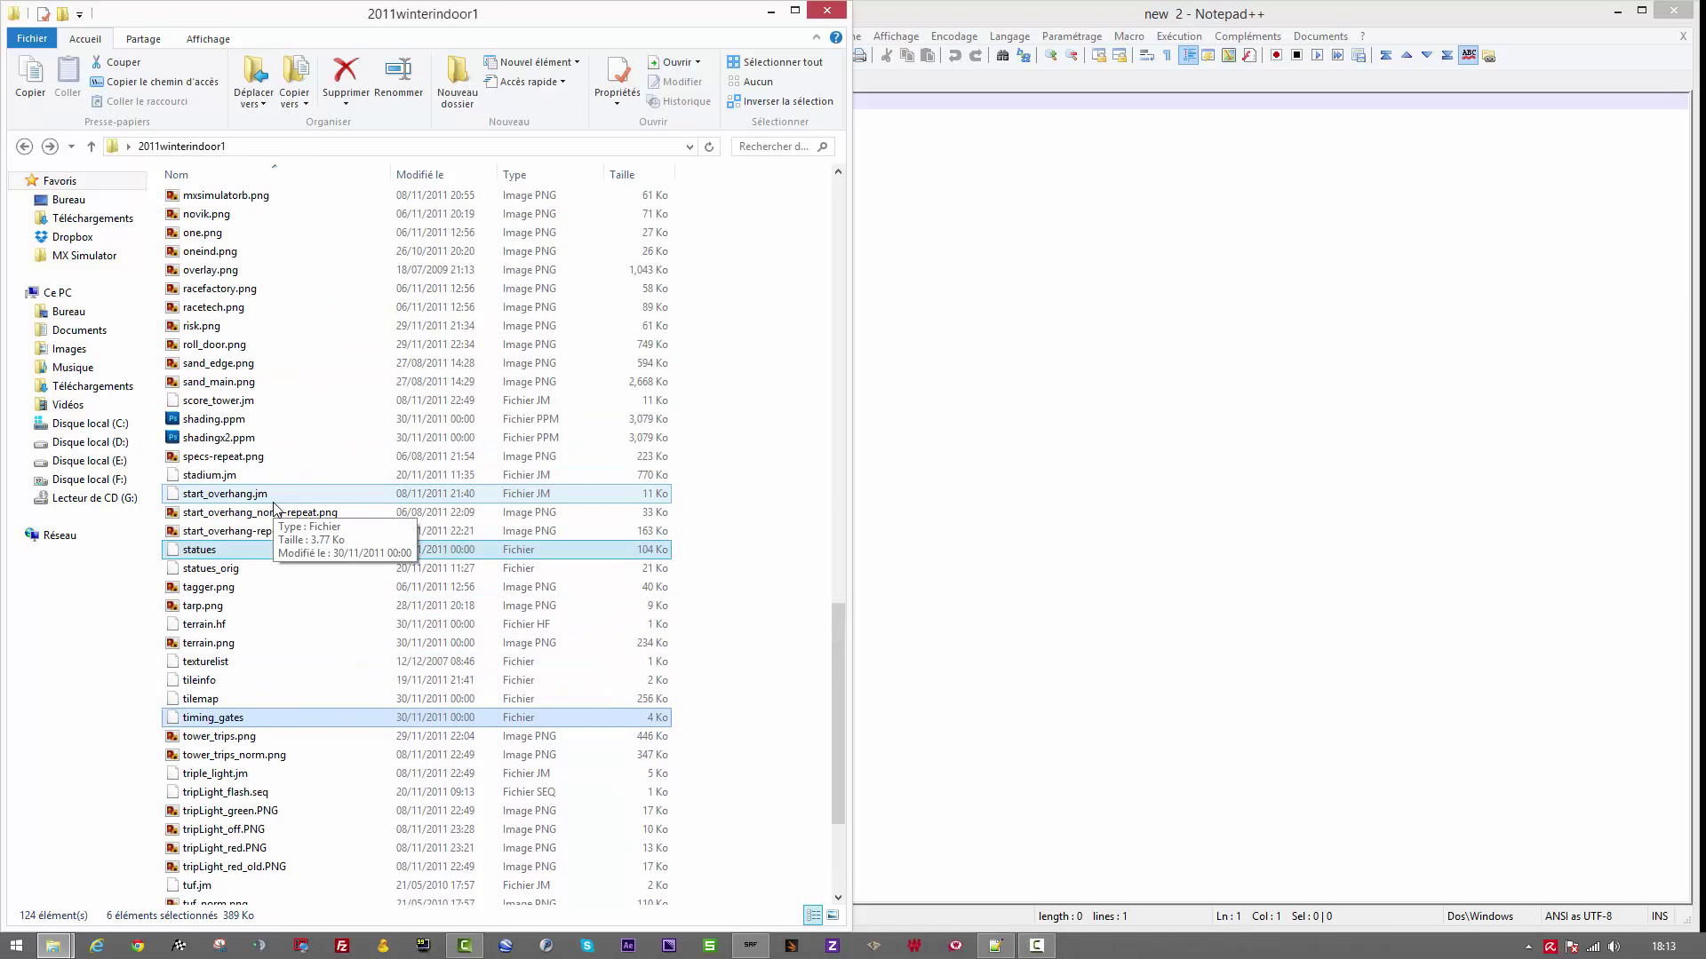
scroll(277, 509, "up", 10)
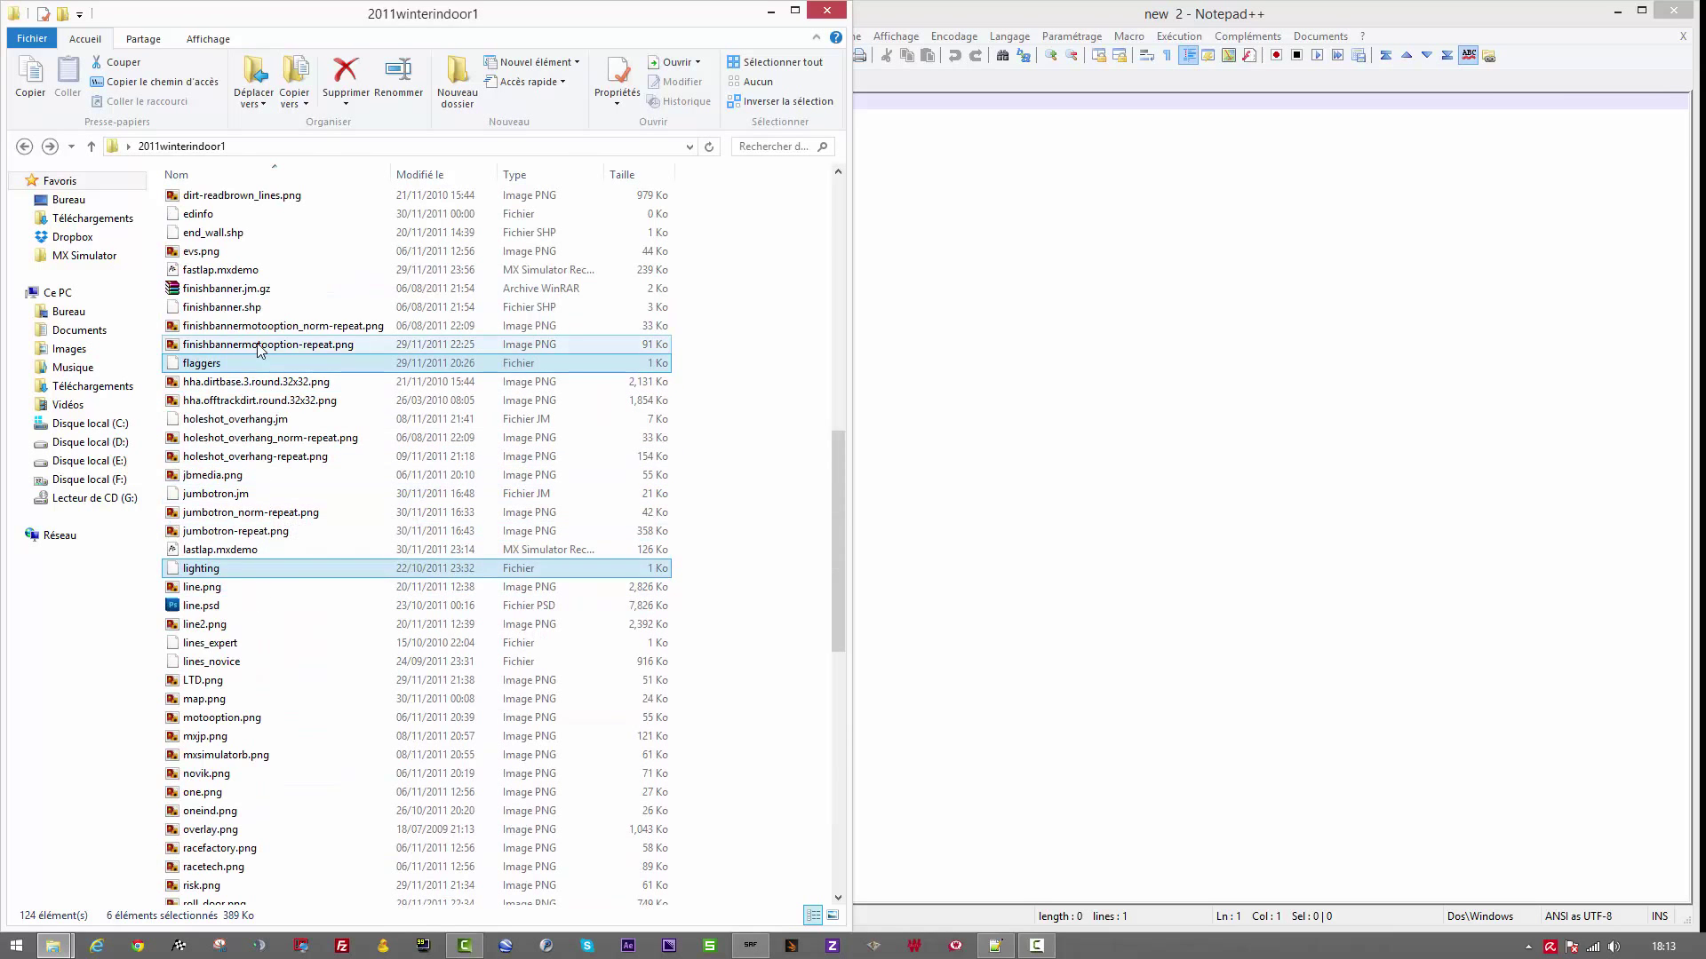
scroll(259, 351, "up", 6)
scroll(306, 342, "up", 9)
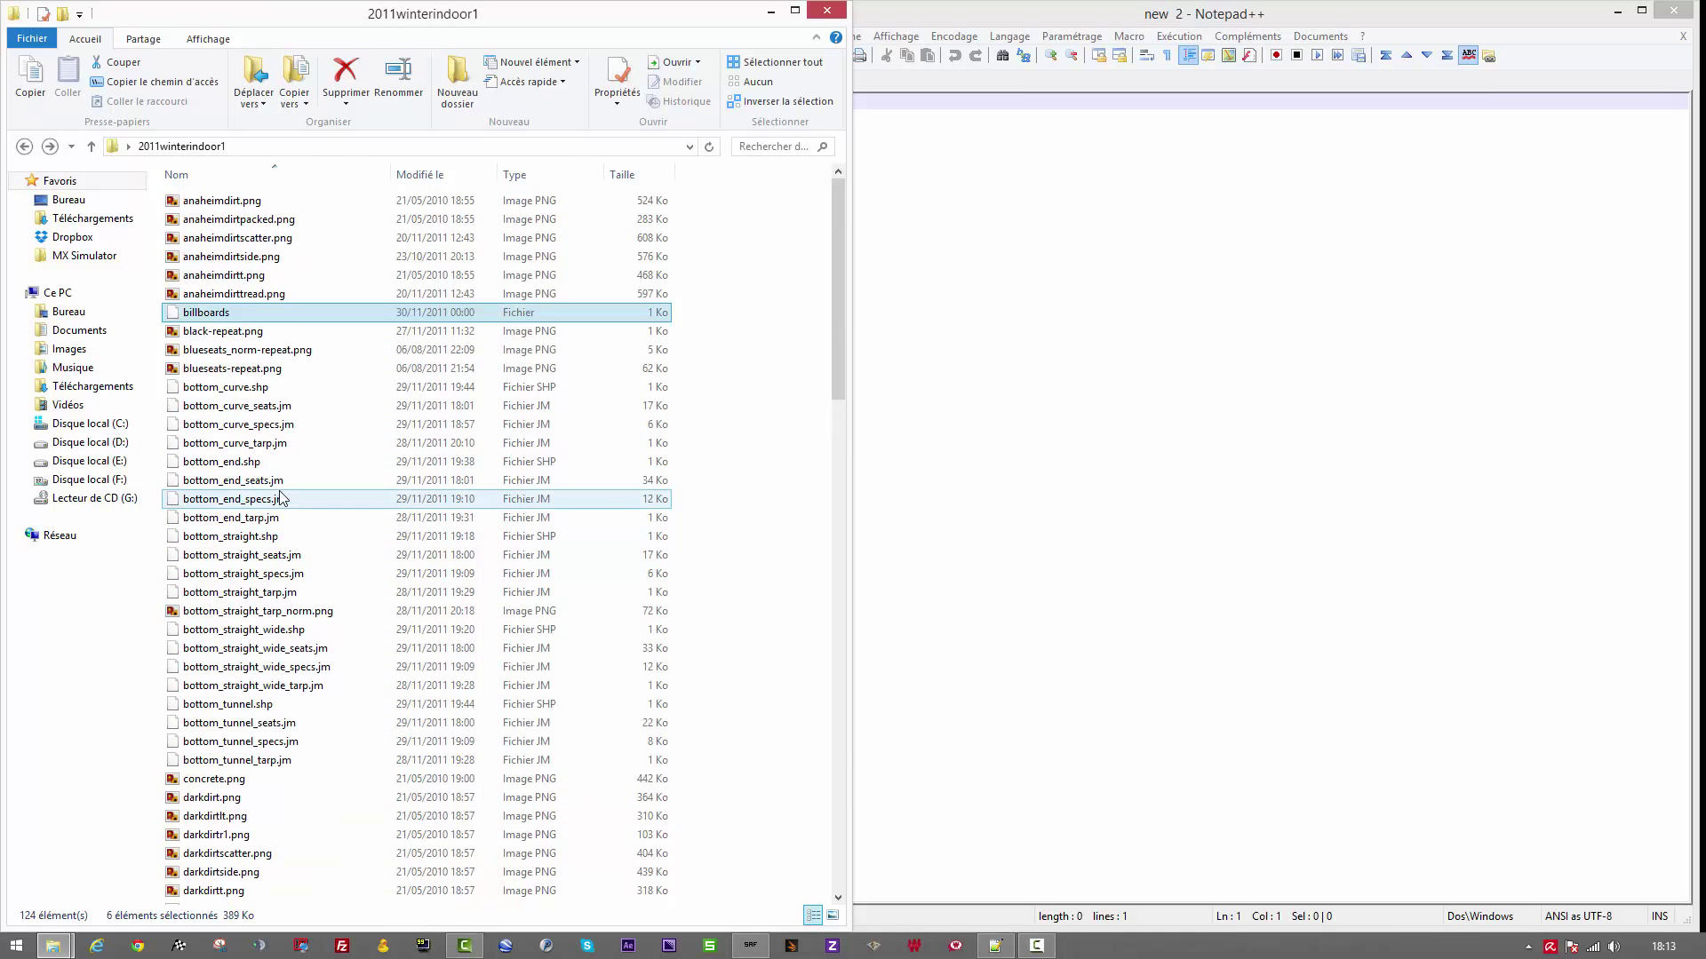
right_click(311, 318)
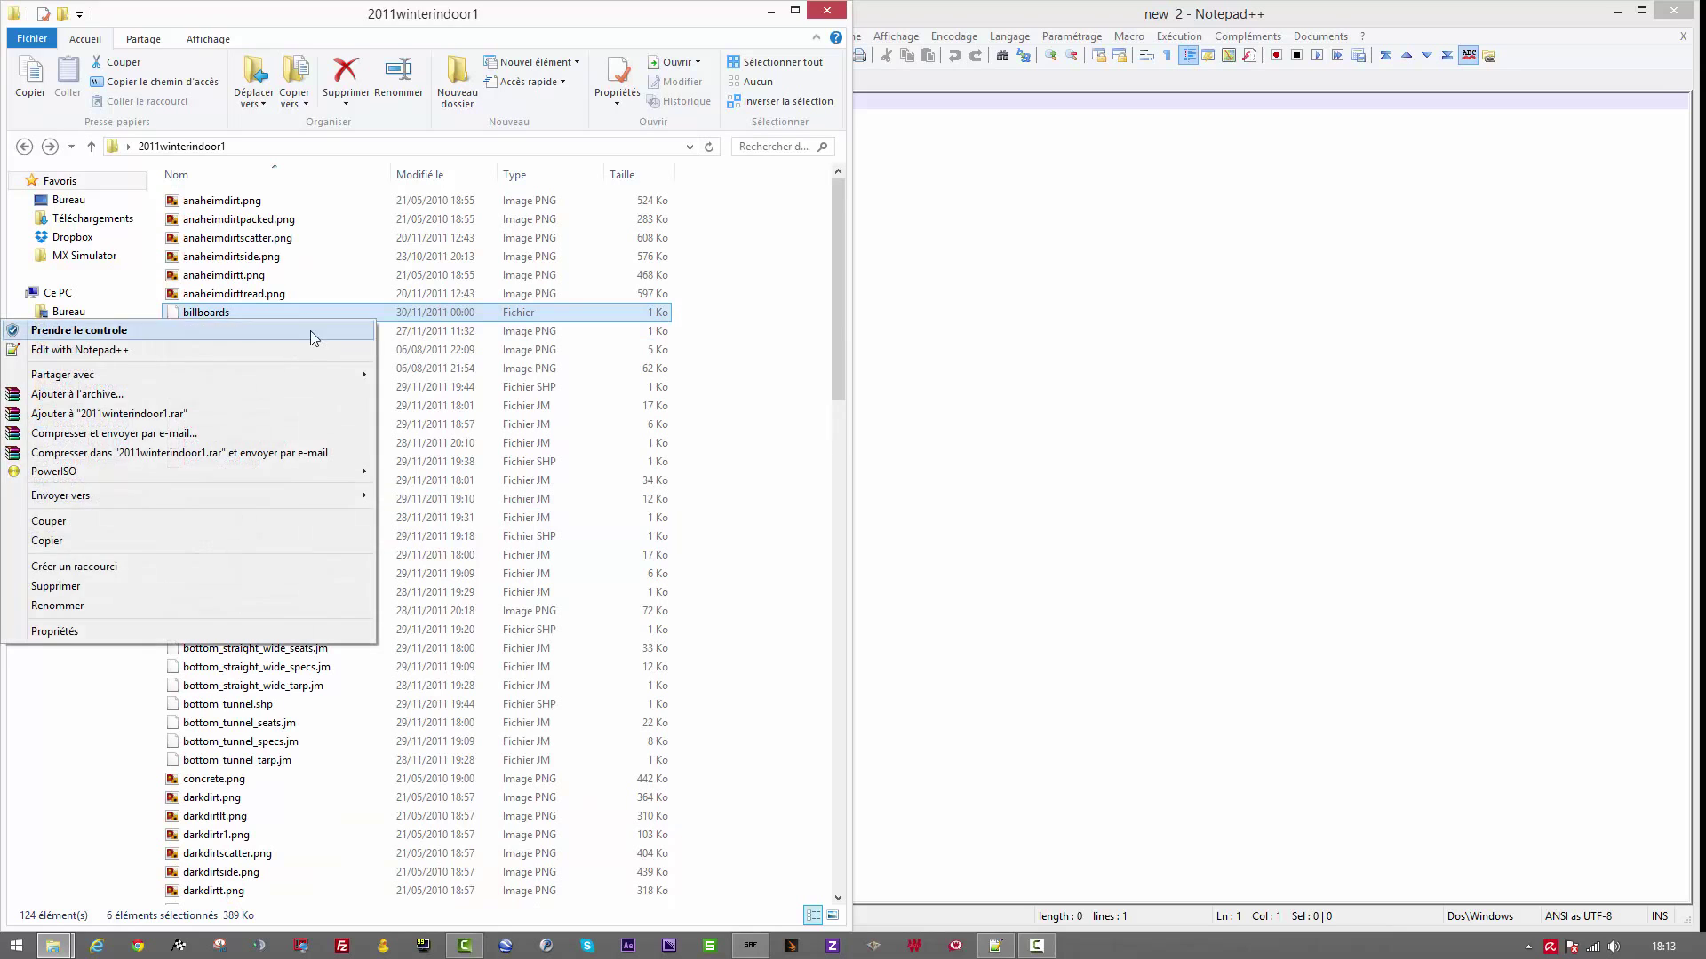
left_click(297, 350)
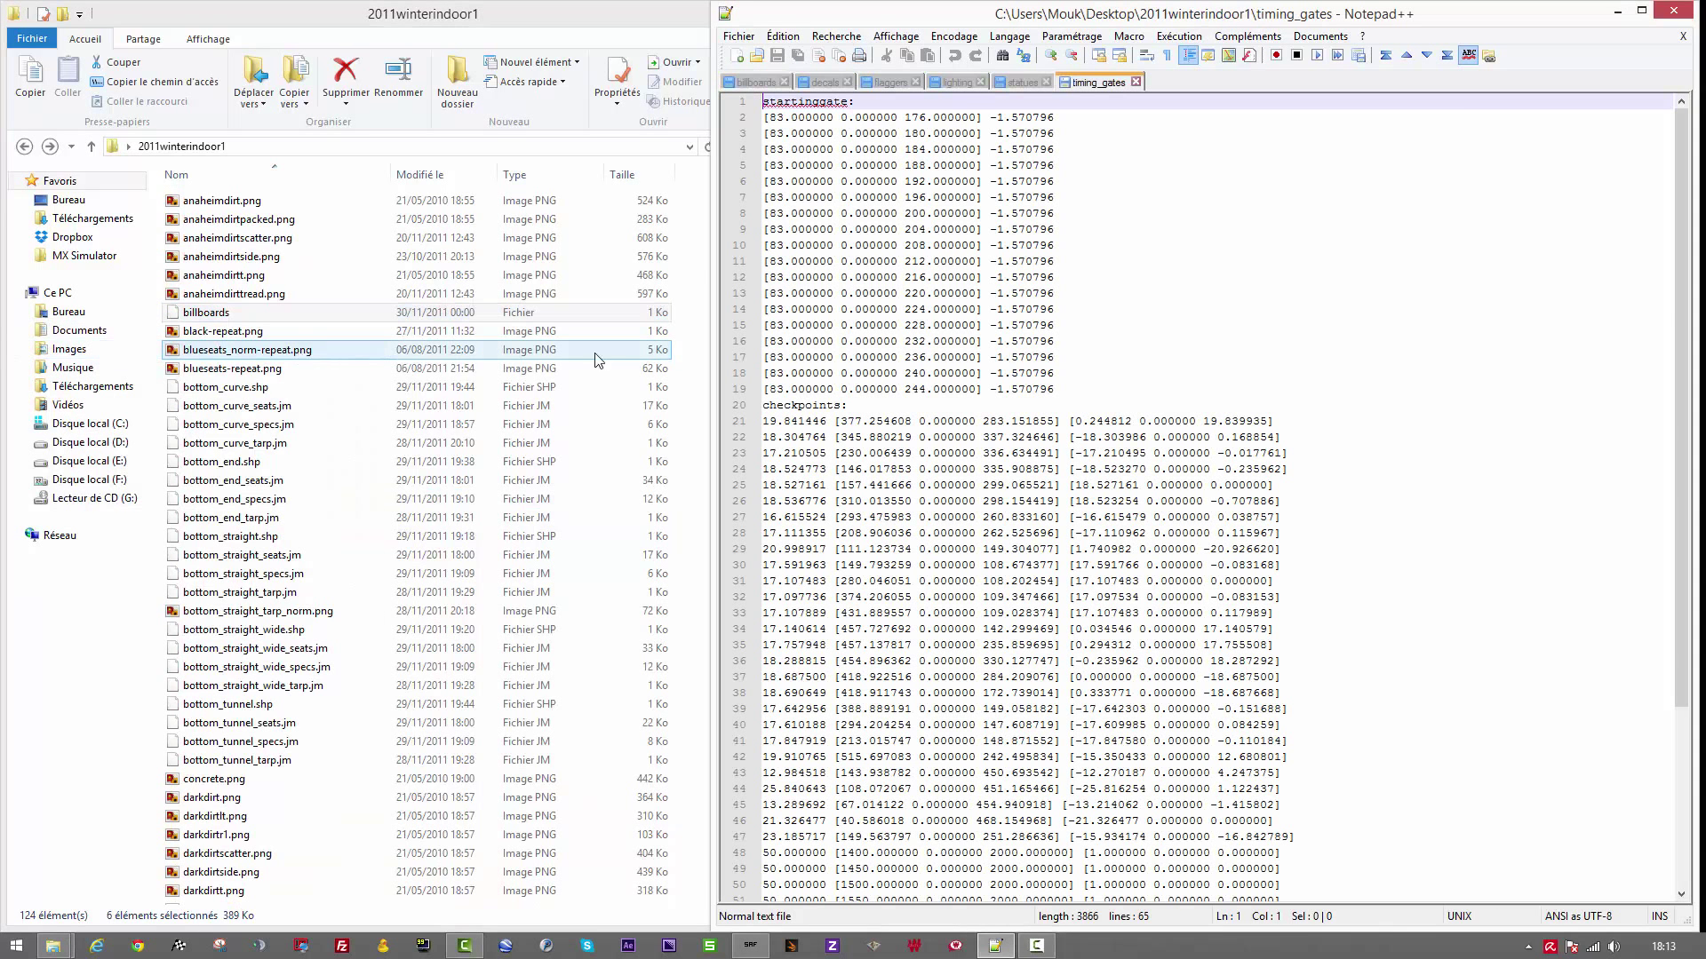
Step: Look through the timing_gates file for any subfolder paths and close it
left_click(1117, 303)
scroll(1098, 128, "down", 5)
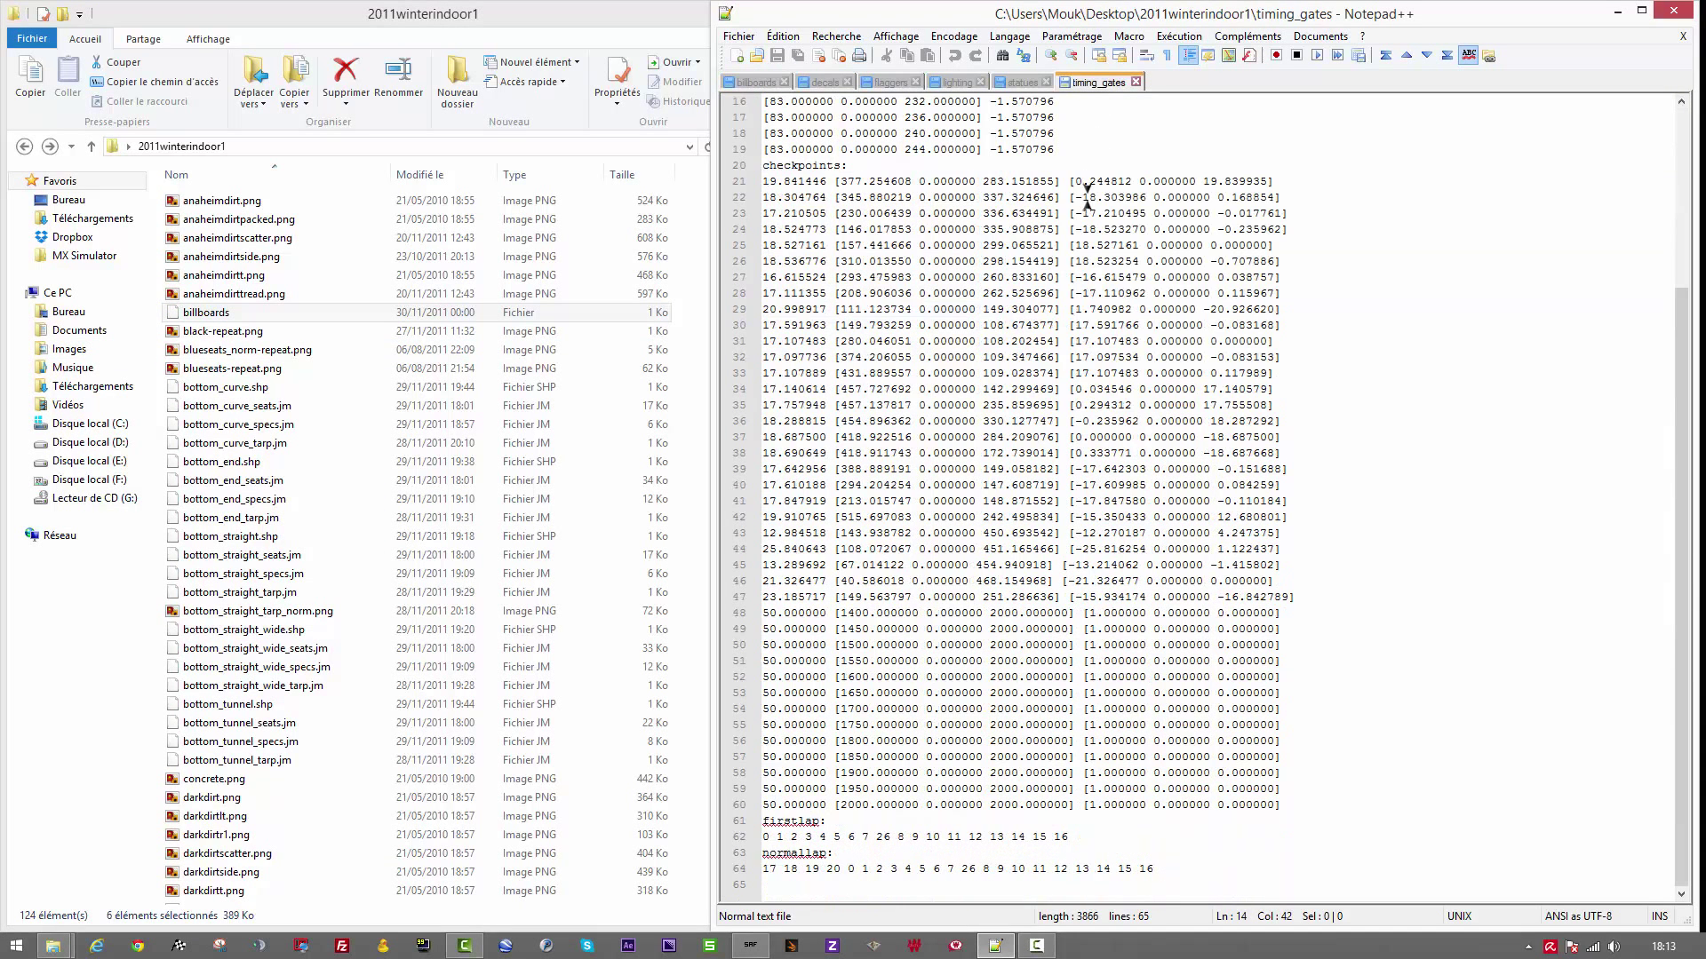
scroll(931, 708, "up", 5)
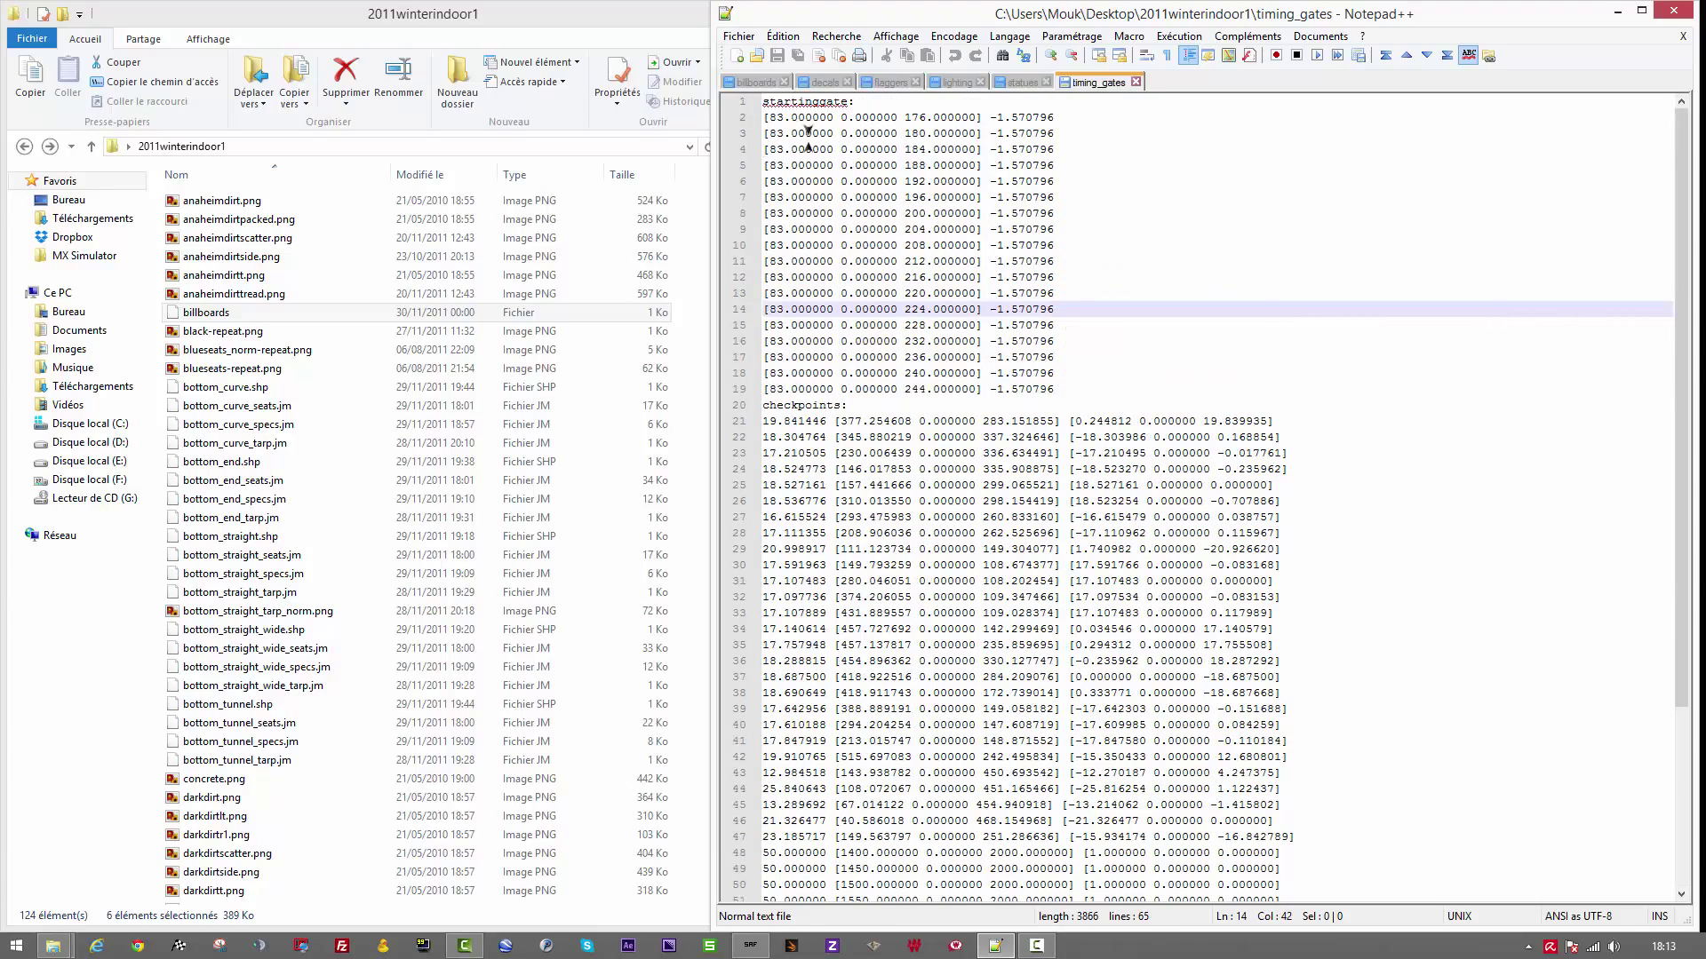
left_click(1136, 81)
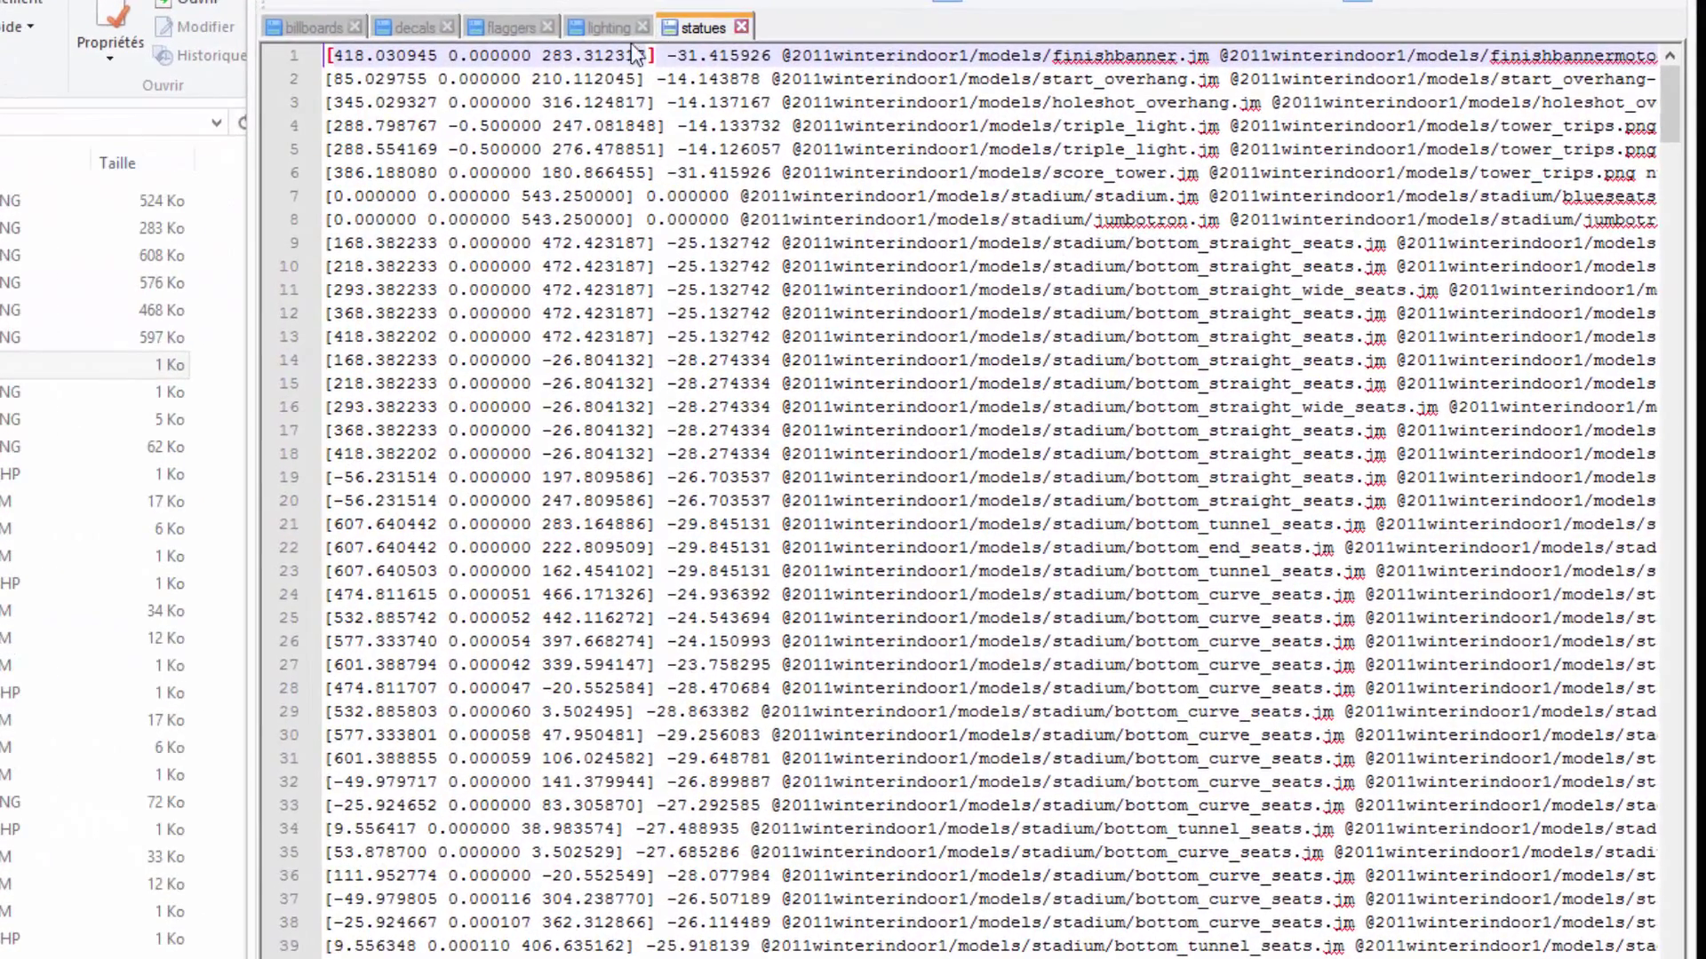
Step: Examine the image references in the billboards file for subfolder paths and close the file
left_click(320, 25)
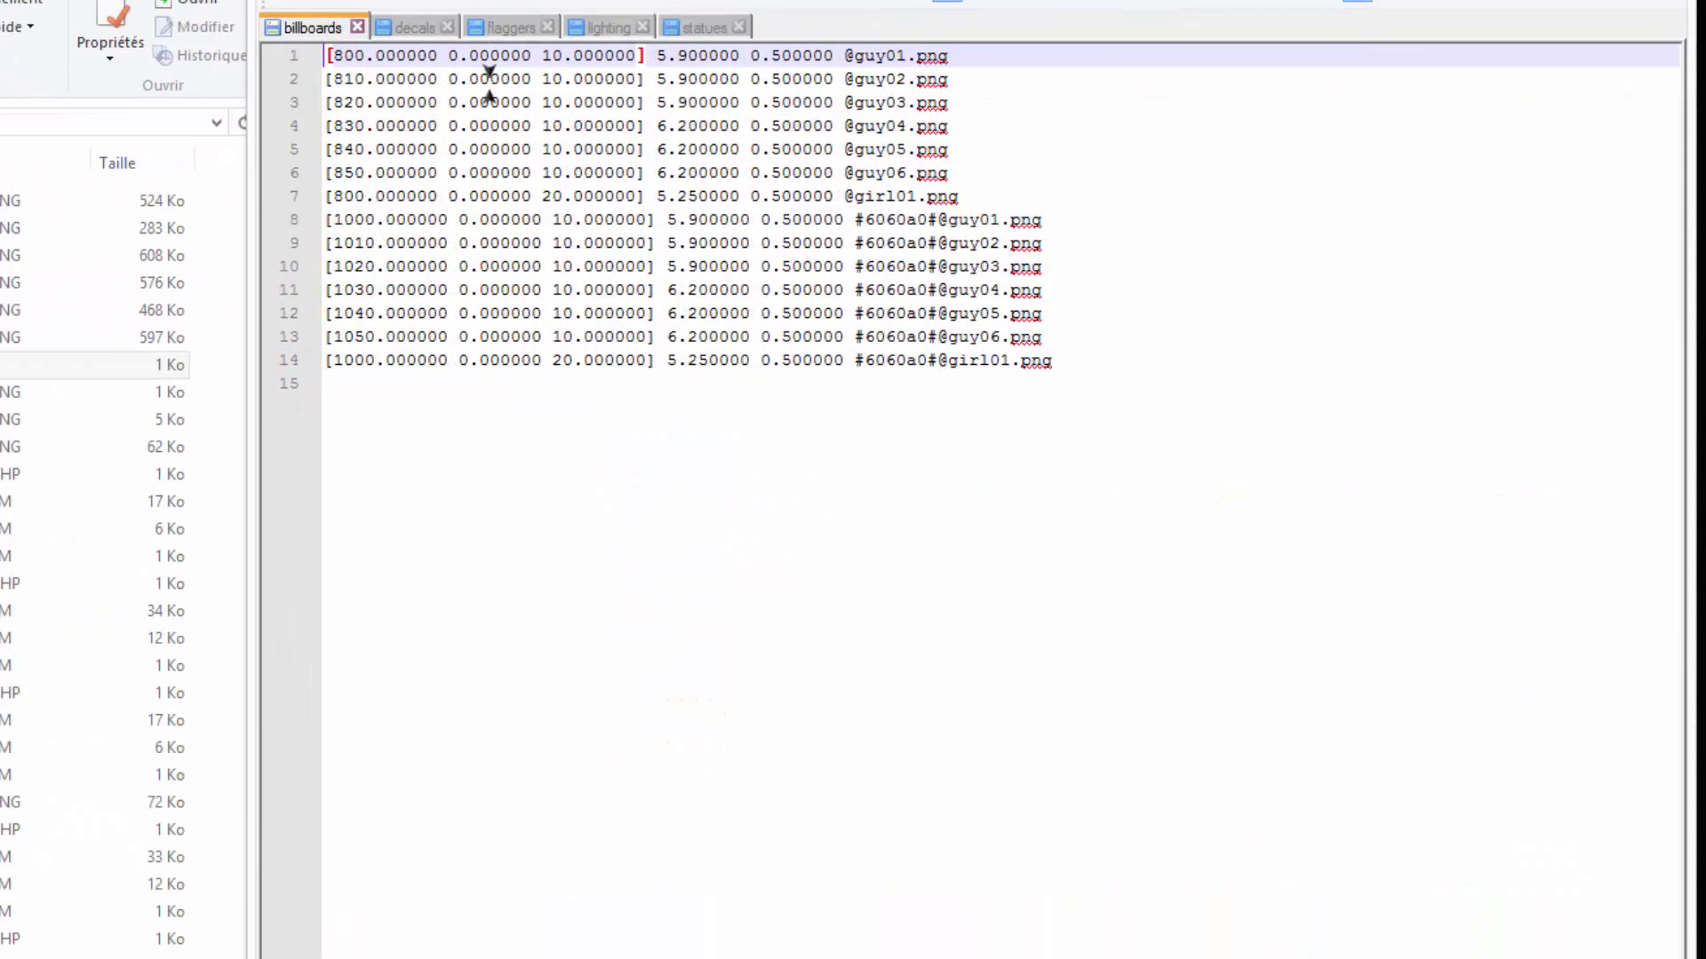
left_click(895, 125)
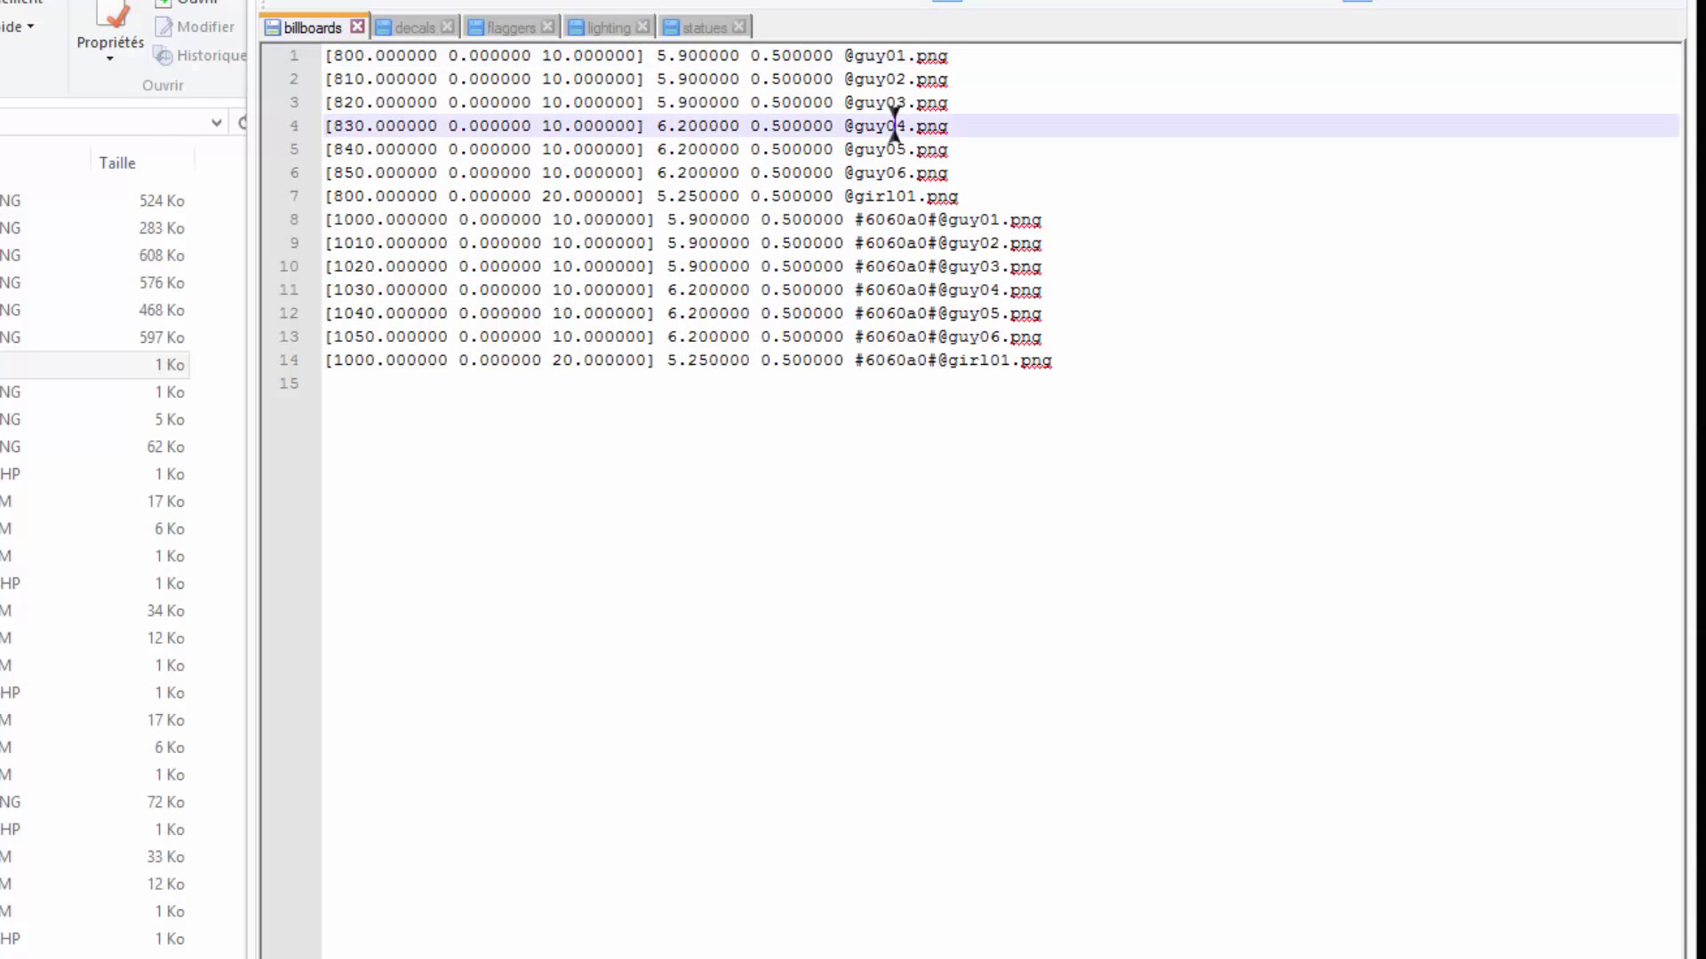
left_click(1102, 358)
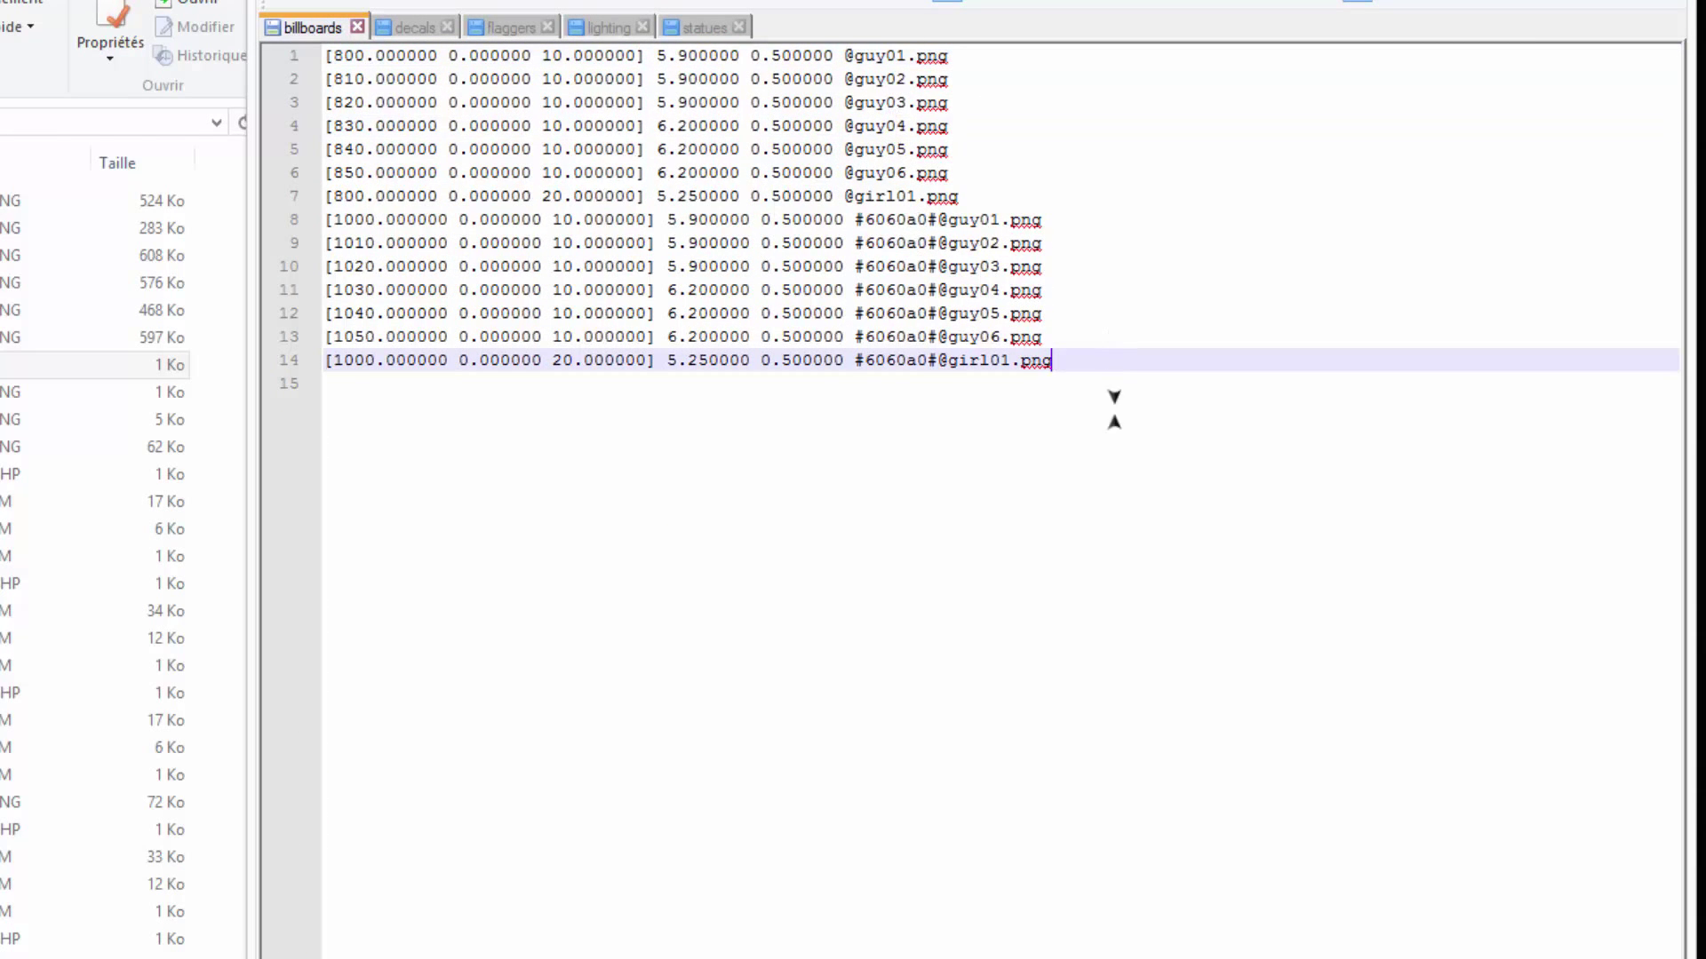
double_click(863, 147)
left_click(844, 149)
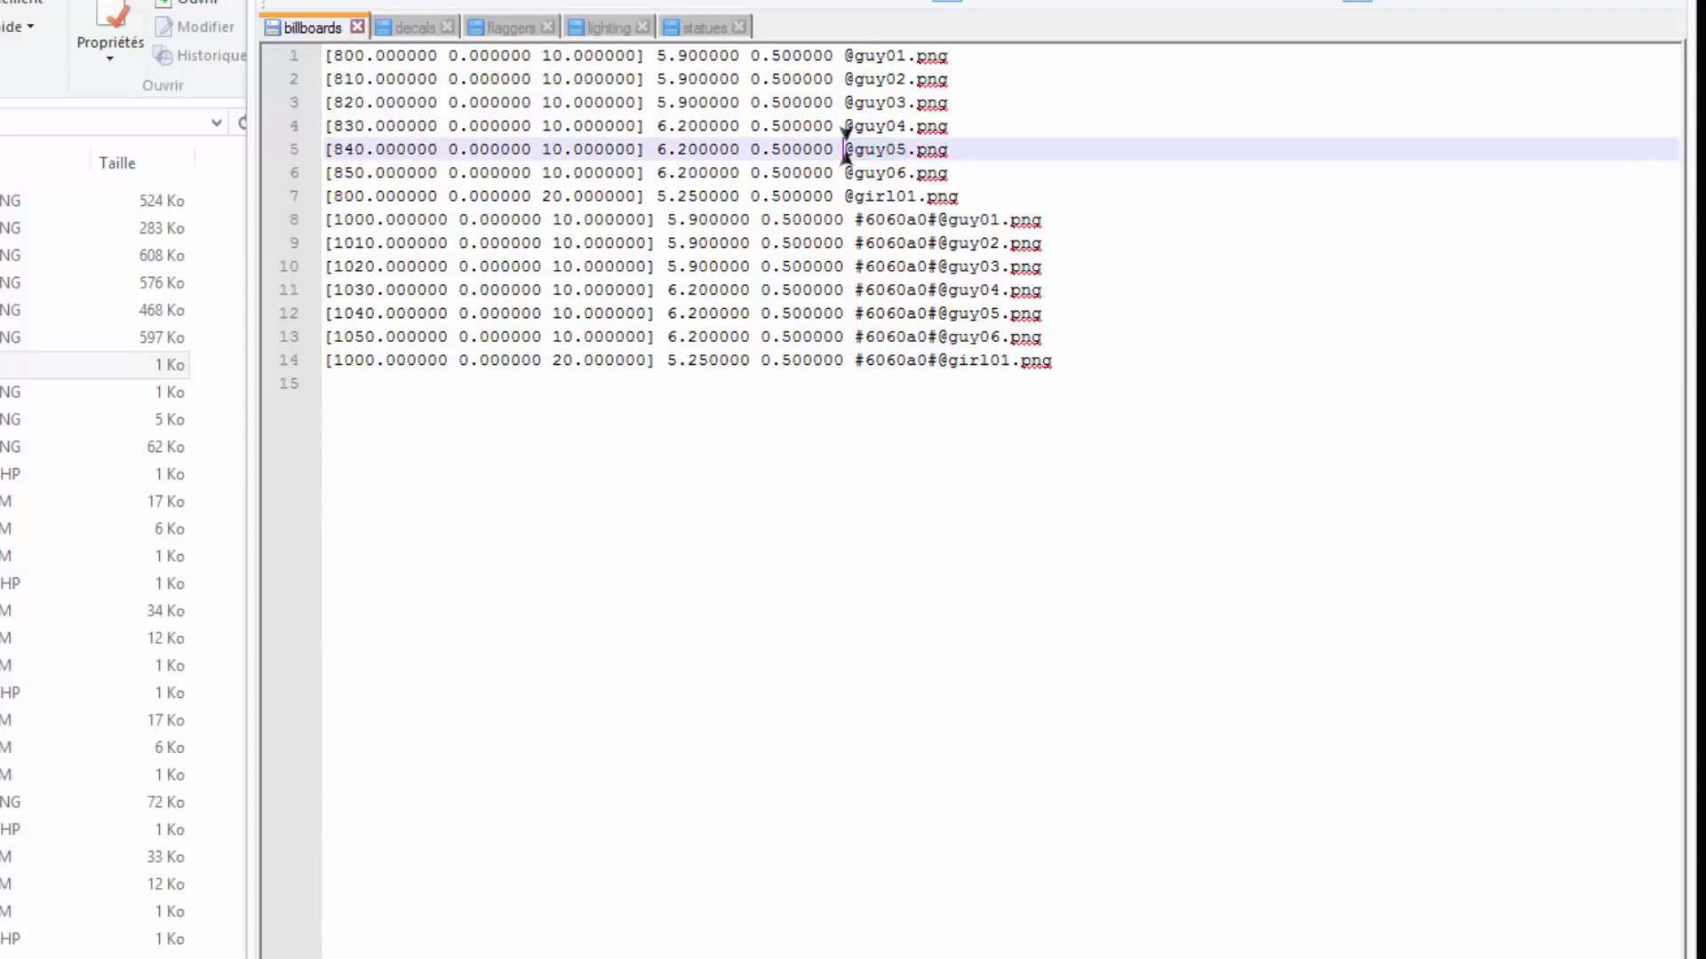
double_click(863, 151)
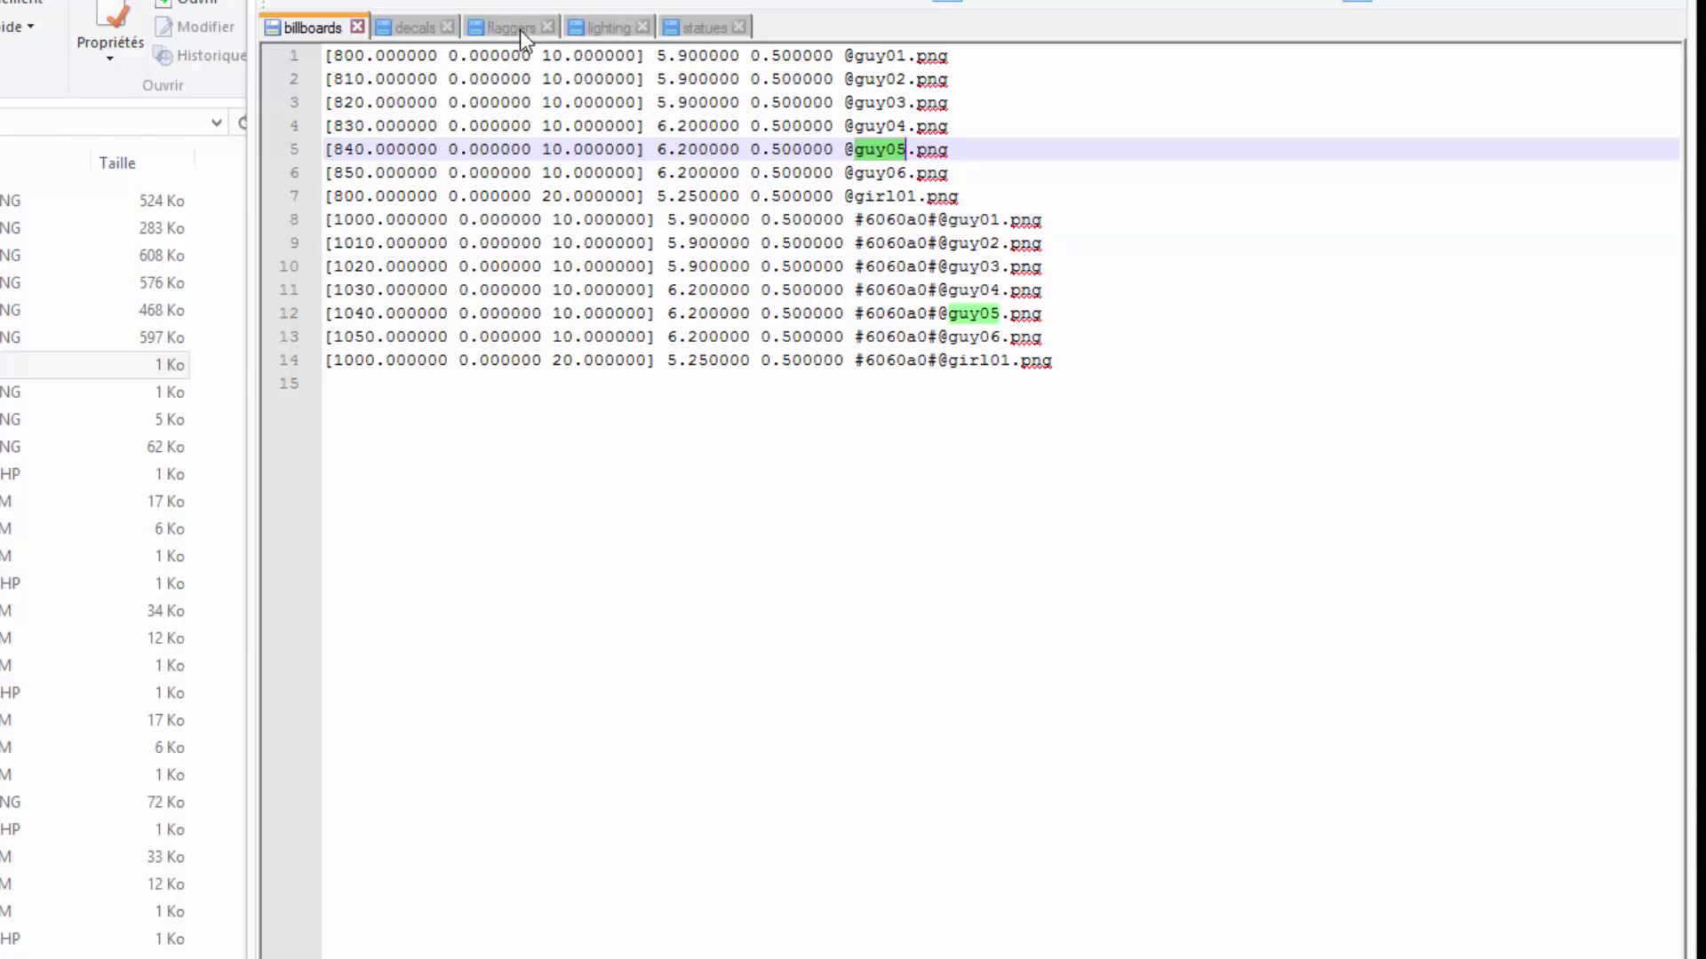
left_click(360, 28)
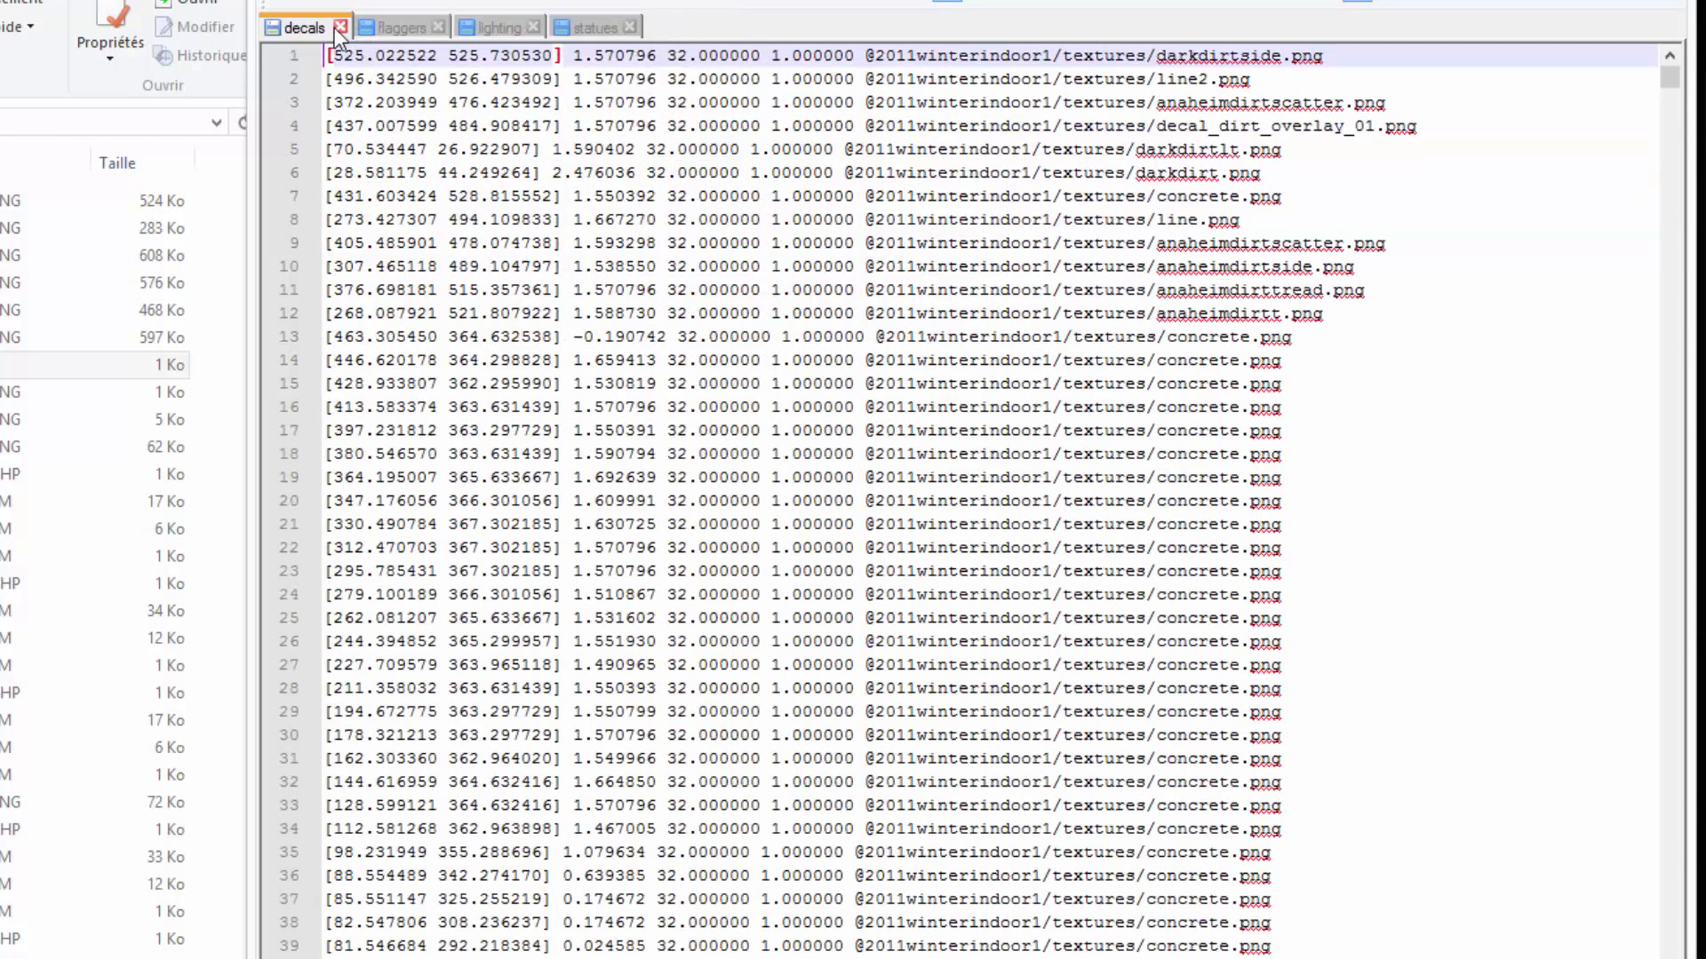
Step: Highlight the word textures in the decals file and examine the paths that contain it
double_click(1104, 219)
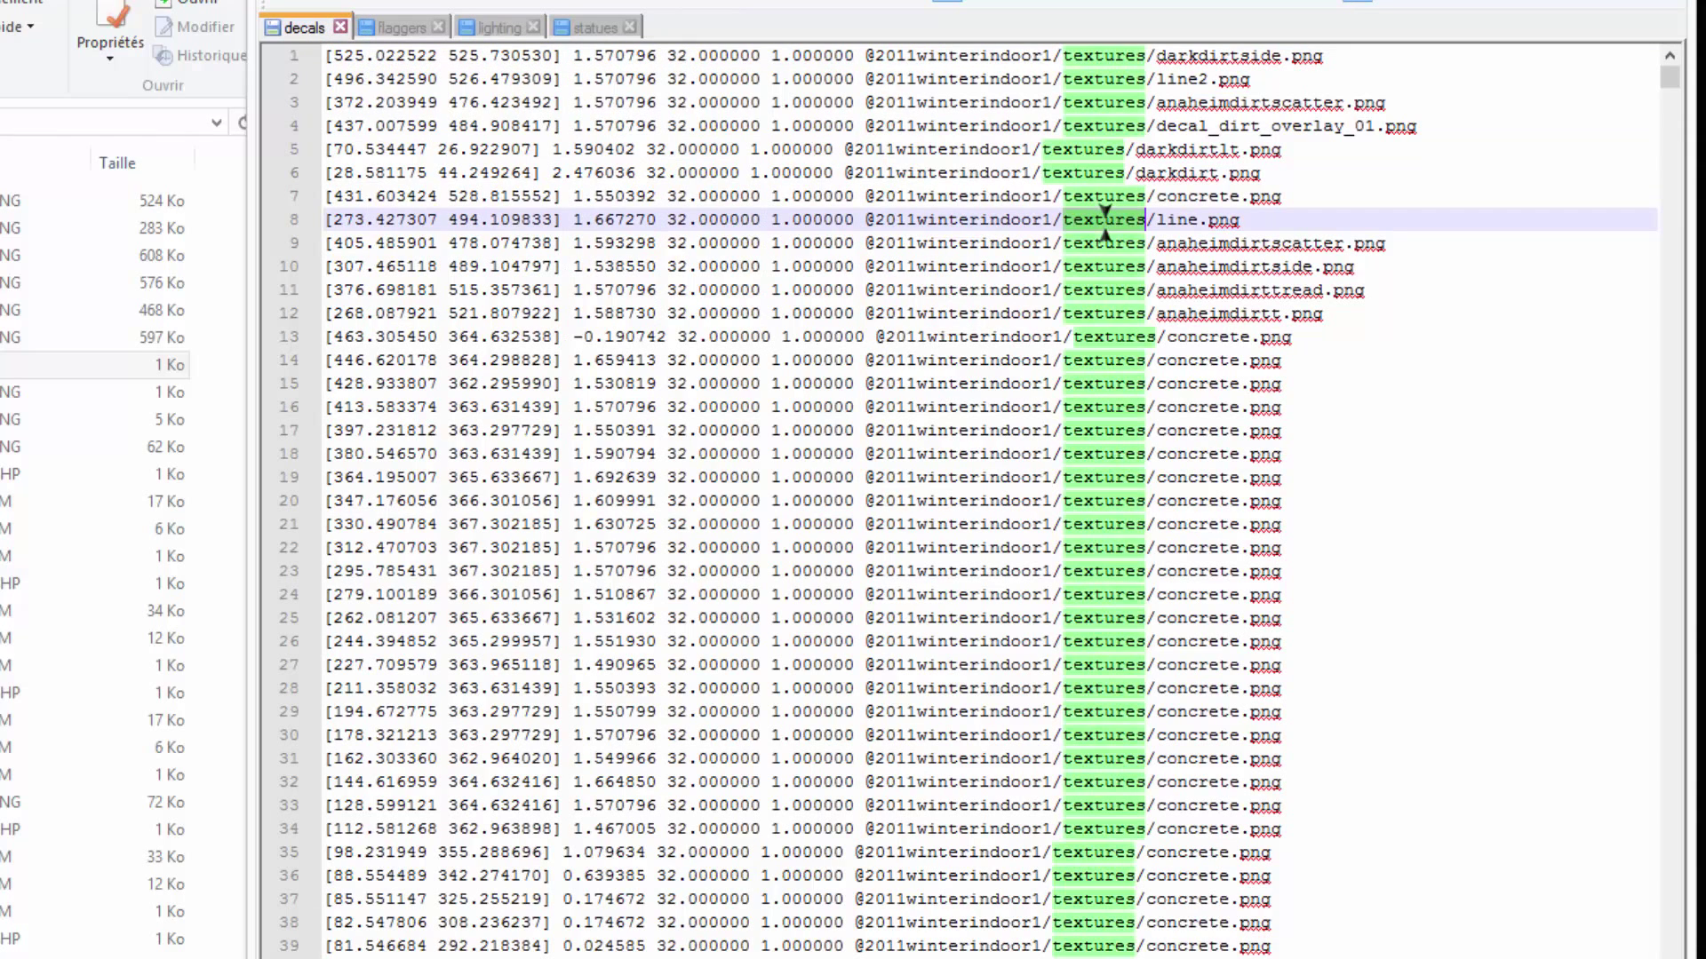
left_click(1109, 313)
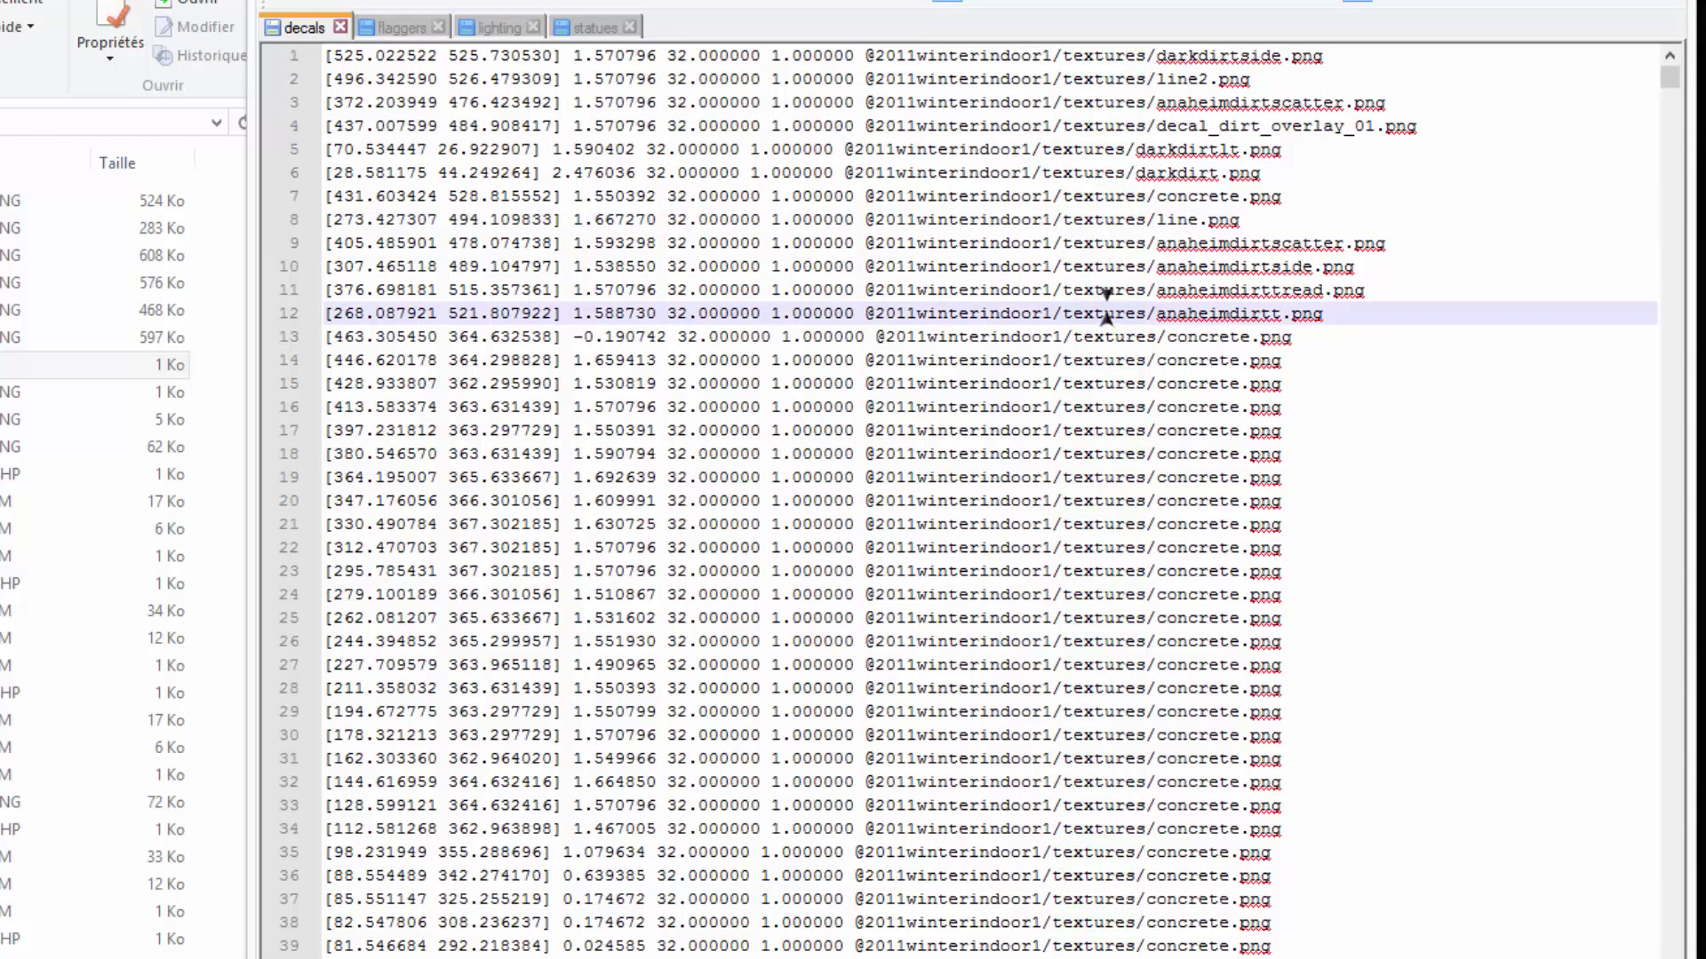
left_click(1069, 219)
double_click(1071, 219)
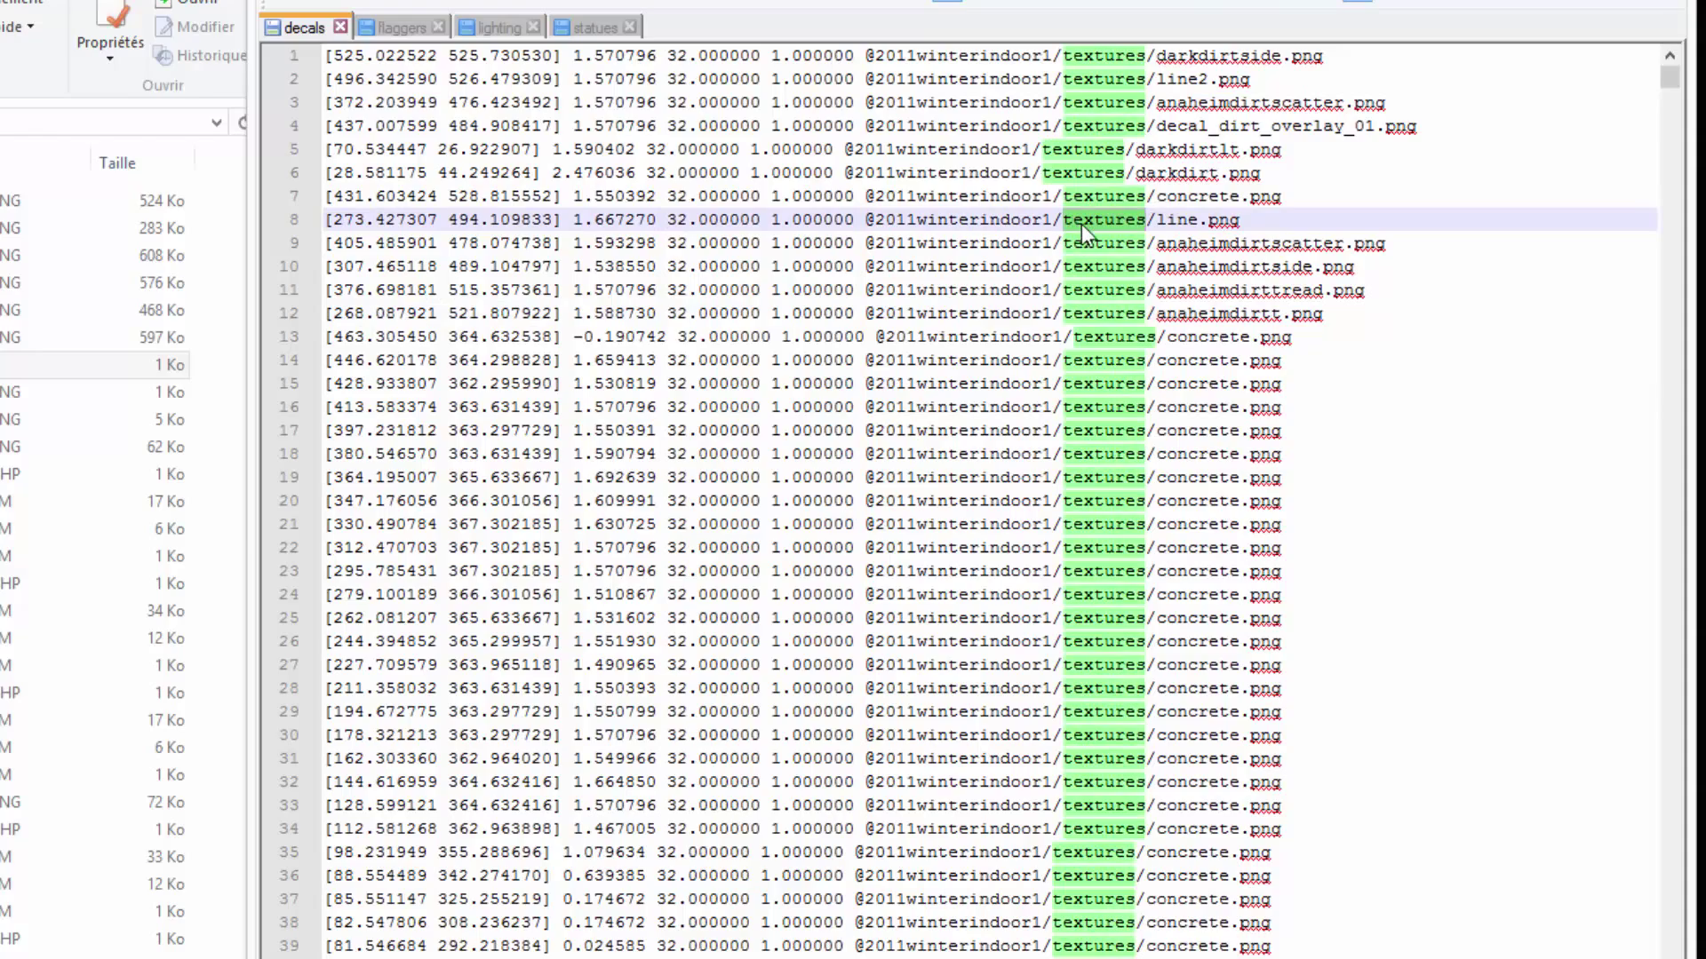
middle_click(1073, 242)
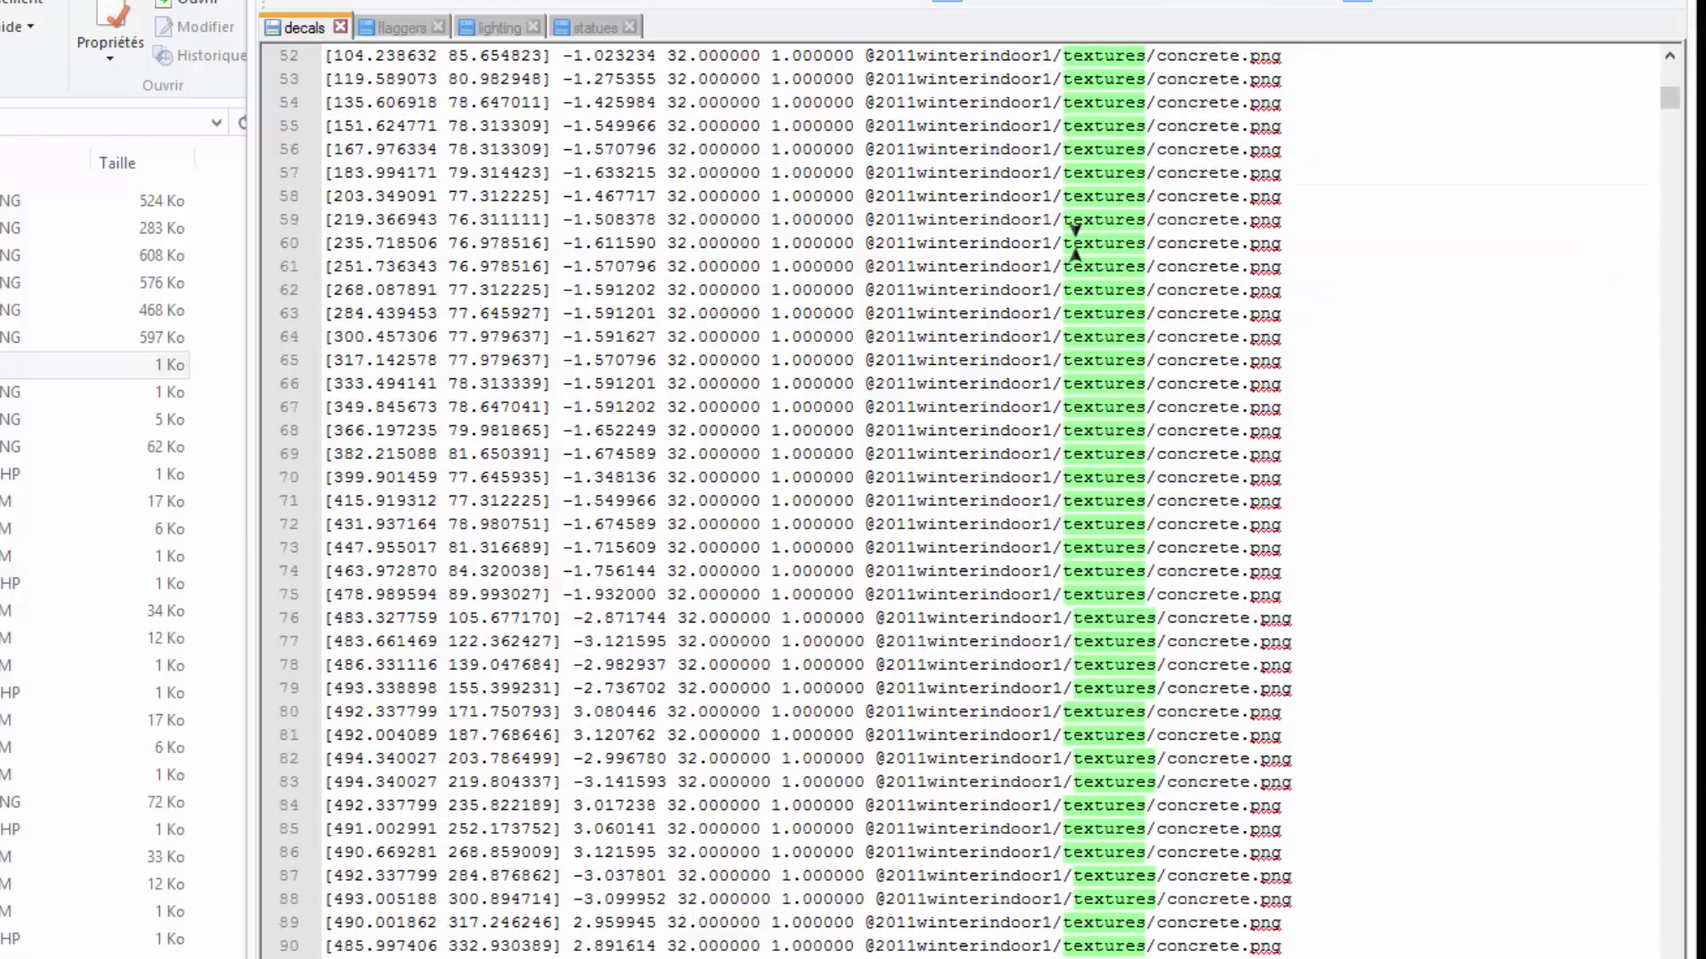
left_click(1086, 174)
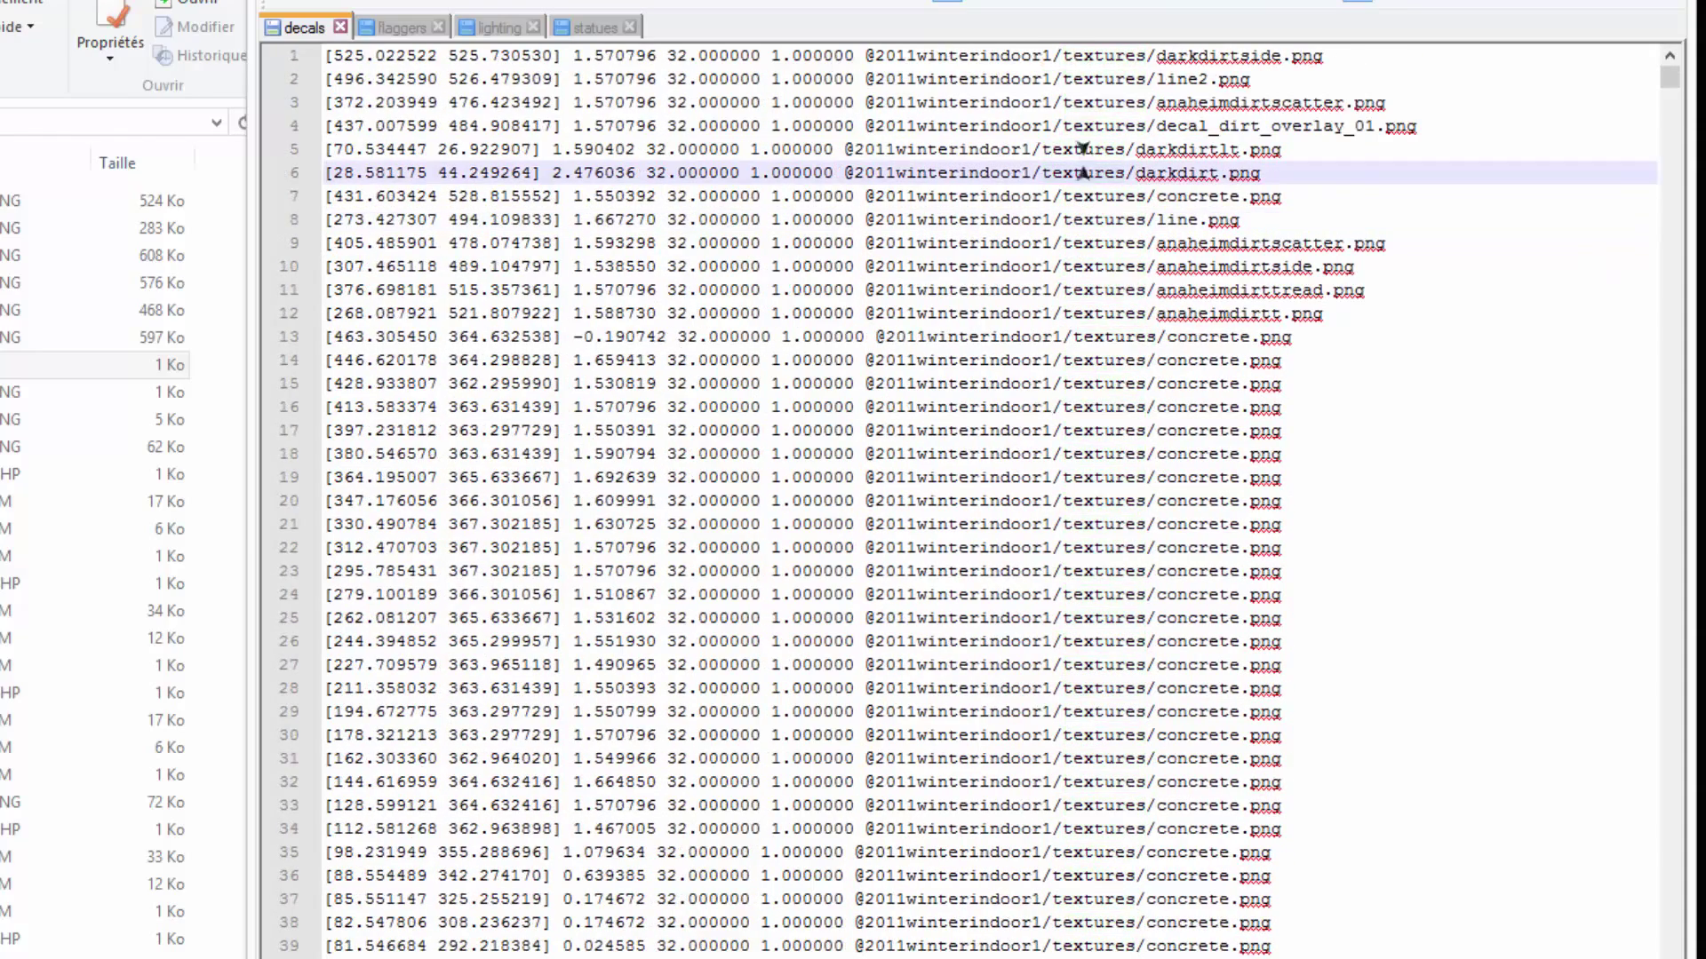
Step: Replace every occurrence of "textures/" in the decals file with nothing
left_click(1063, 54)
left_click_drag(1063, 54, 1153, 54)
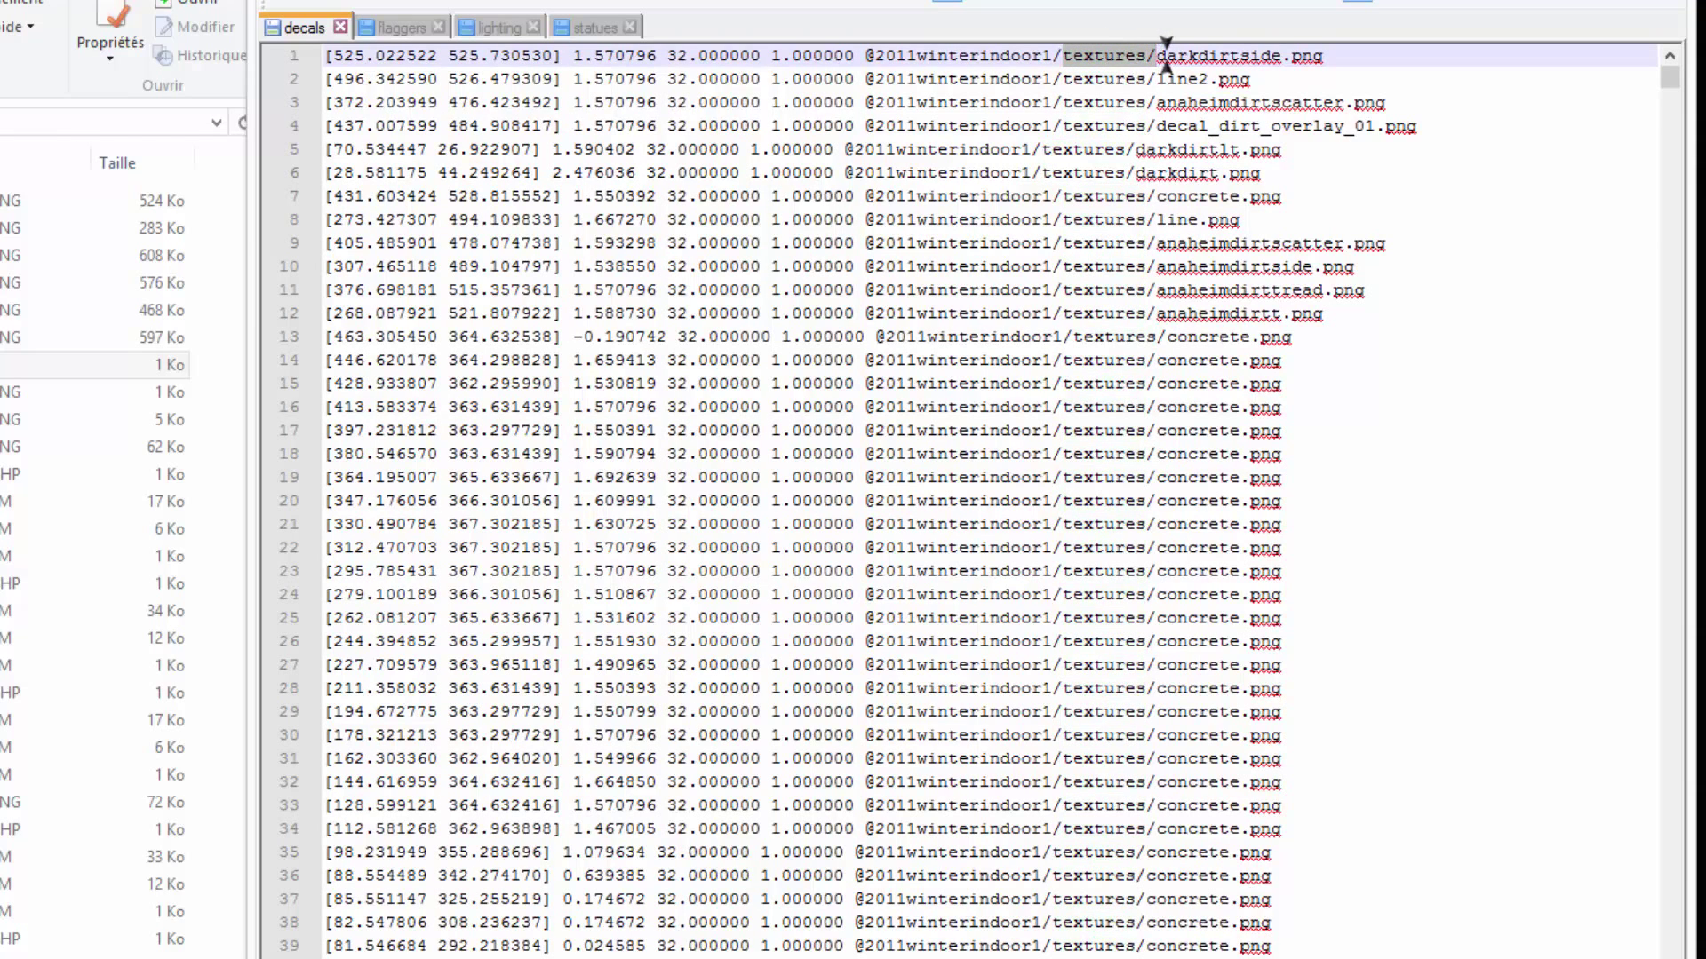
key("ctrl+f")
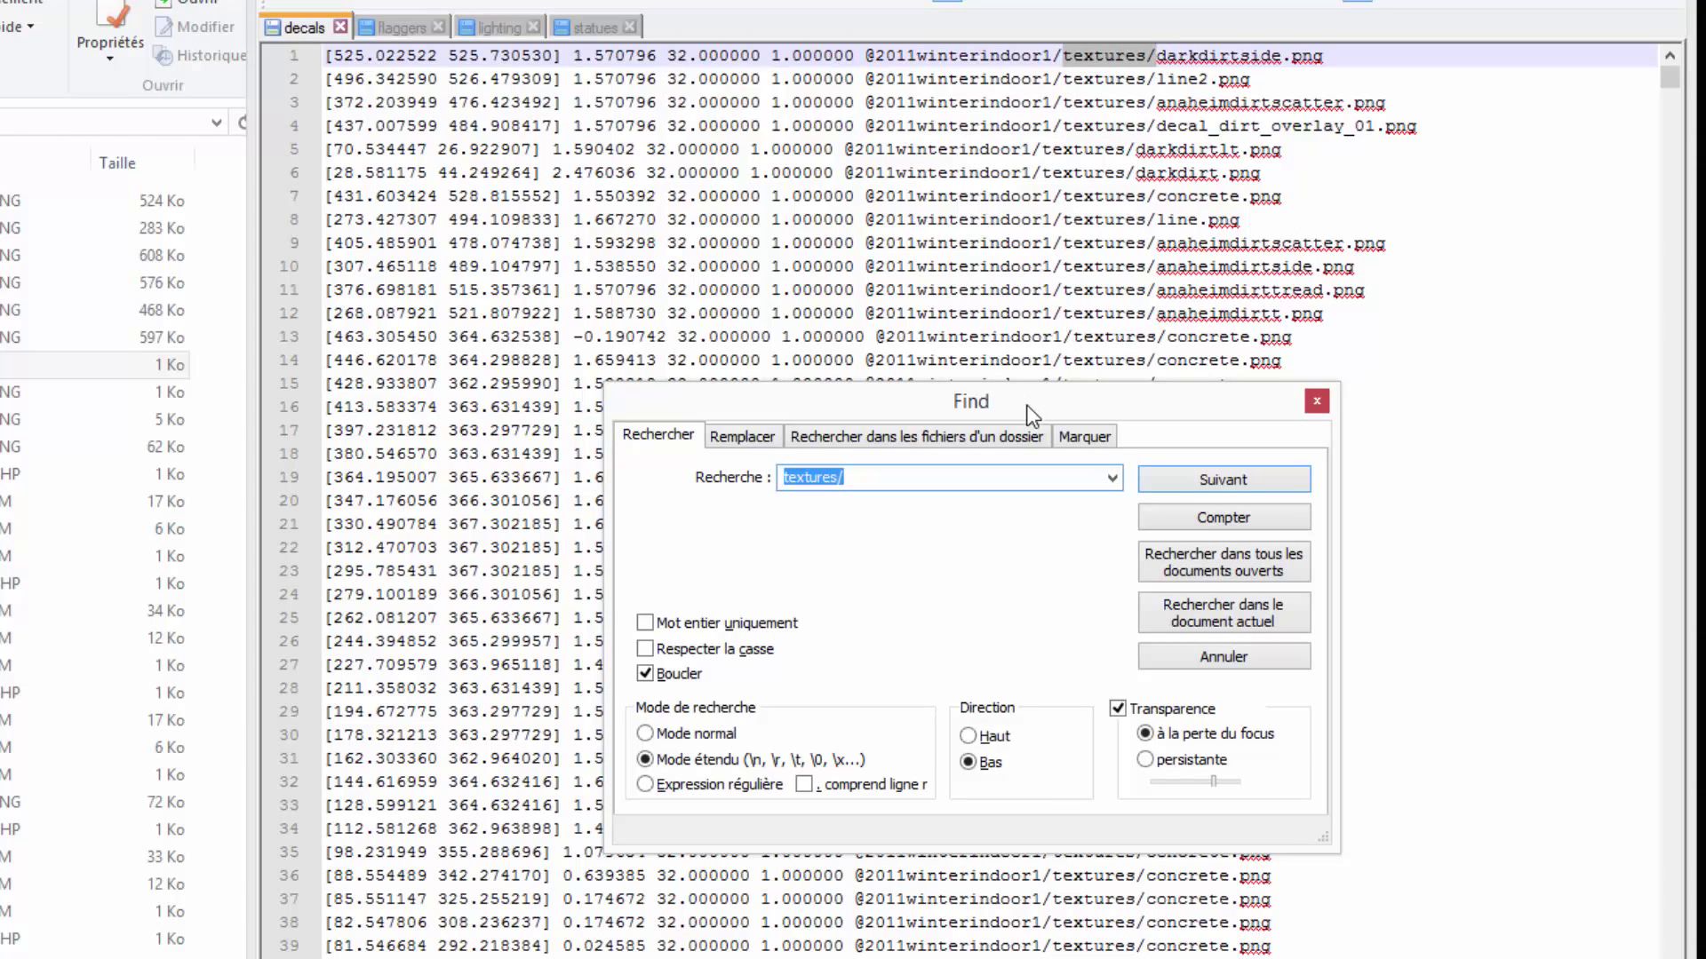
left_click_drag(1031, 415, 841, 348)
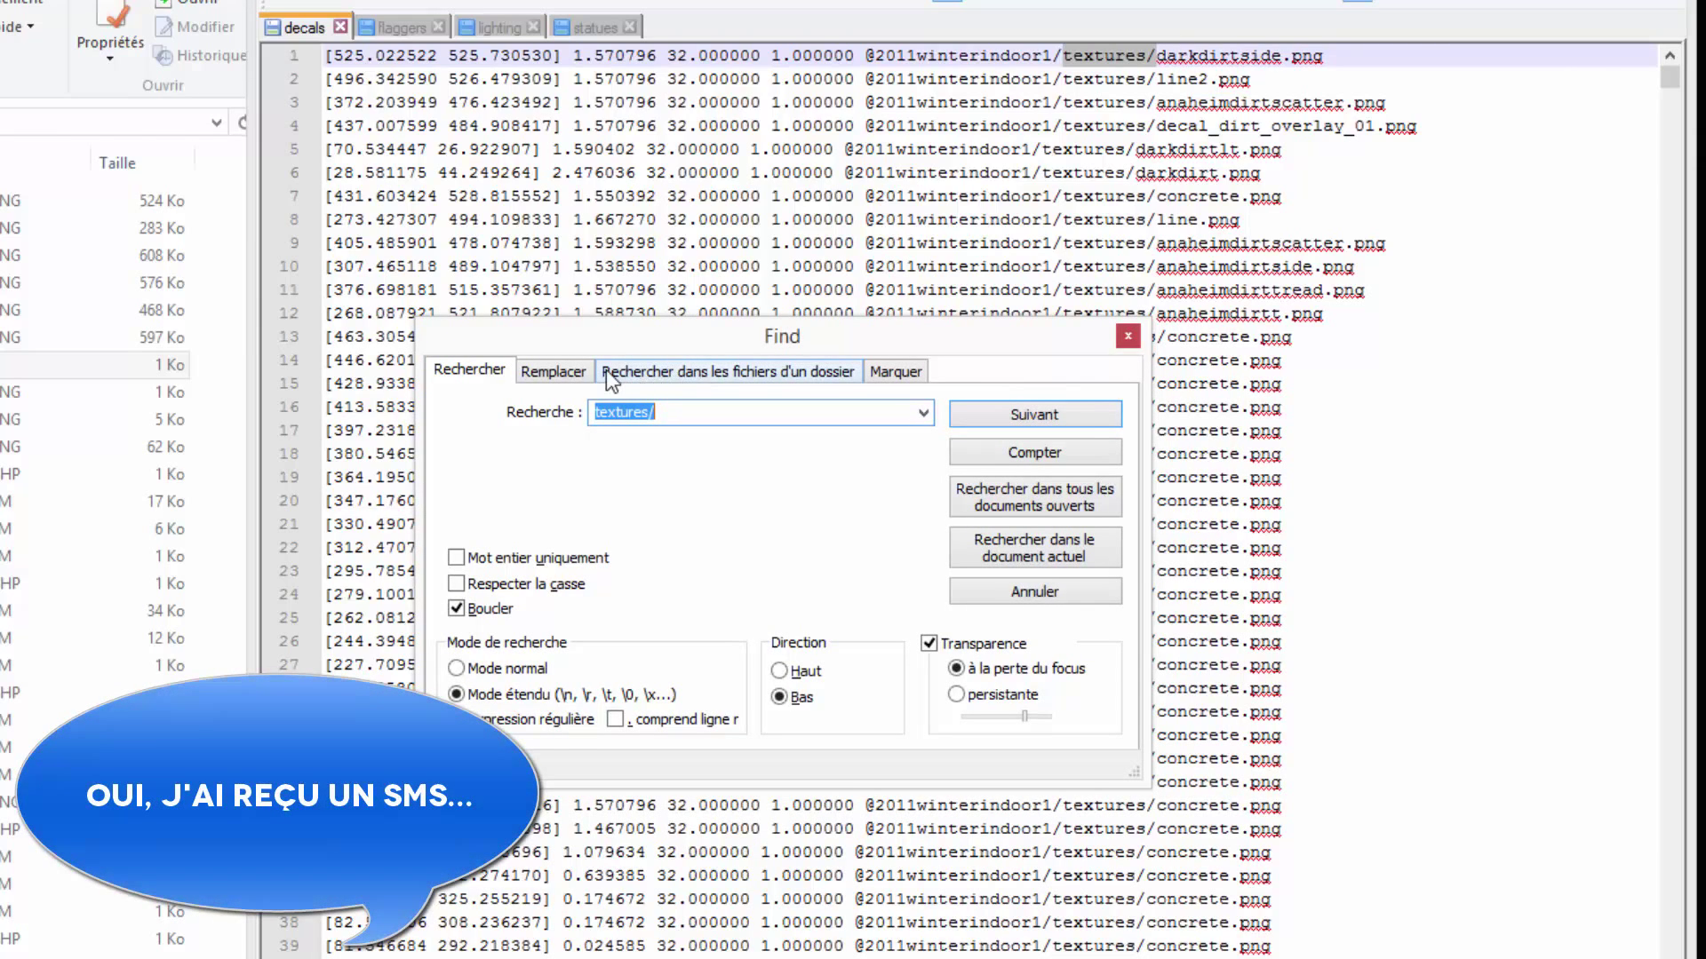
left_click(572, 375)
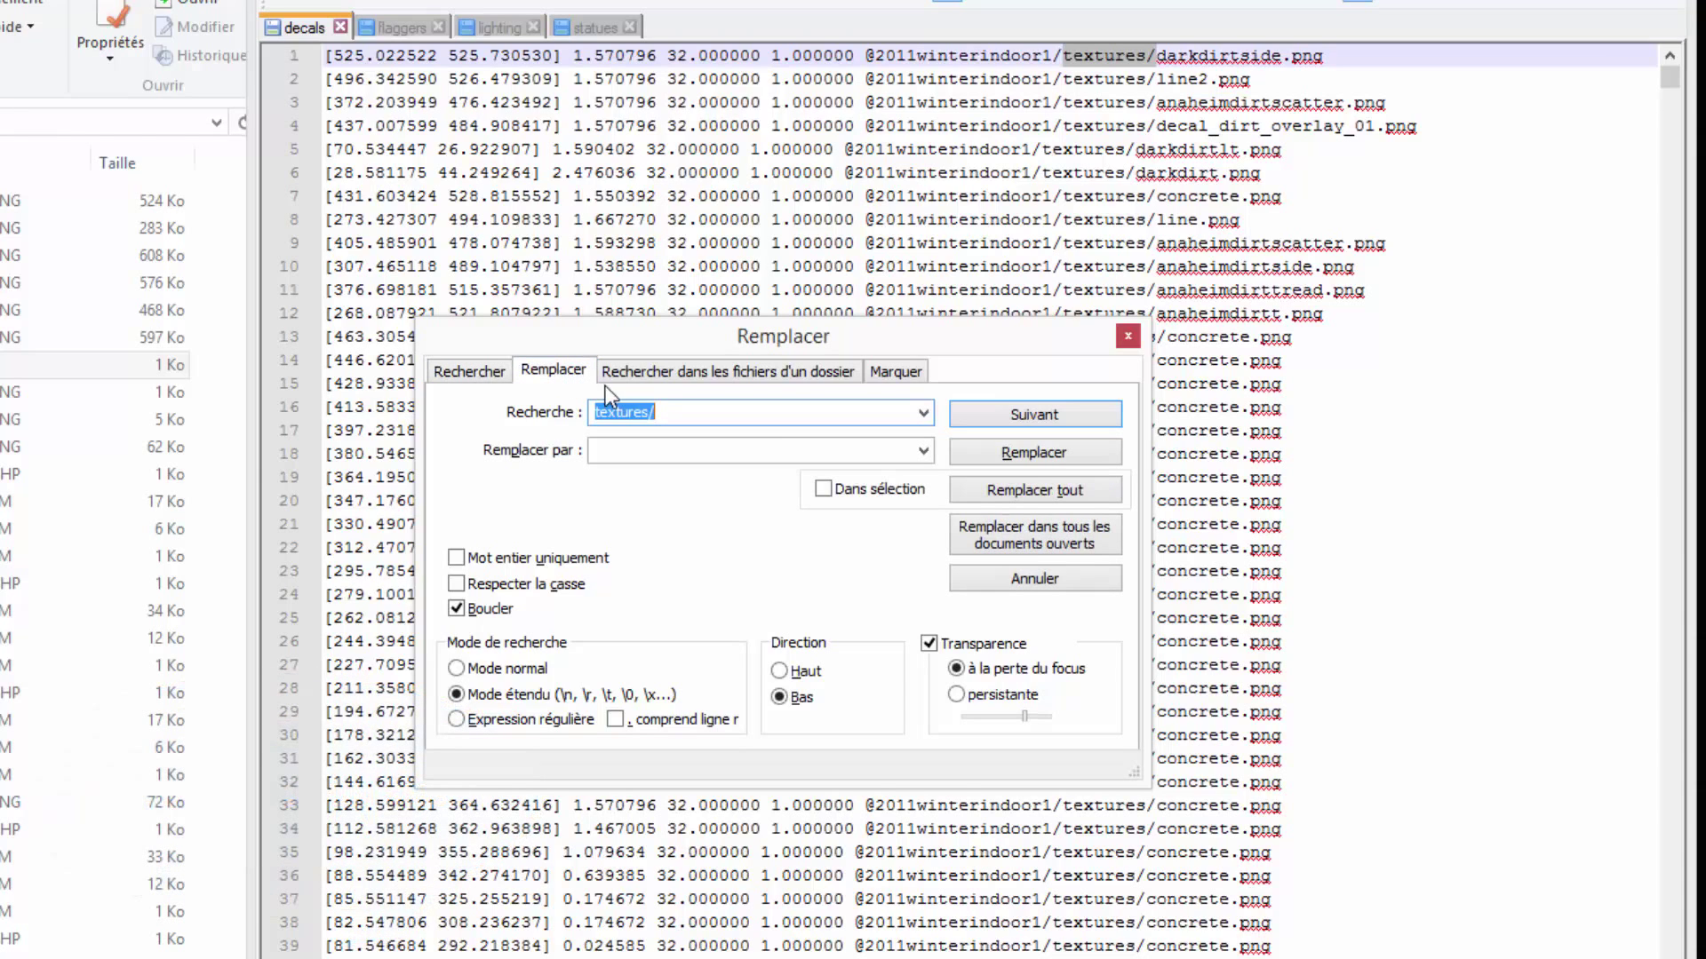
left_click(643, 450)
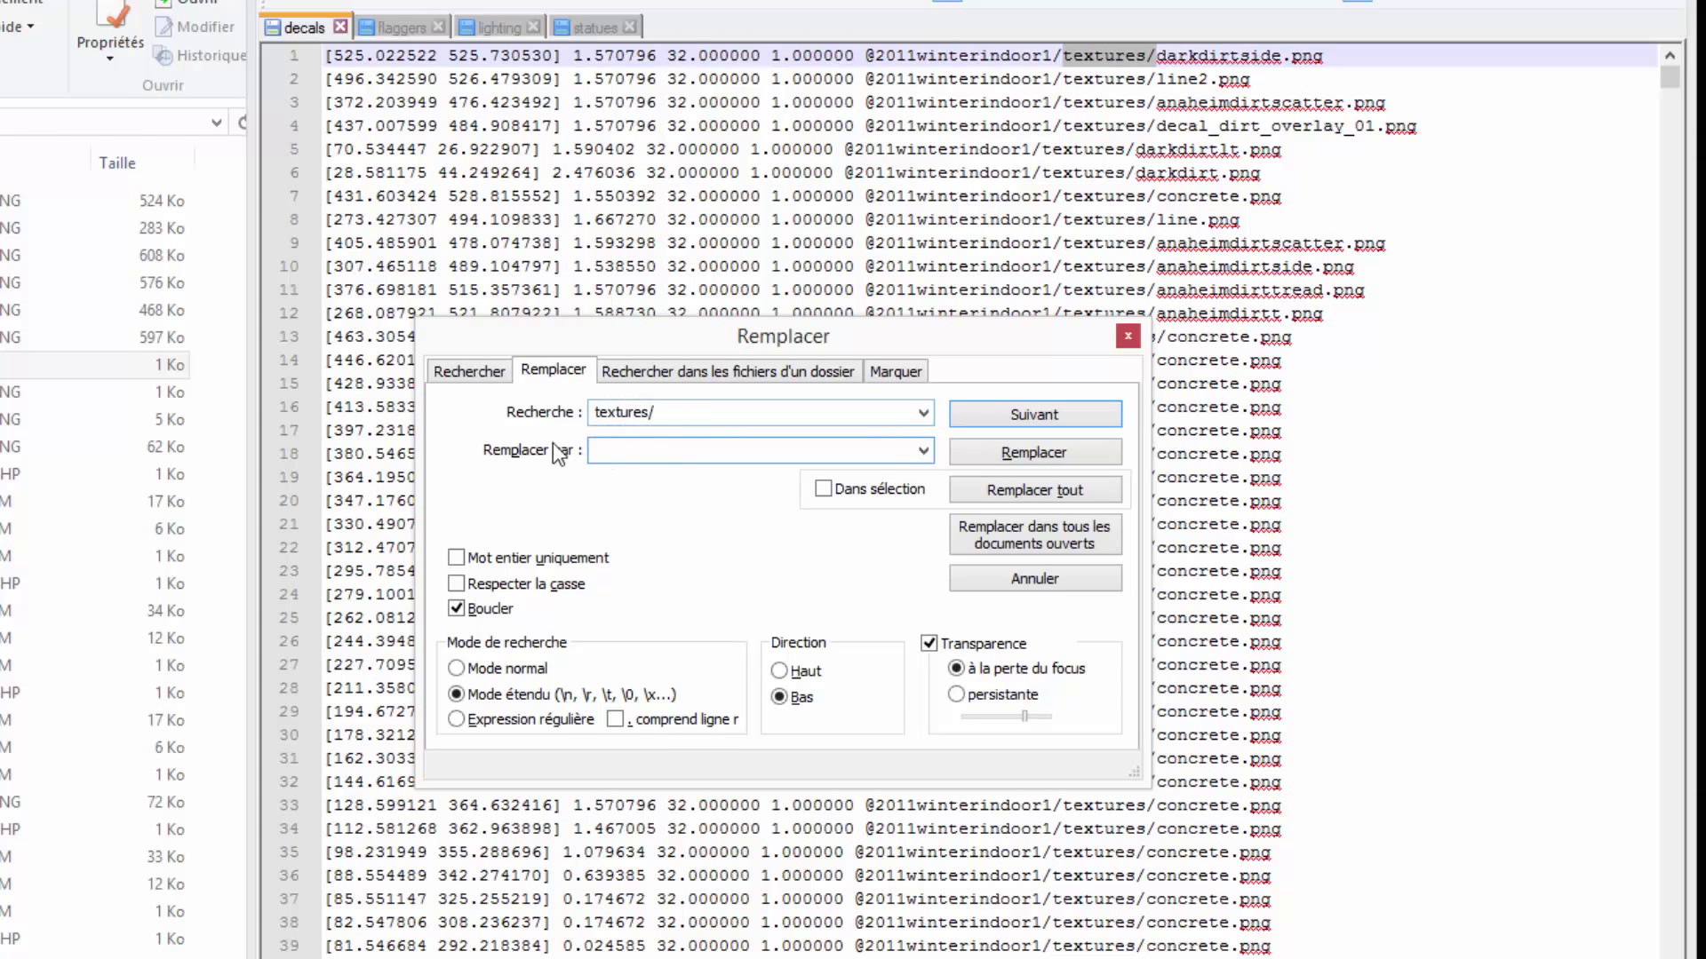
left_click(1059, 490)
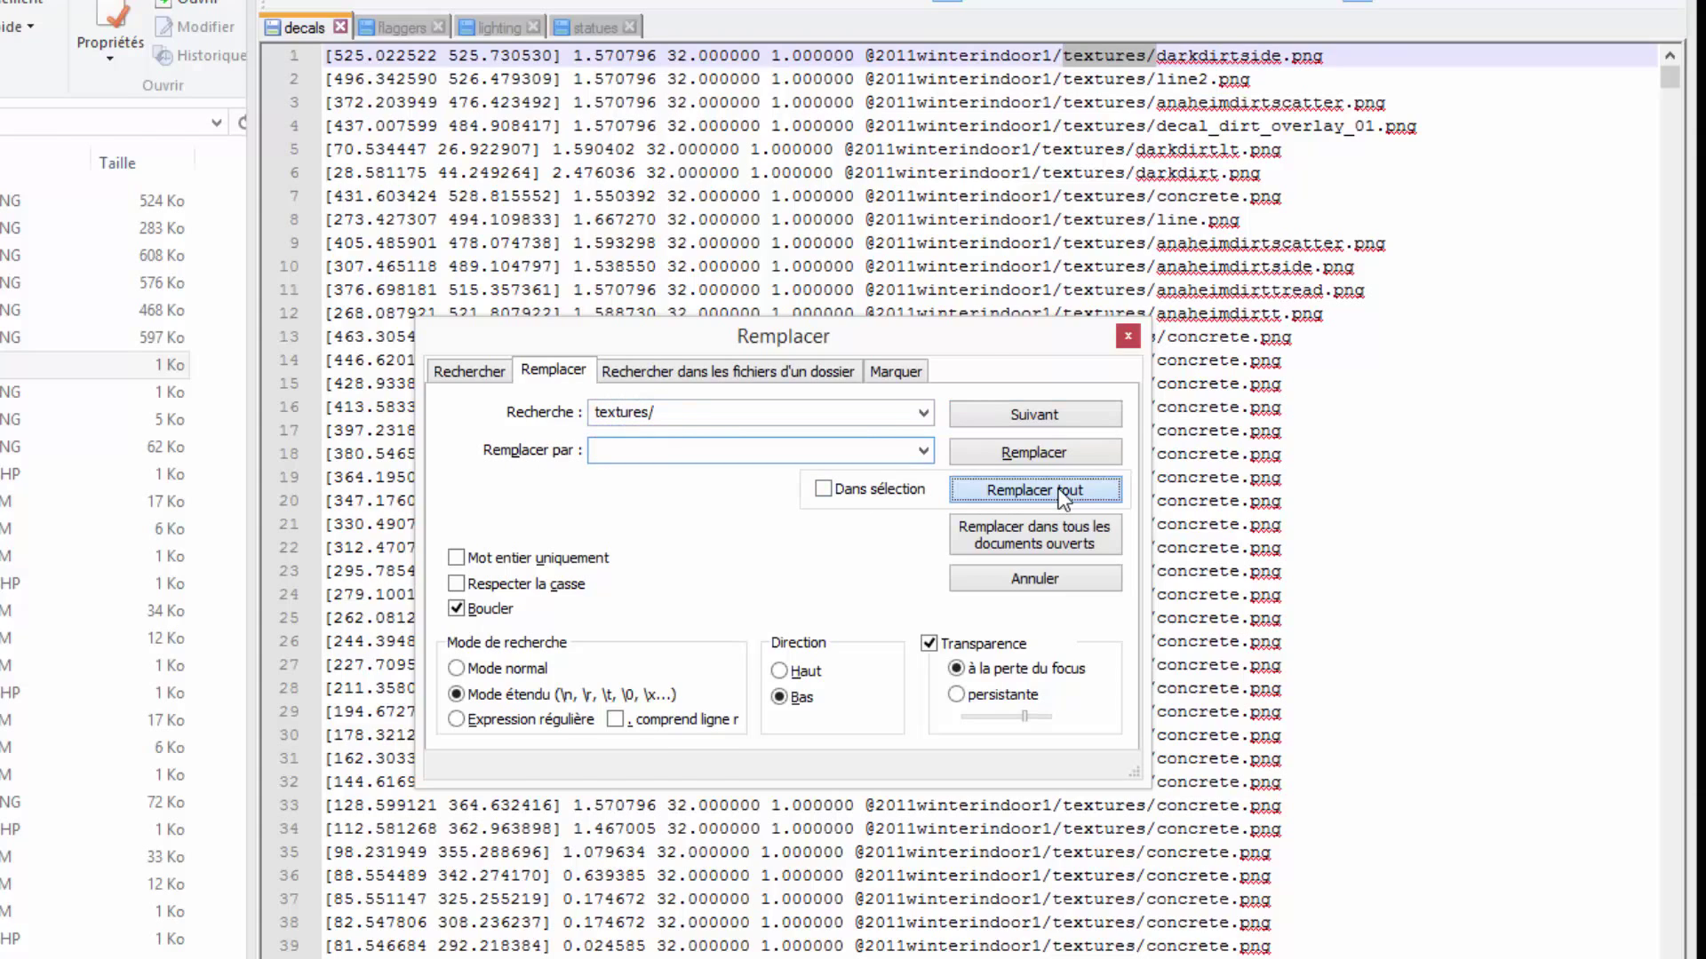
Step: Move the Replace dialog clear of the text and check the image paths down through the decals file
left_click_drag(976, 334, 345, 258)
middle_click(1312, 583)
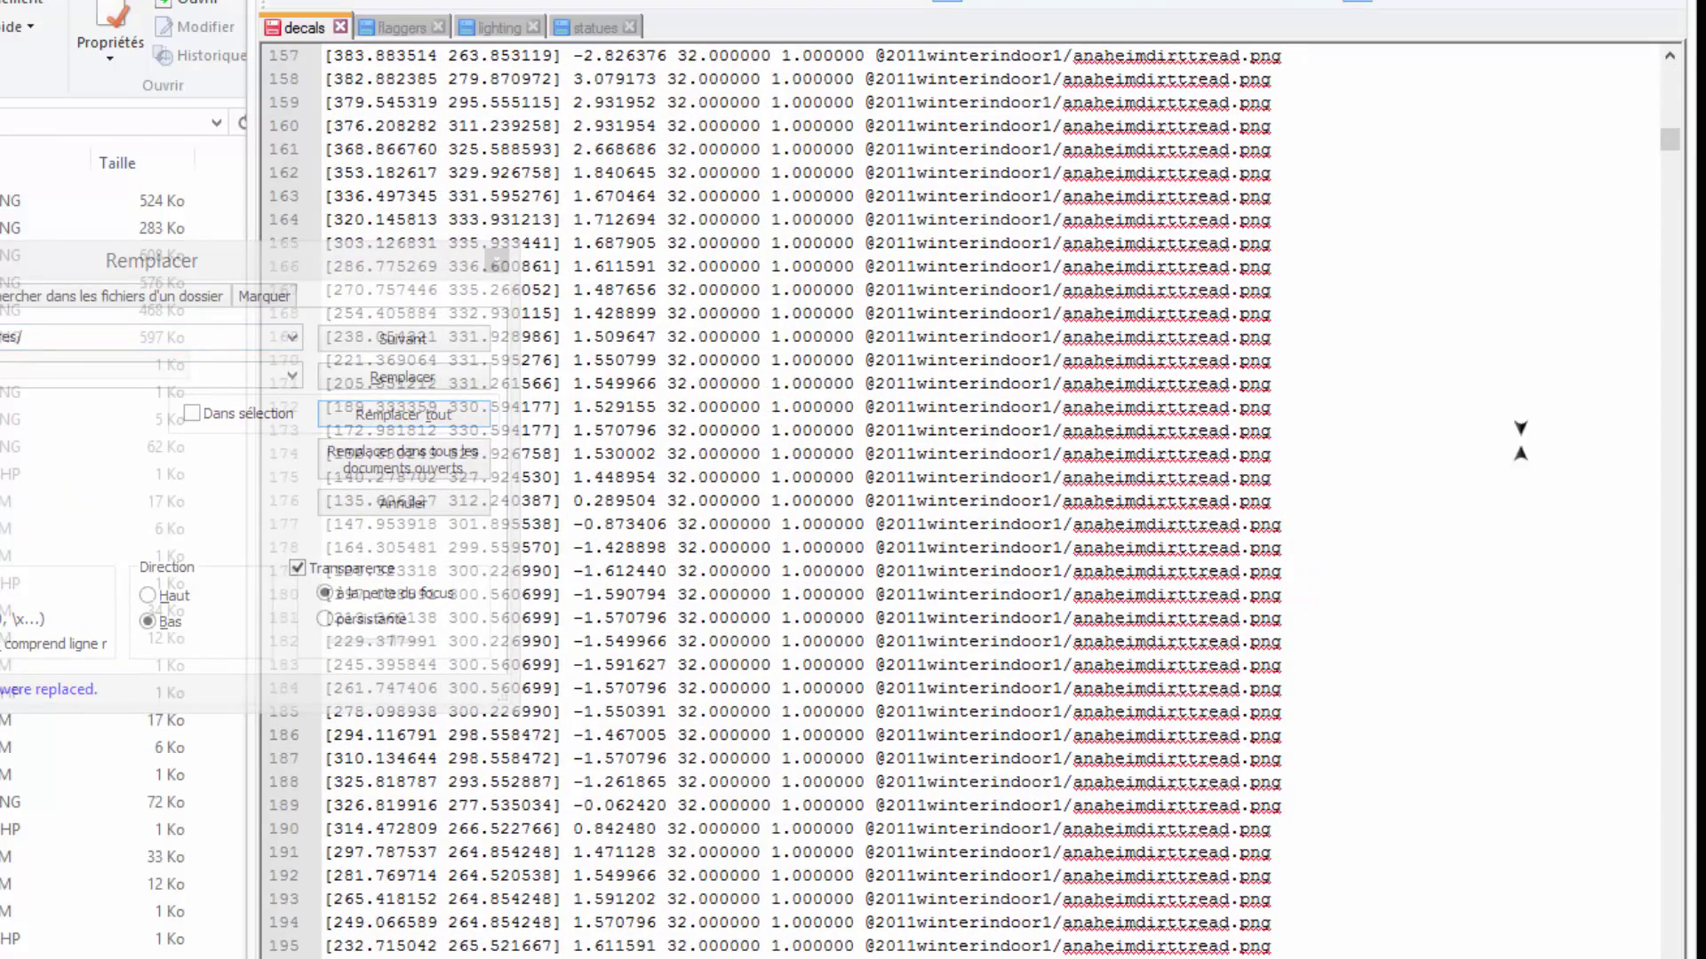
left_click_drag(1670, 140, 1670, 800)
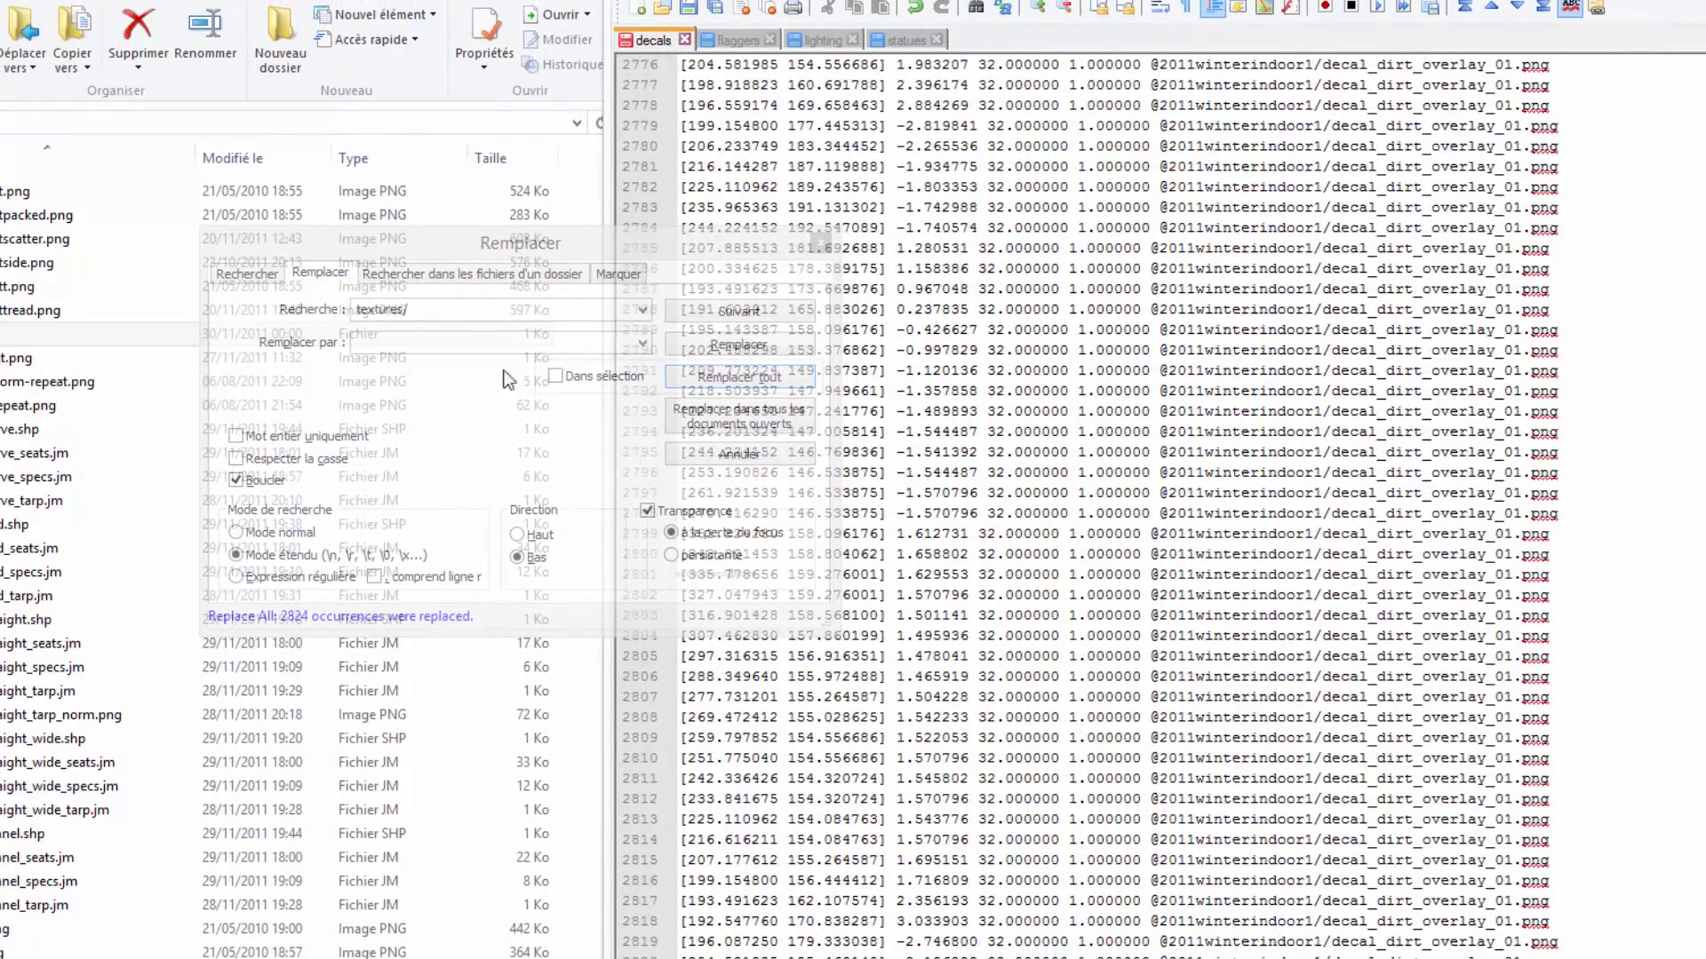
Step: Save and close the decals file, and move the Replace dialog clear of the flaggers text
left_click(688, 9)
left_click(684, 40)
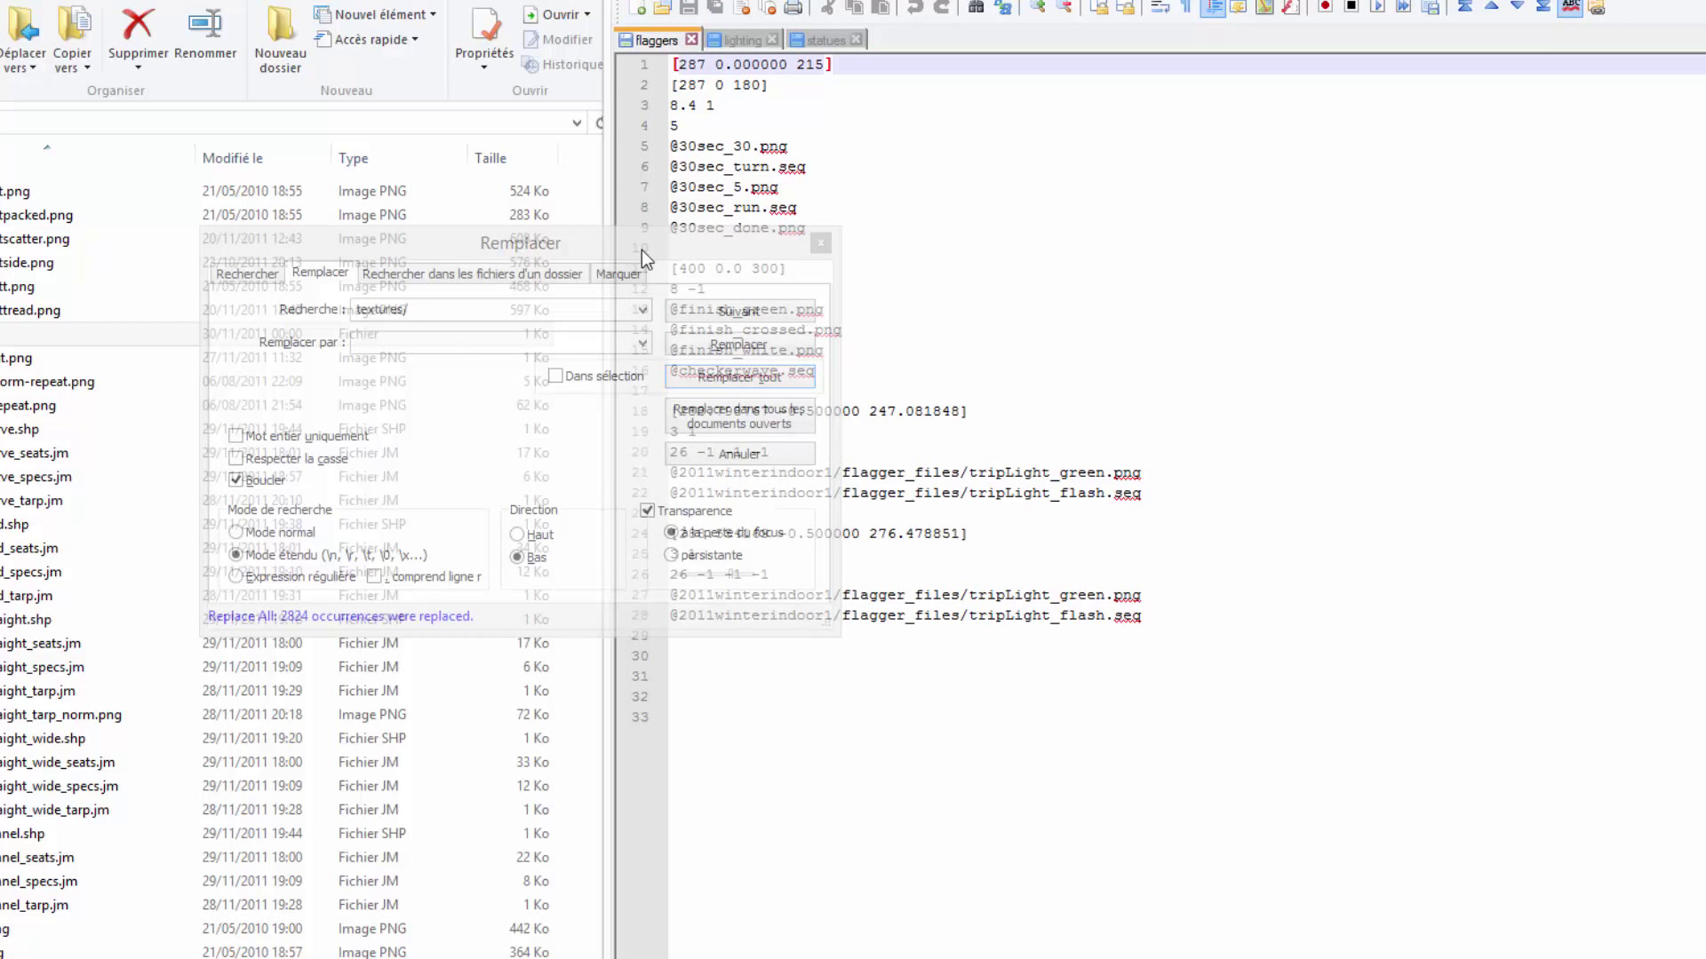
left_click_drag(678, 258, 420, 263)
Step: Replace every occurrence of "flagger_files/" in the flaggers file with nothing, and save and close the file
double_click(876, 492)
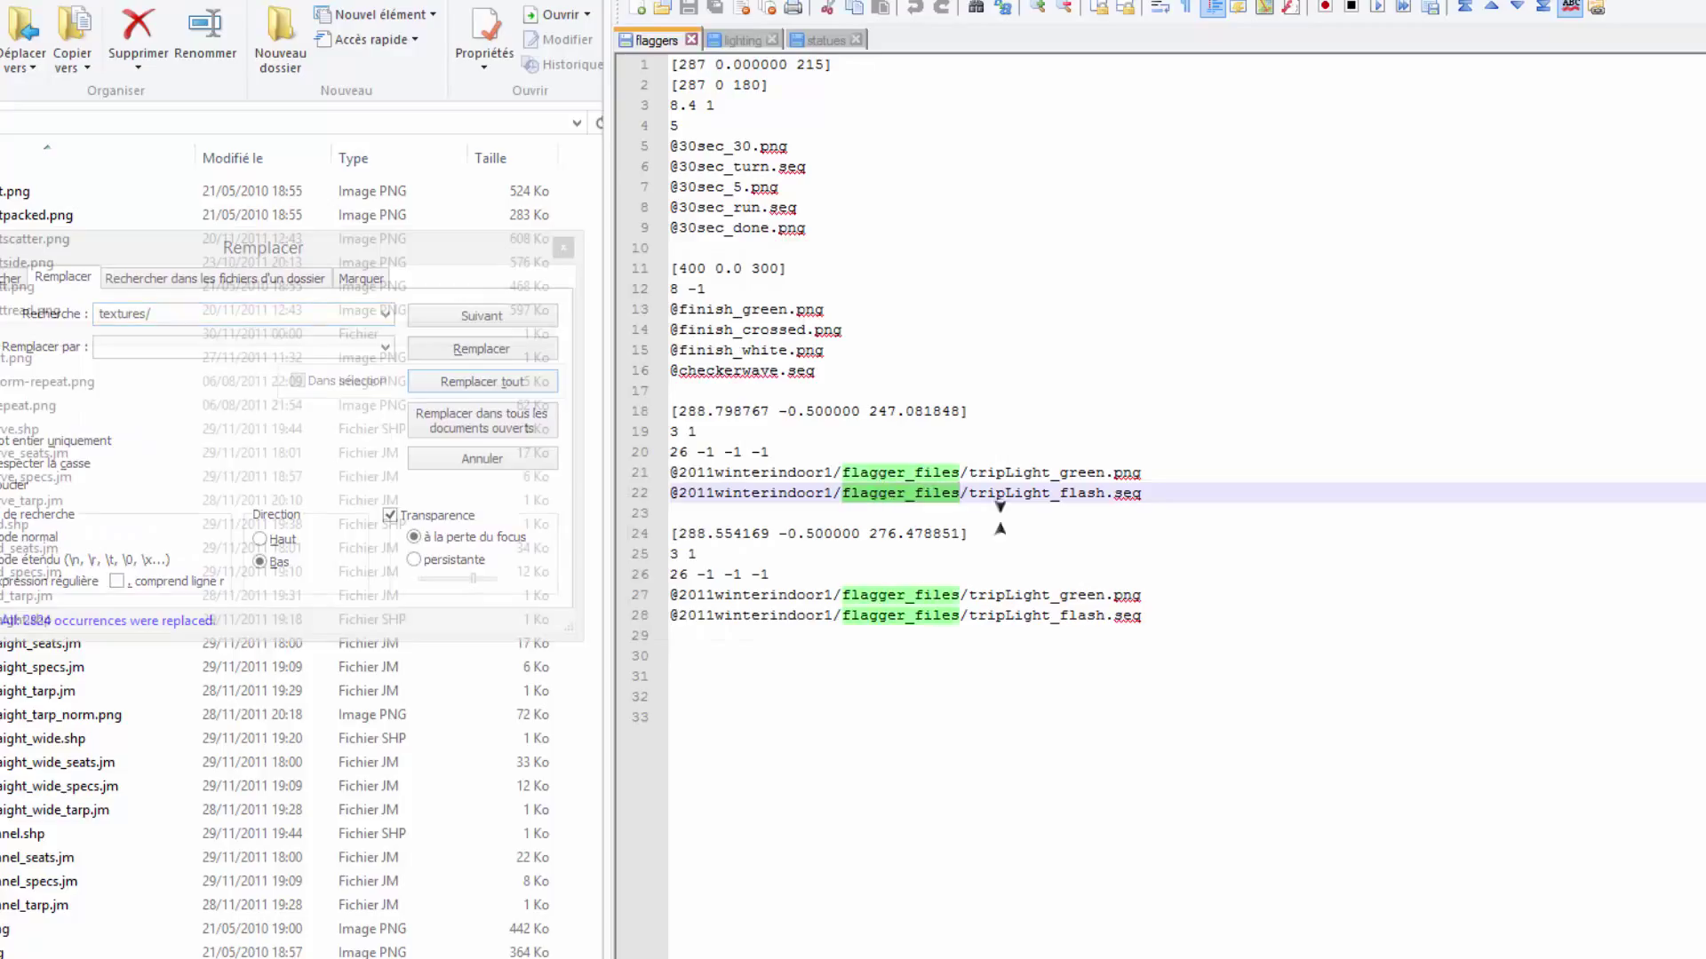
left_click(916, 493)
left_click_drag(844, 472, 969, 472)
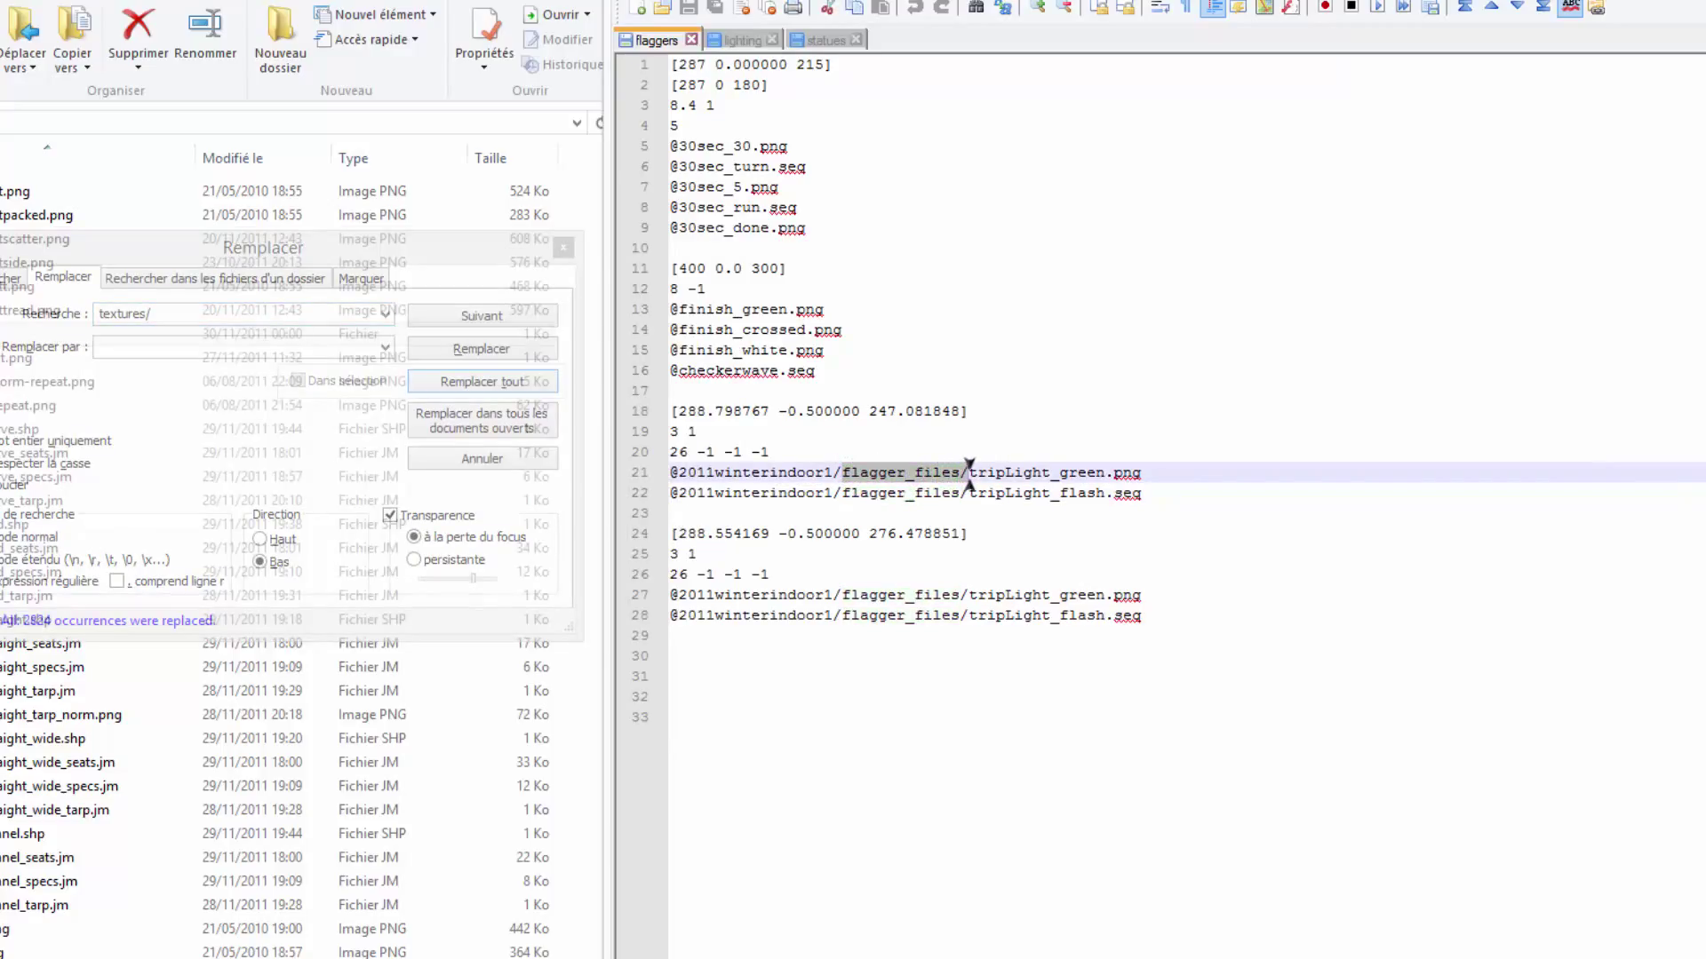
key("ctrl+f")
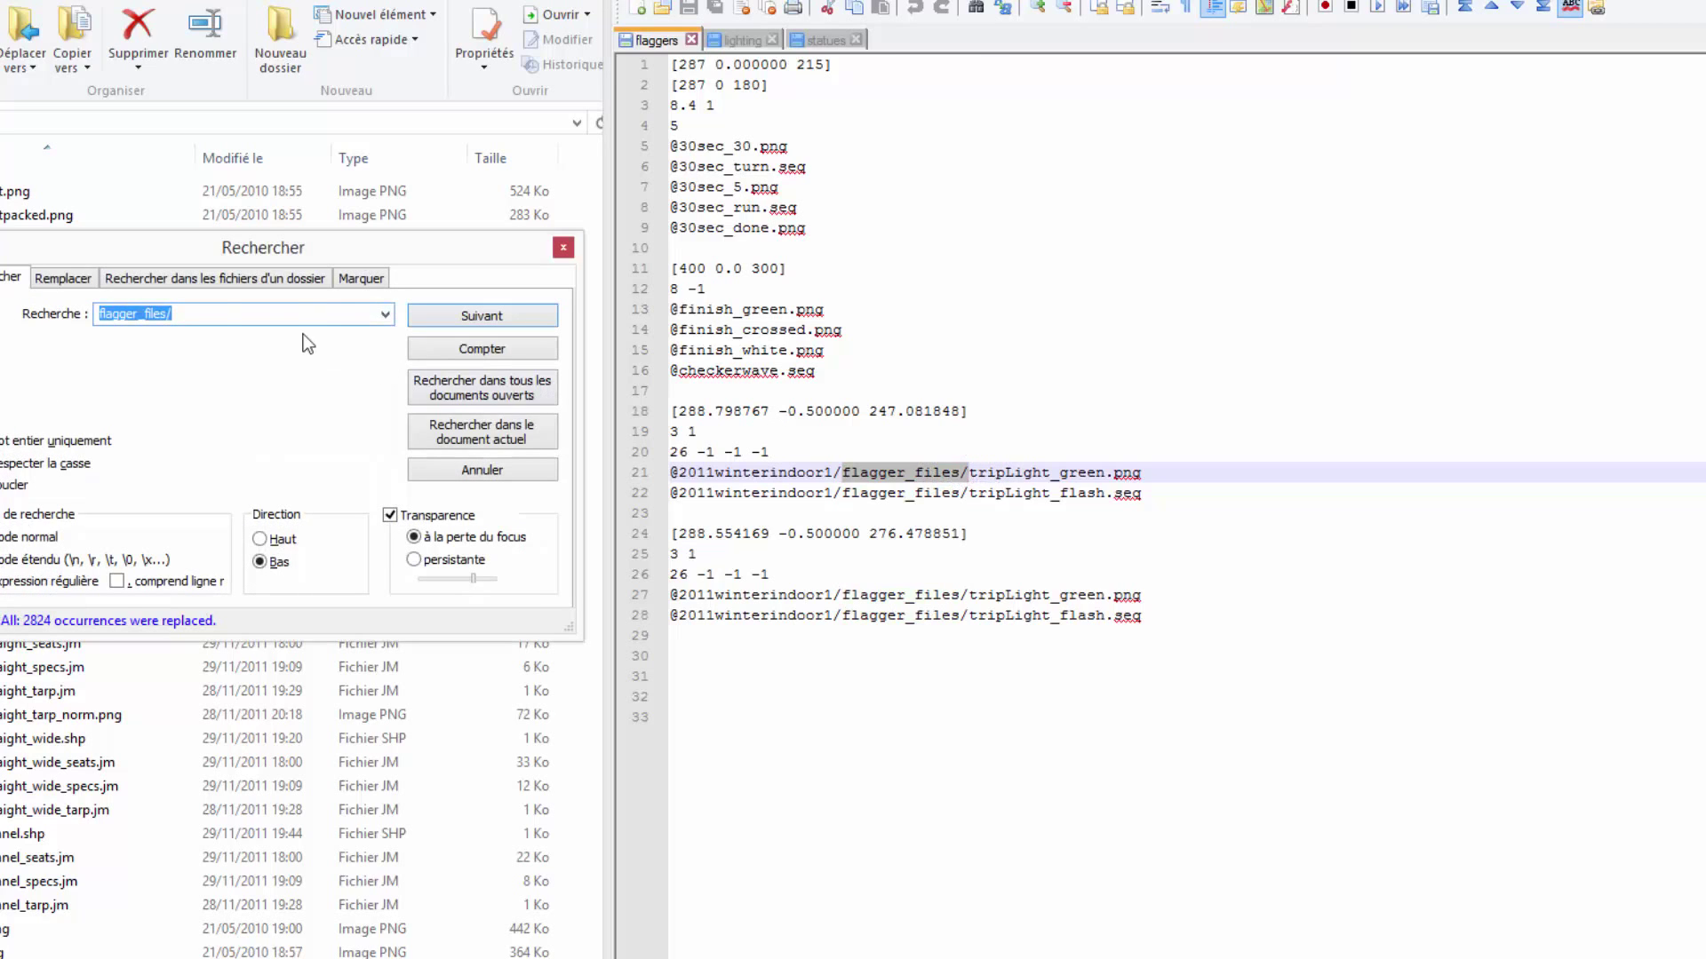
left_click(64, 278)
left_click(442, 377)
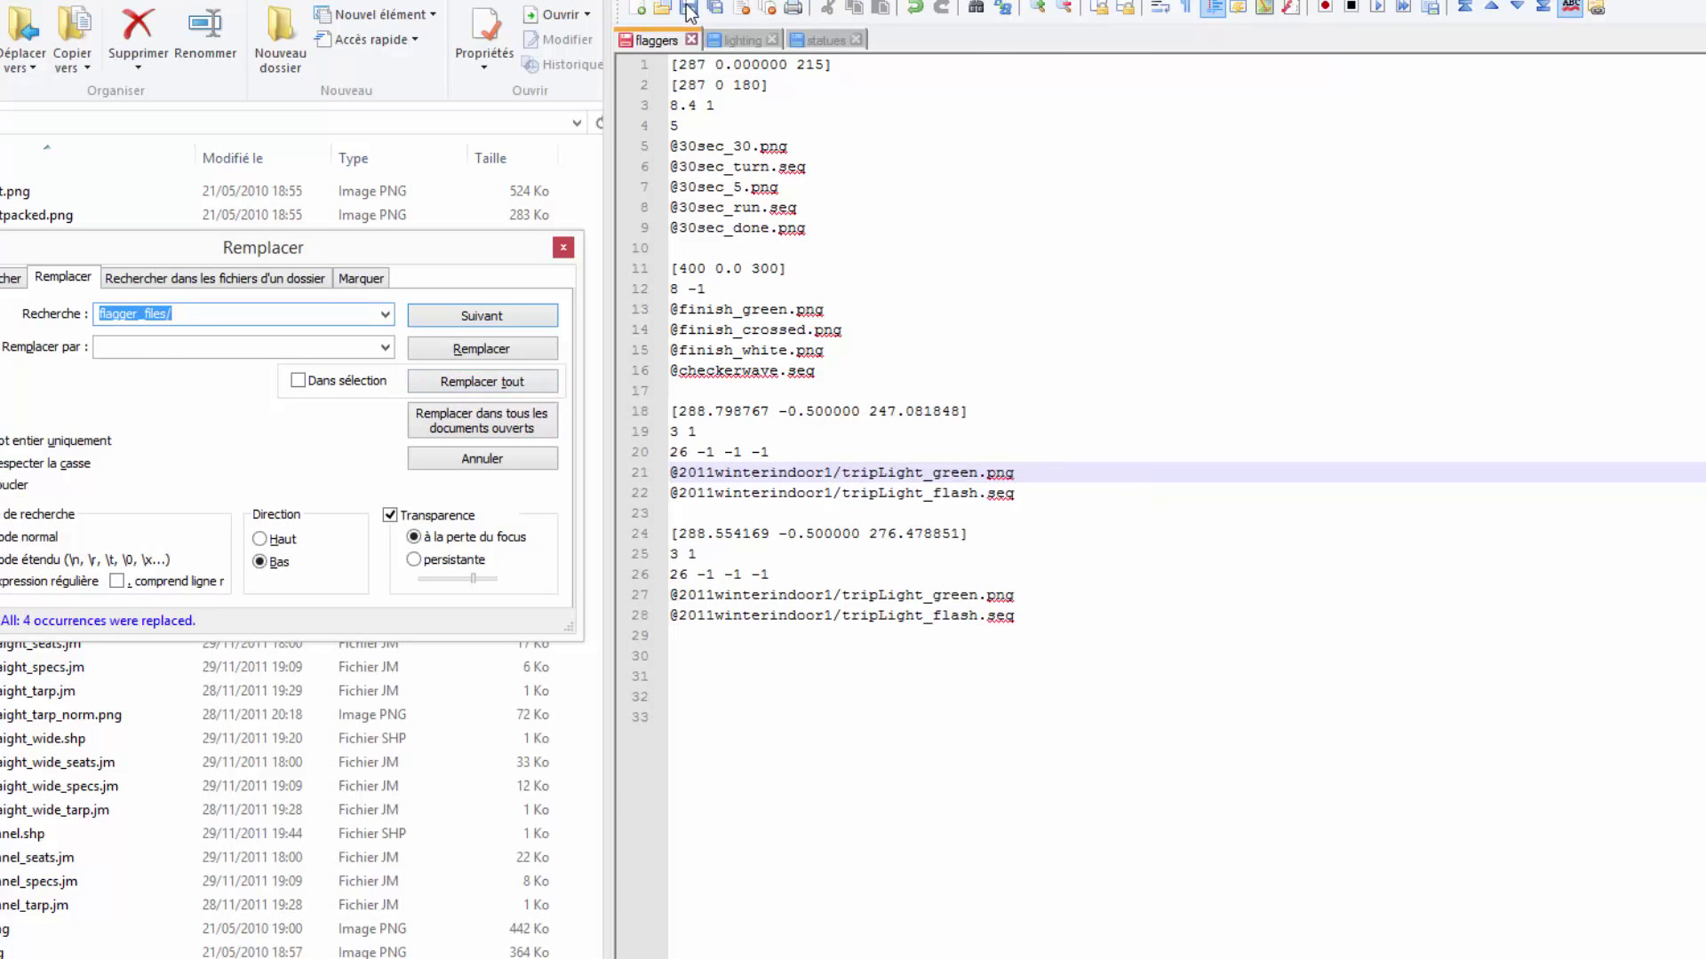
left_click(689, 11)
left_click(692, 40)
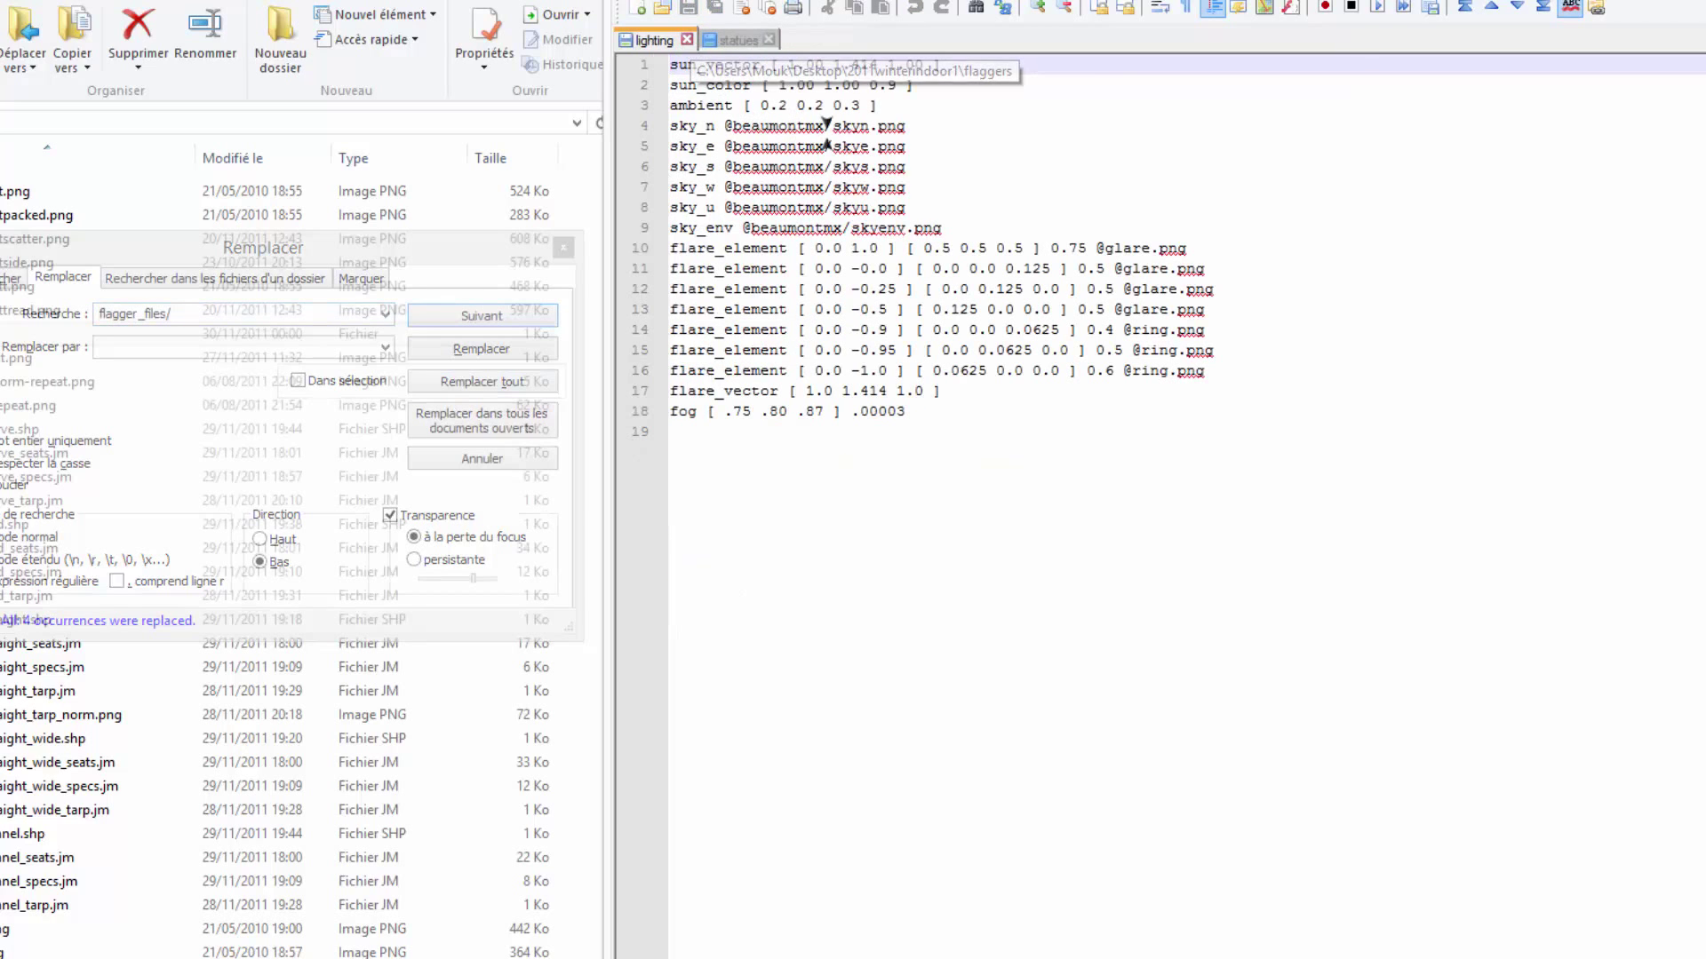
Step: Highlight beaumontmx in the lighting file to examine the sky image paths, and close the file
double_click(797, 166)
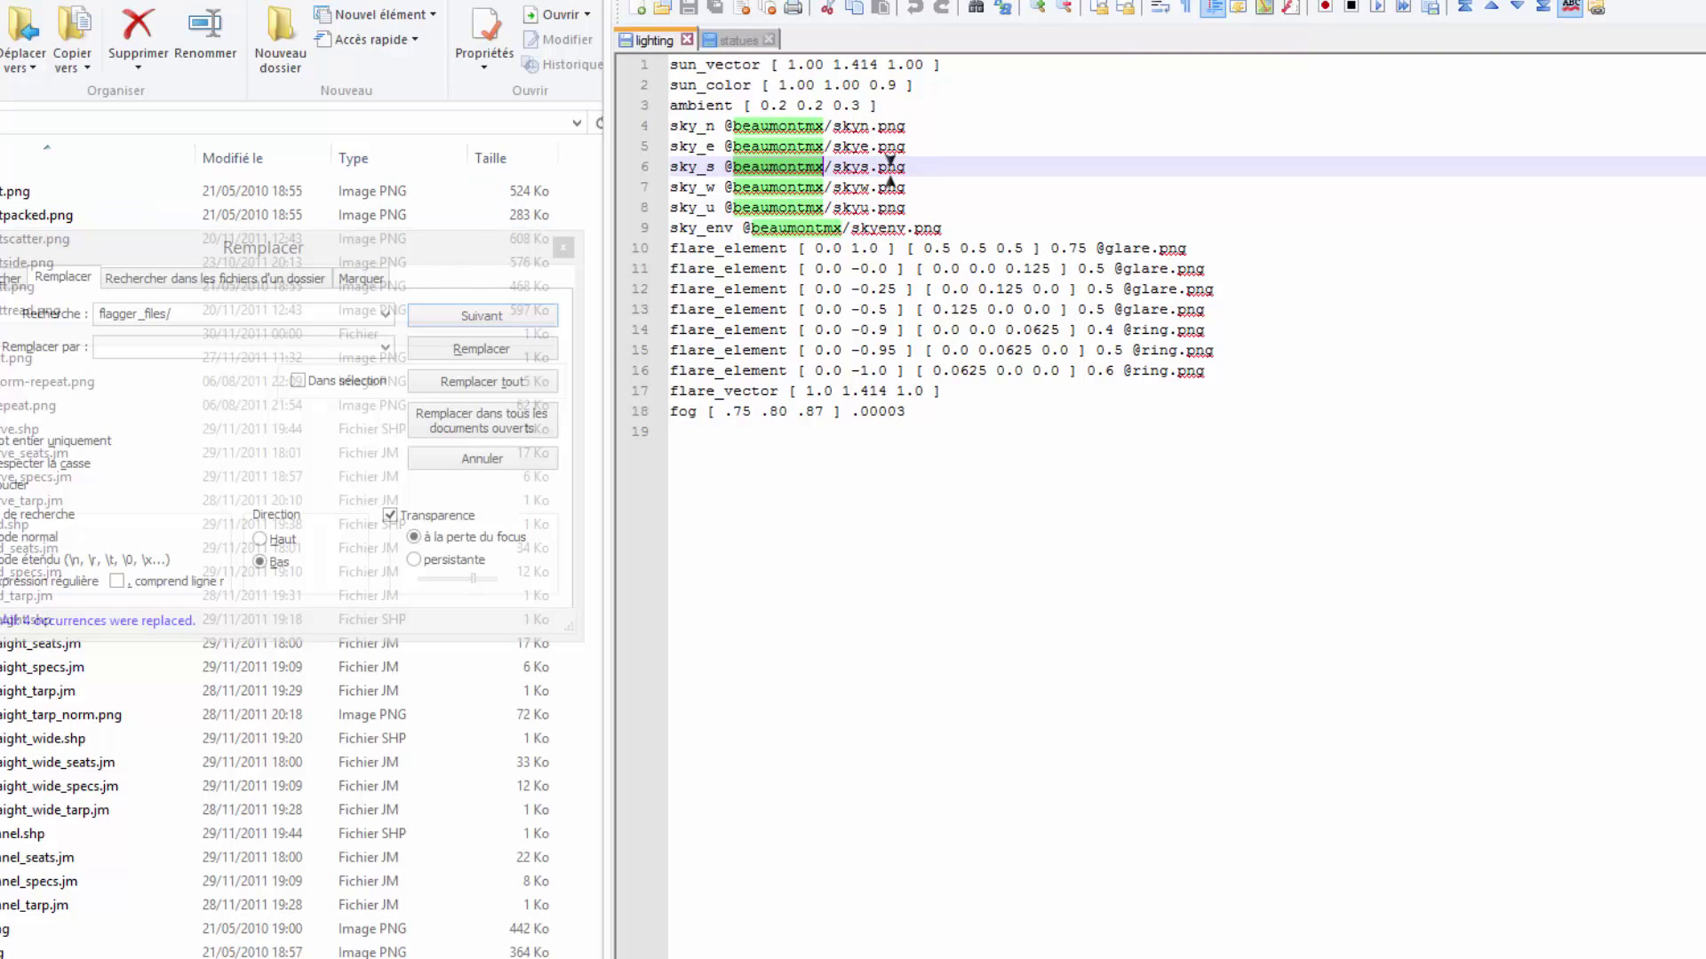
left_click(687, 40)
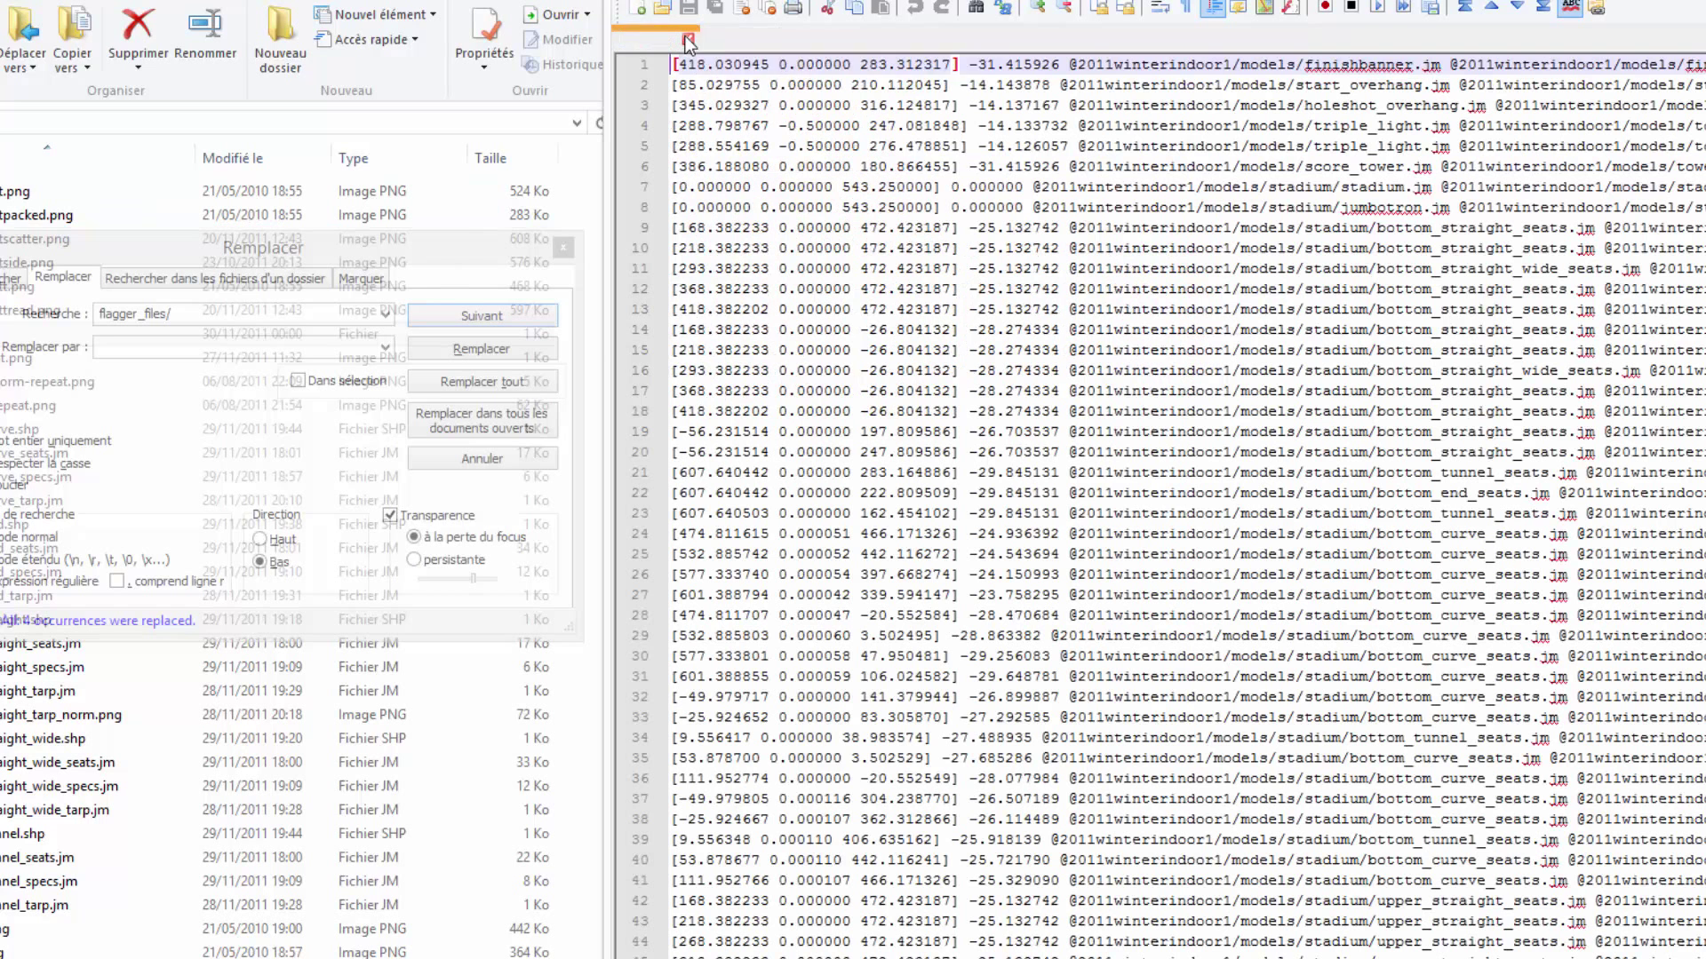
Step: Replace every occurrence of "stadium/" in the statues file with nothing
double_click(1263, 293)
double_click(1336, 309)
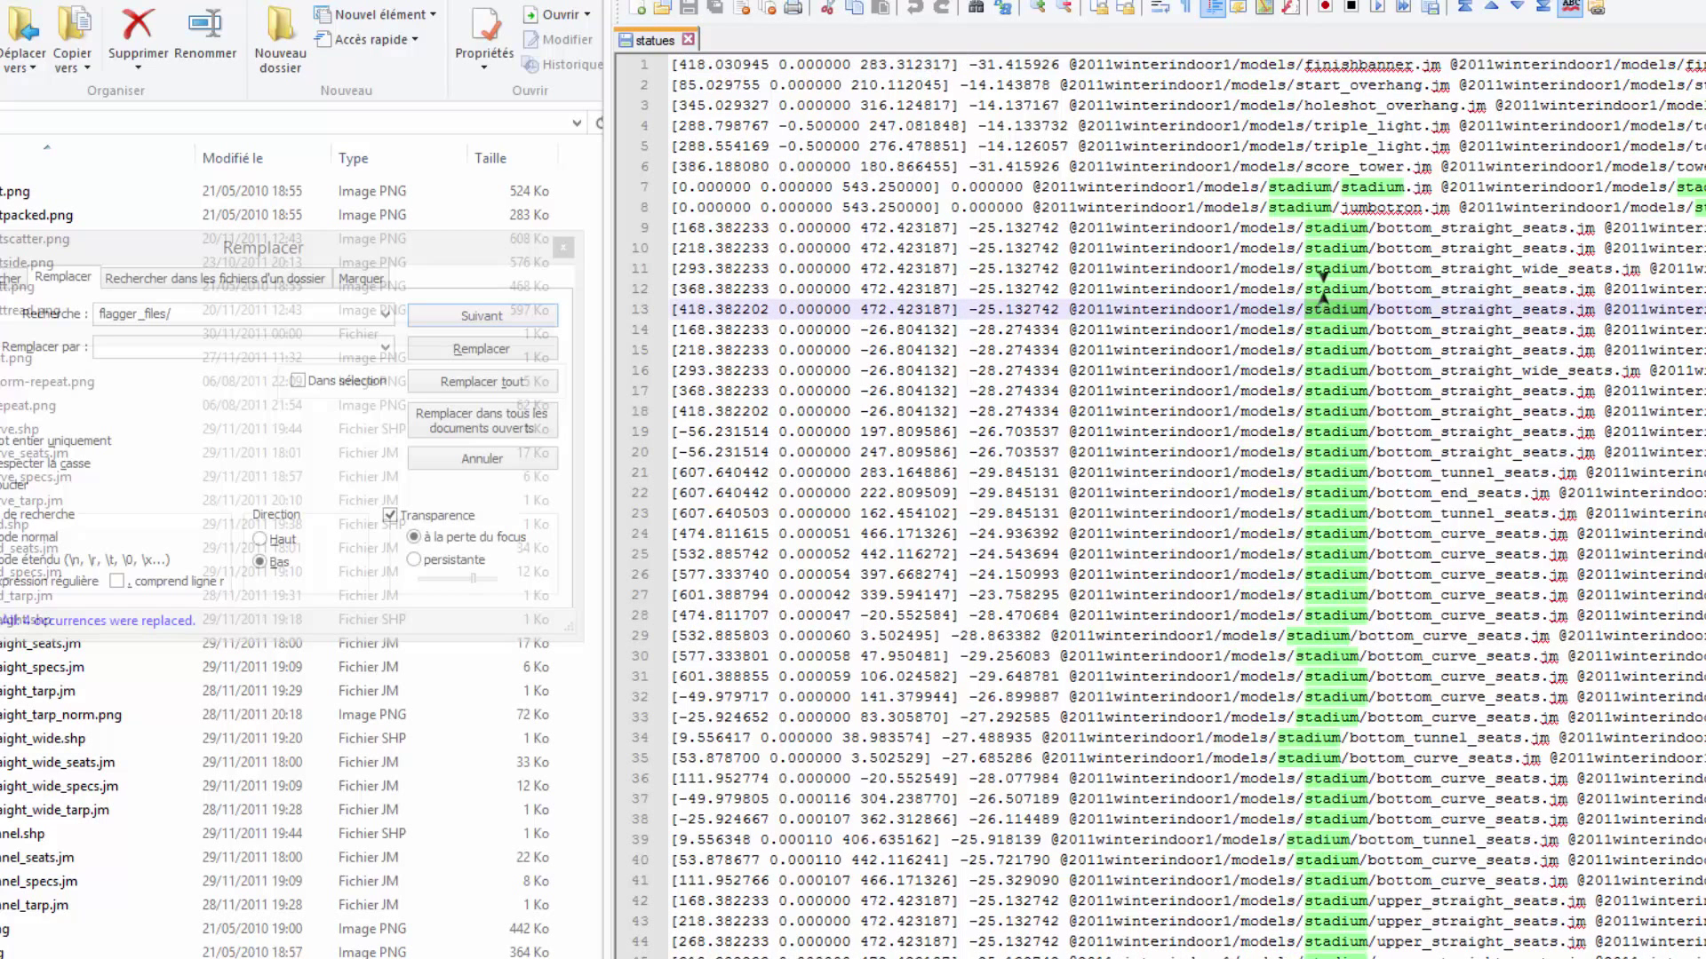
left_click(1325, 227)
left_click_drag(1307, 228, 1372, 228)
key("ctrl+f")
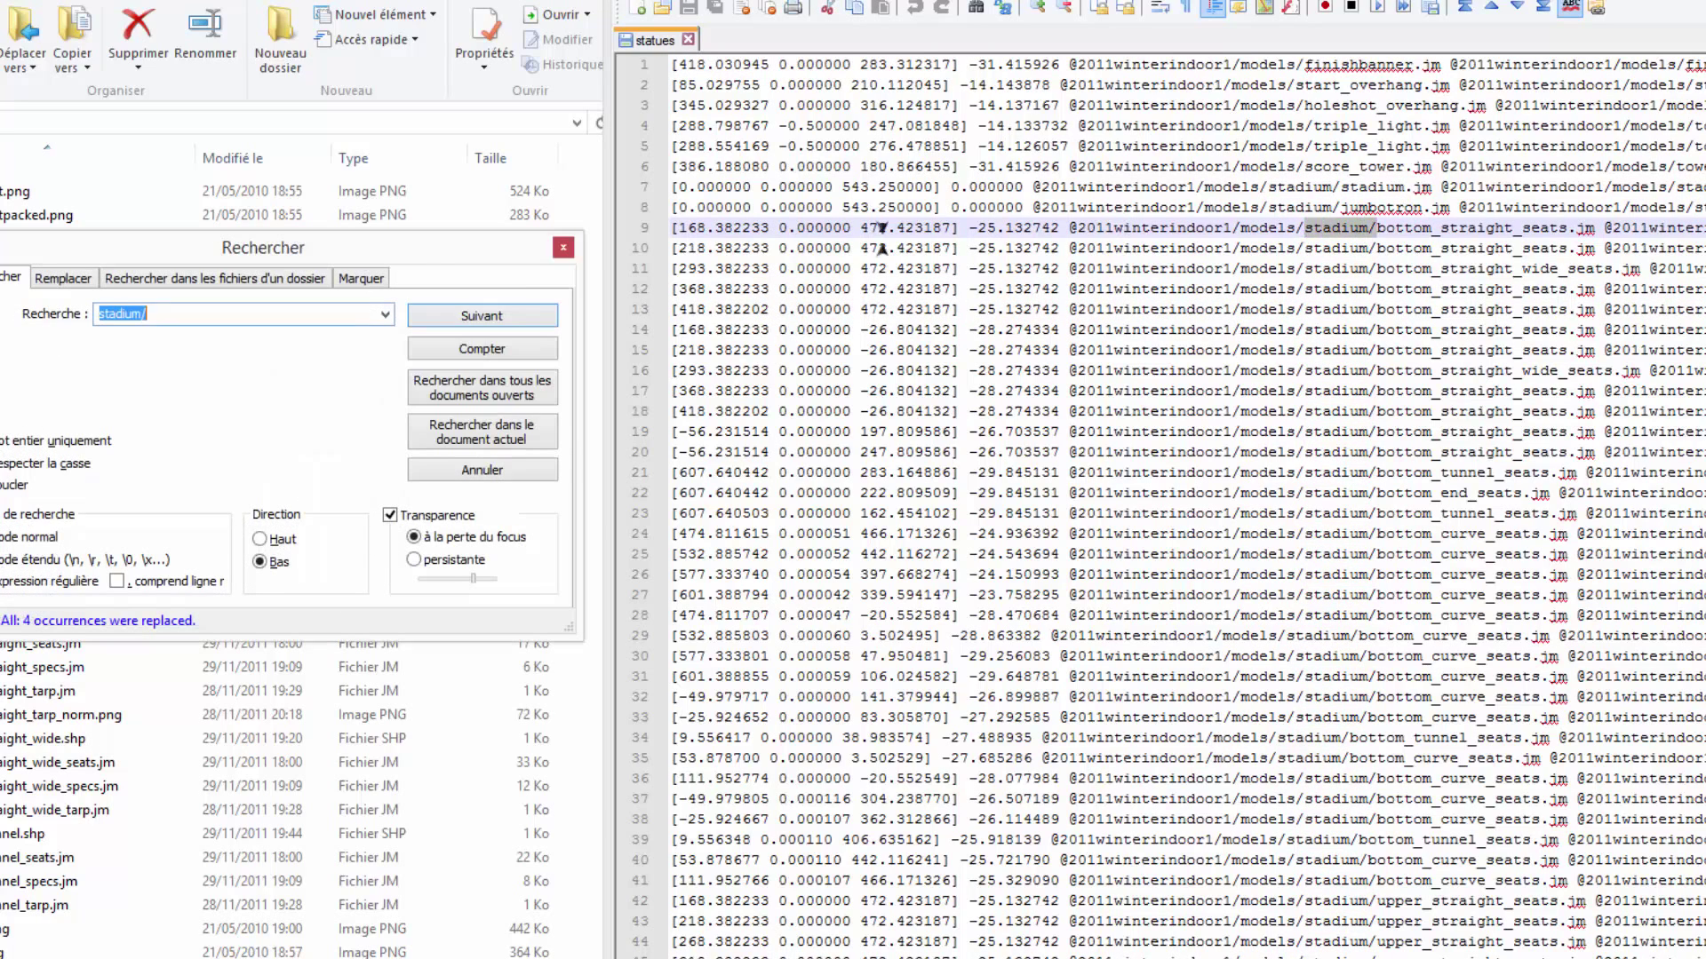
left_click(62, 278)
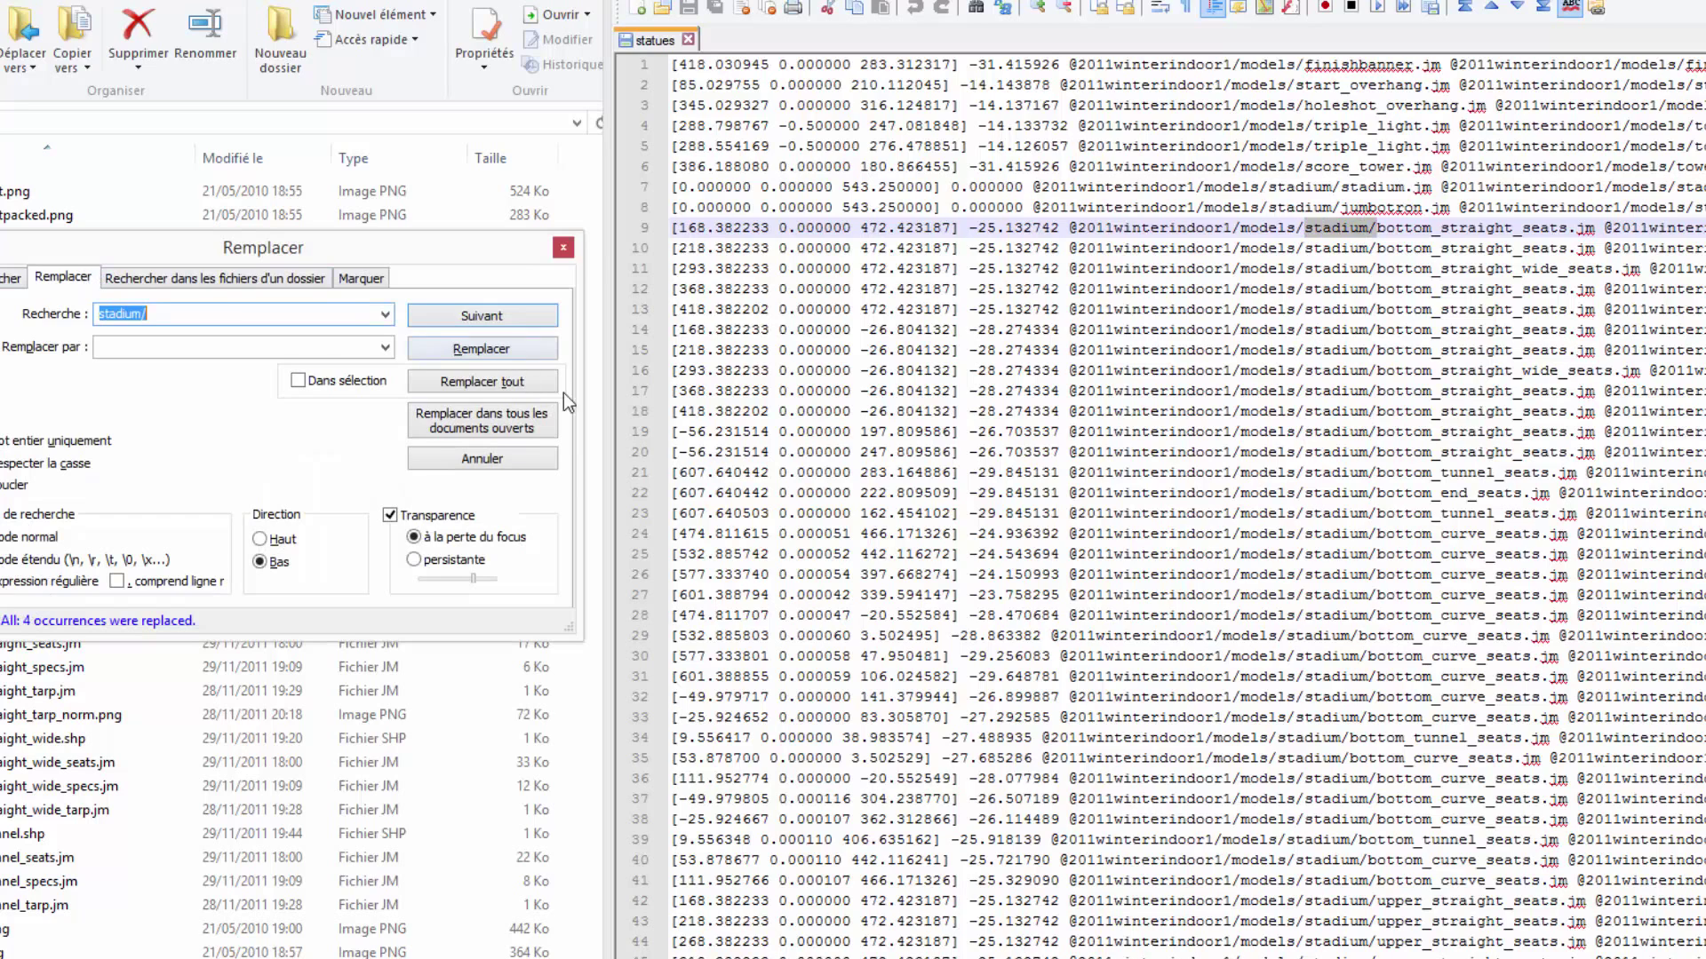
left_click(514, 383)
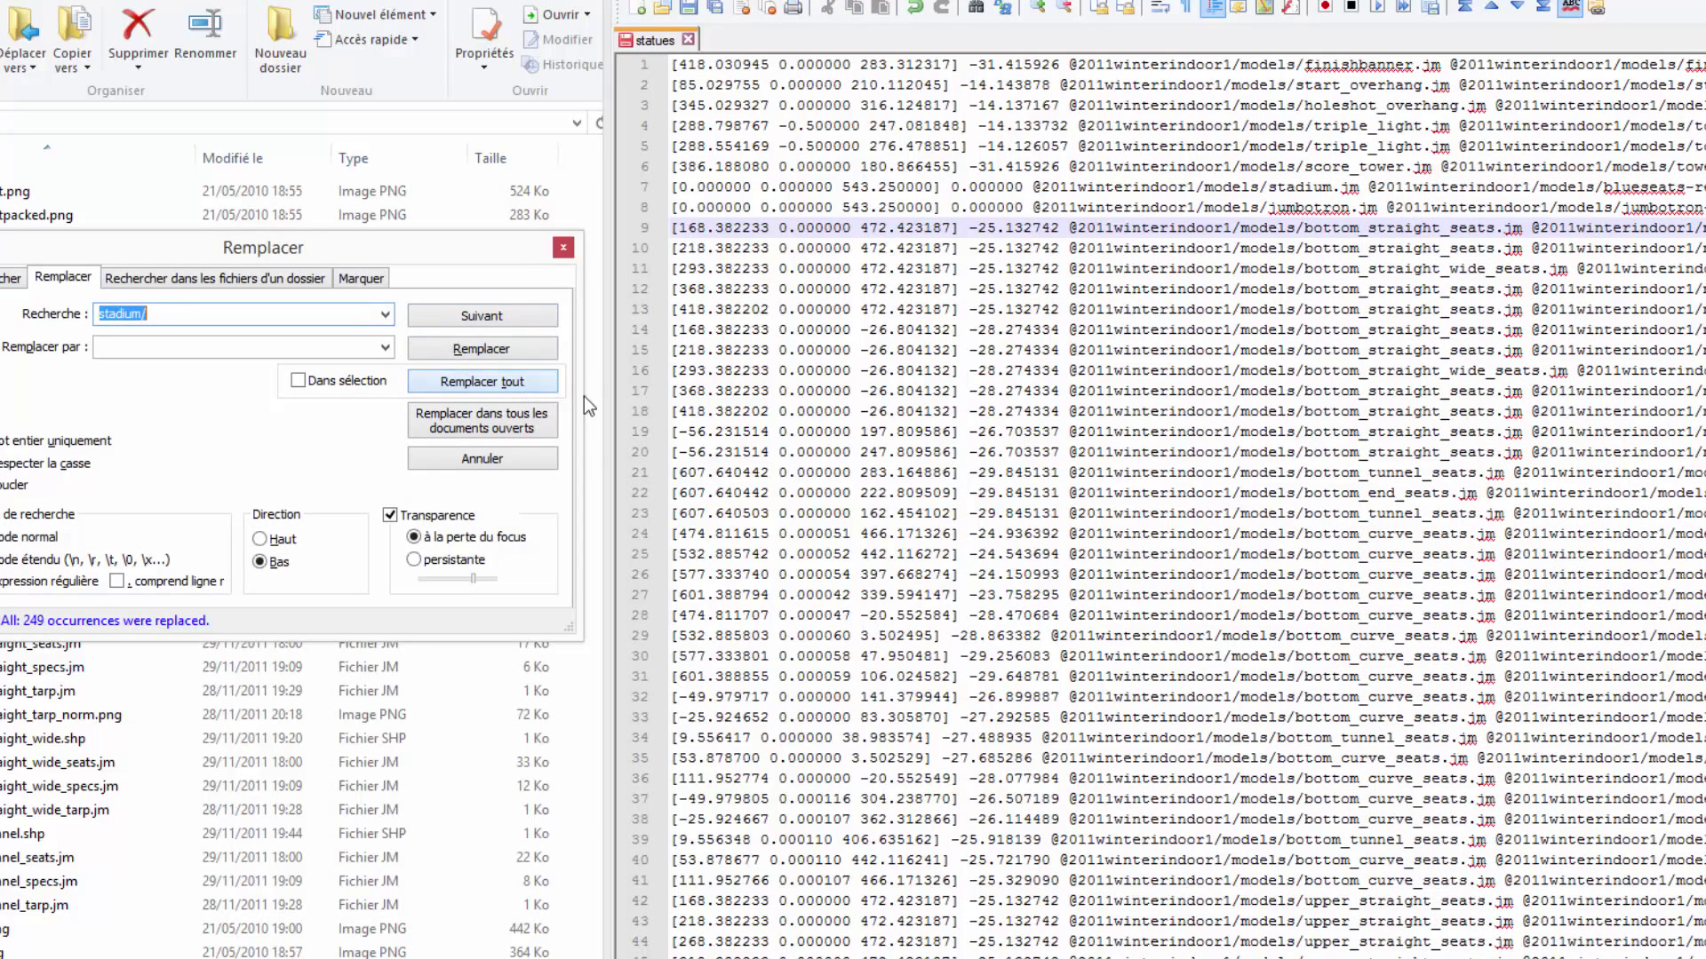
Step: Replace every occurrence of "models/" in the statues file with nothing
left_click(1242, 311)
double_click(1270, 309)
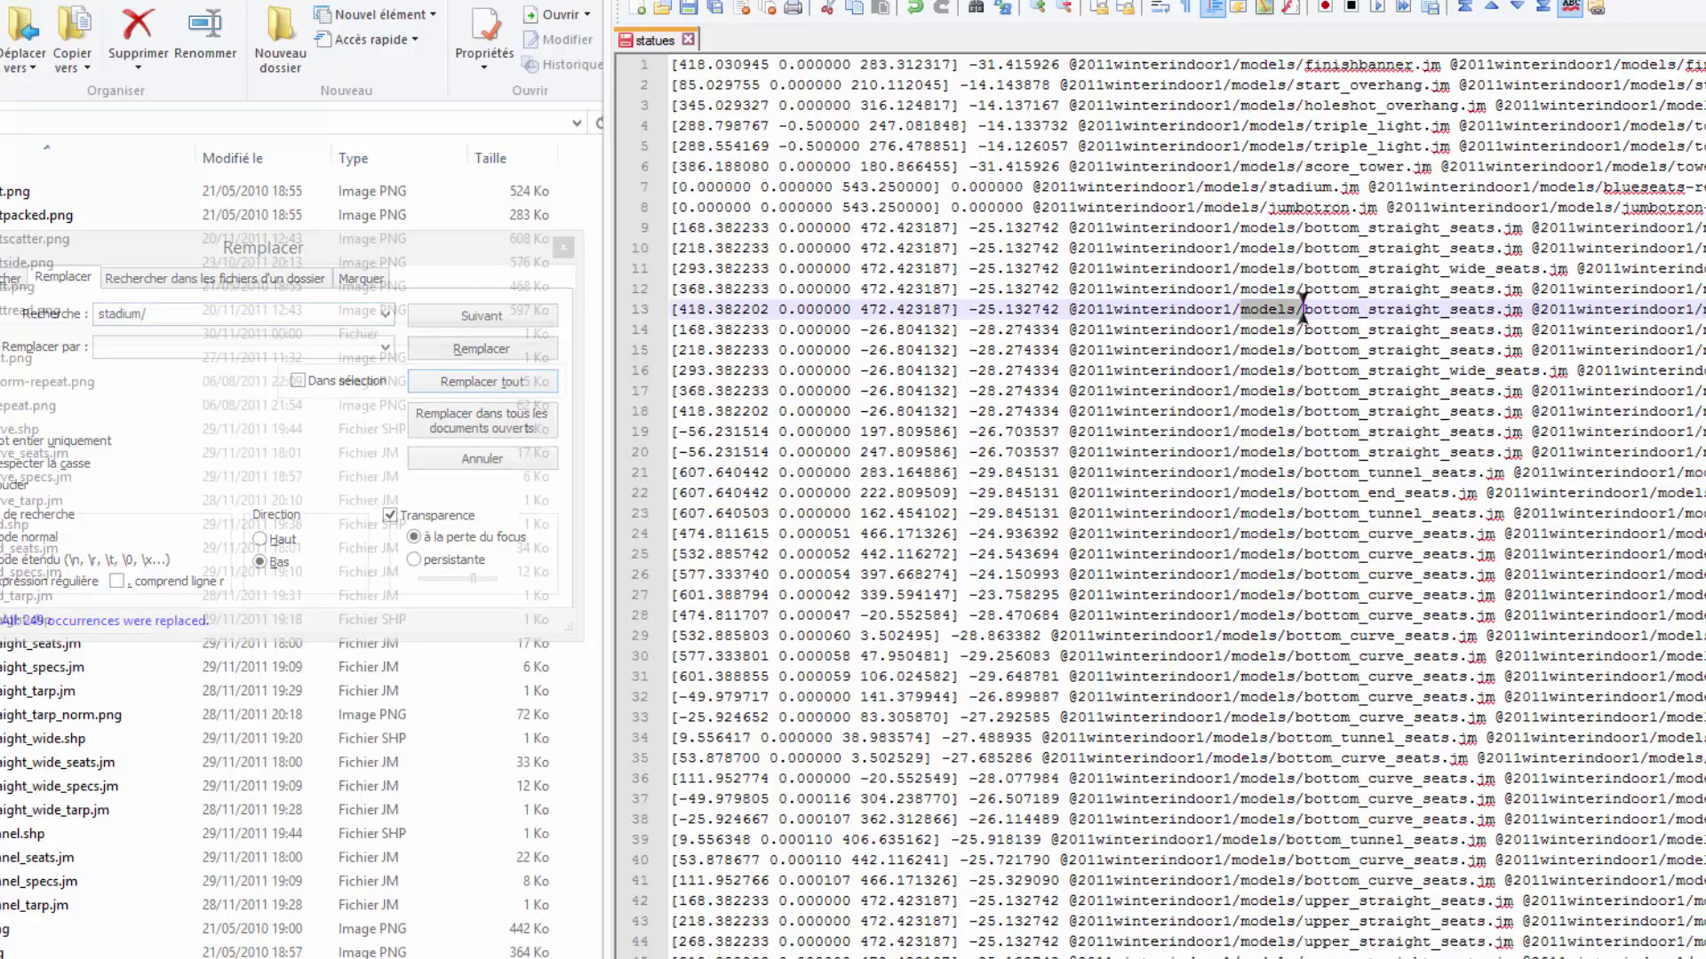
key("ctrl+f")
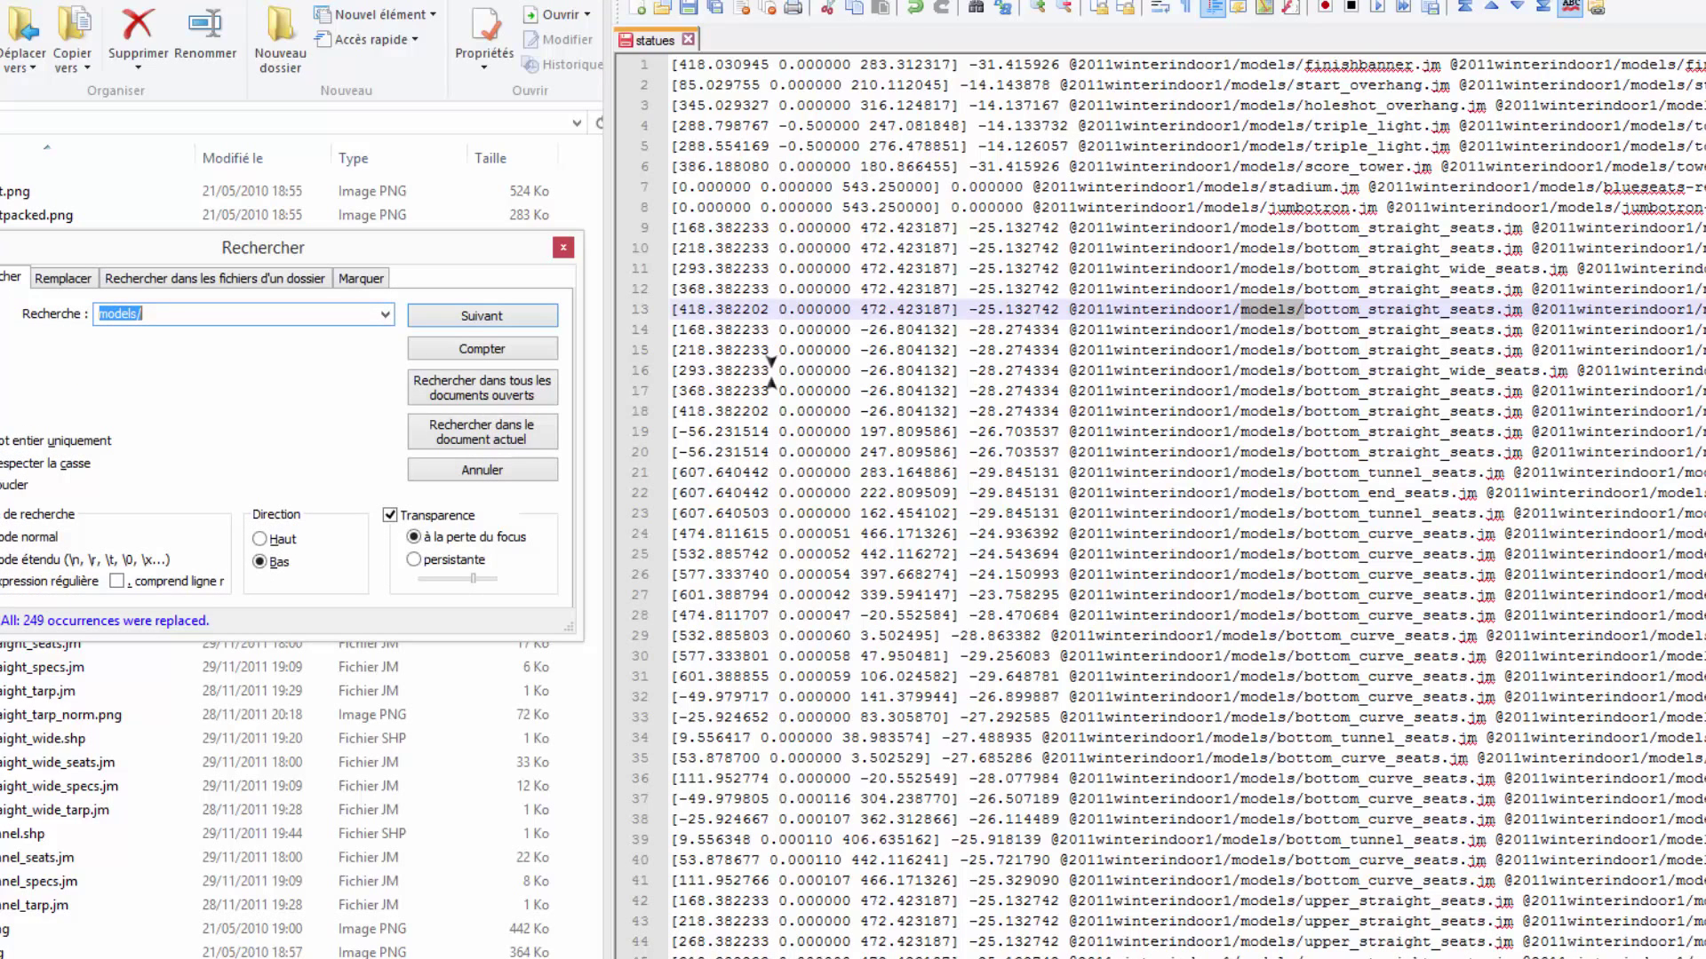
left_click(62, 278)
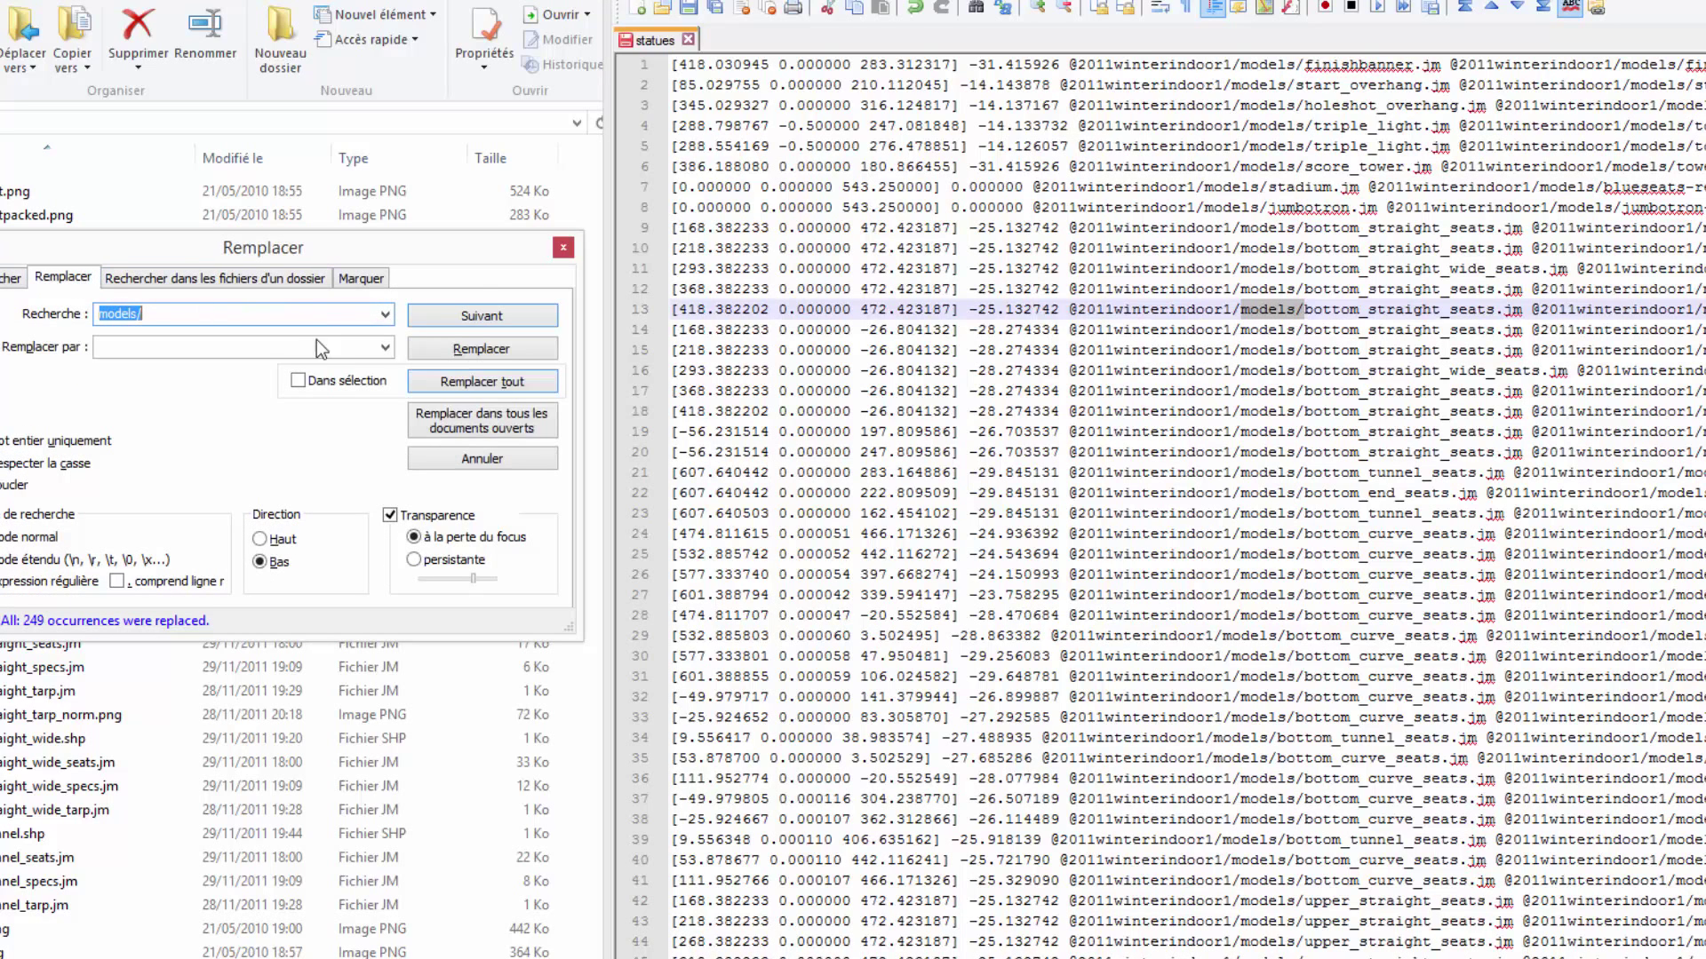
left_click(433, 380)
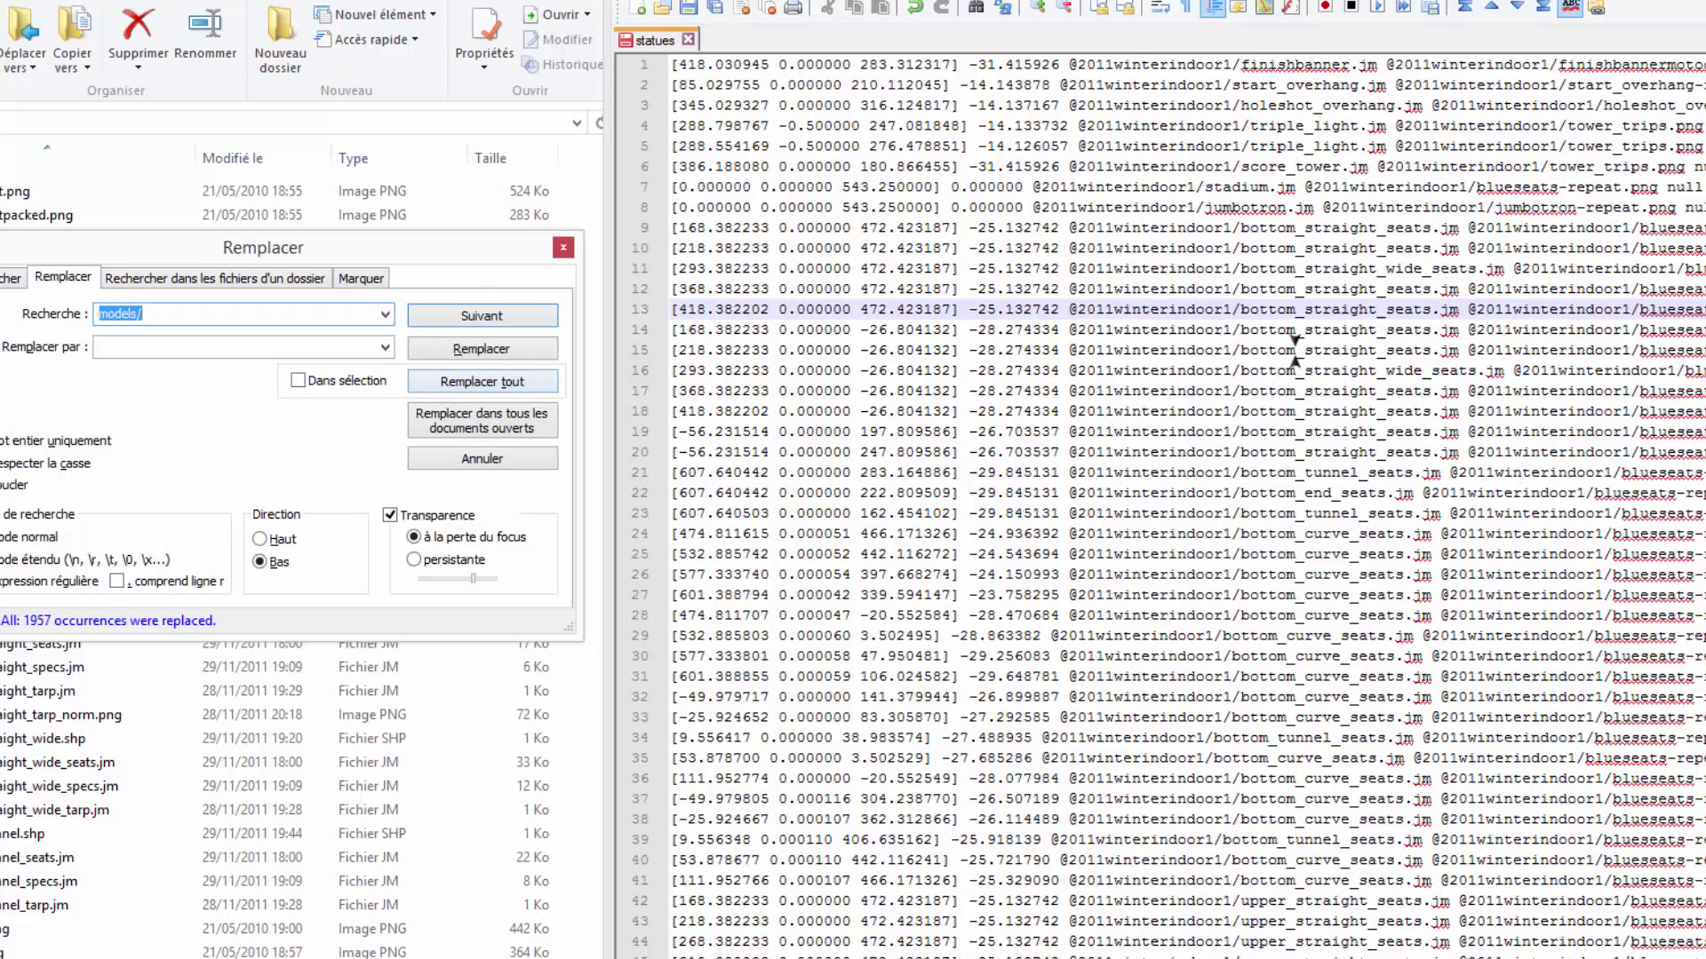
Step: Highlight 2011winterindoor1 in the statues file and check the model and image paths that follow it
left_click(1296, 351)
scroll(1296, 360, "down", 5)
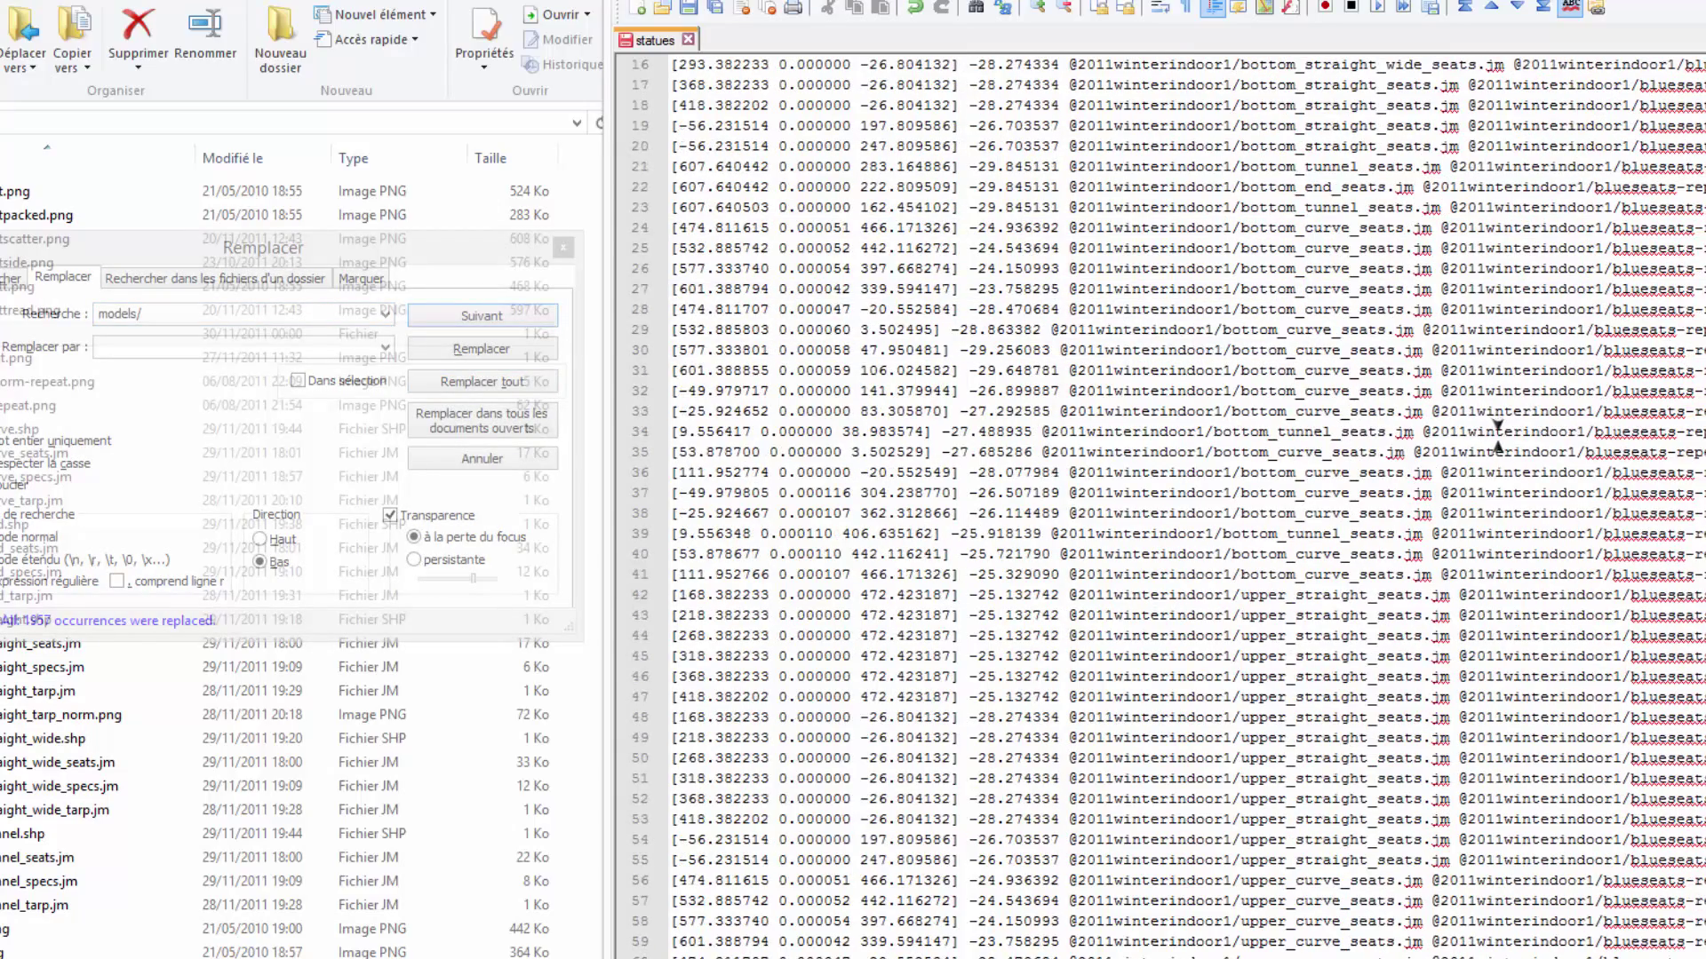
left_click(1498, 432)
double_click(1138, 411)
scroll(1138, 414, "up", 1)
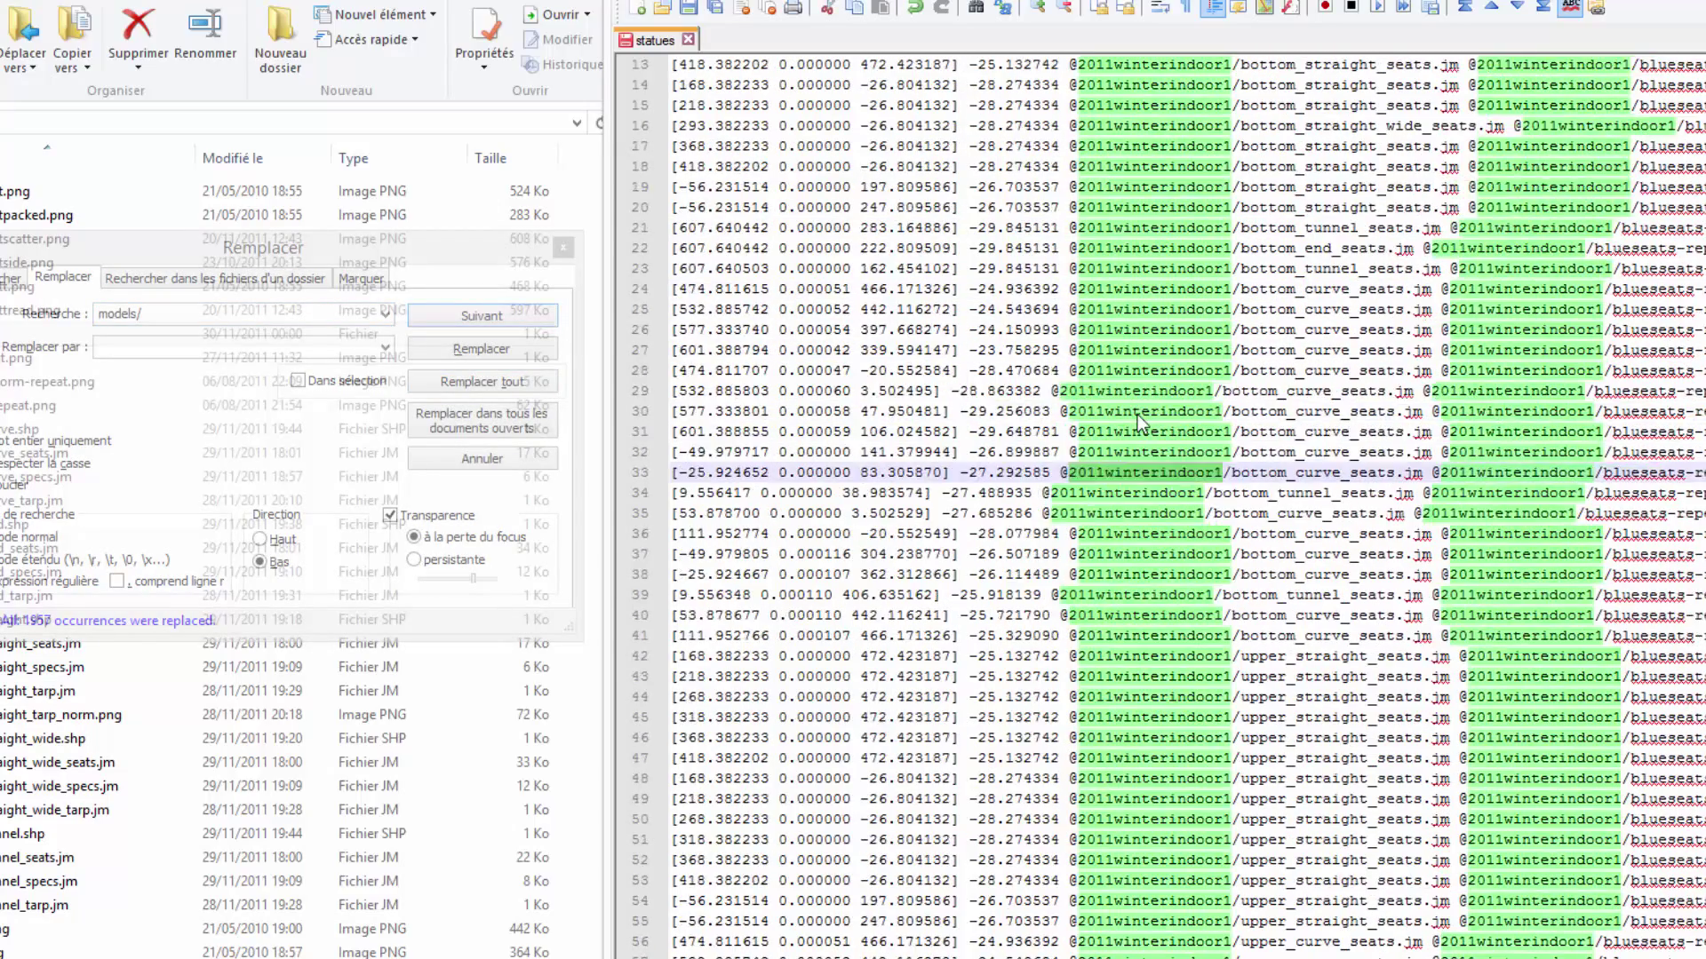
scroll(1137, 414, "down", 20)
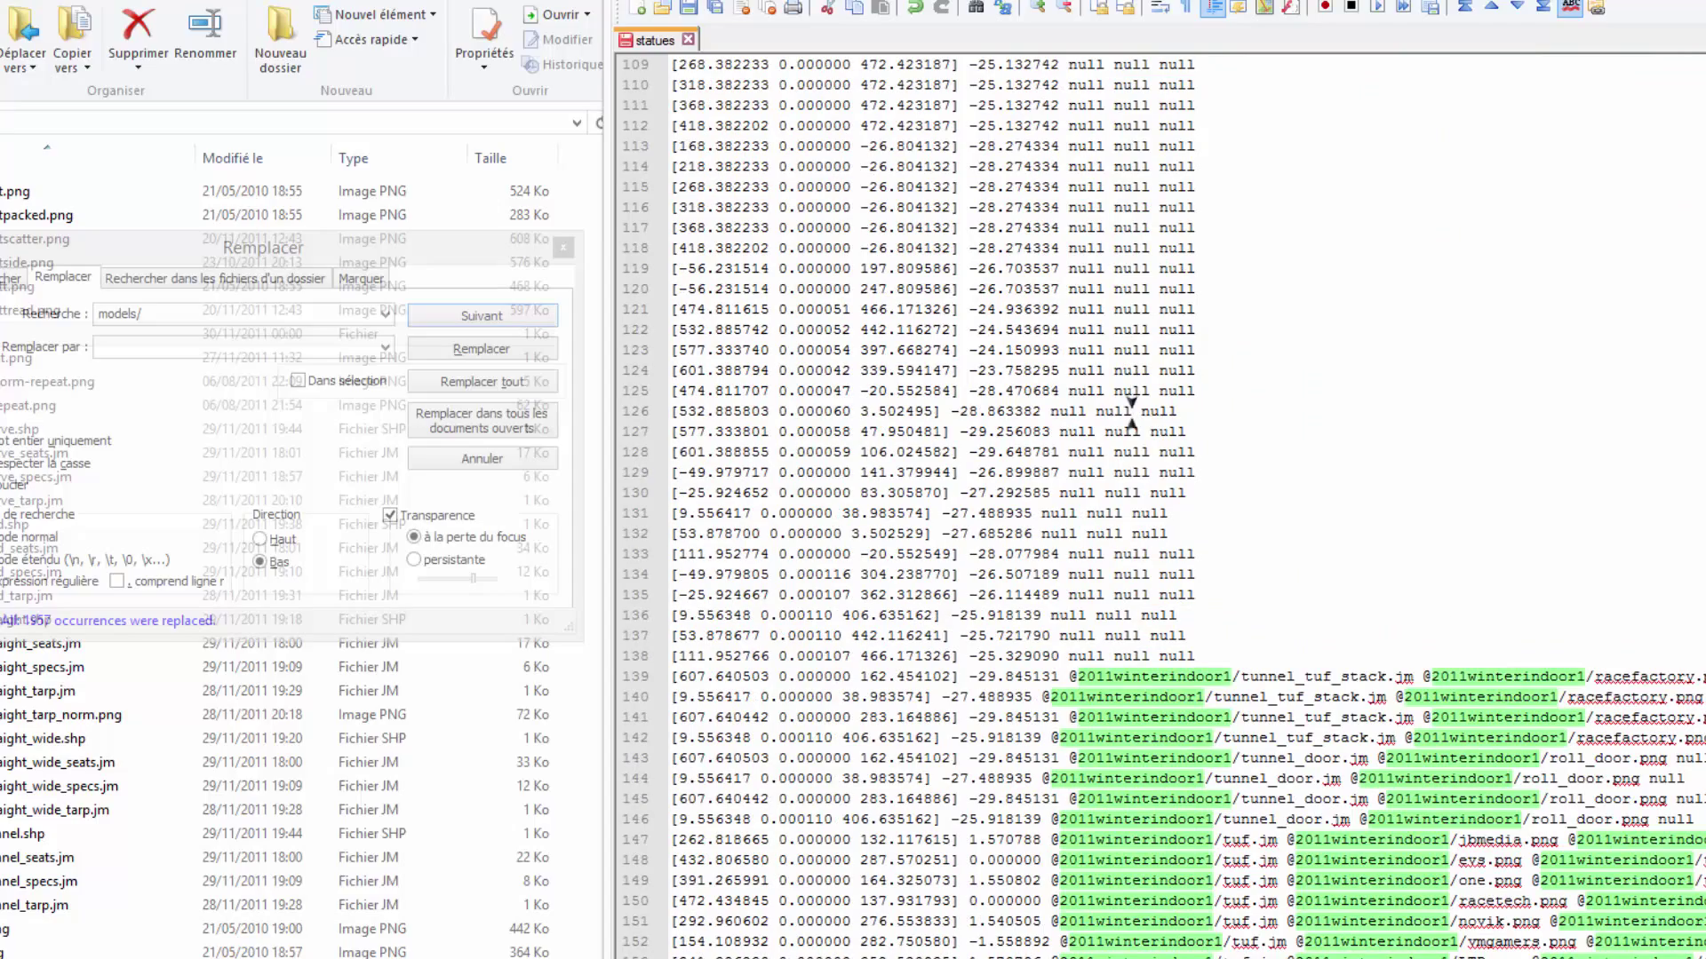
Step: Examine the block of statue entries that have null in place of model and image paths, lines 107 to 138
scroll(1049, 382, "up", 6)
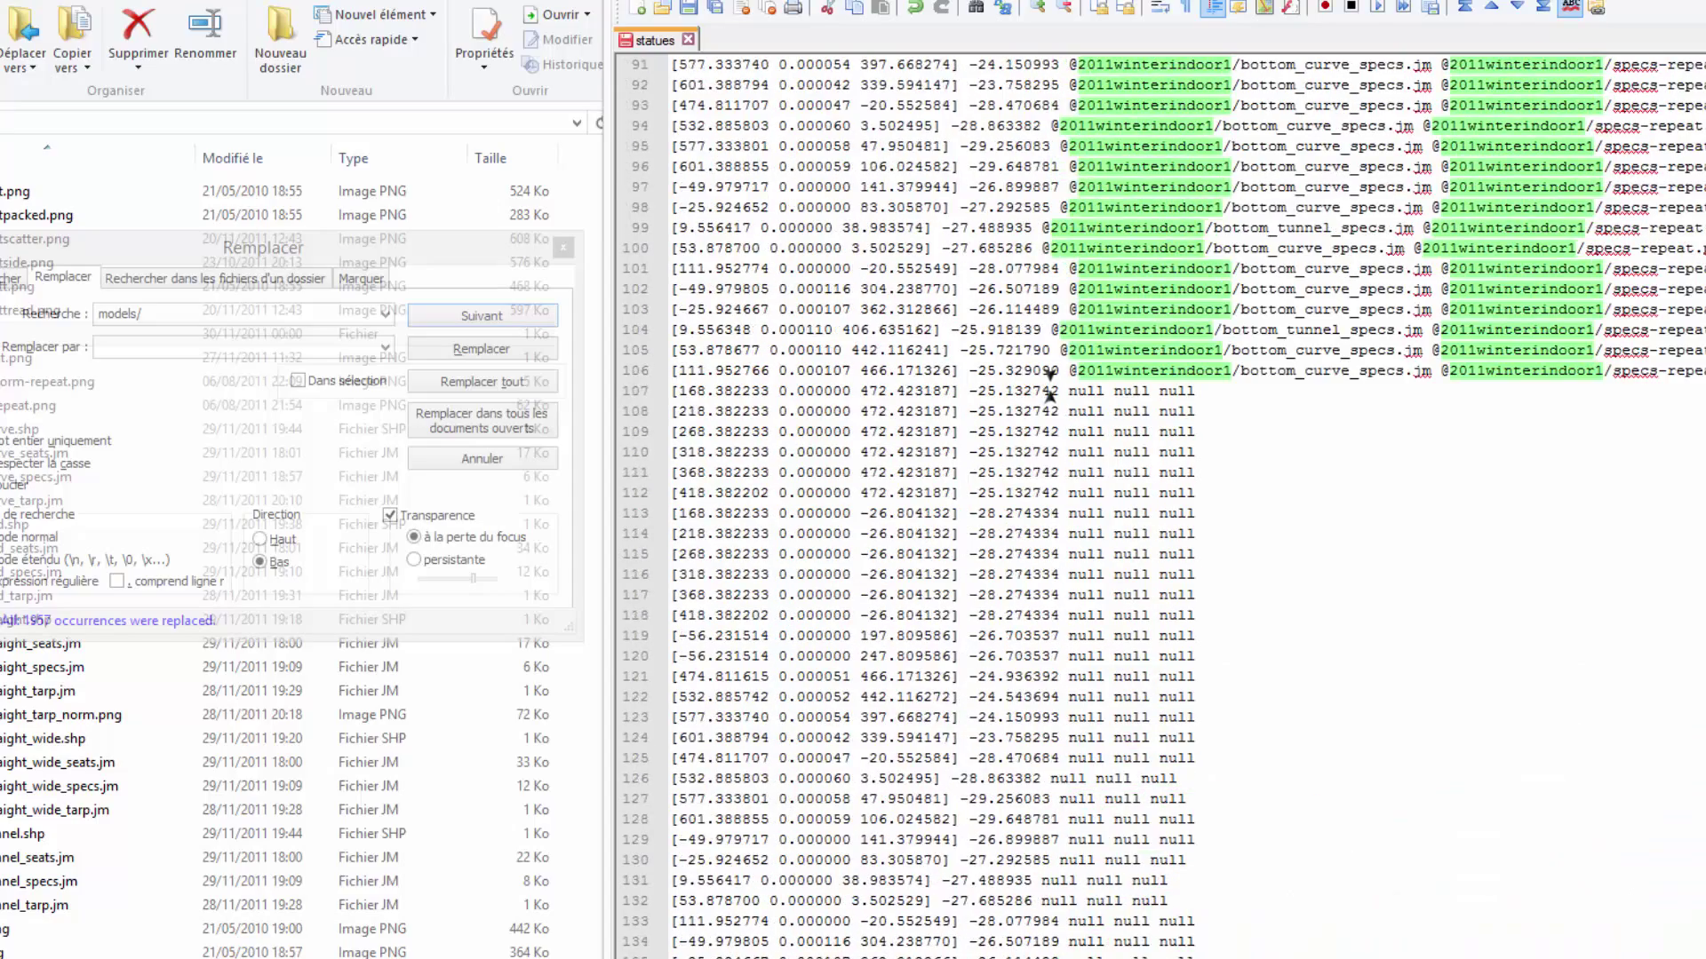
scroll(1049, 382, "down", 3)
scroll(1259, 347, "down", 6)
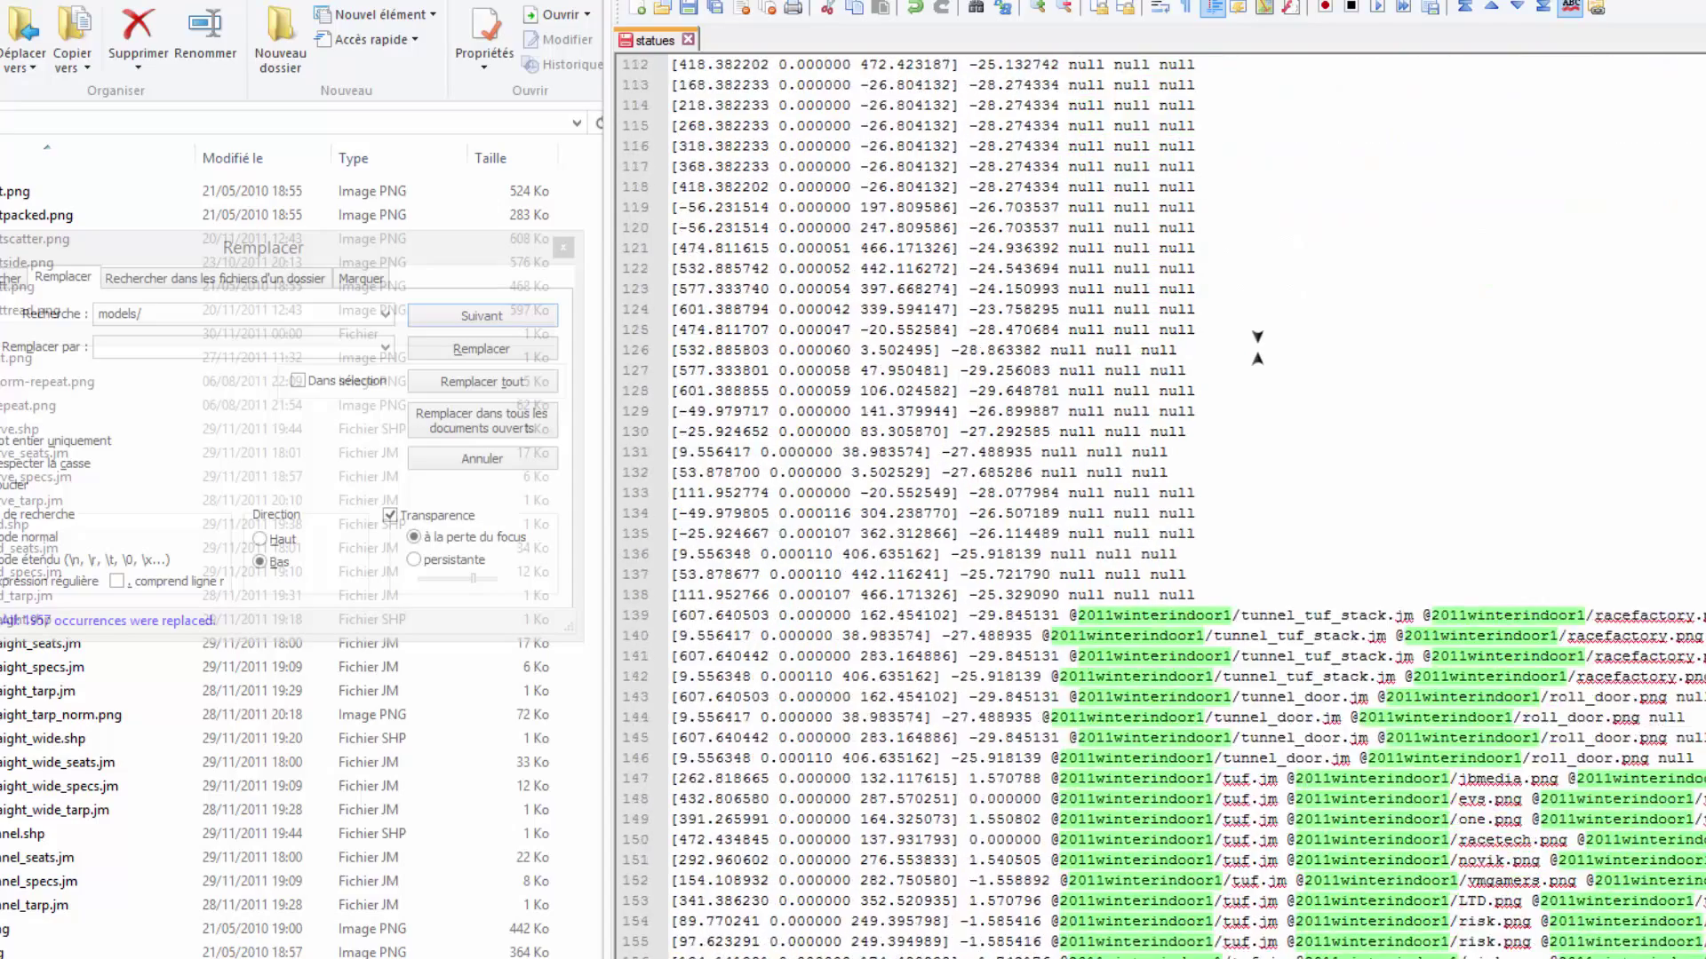
scroll(1257, 343, "up", 6)
left_click_drag(1062, 228, 1378, 792)
left_click(1282, 565)
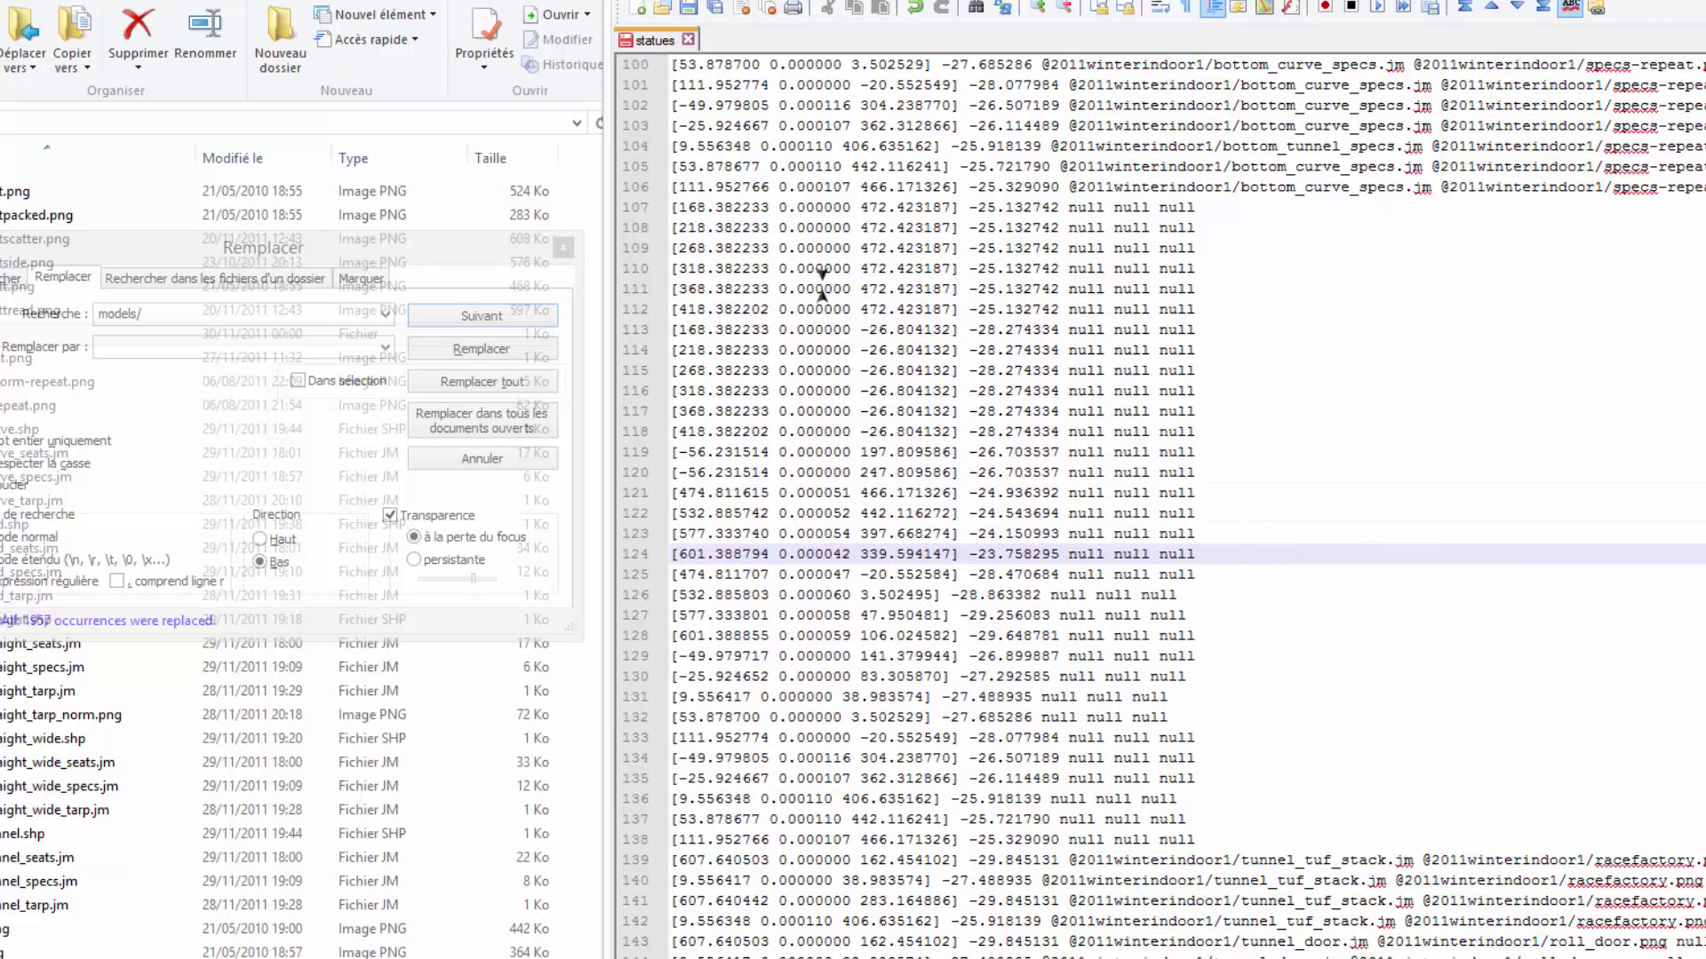
left_click_drag(779, 248, 1293, 617)
left_click(1292, 615)
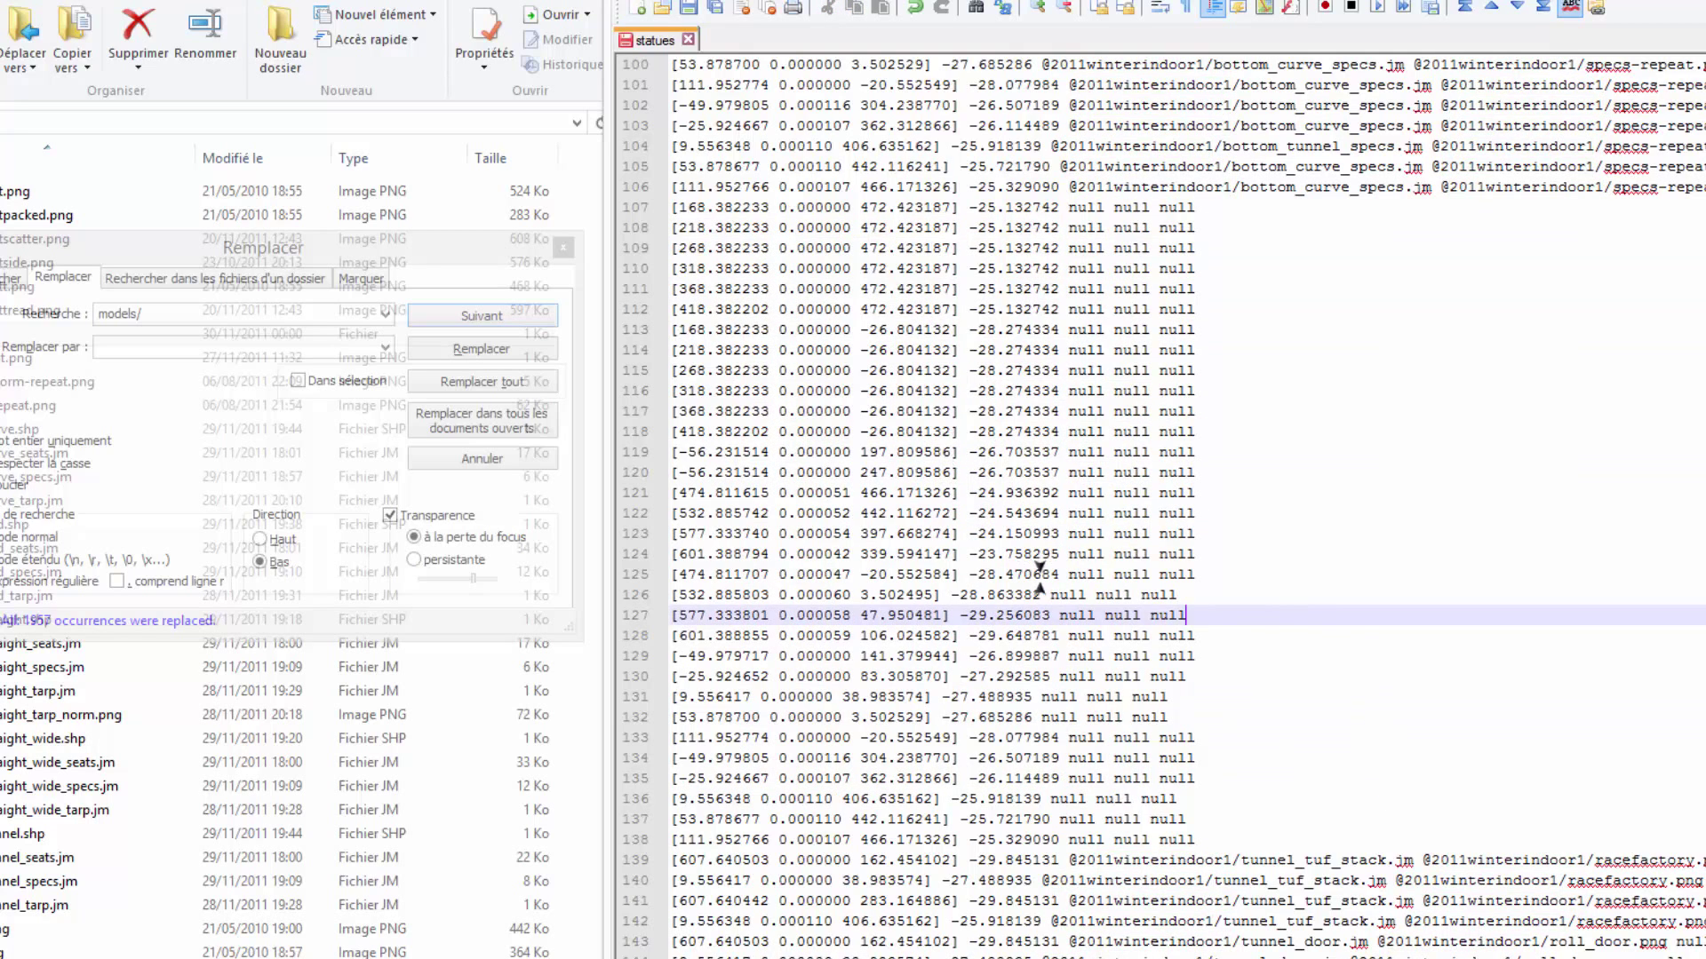
Step: Check the remaining paths down to the end of the statues file and close the file
scroll(1039, 576, "down", 20)
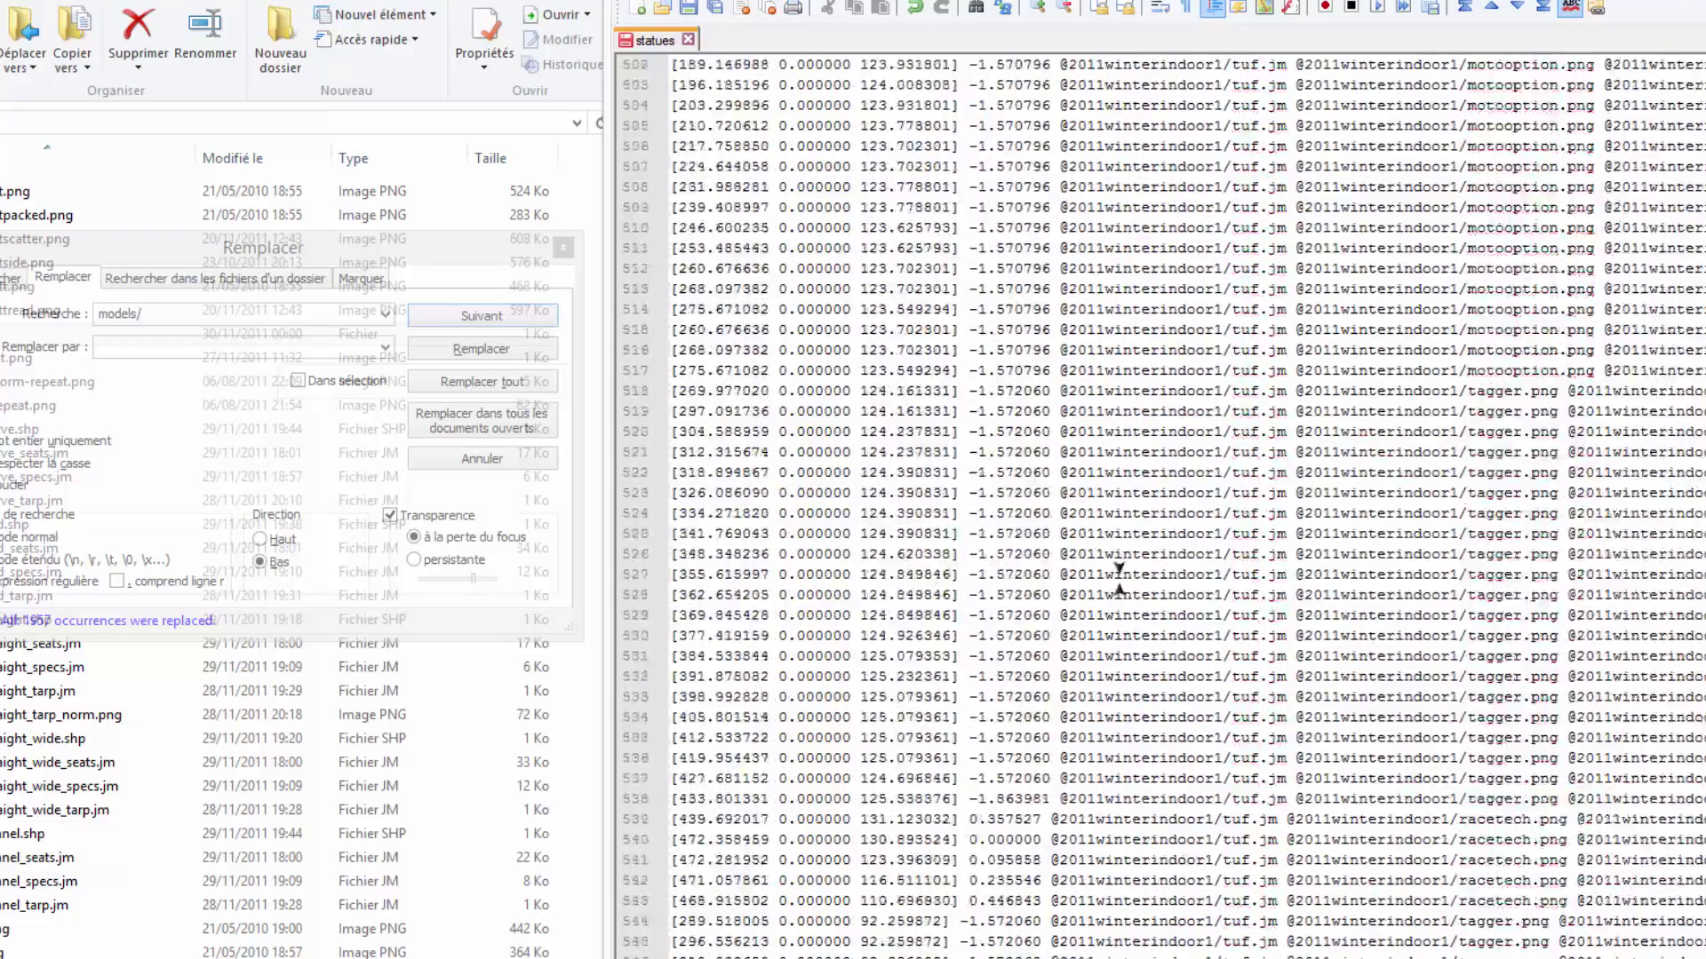
scroll(1119, 579, "down", 20)
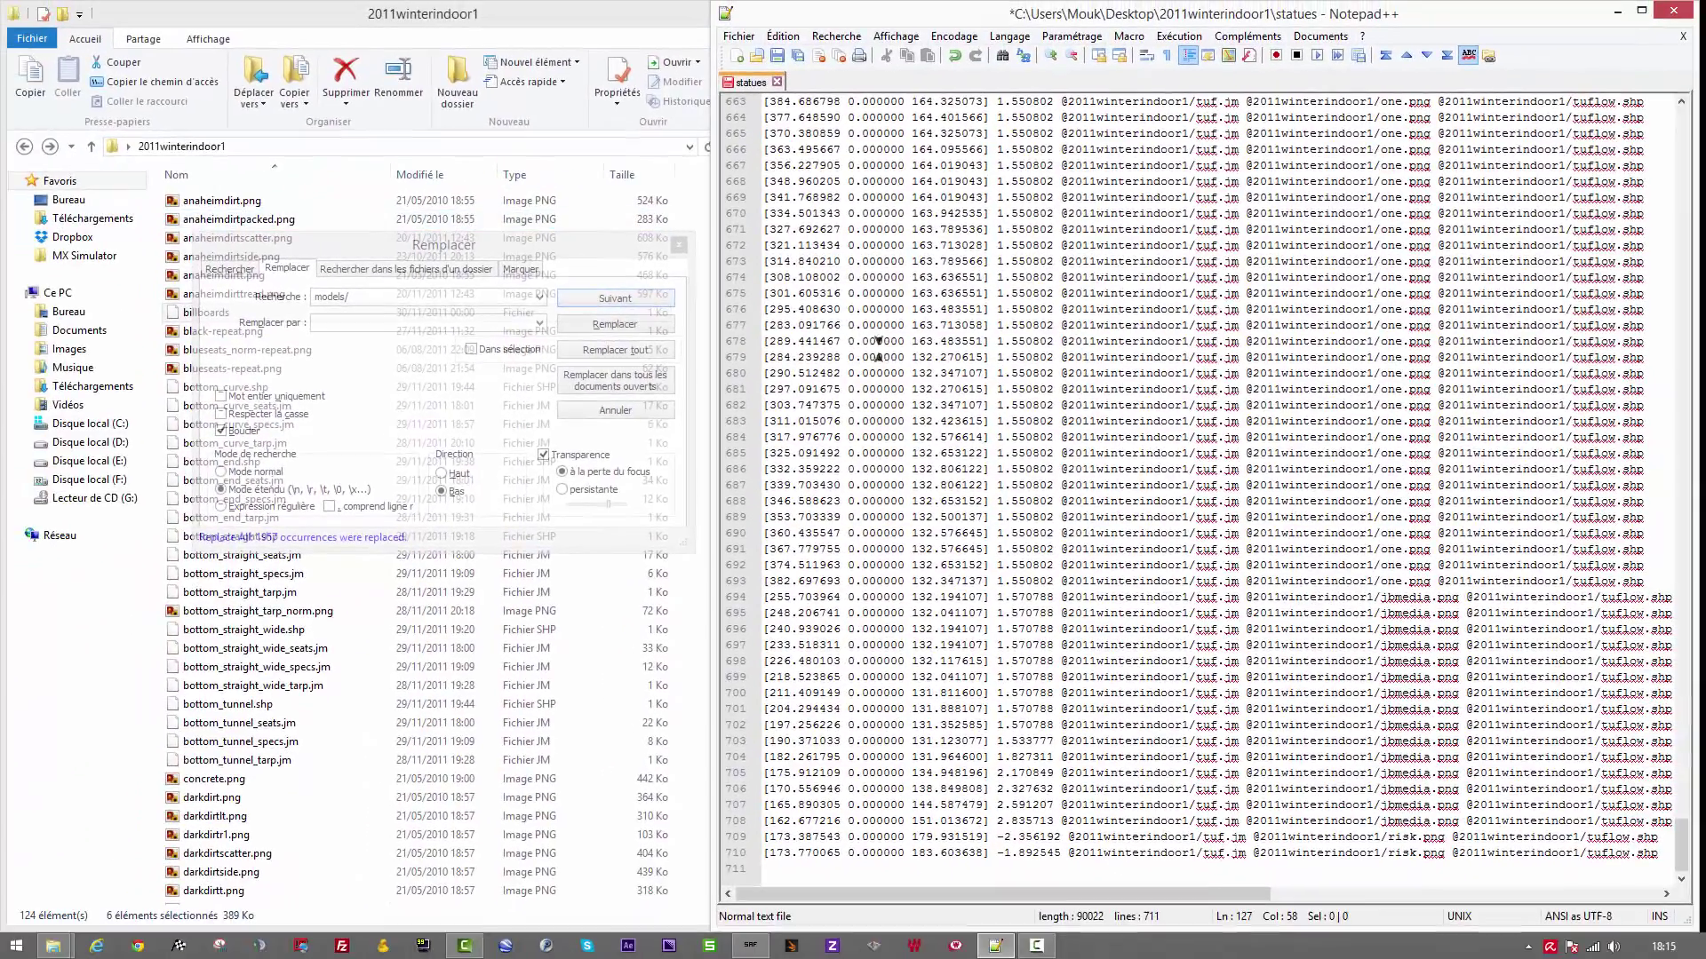
left_click(777, 82)
Step: Open the desc file from the 2011winterindoor1 folder in Notepad++, put "+" before the track name, and save it
left_click(586, 35)
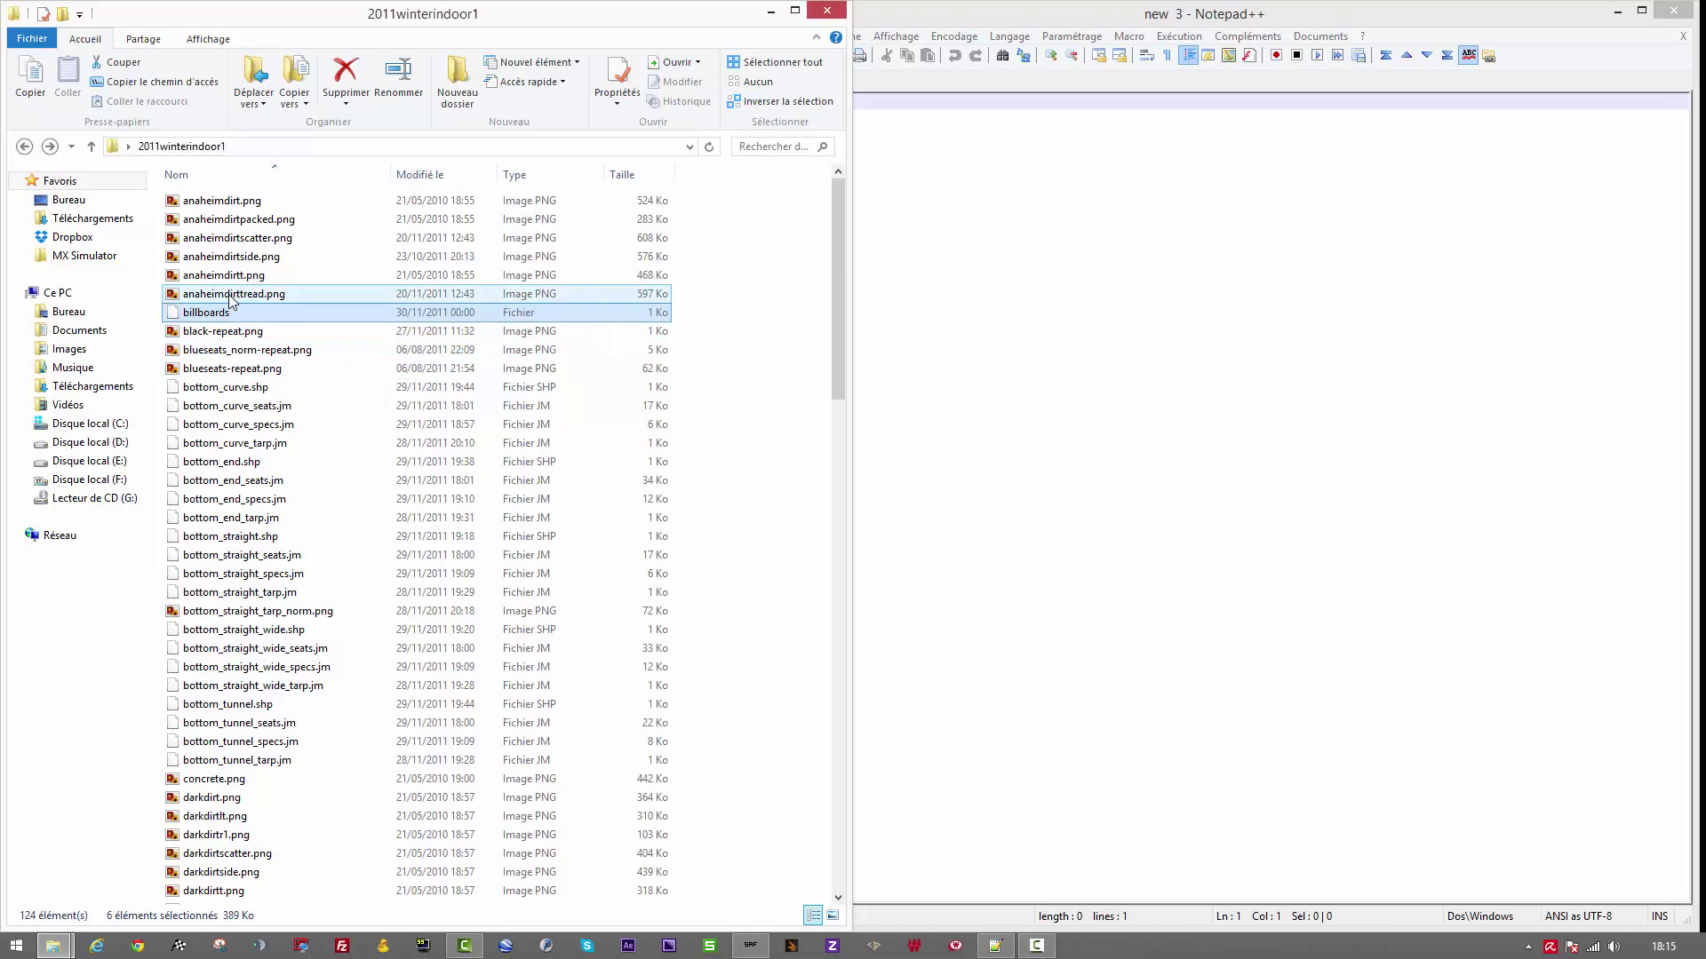
key("d")
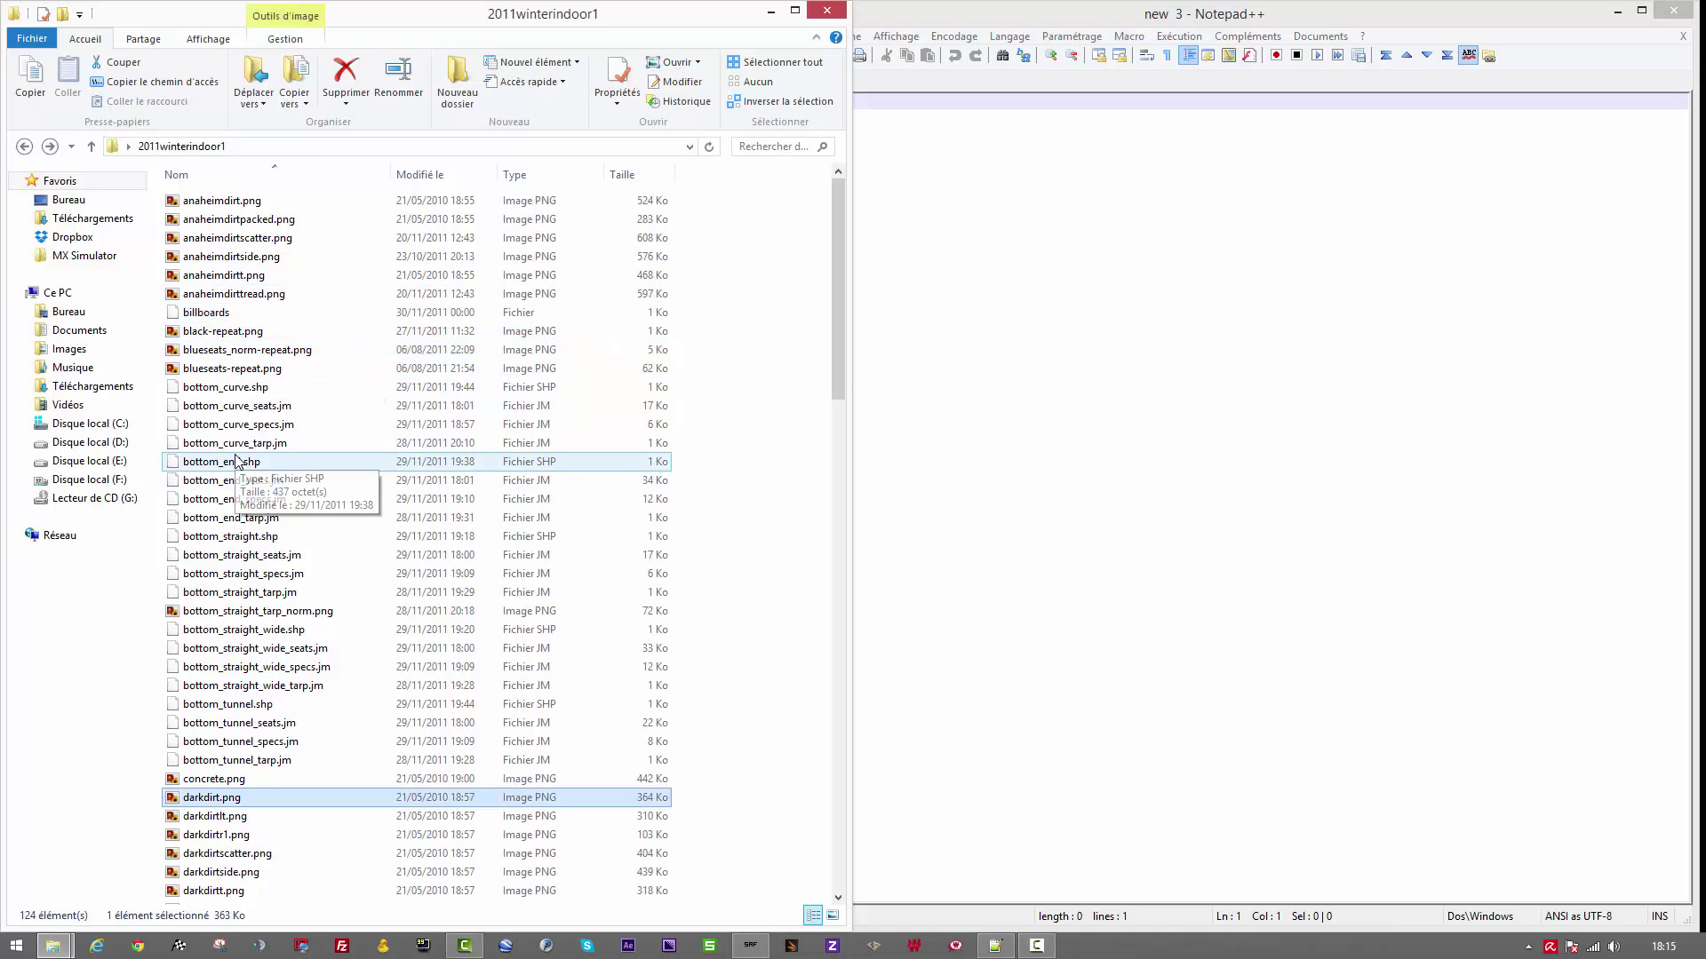
scroll(250, 559, "down", 6)
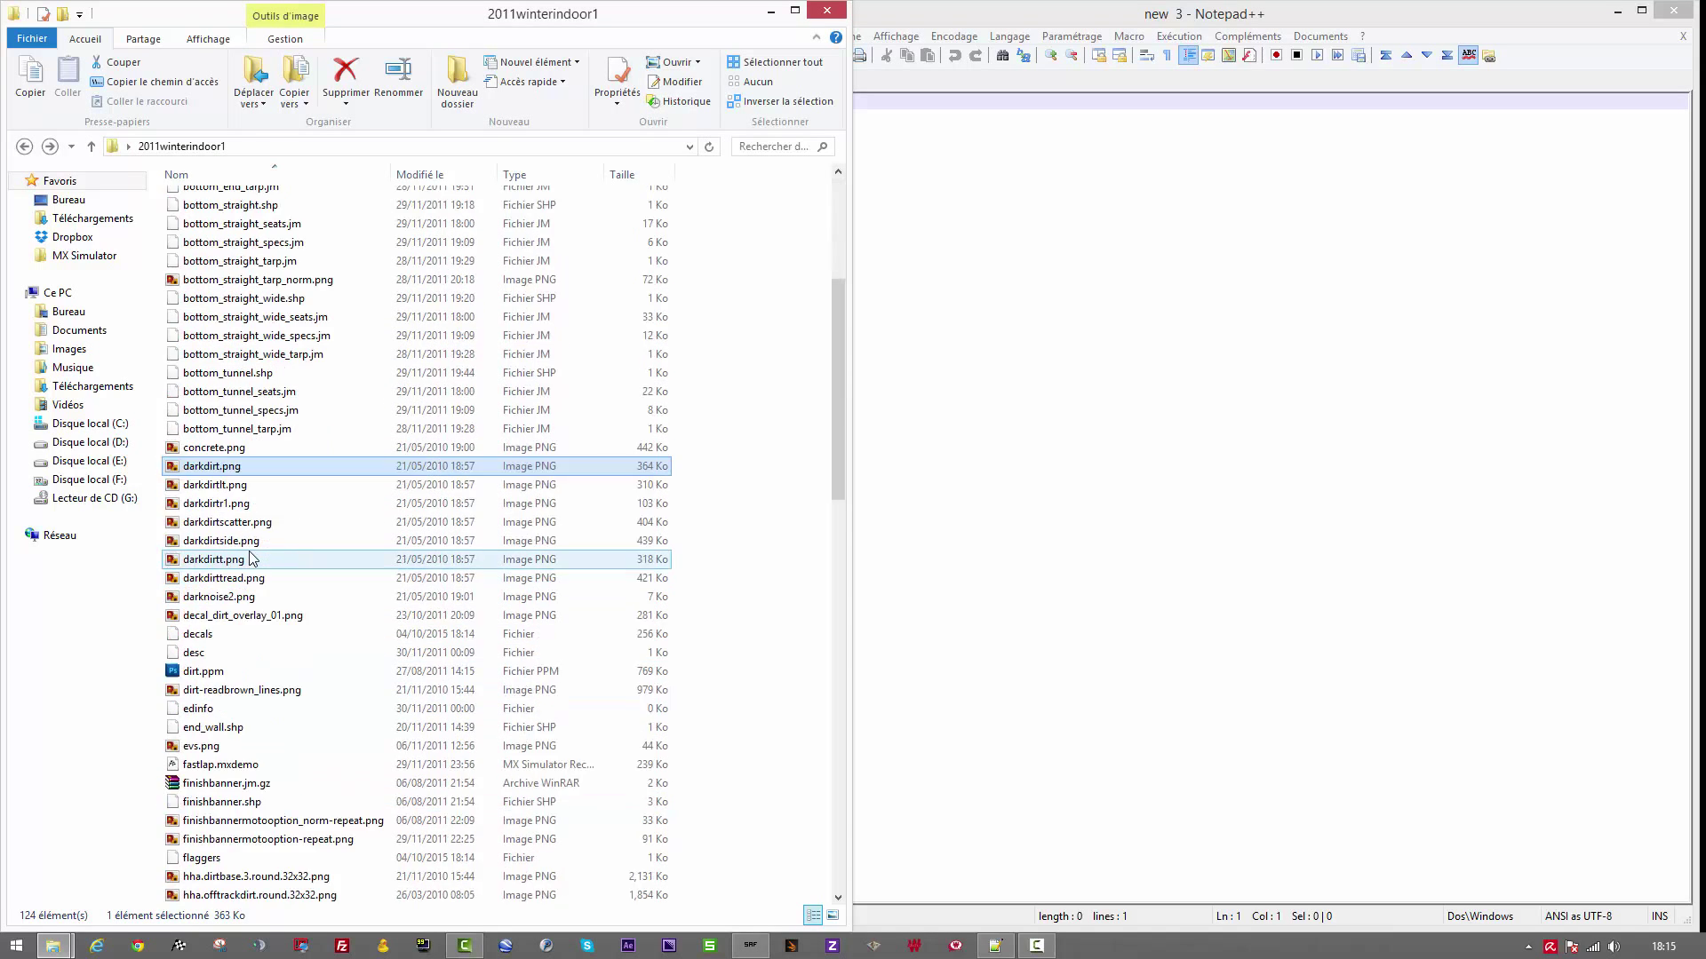
right_click(213, 656)
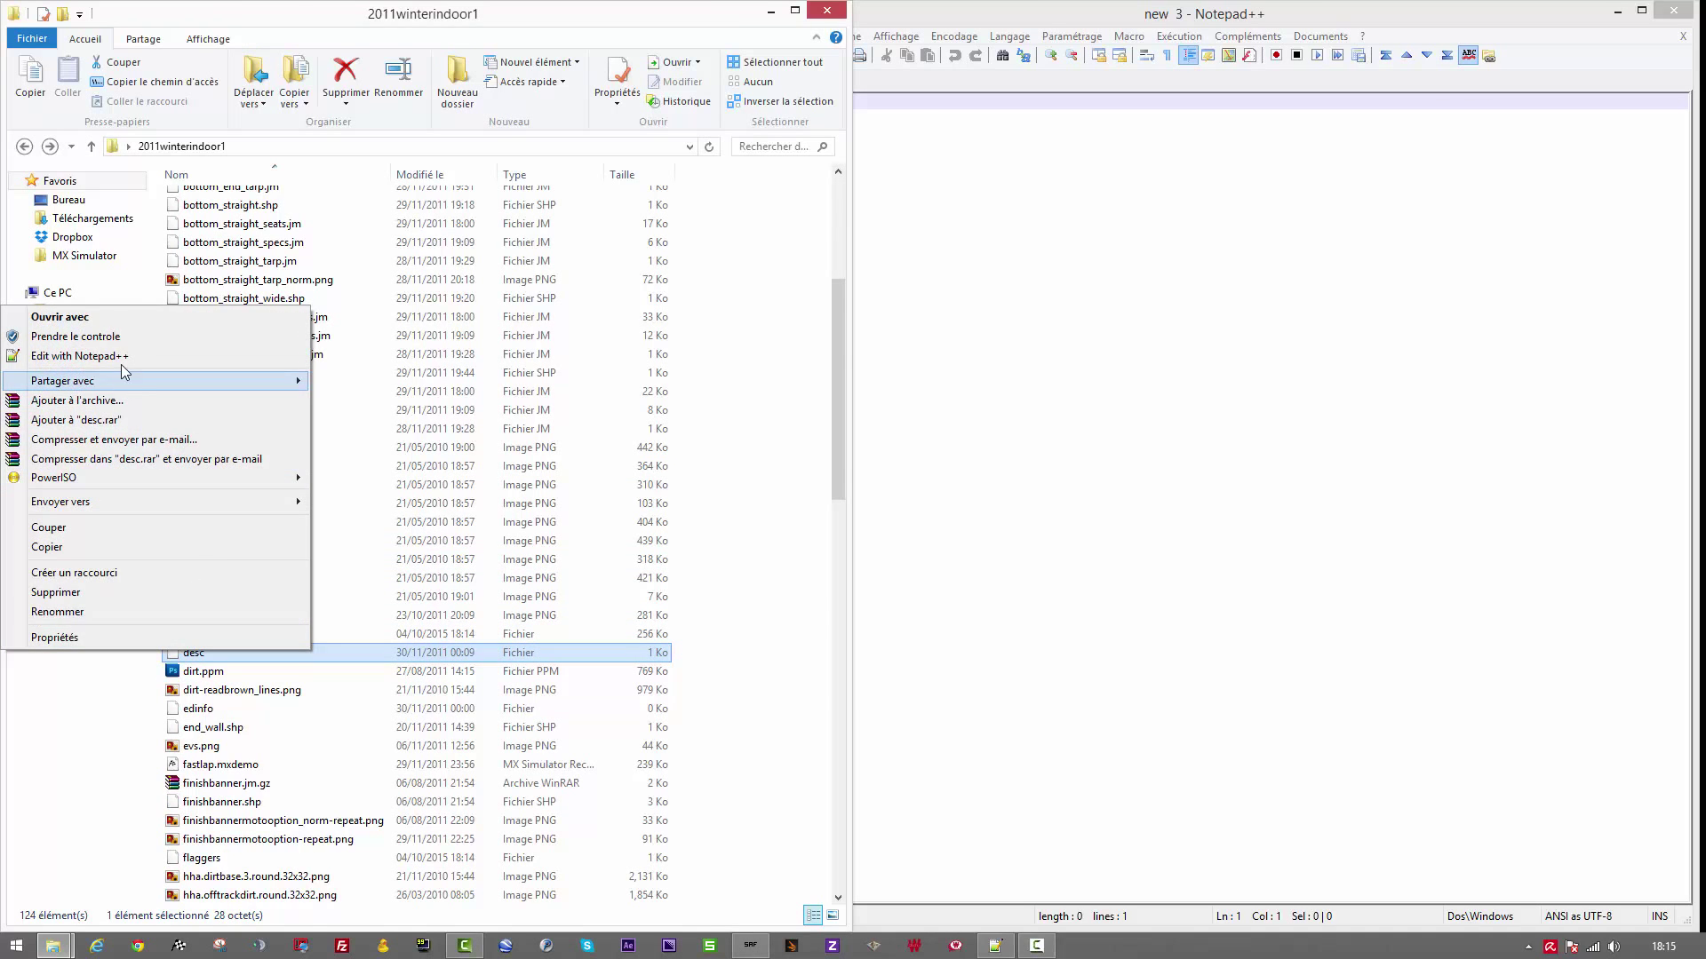
left_click(121, 359)
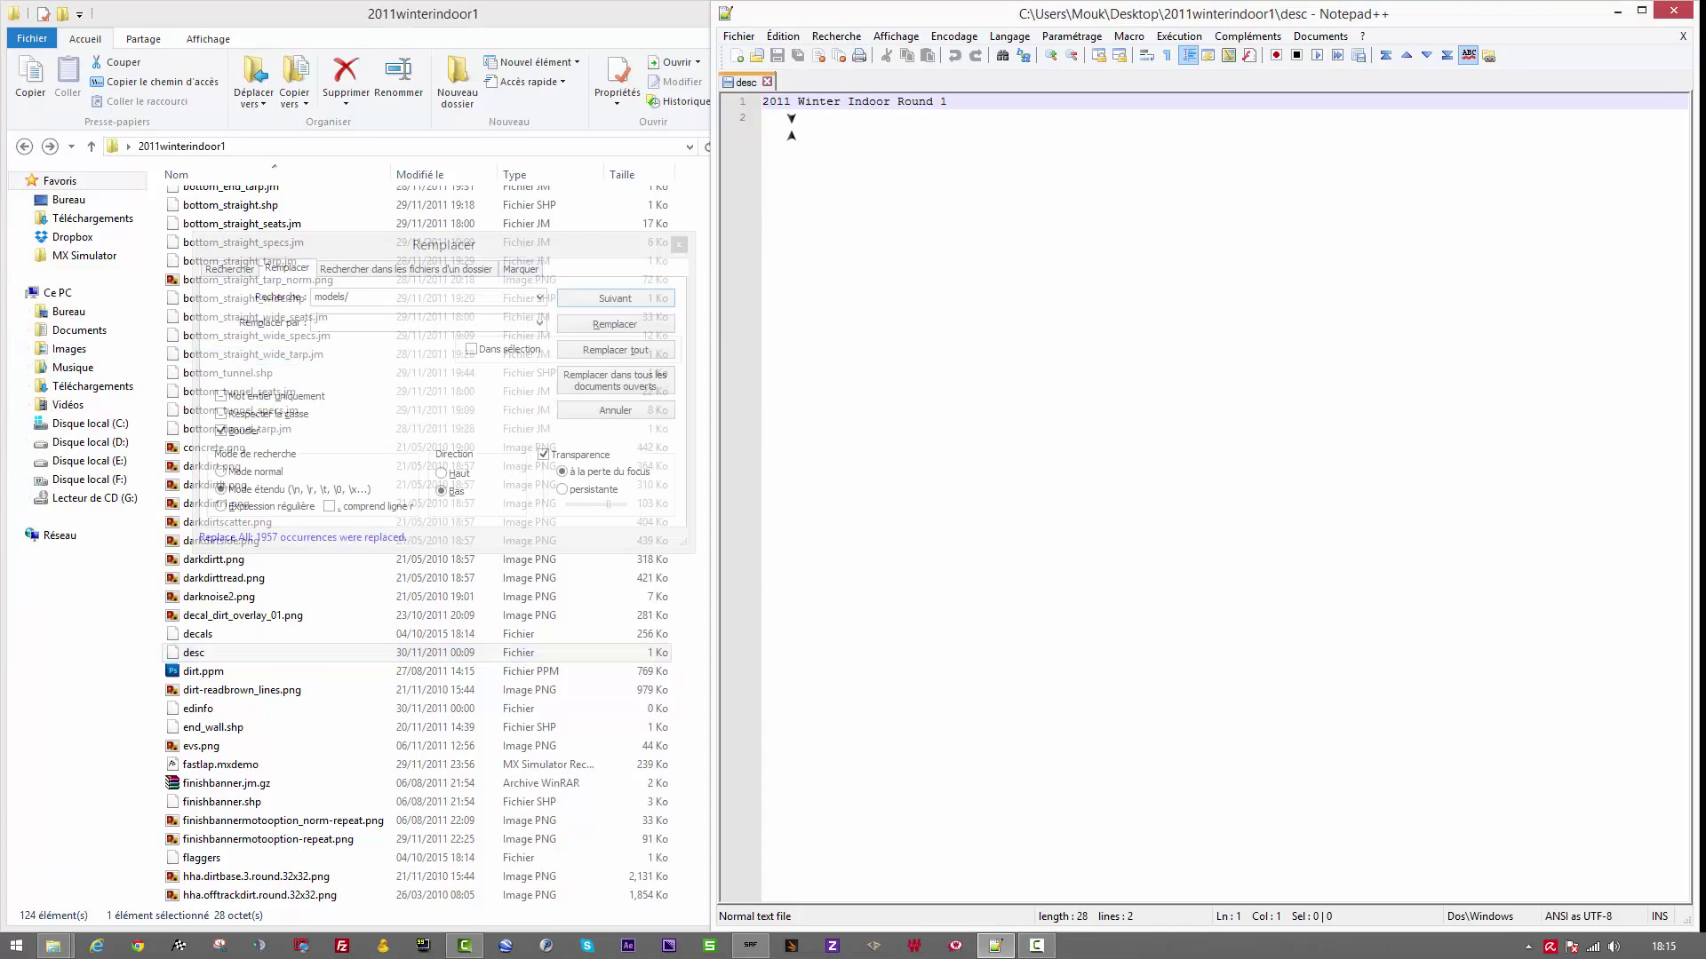
type("+")
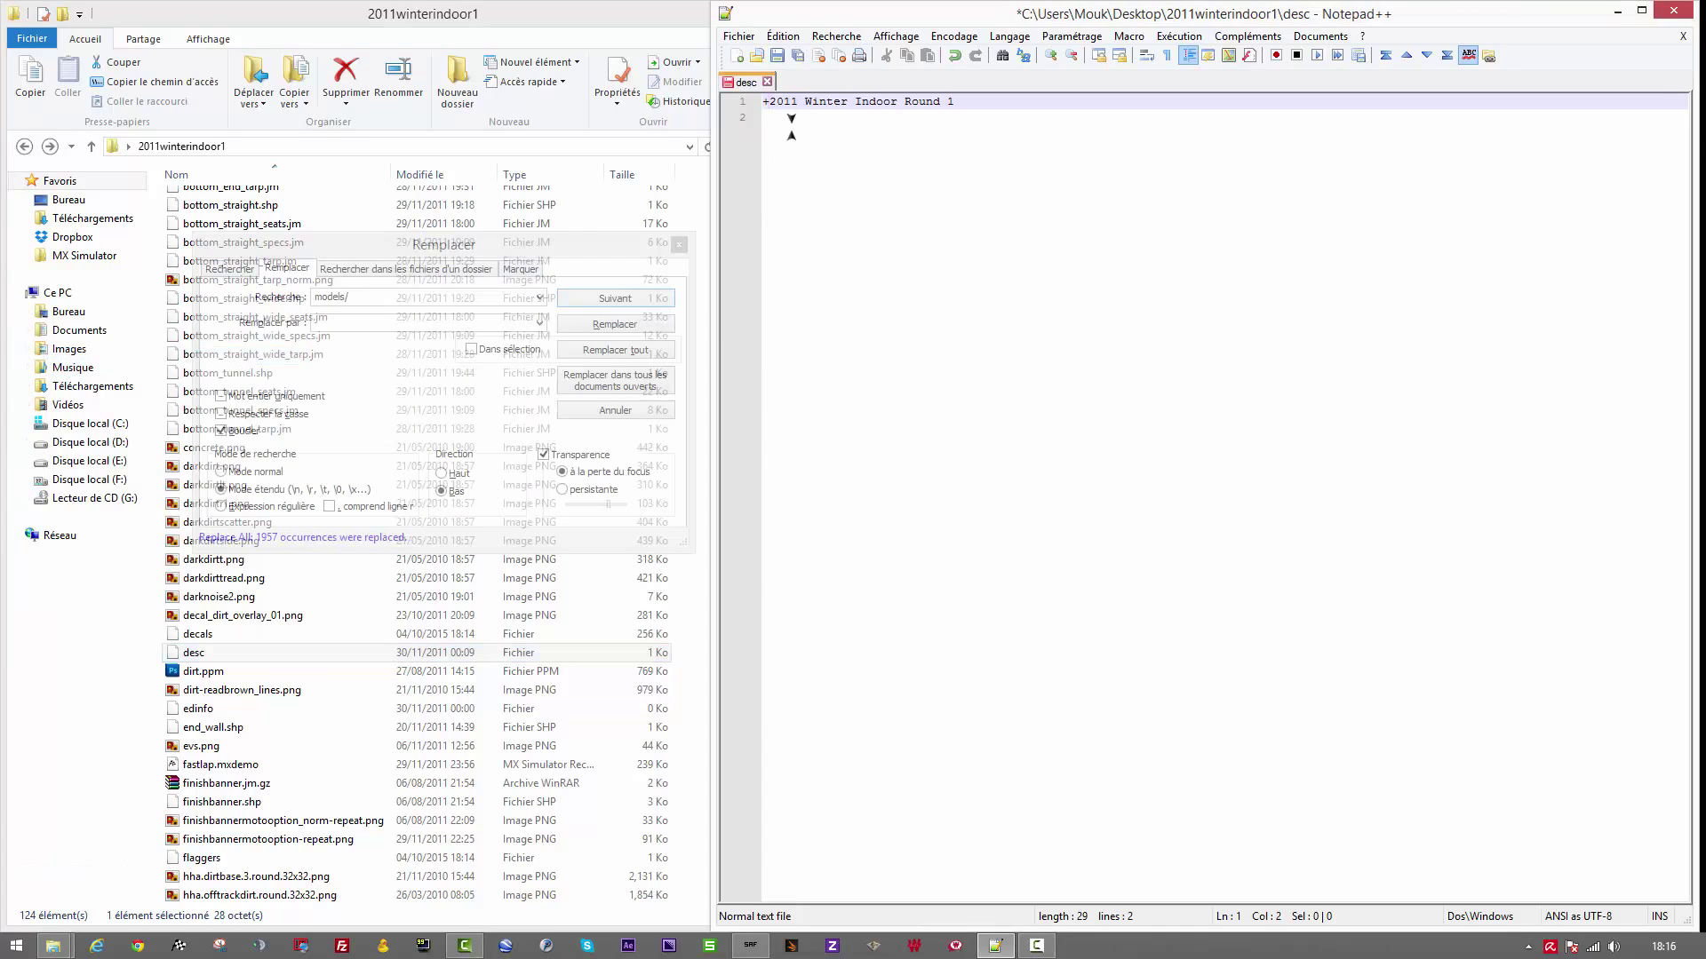
left_click(778, 56)
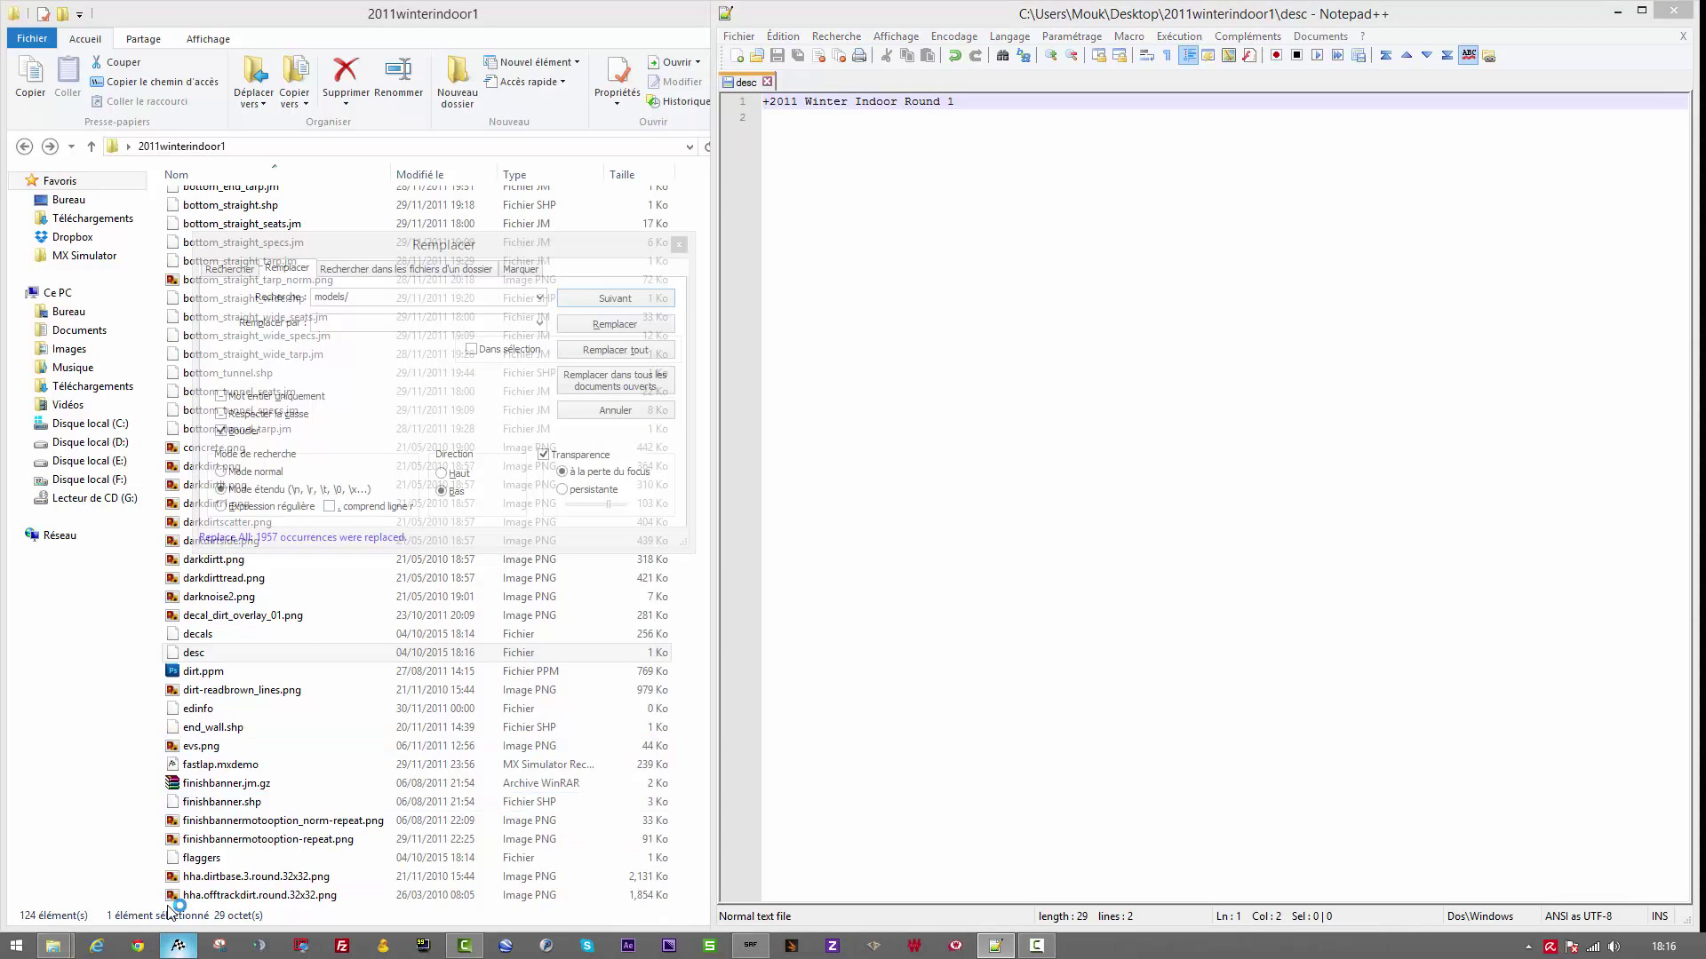
Step: Launch MX Simulator, look for +2011 Winter Indoor Round 1 in the New Race track list, and quit the game
left_click(179, 946)
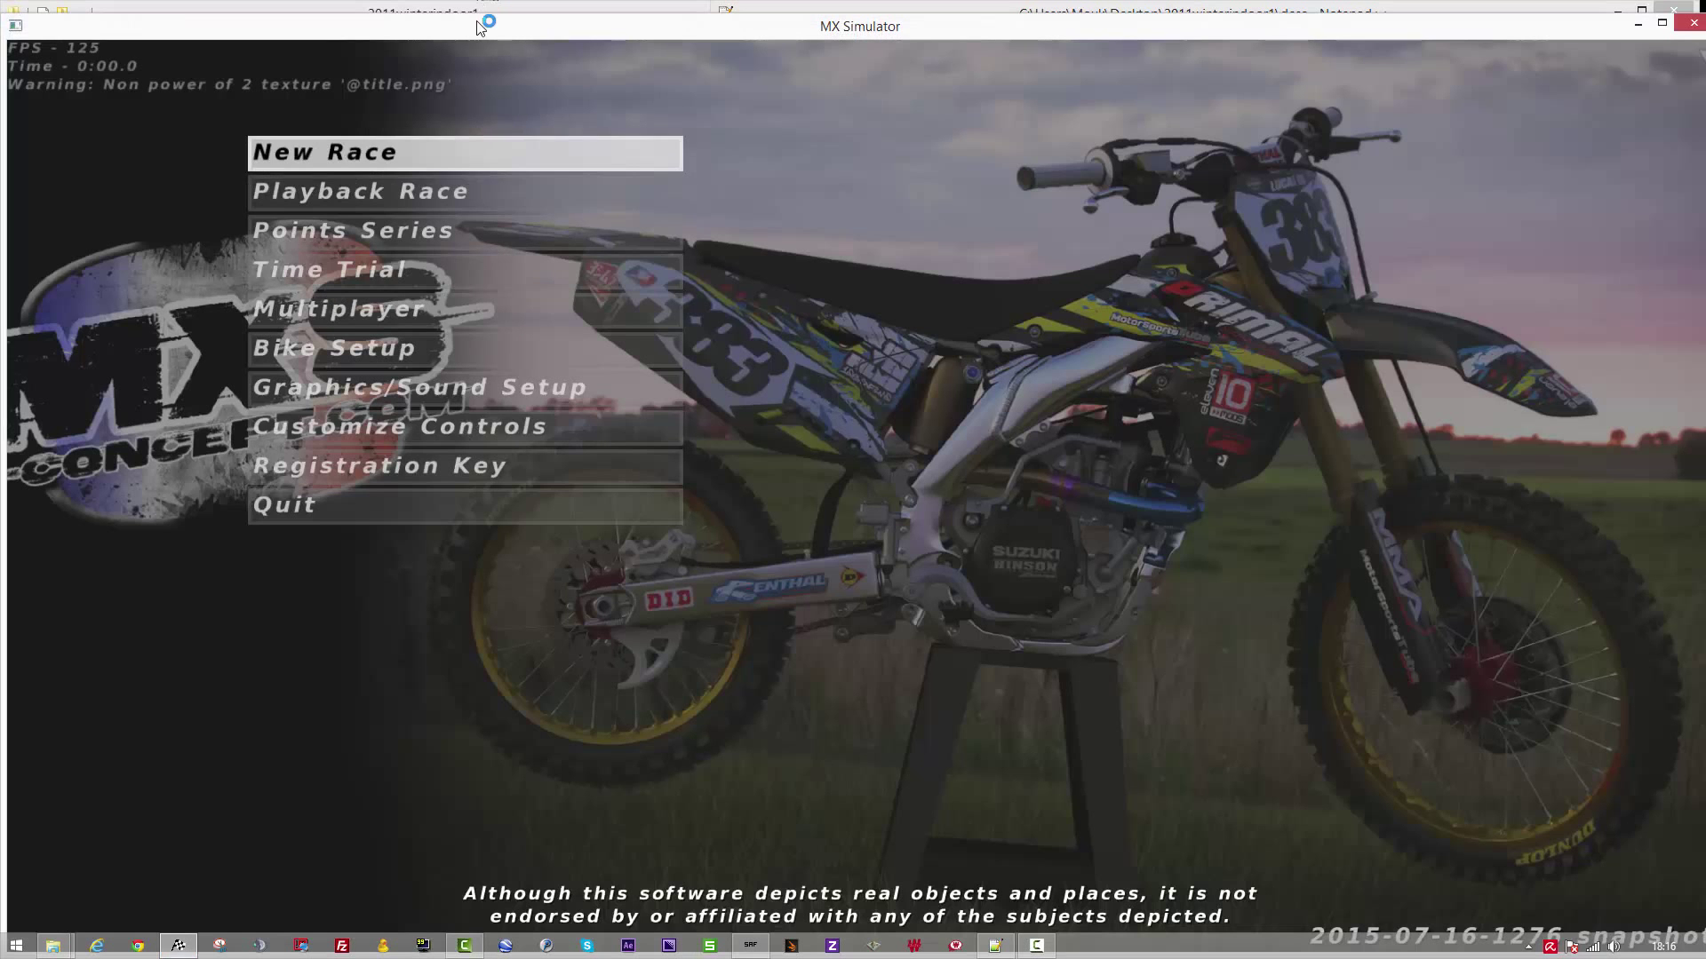
double_click(480, 27)
left_click(433, 124)
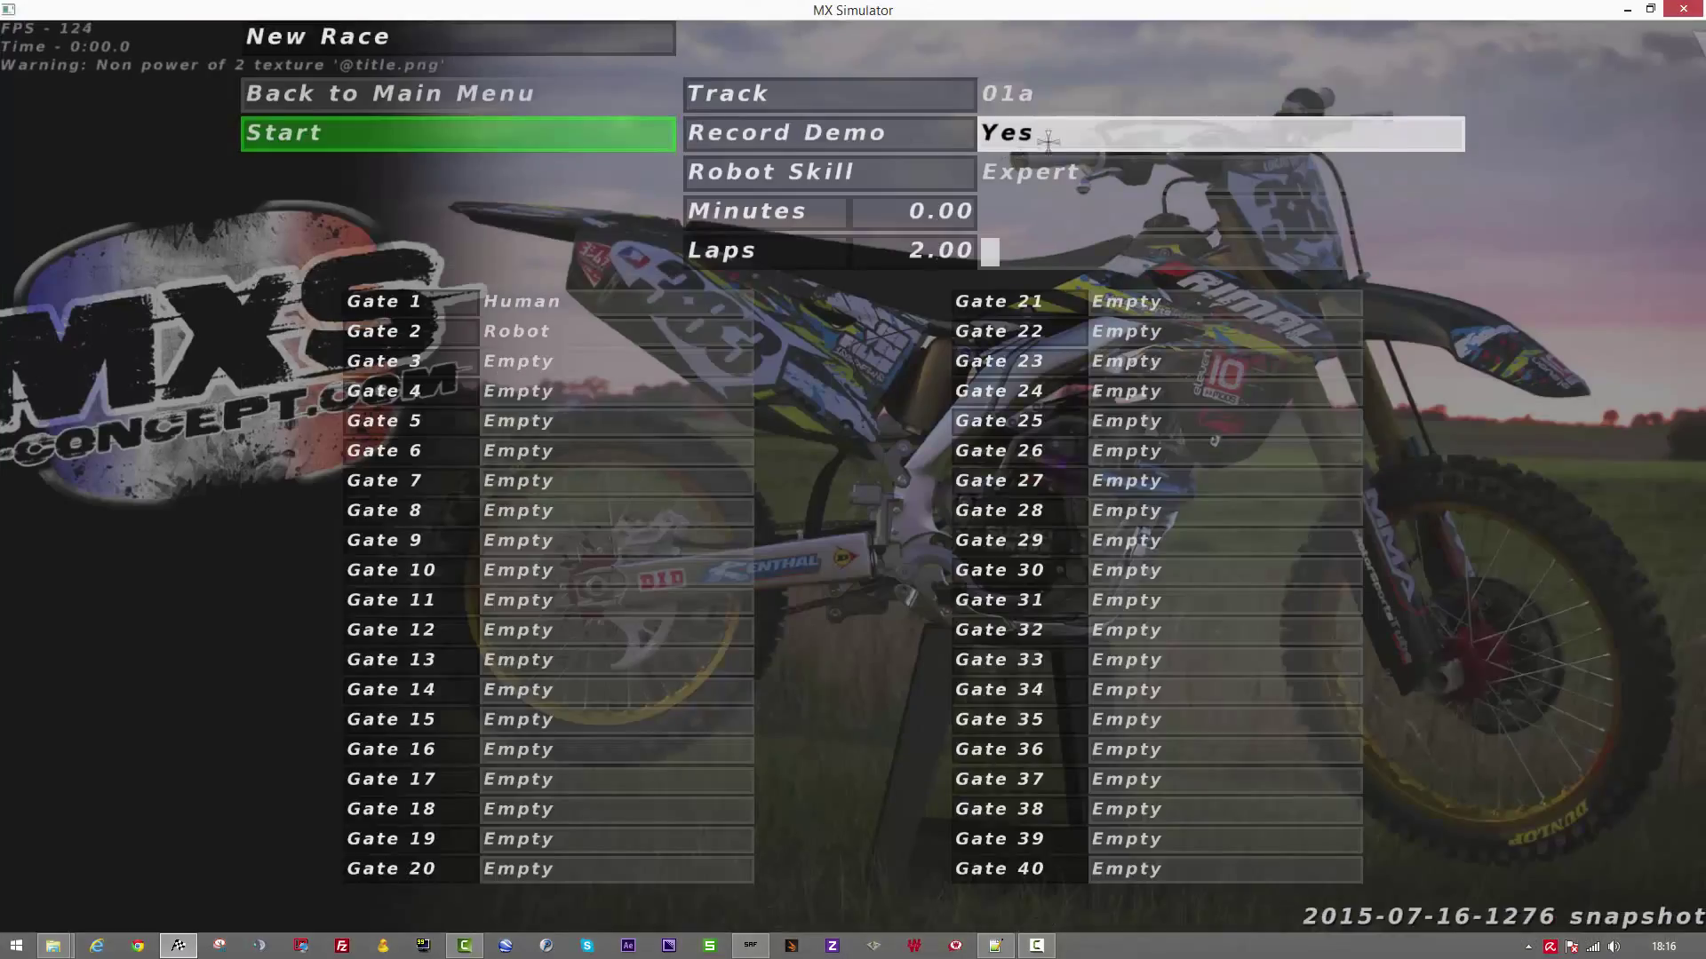
left_click(1085, 95)
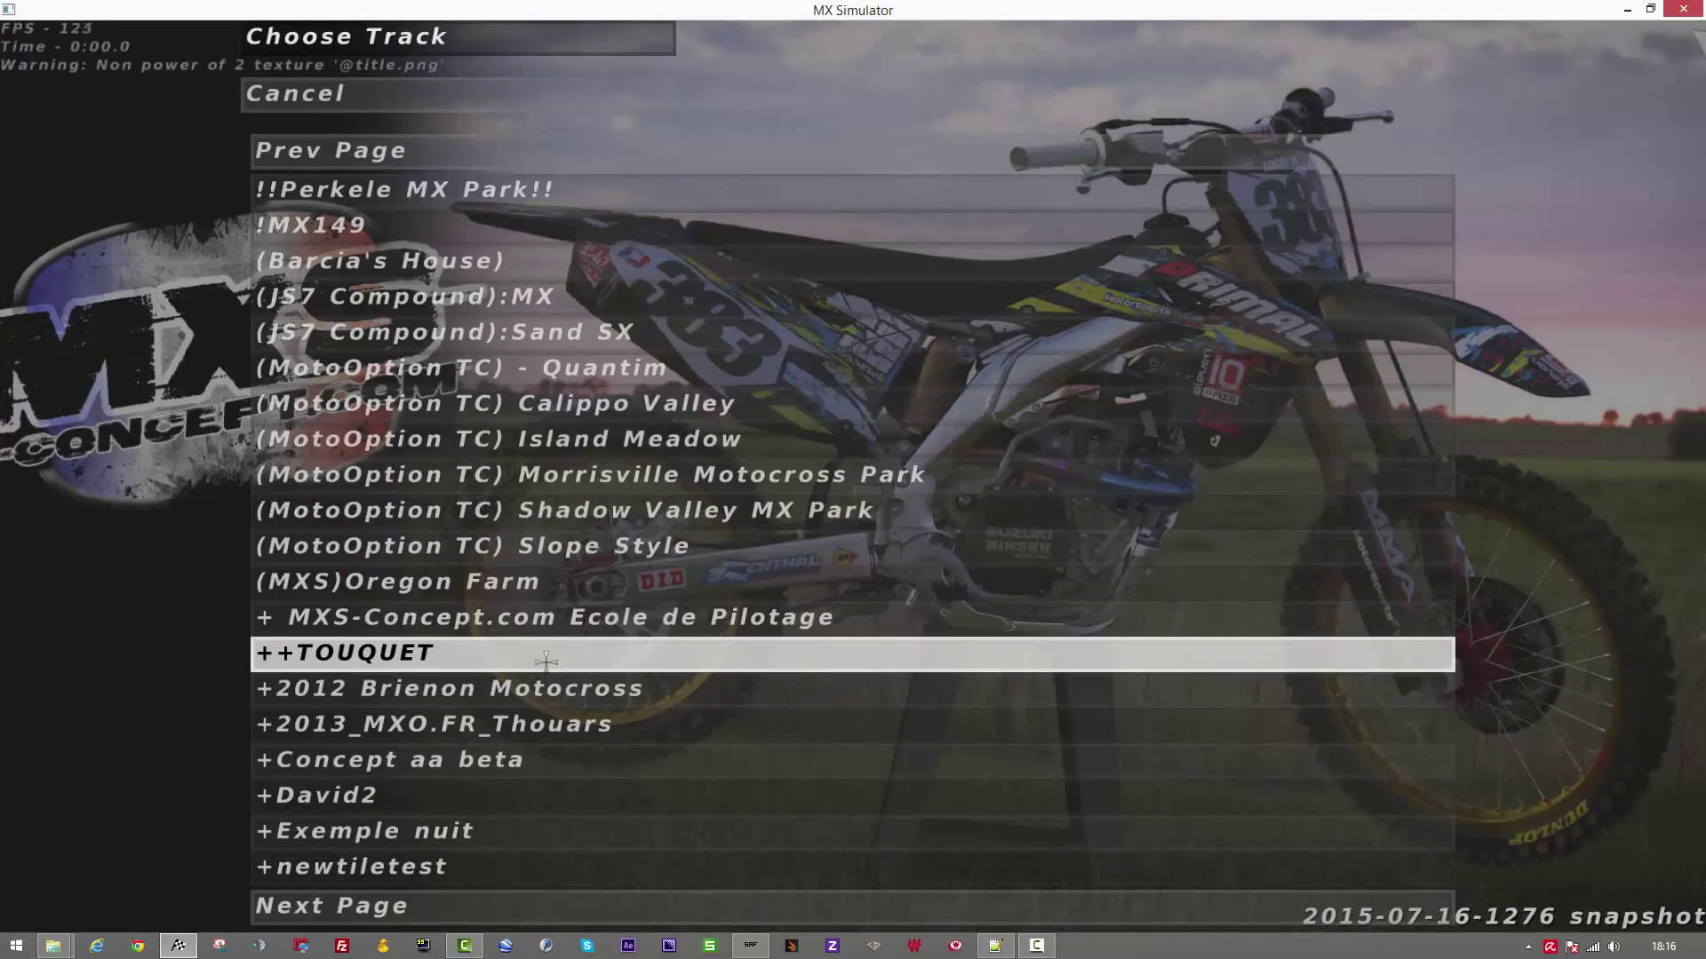
left_click(418, 906)
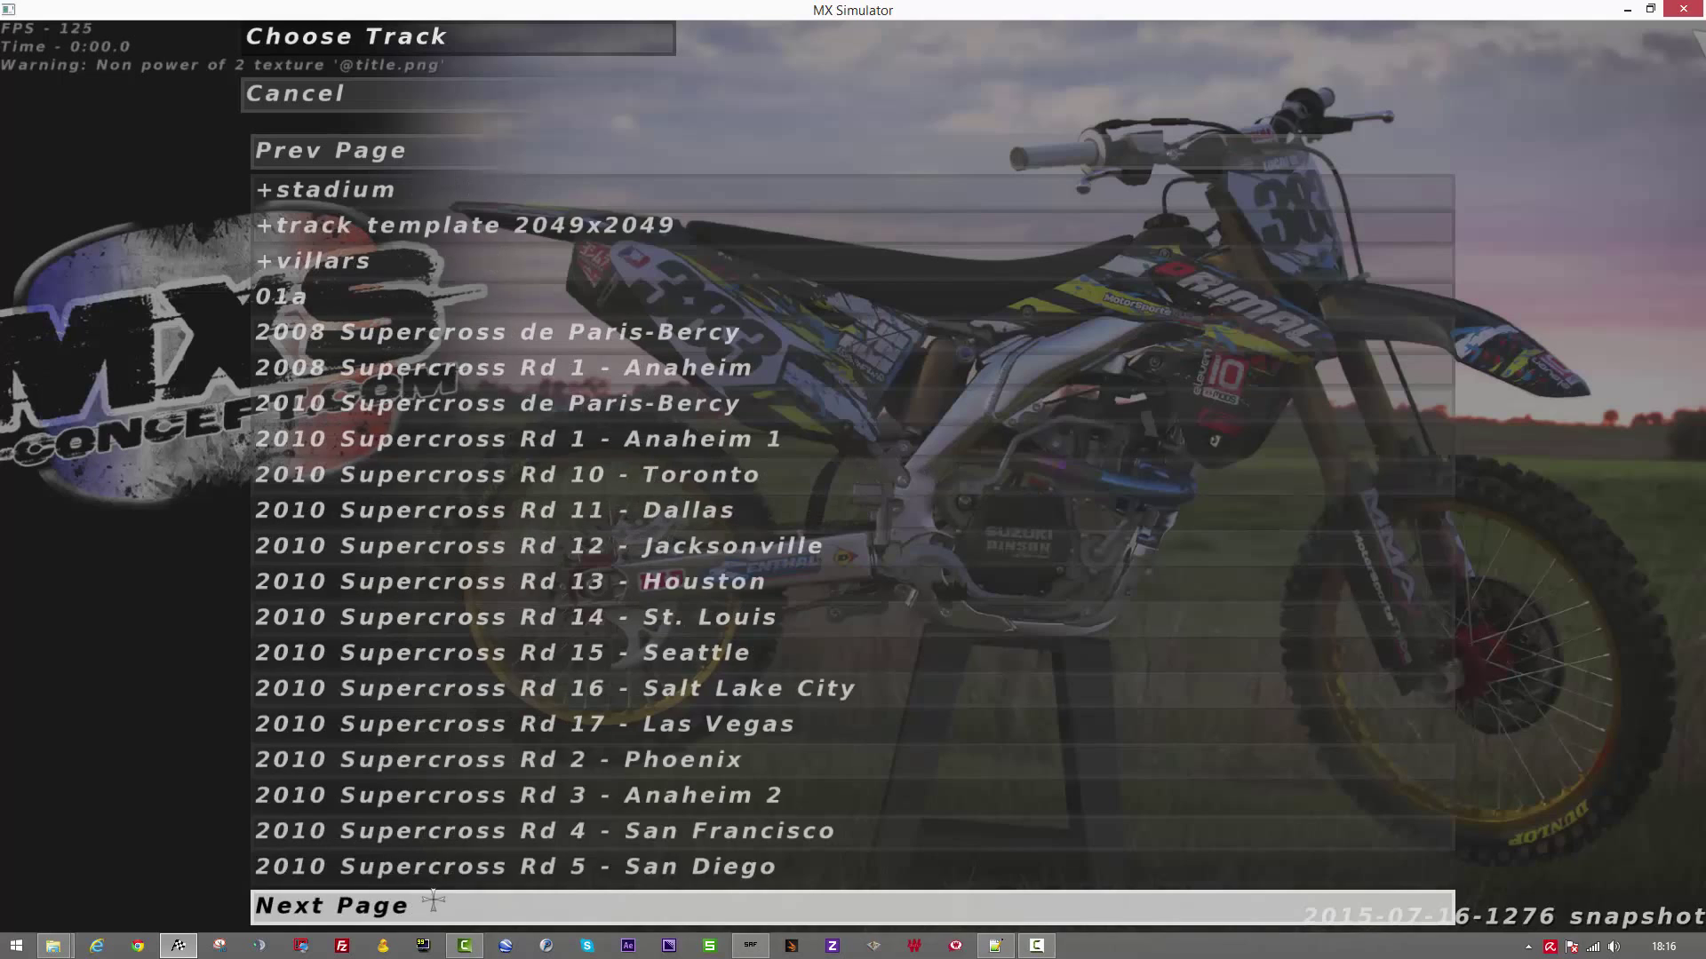
left_click(438, 149)
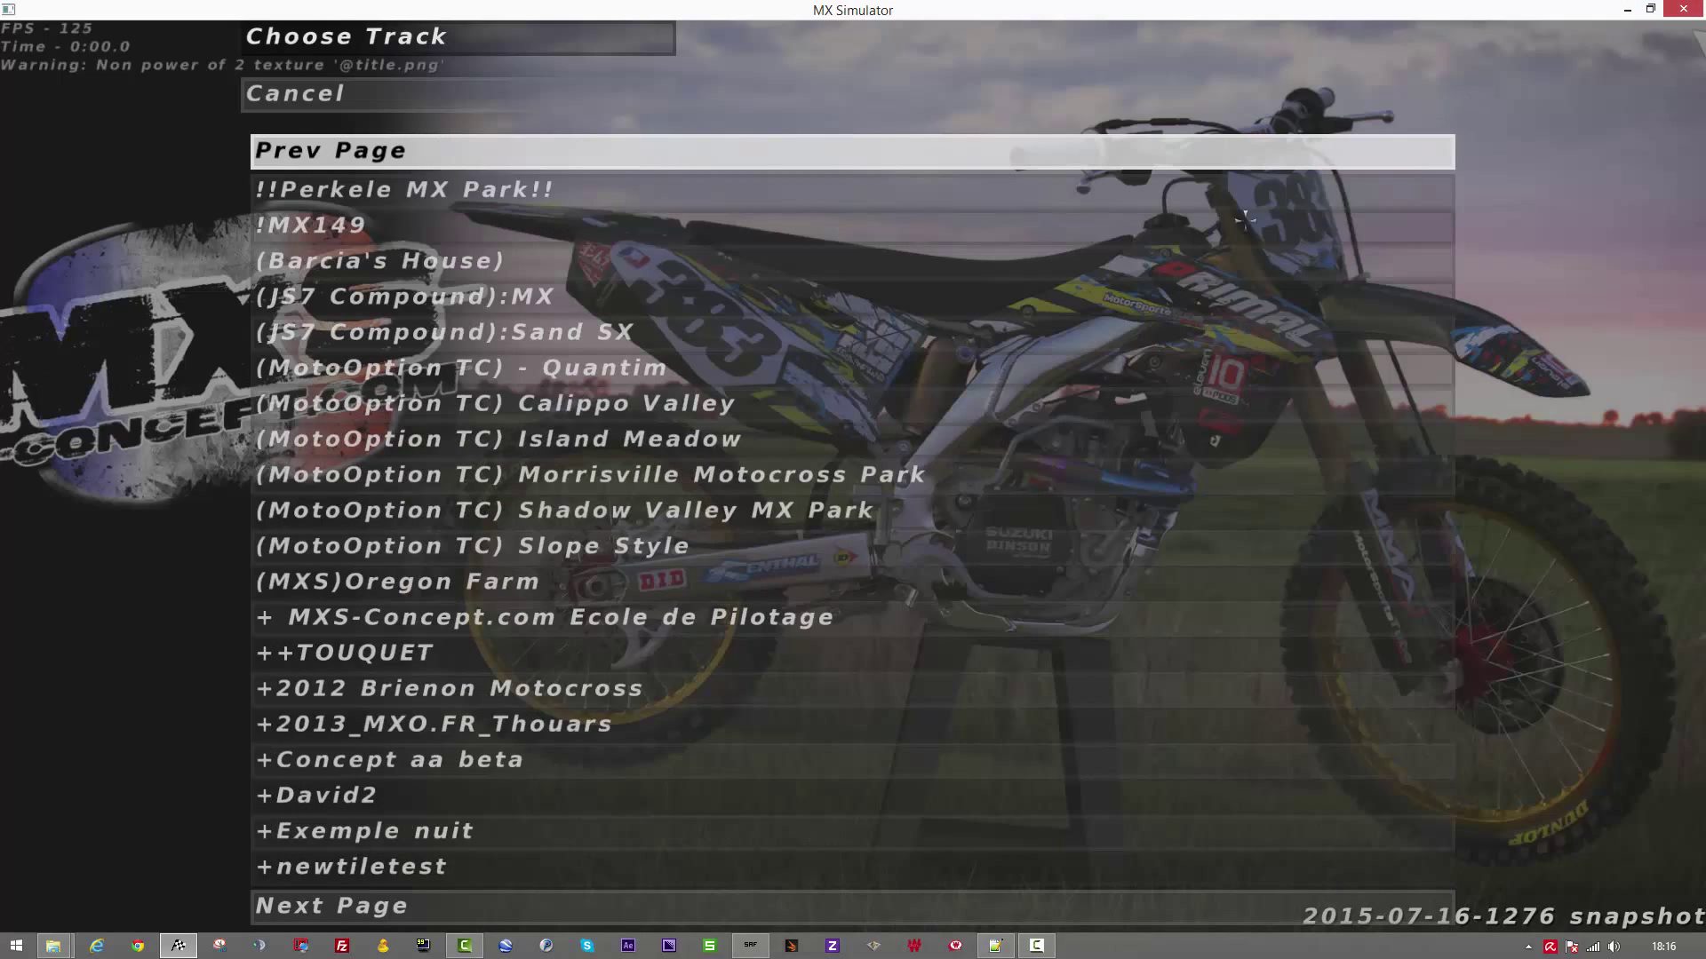
key("Escape")
left_click(537, 485)
key("Return")
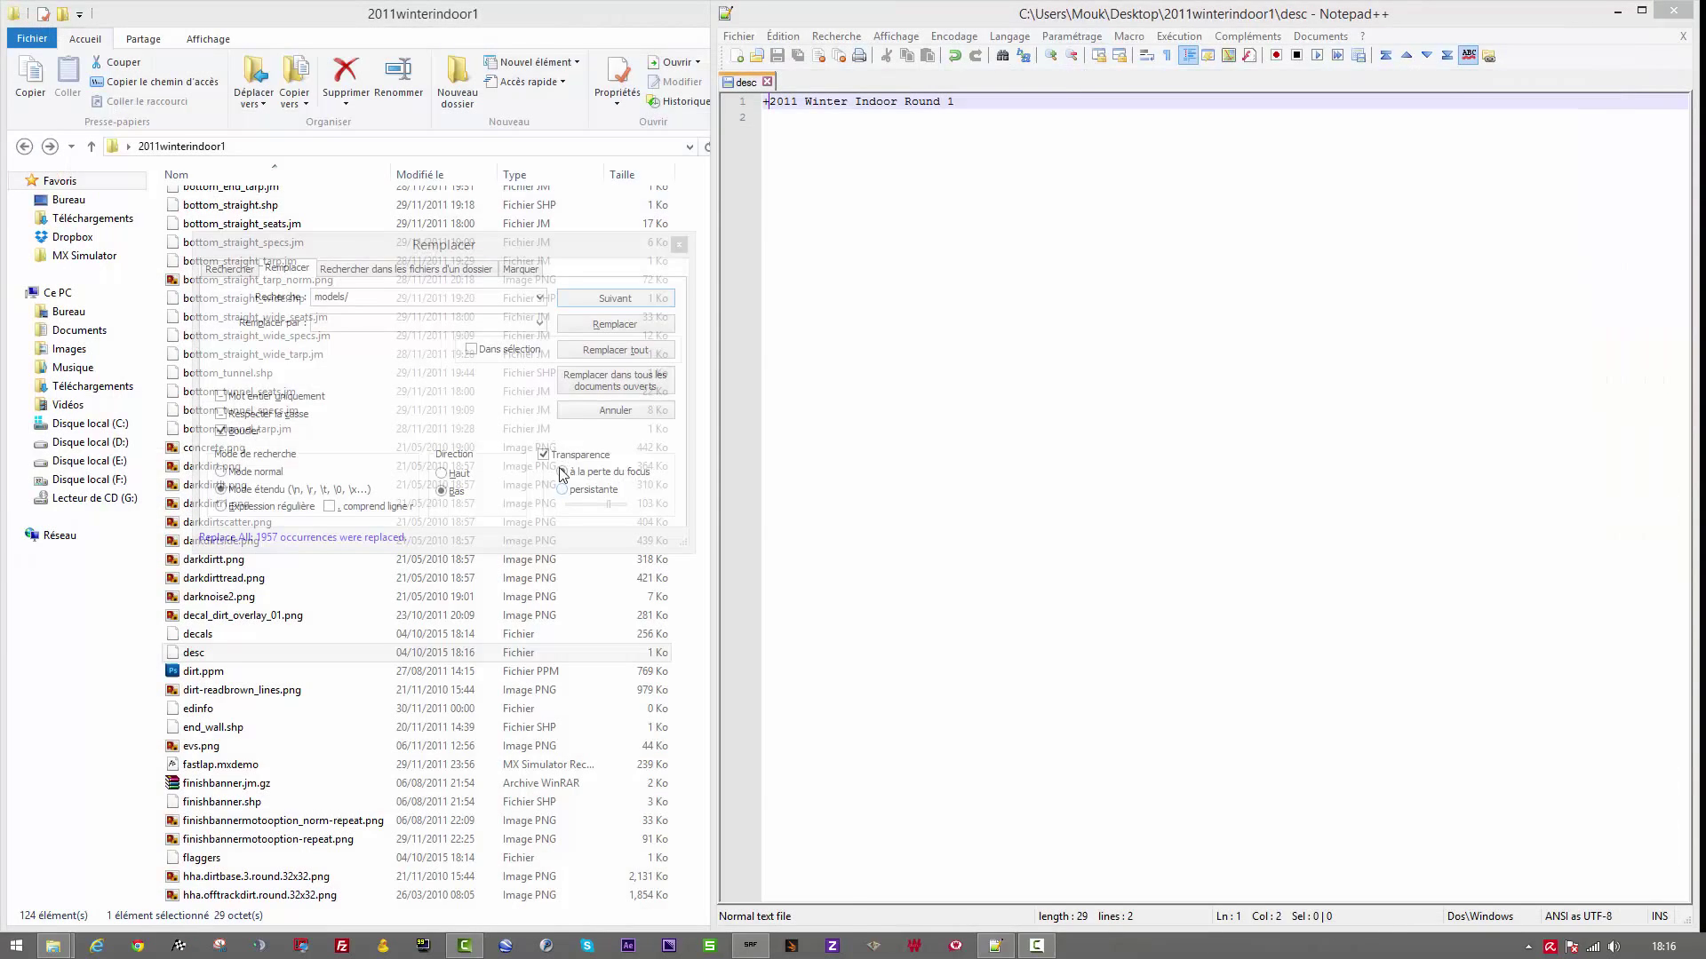
Step: Move the 2011winterindoor1 folder from the desktop into the MX Simulator folder under AppData\Local
left_click(561, 36)
left_click(830, 17)
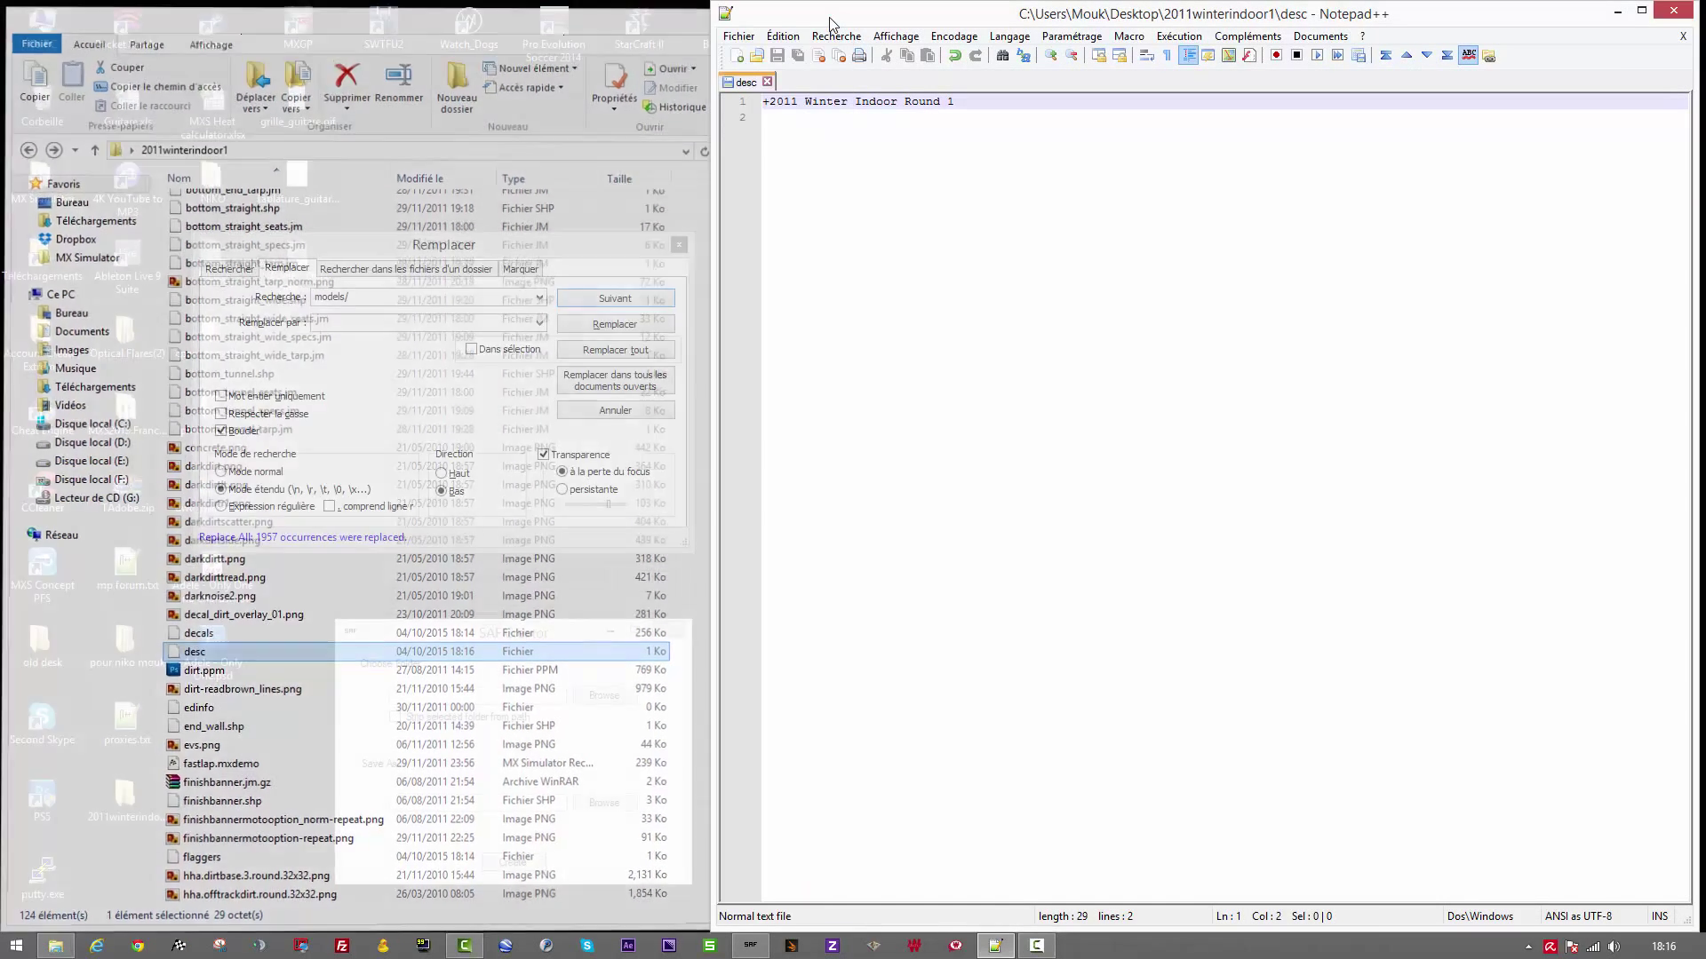
left_click(130, 816)
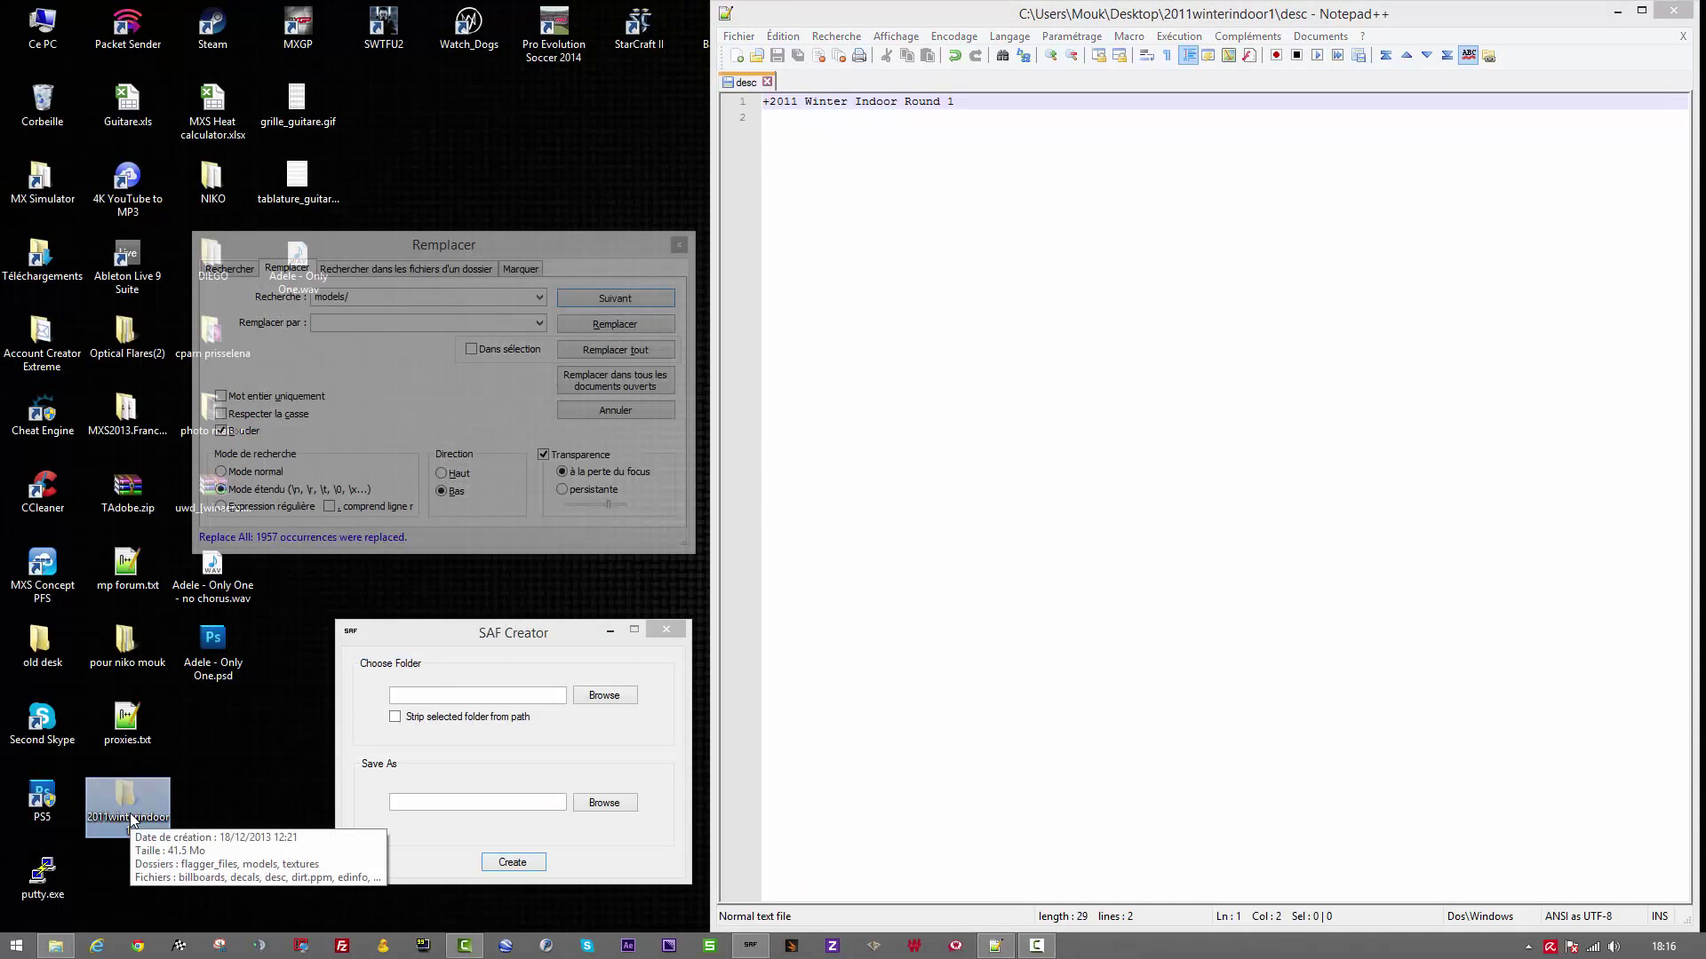
left_click(56, 945)
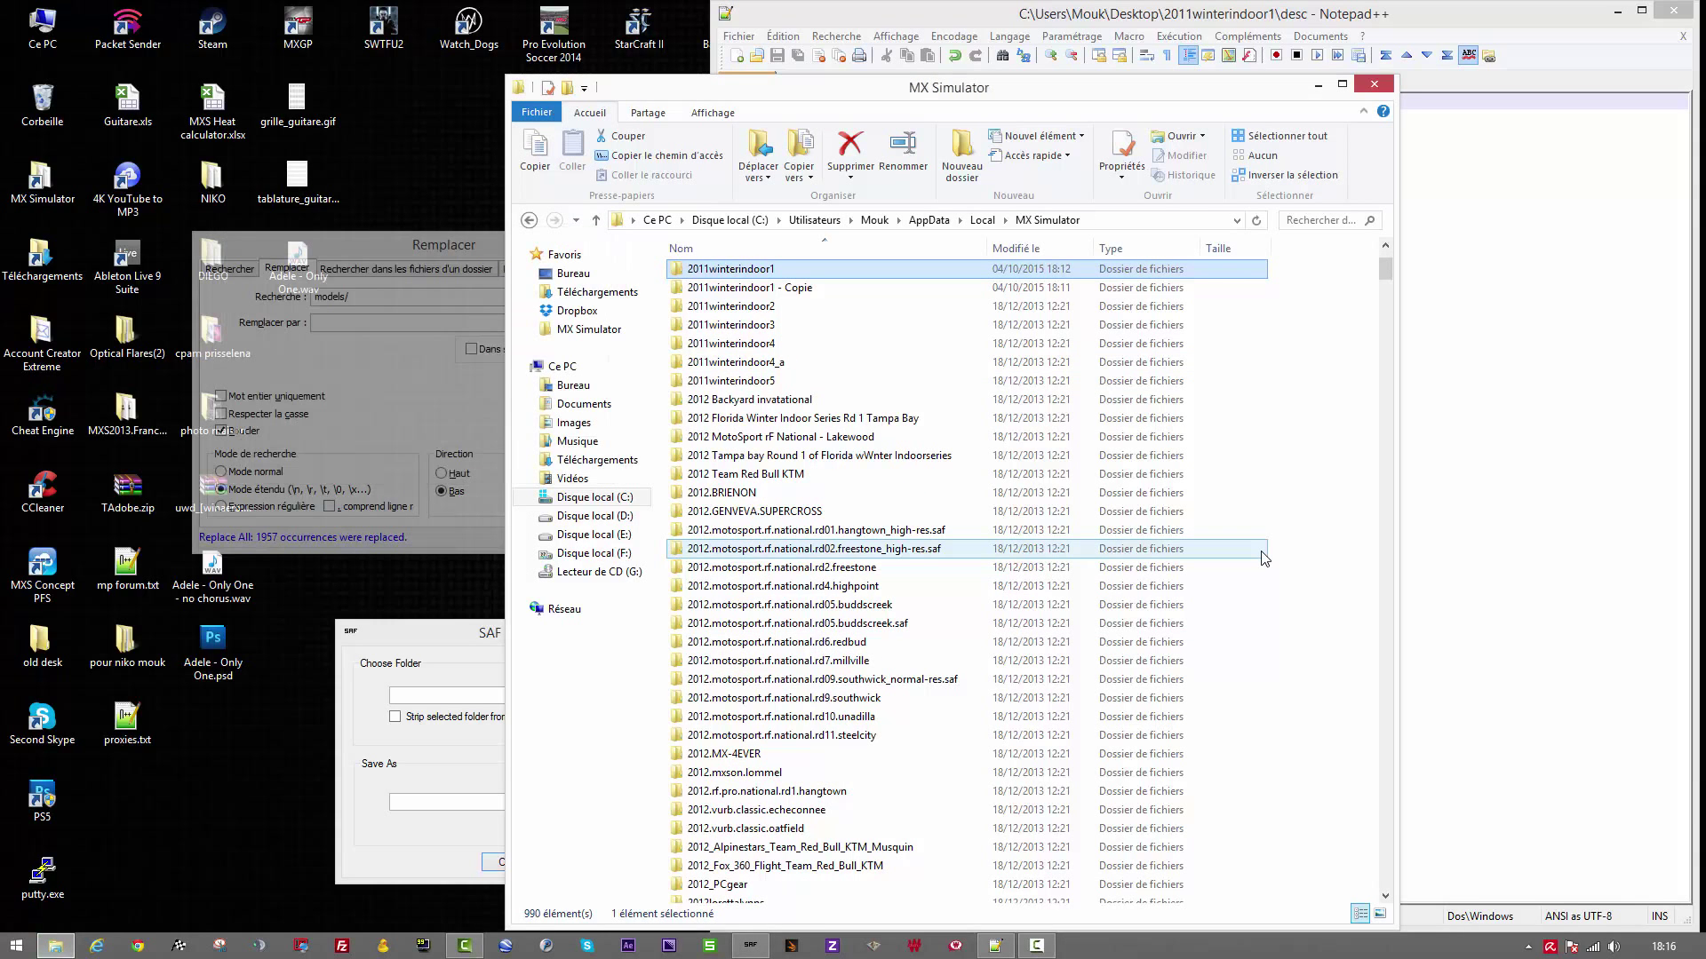
key("super+Left")
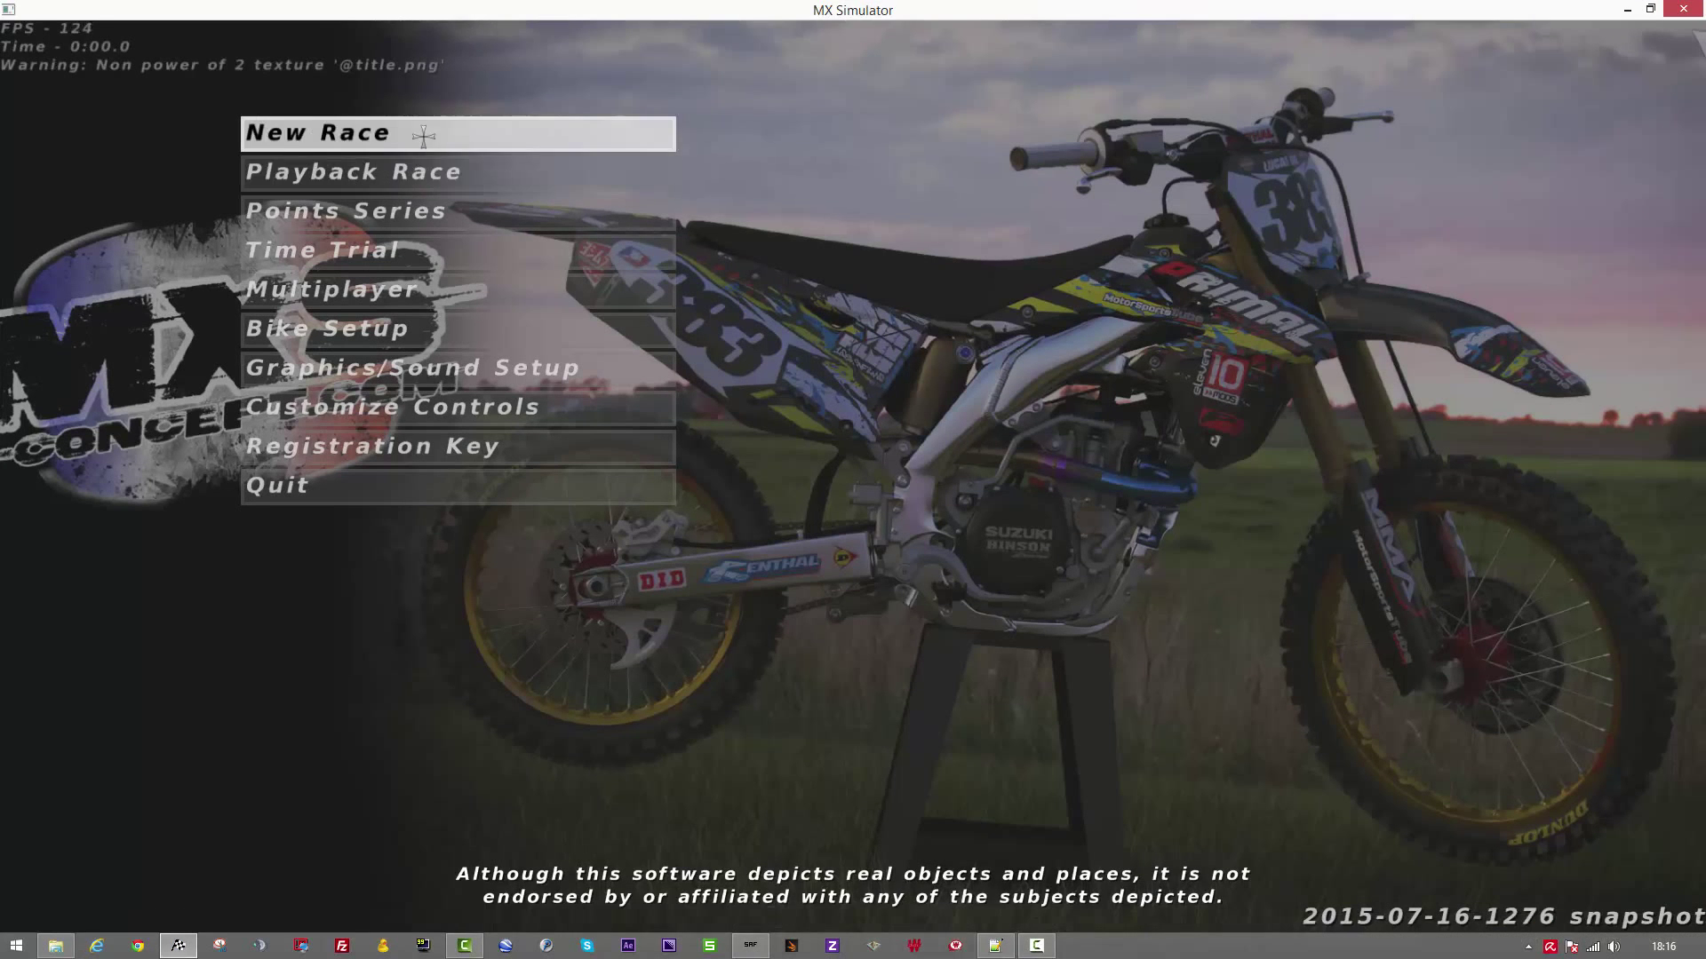
Step: Launch MX Simulator and start a new race on the track +2011 Winter Indoor Round 1
left_click(444, 134)
left_click(1057, 93)
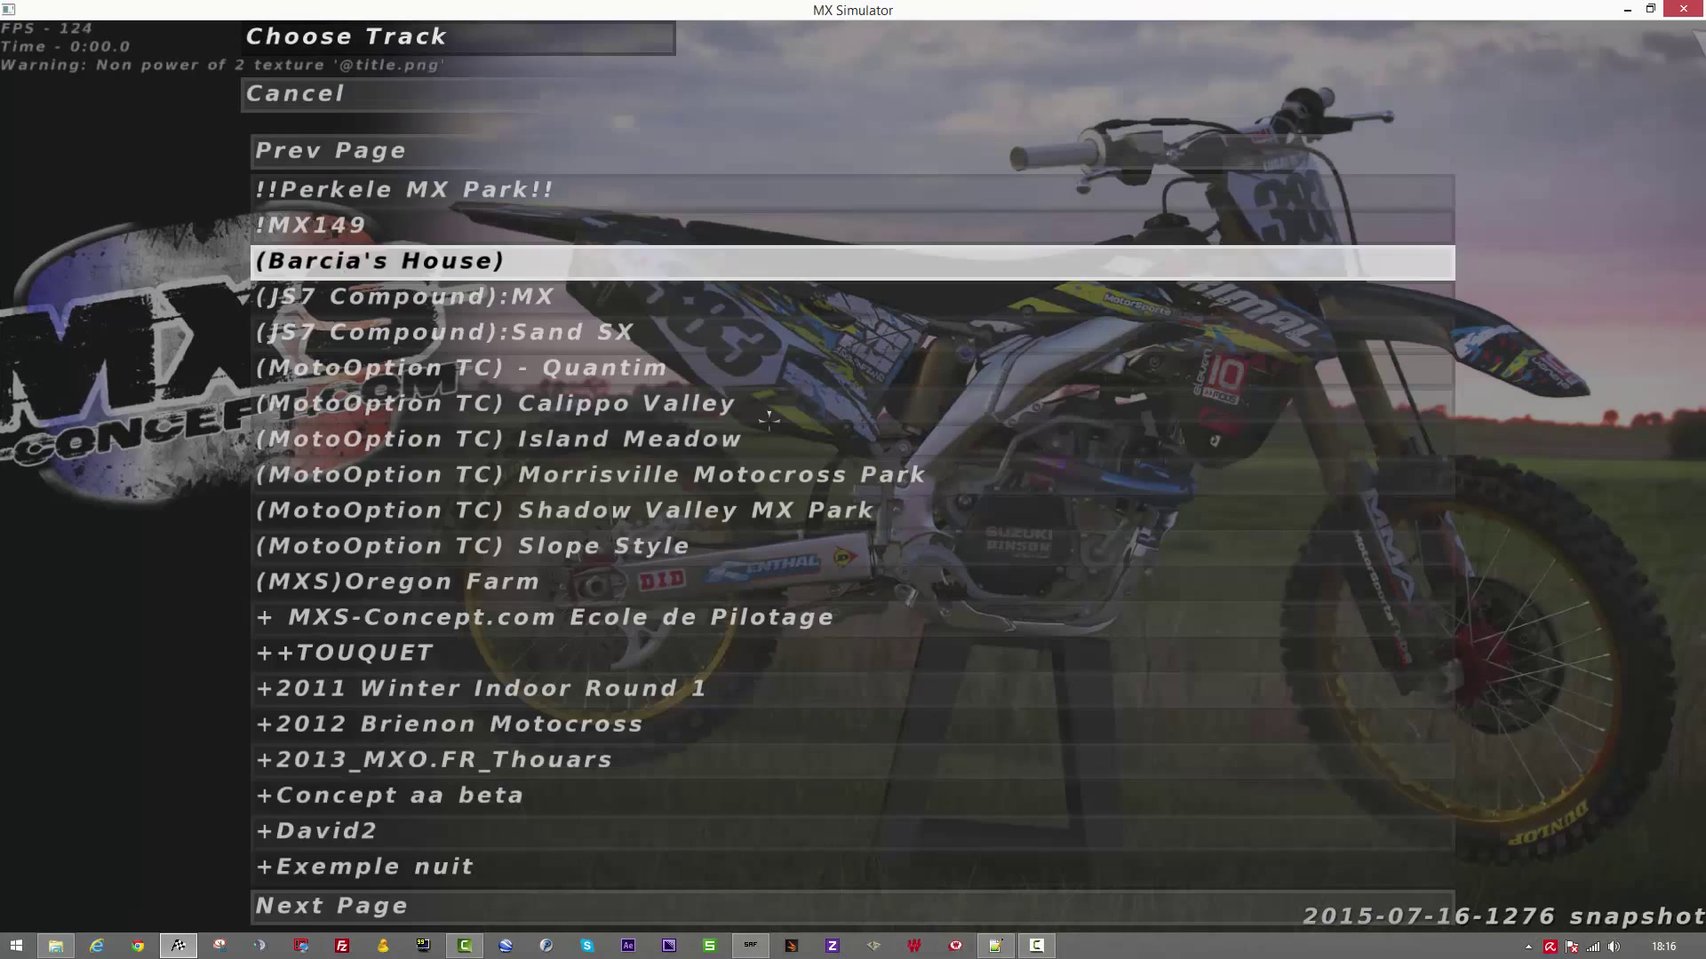
left_click(568, 686)
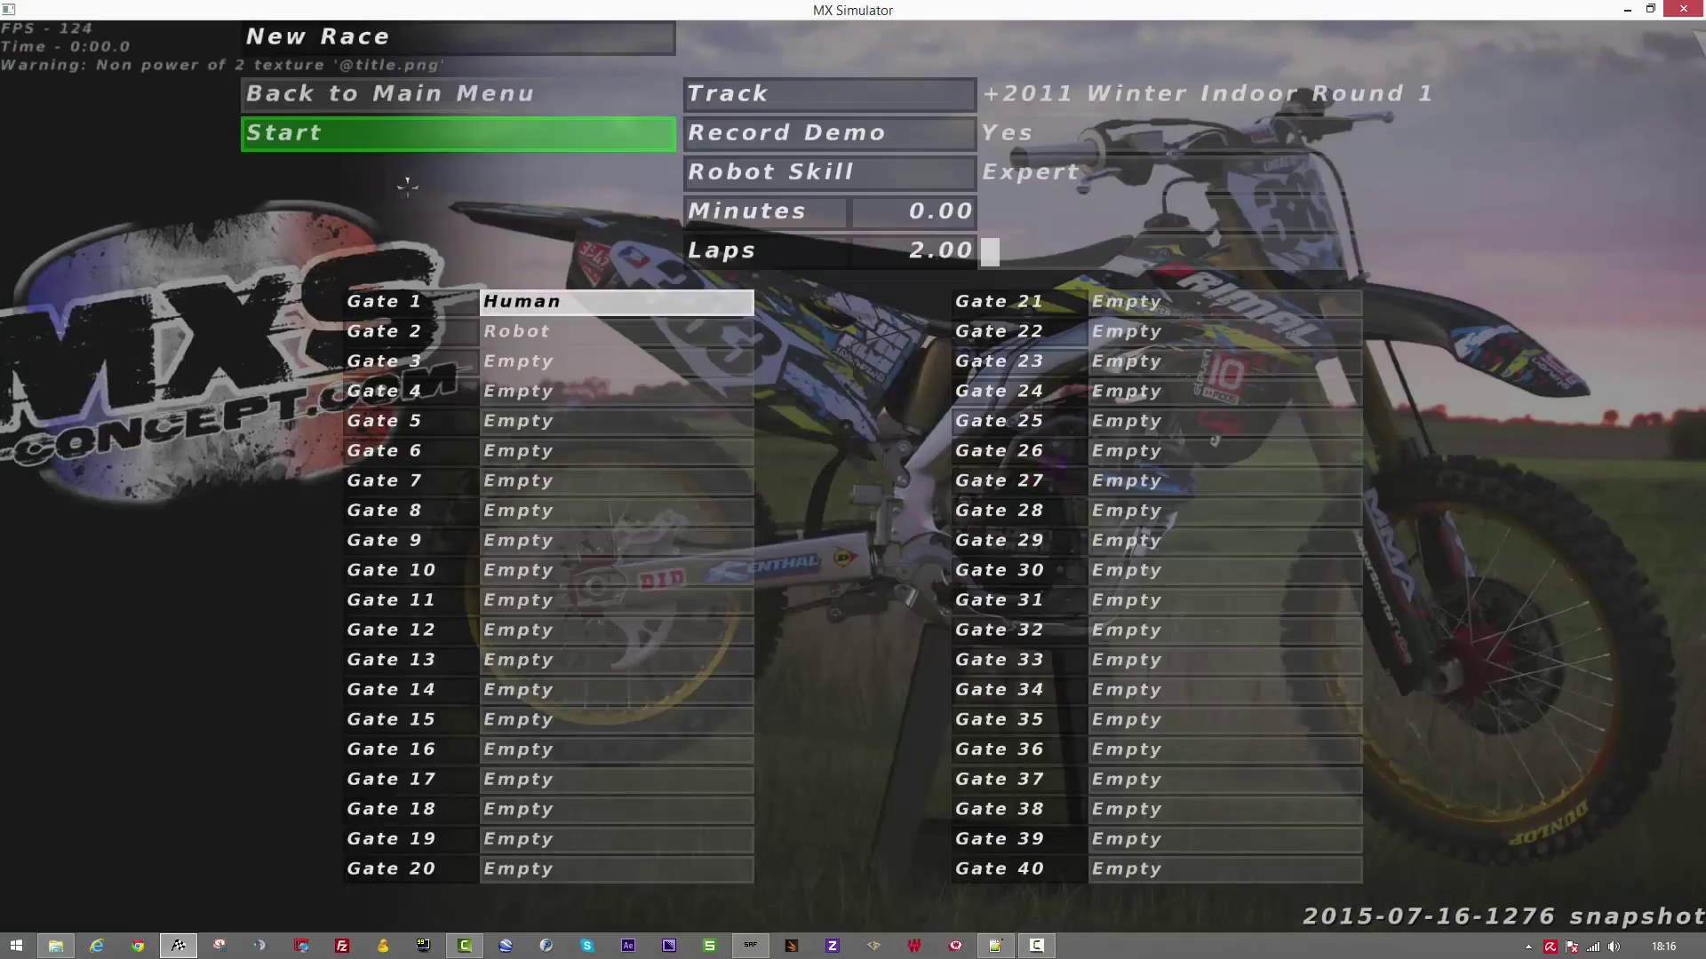
left_click(380, 137)
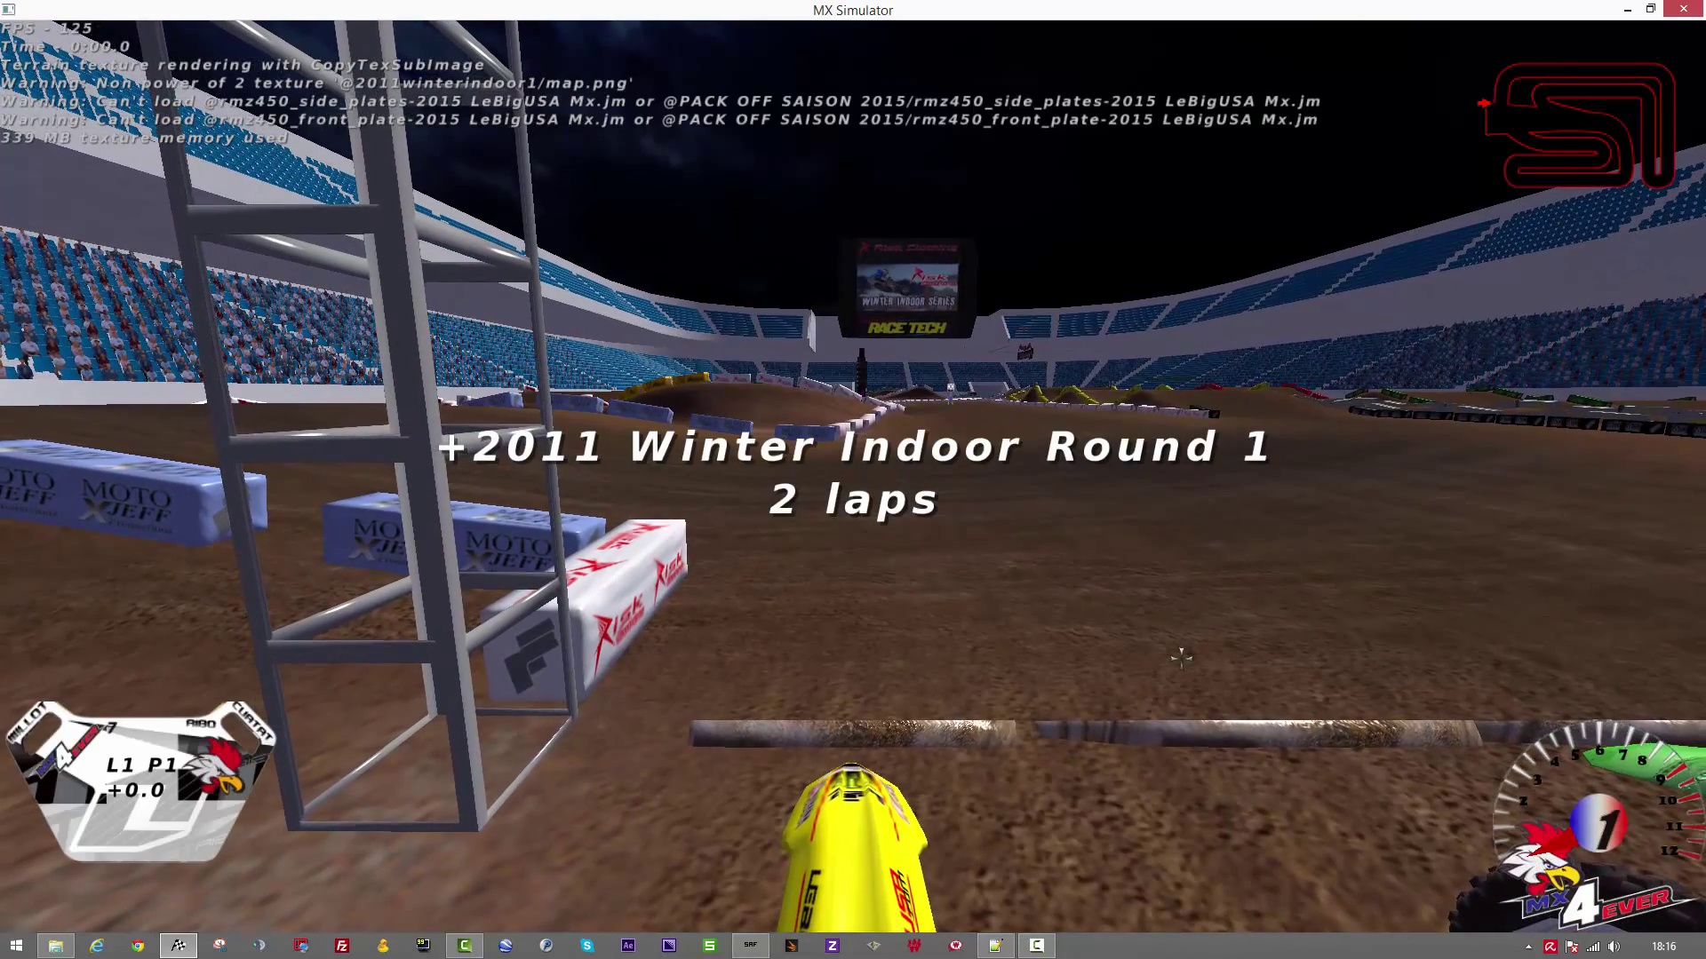
Step: Check the track's objects and textures in the overhead track editor and in the race view, and quit the game
key("F12")
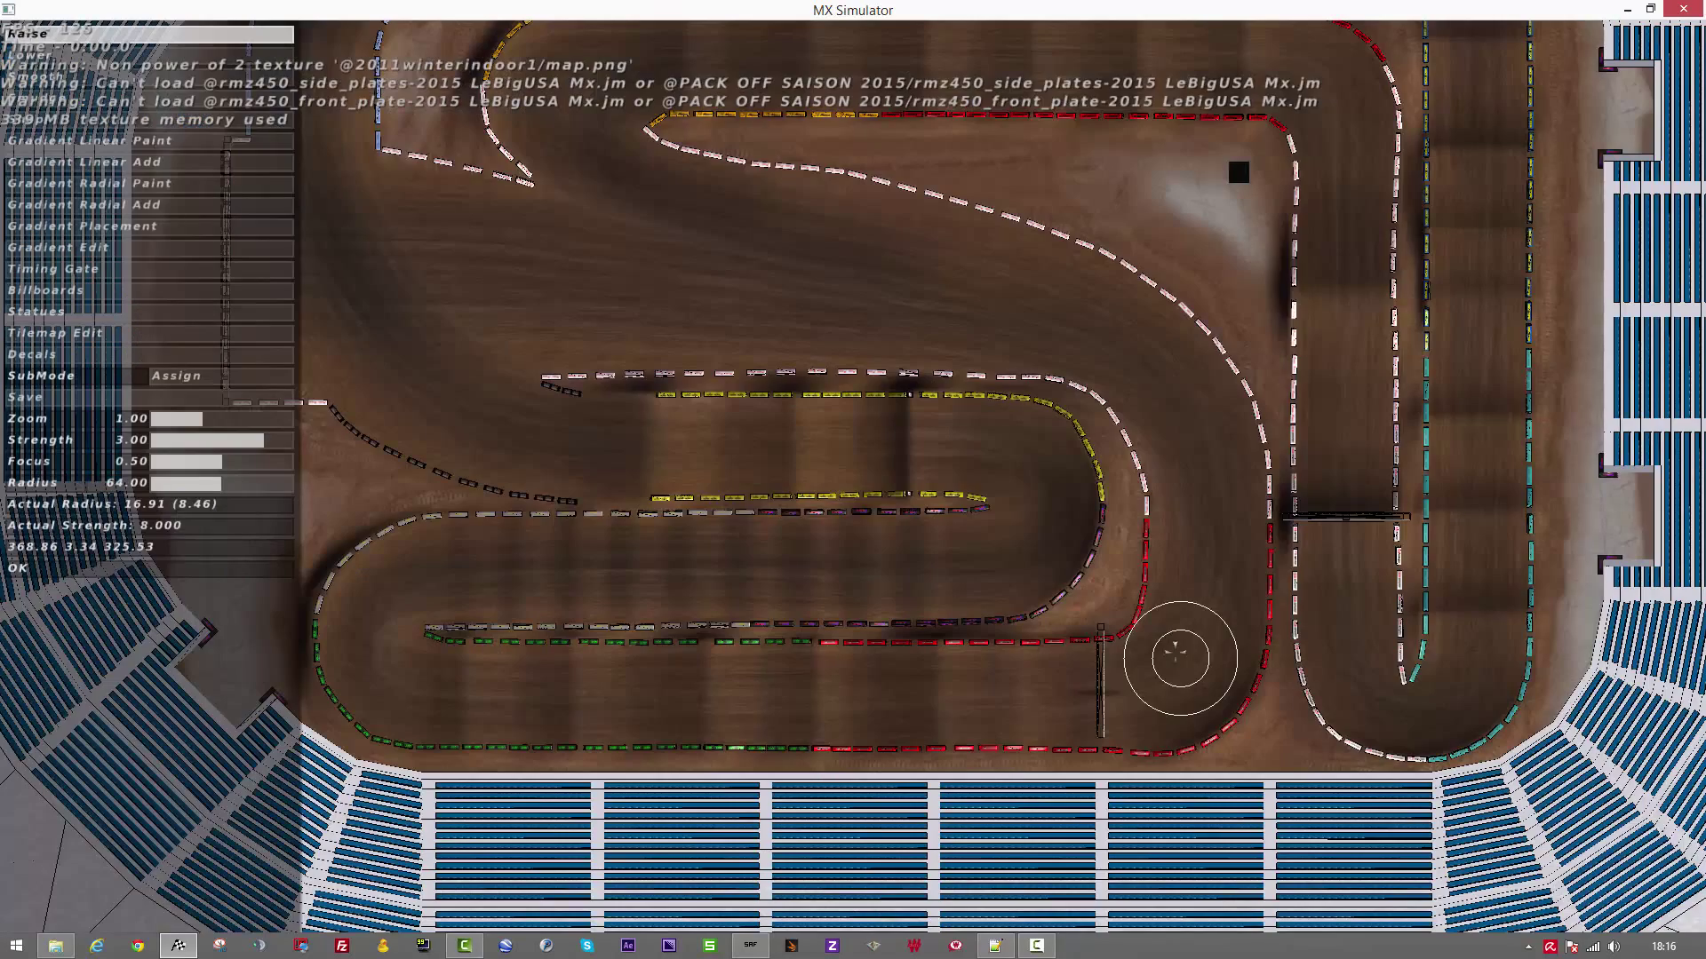
key("F12")
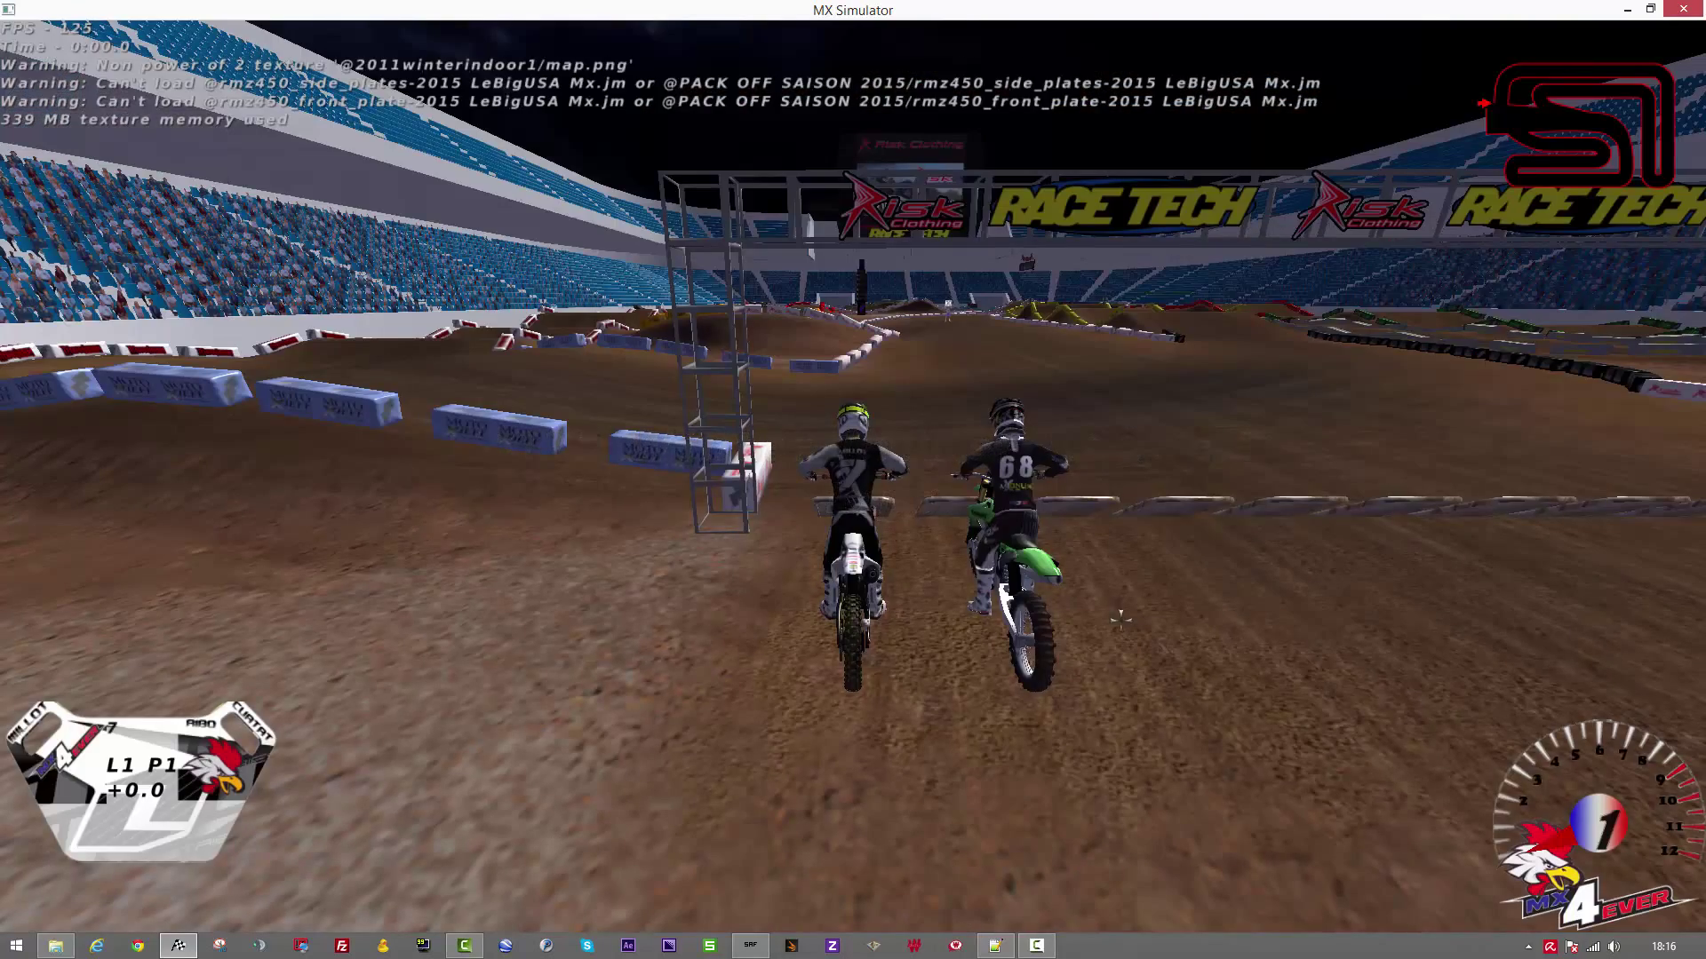
key("Escape")
left_click(590, 484)
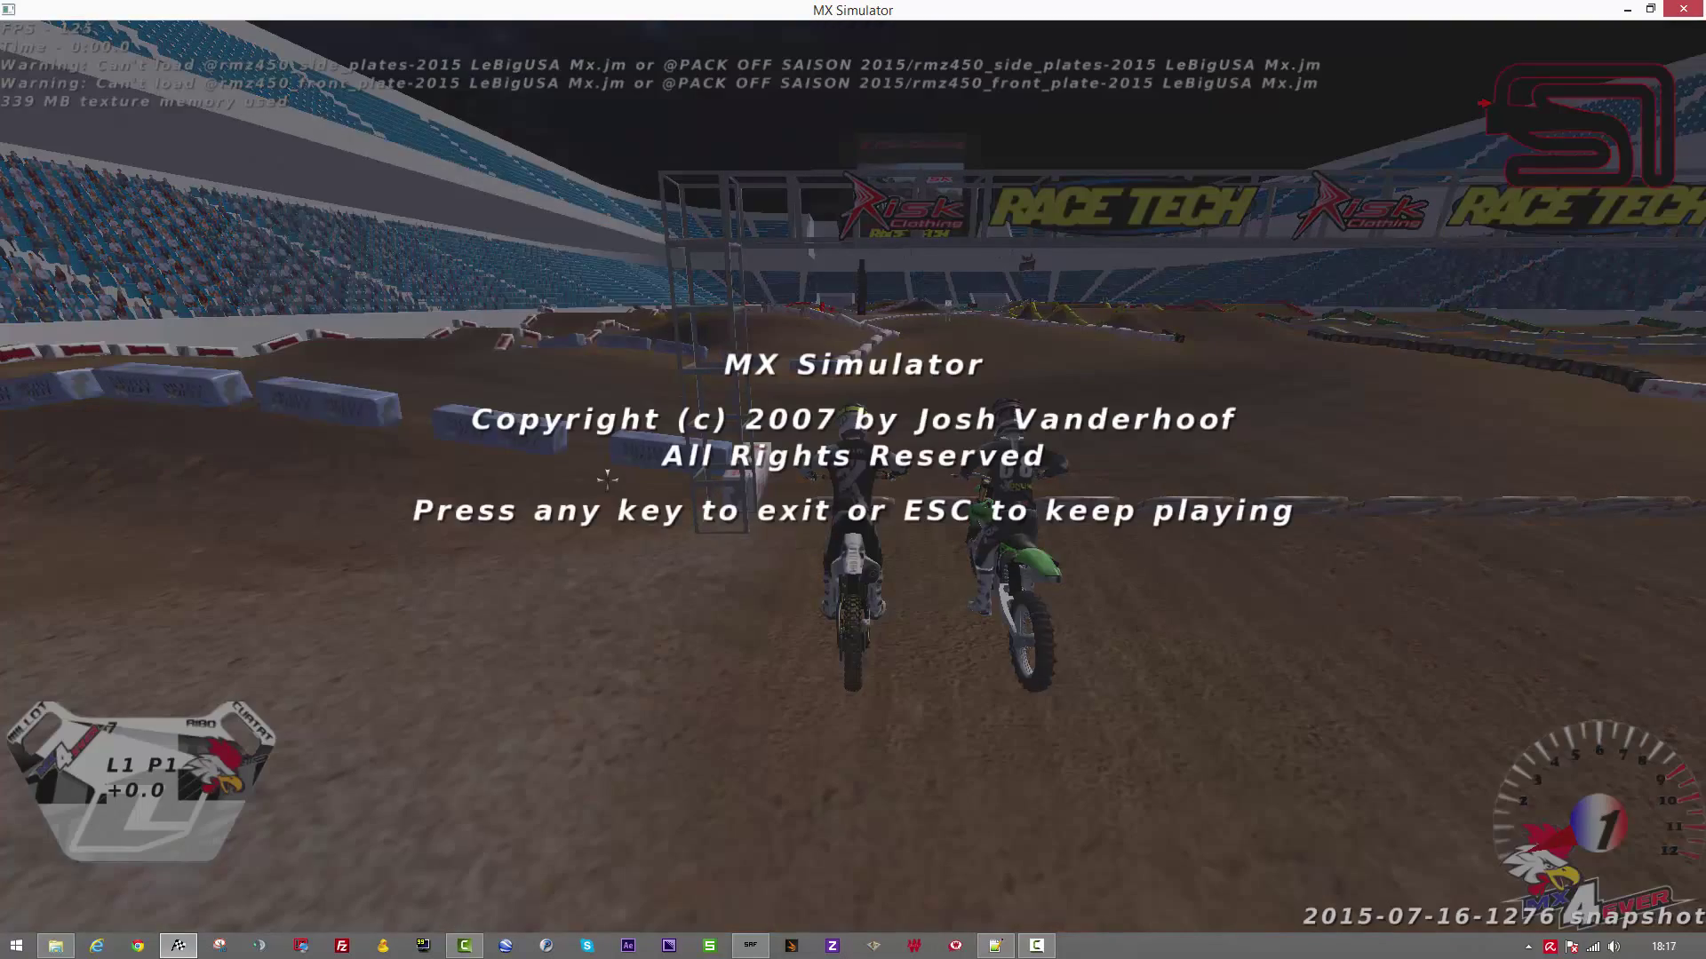
key("Return")
Step: Move the 2011winterindoor1 folder from the MX Simulator folder back to the desktop
left_click(378, 196)
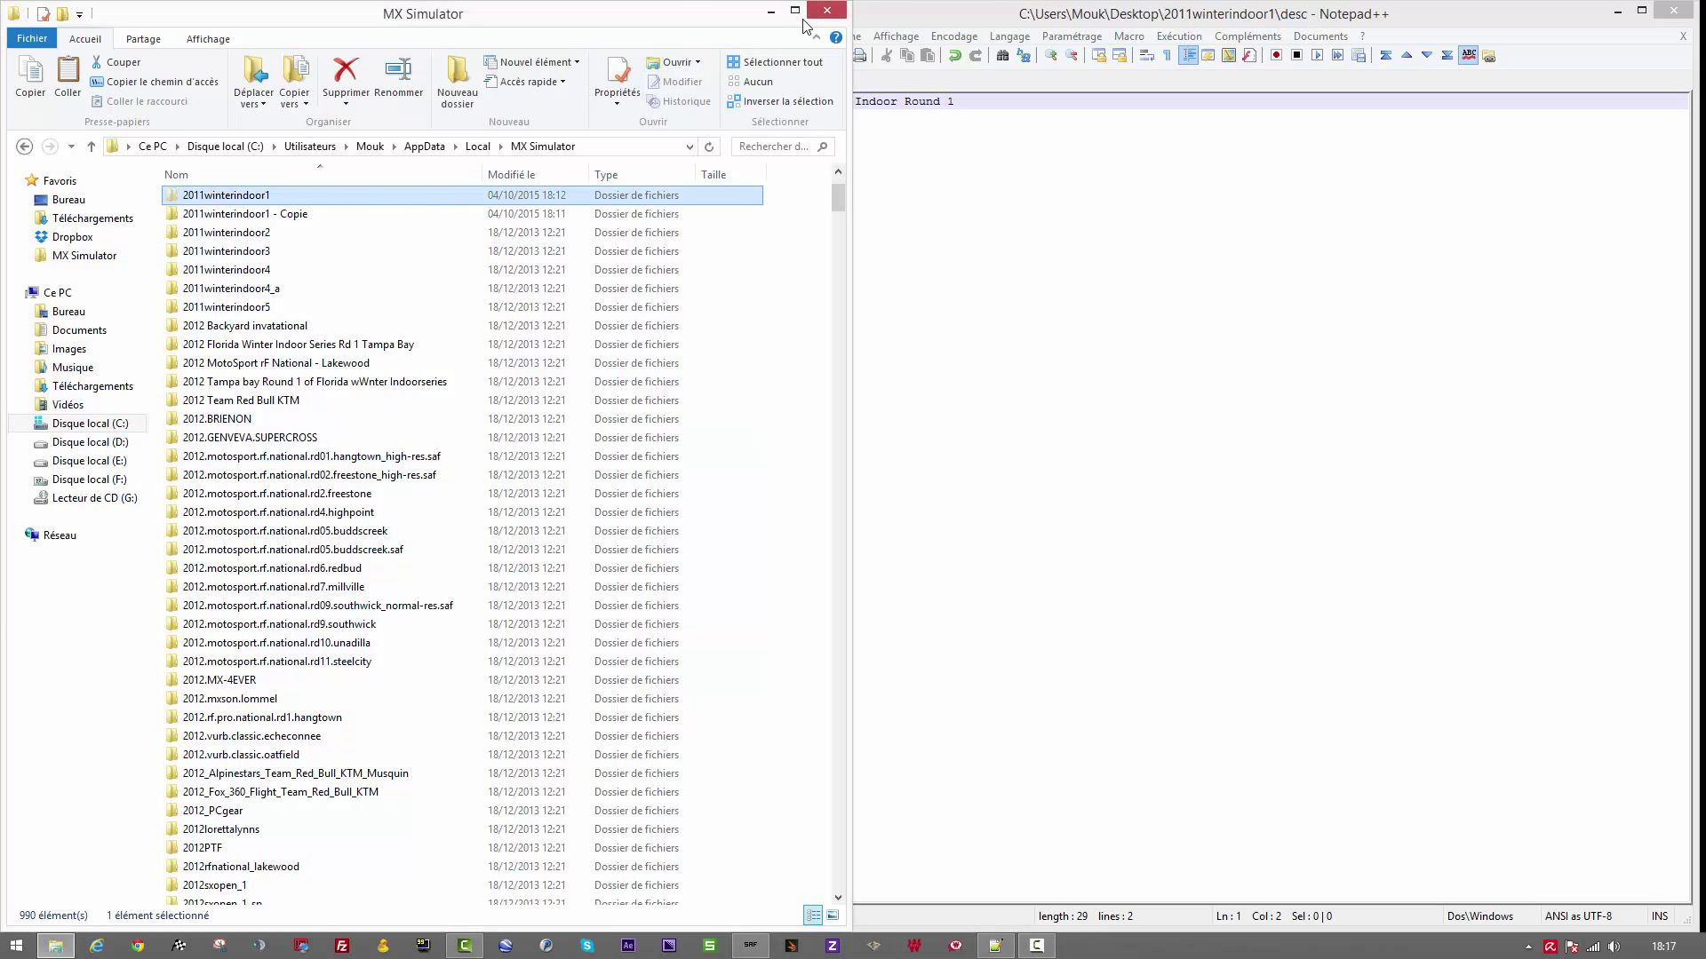
left_click(772, 12)
left_click(178, 777)
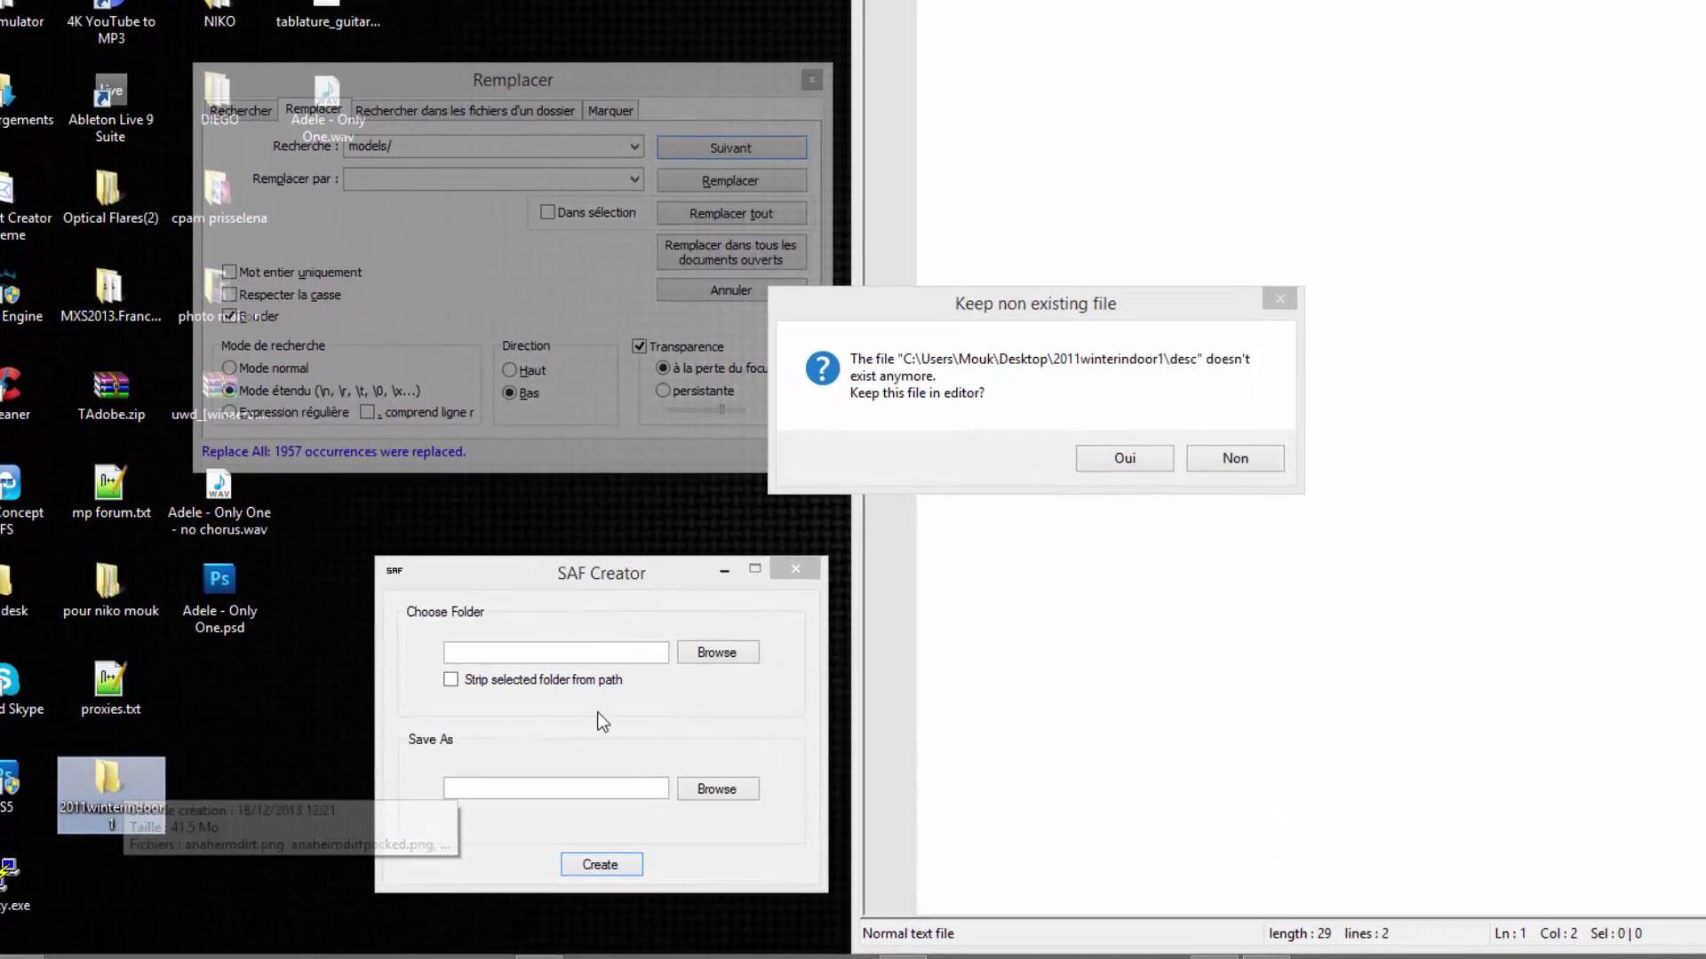
Step: In SAF Creator, choose the desktop folder 2011winterindoor1 as the folder to pack
left_click(770, 634)
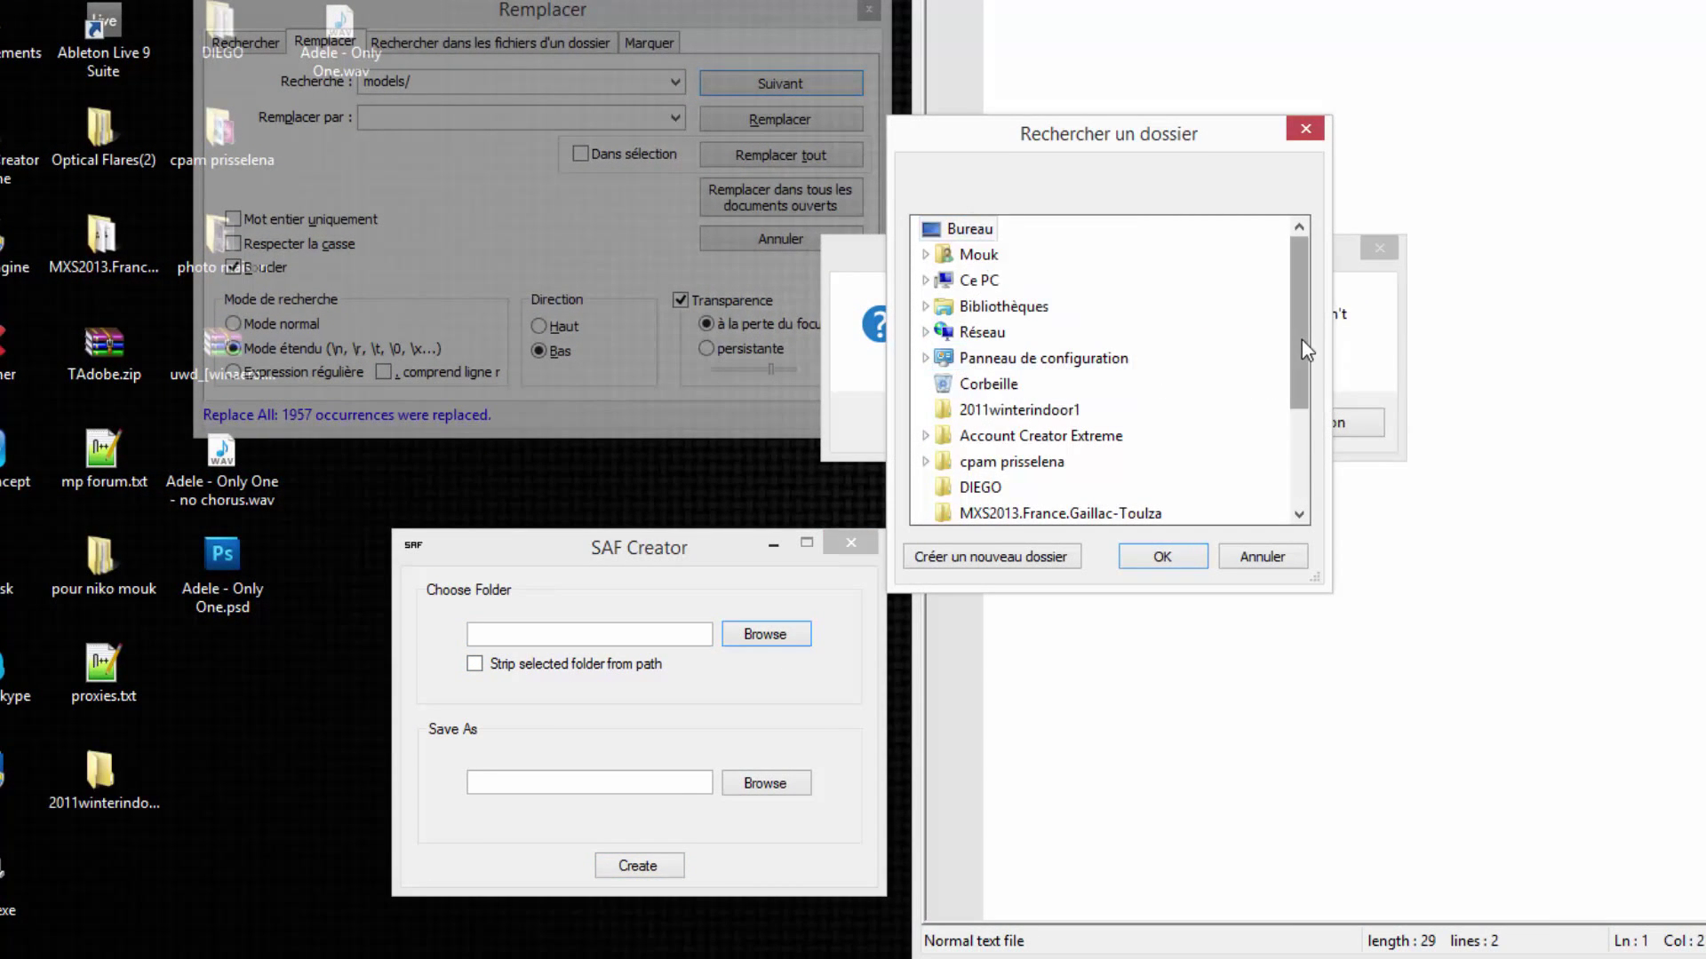
scroll(1295, 366, "down", 1)
scroll(1296, 366, "up", 1)
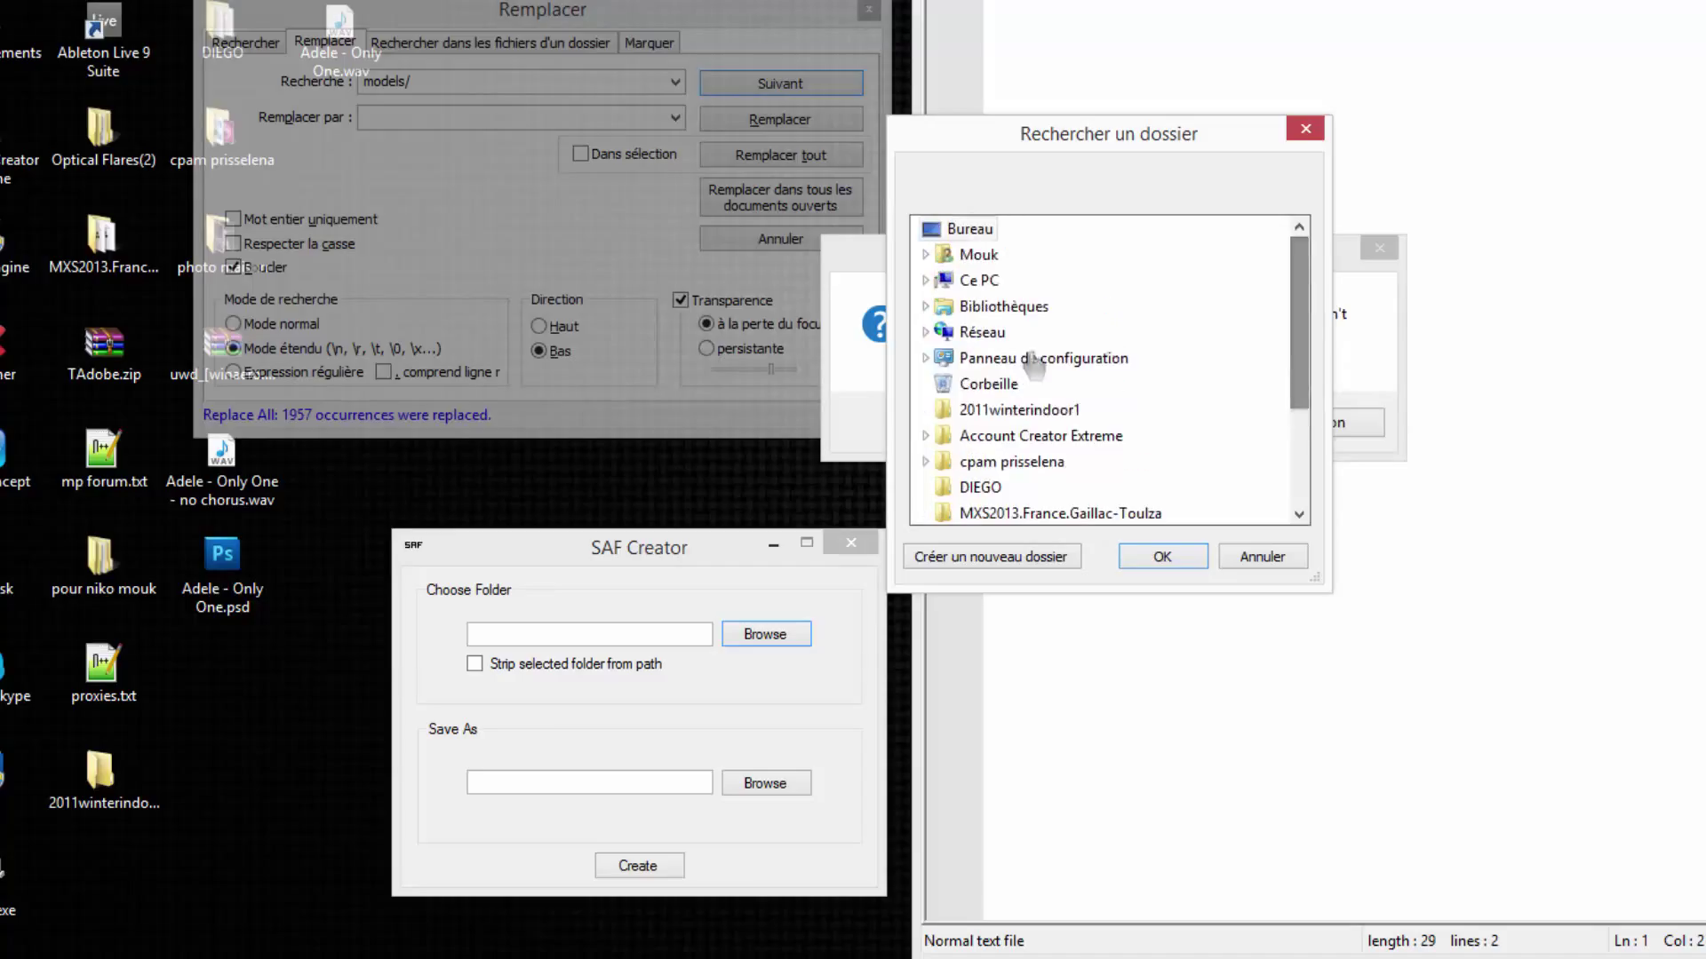
left_click(1002, 411)
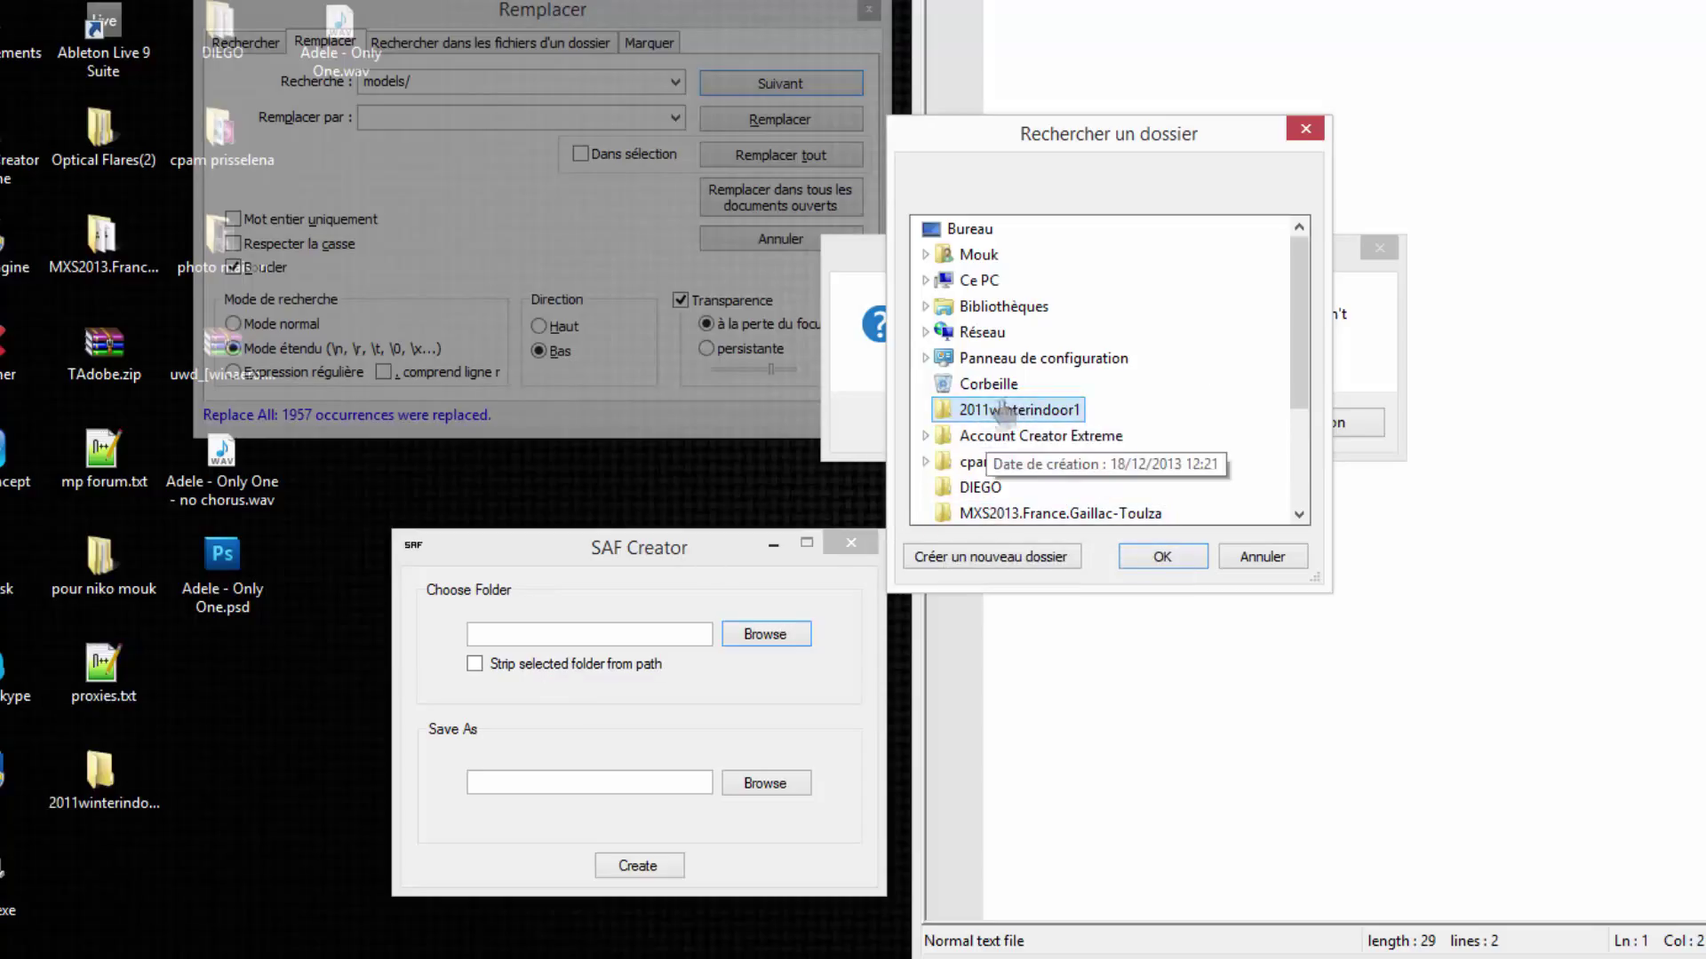
left_click(1155, 558)
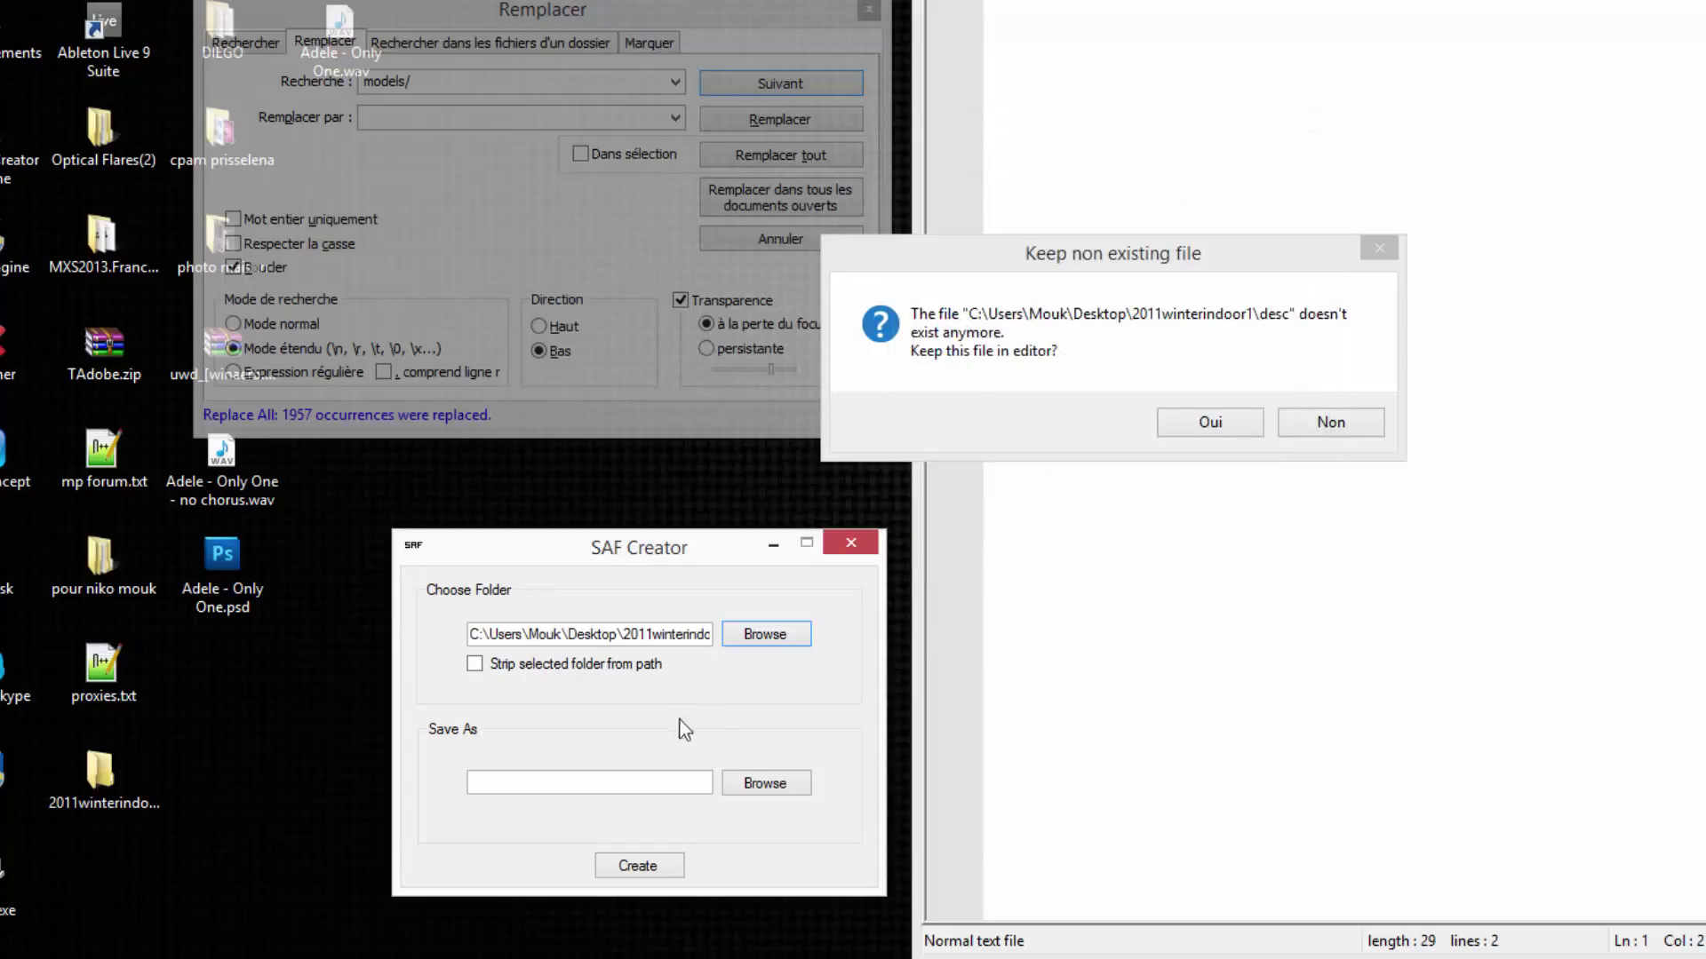
Step: Set the output file to 2011winterindoor1.saf on the desktop, copying the name from the 2011winterindoor1 folder
left_click(753, 783)
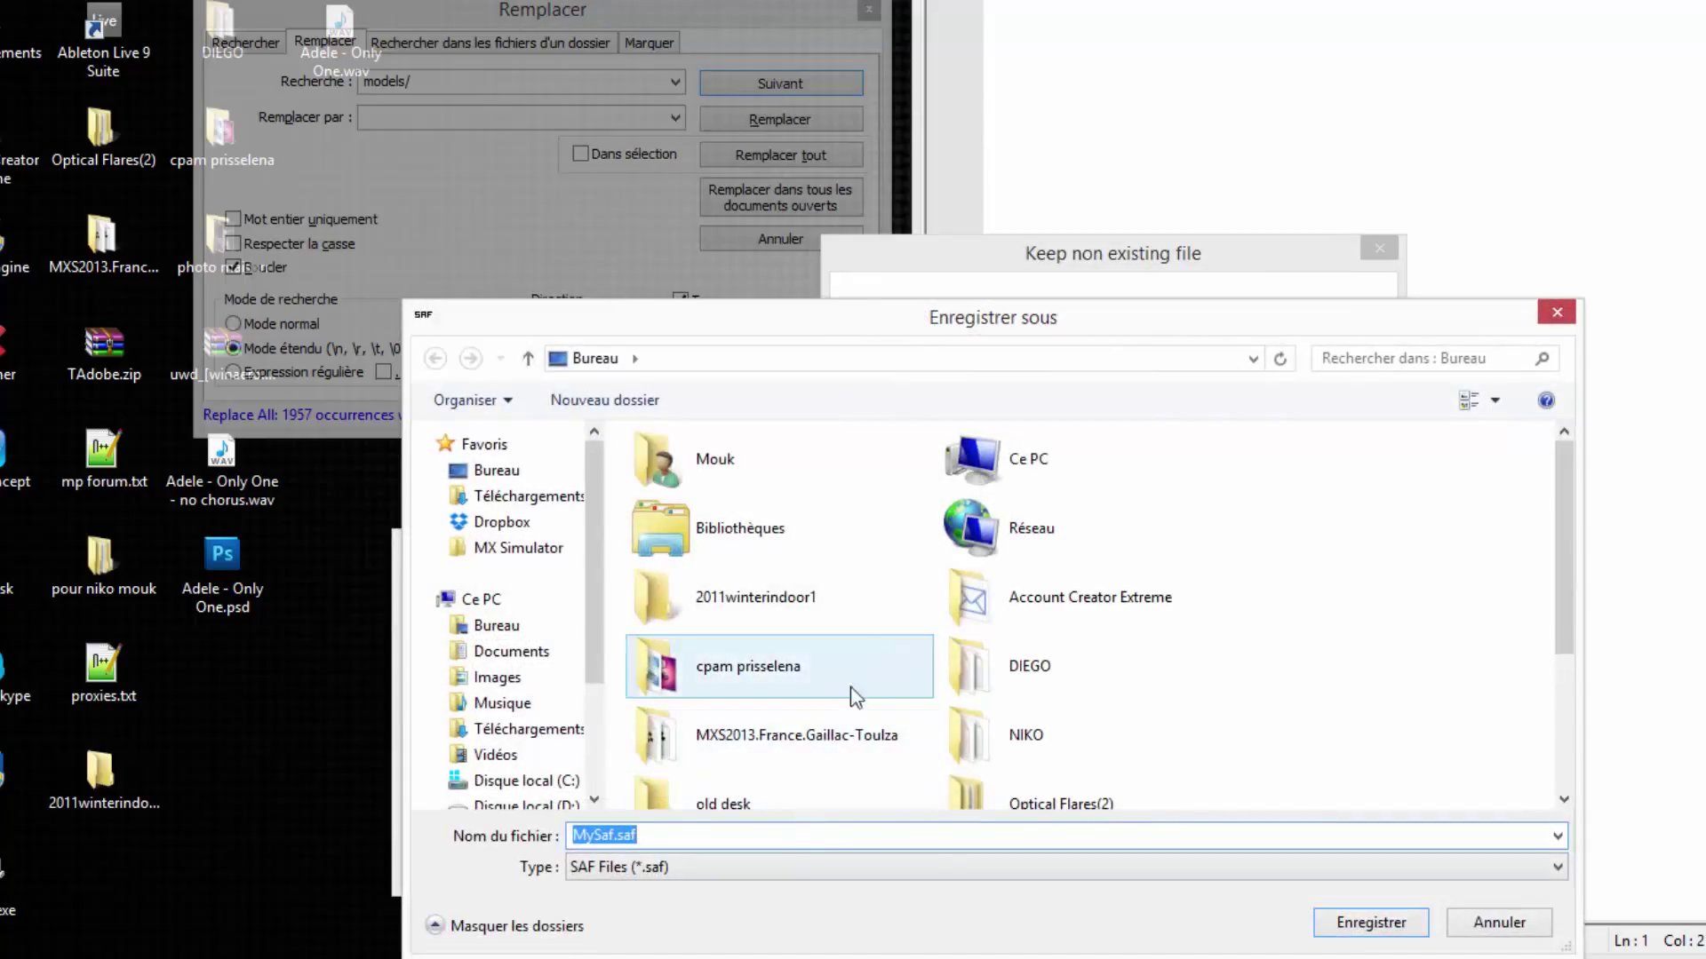
left_click(764, 597)
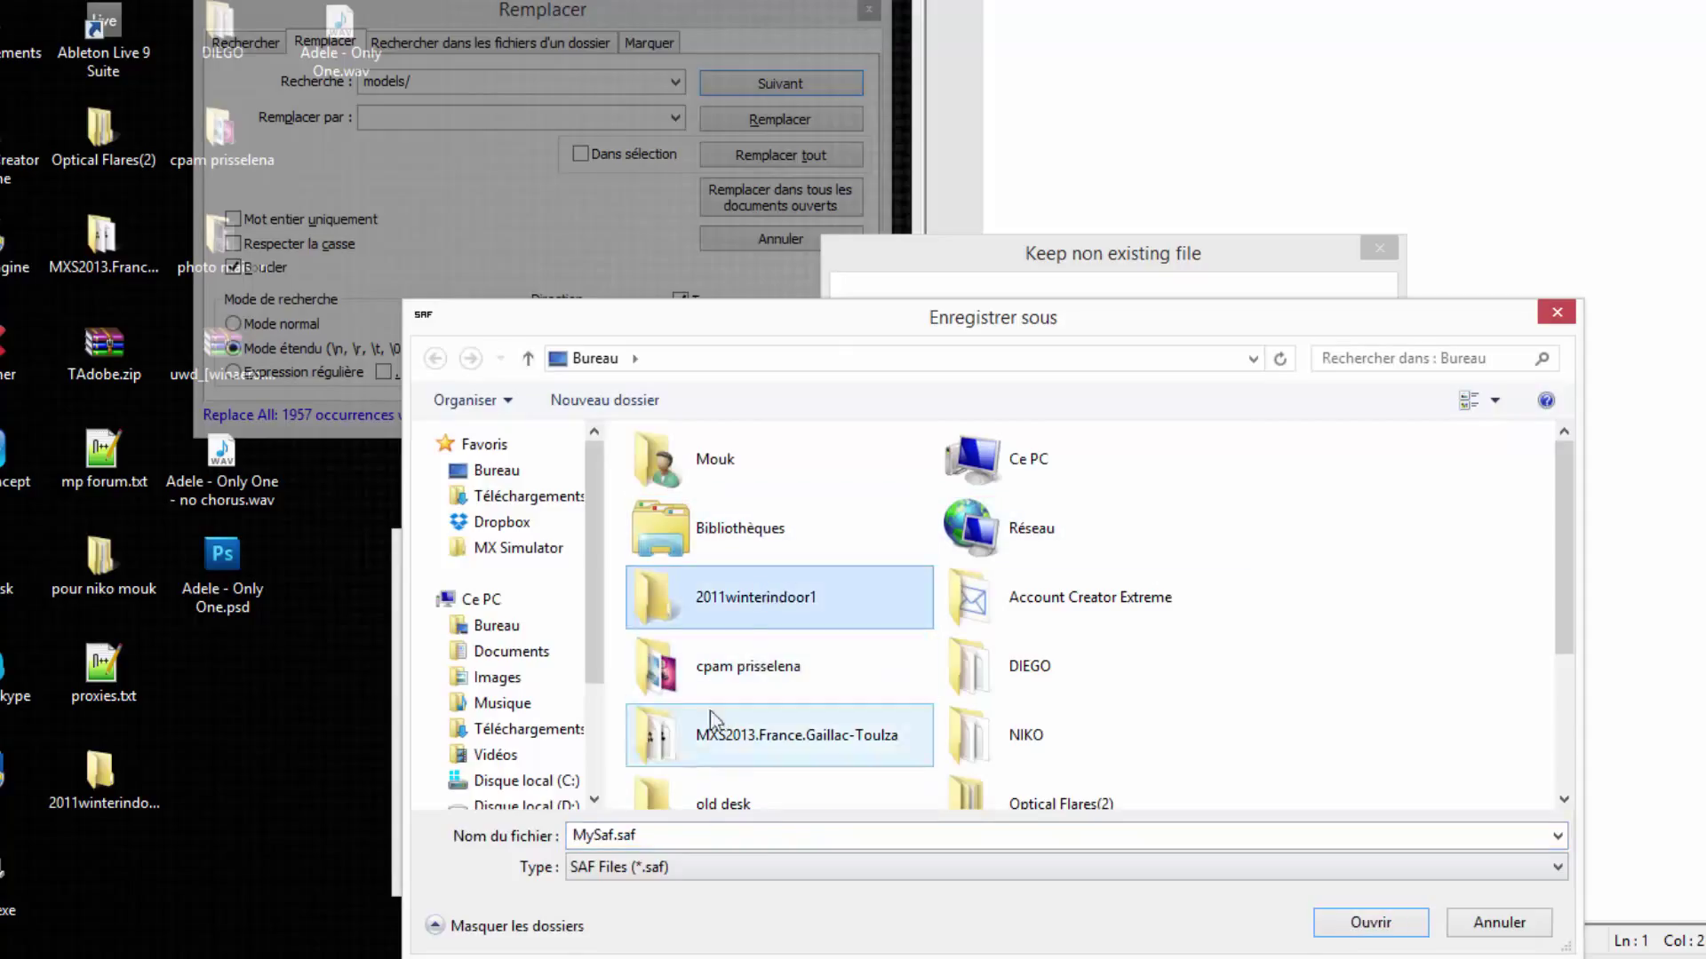
left_click(722, 602)
key("ctrl+c")
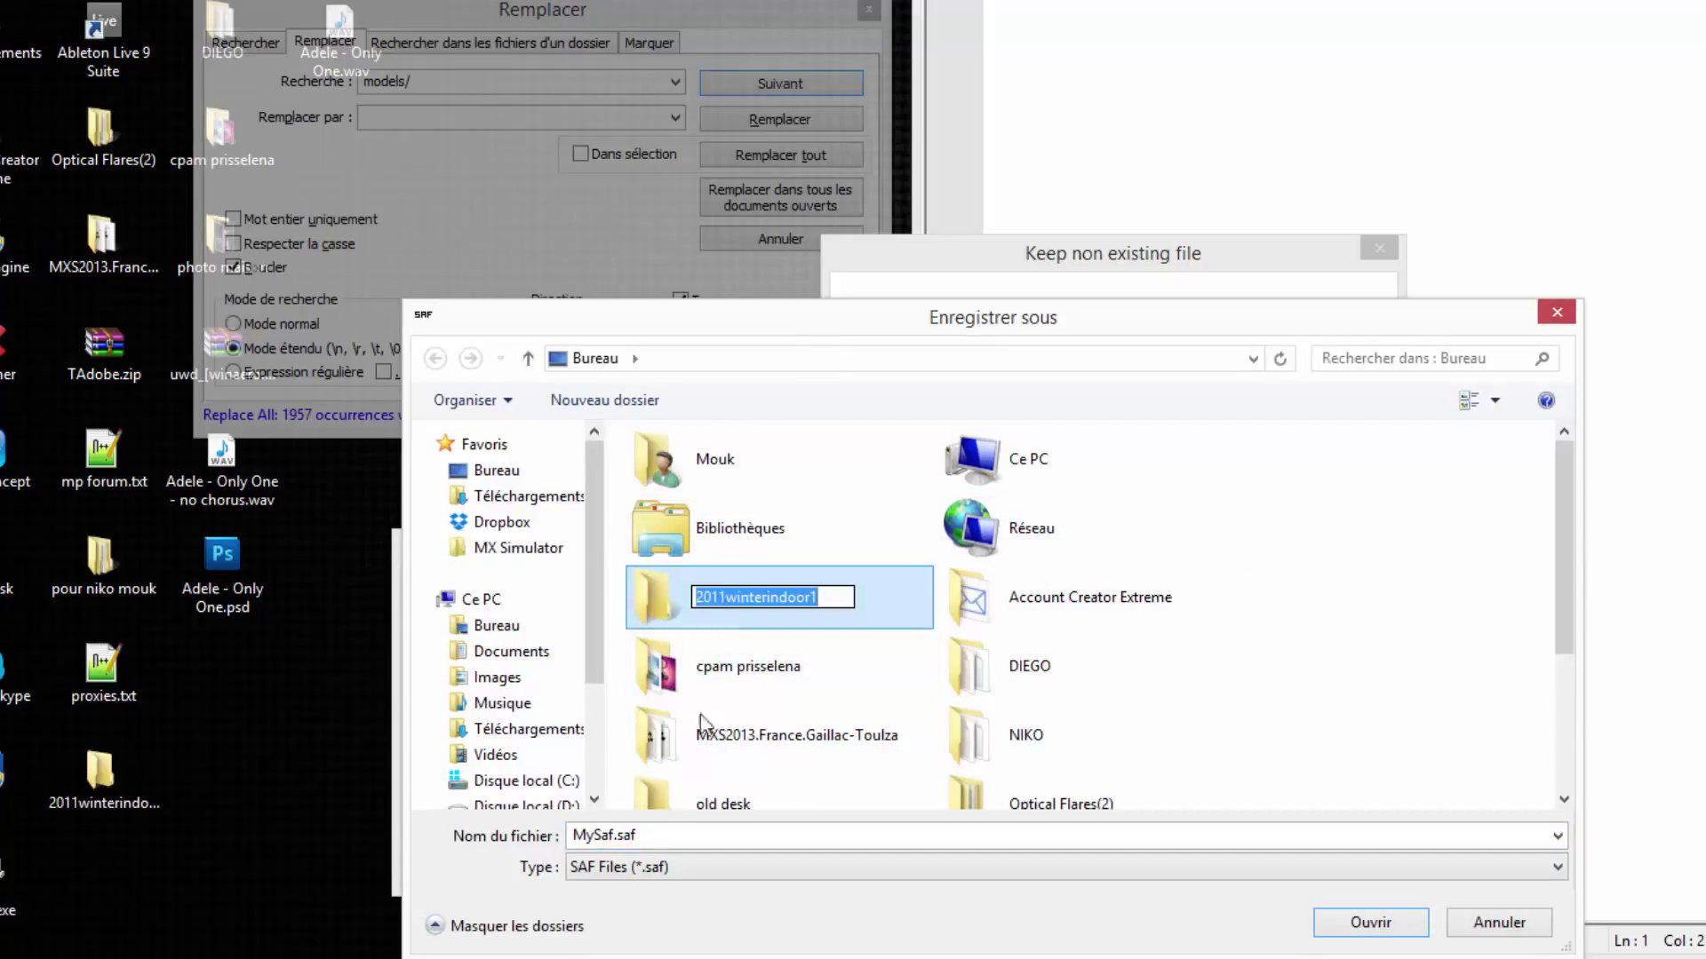
left_click(611, 835)
left_click(611, 835)
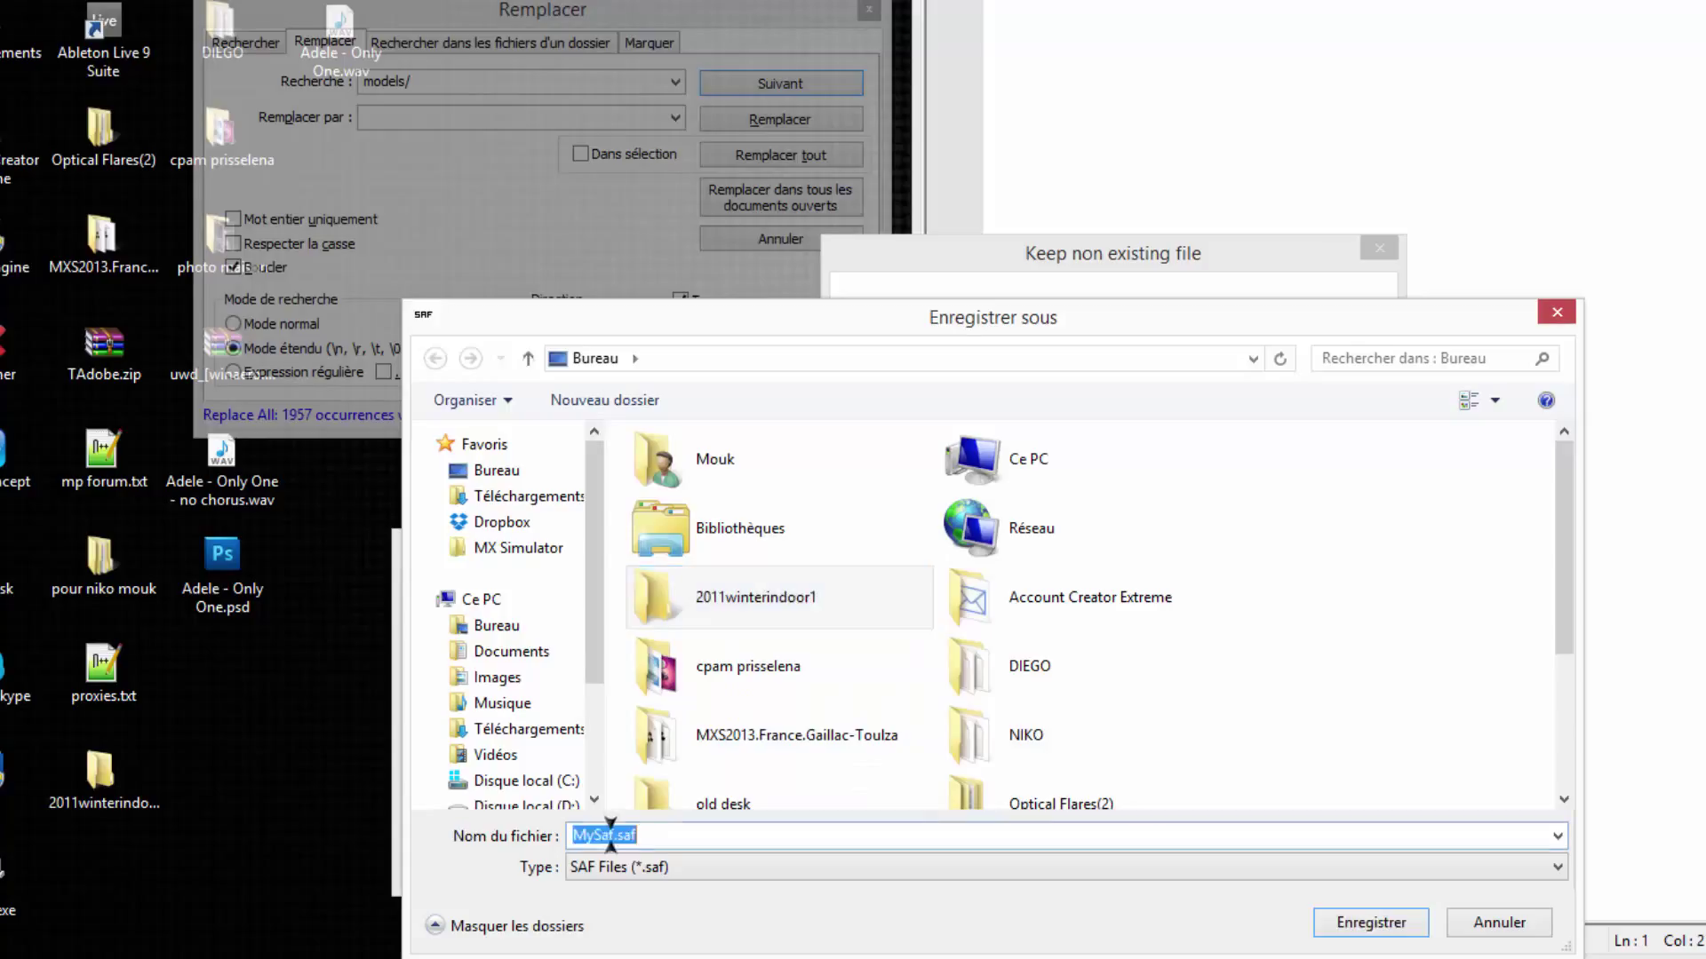
left_click(617, 835)
double_click(613, 835)
key("ctrl+v")
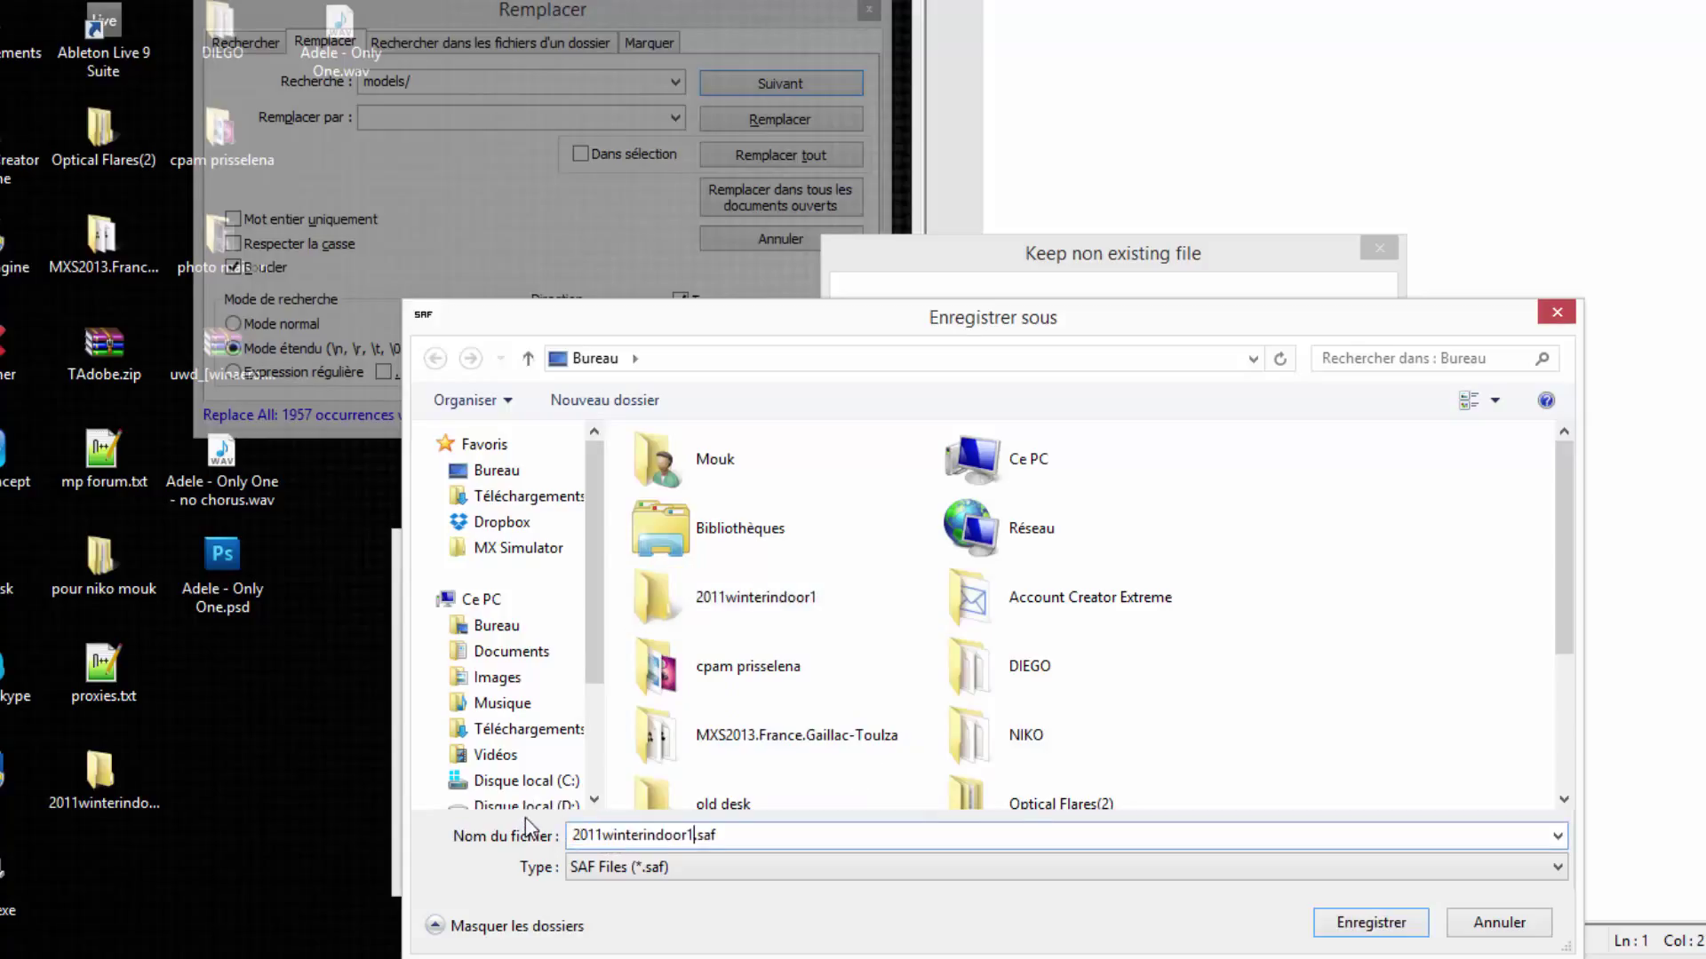
left_click(808, 835)
left_click(1370, 923)
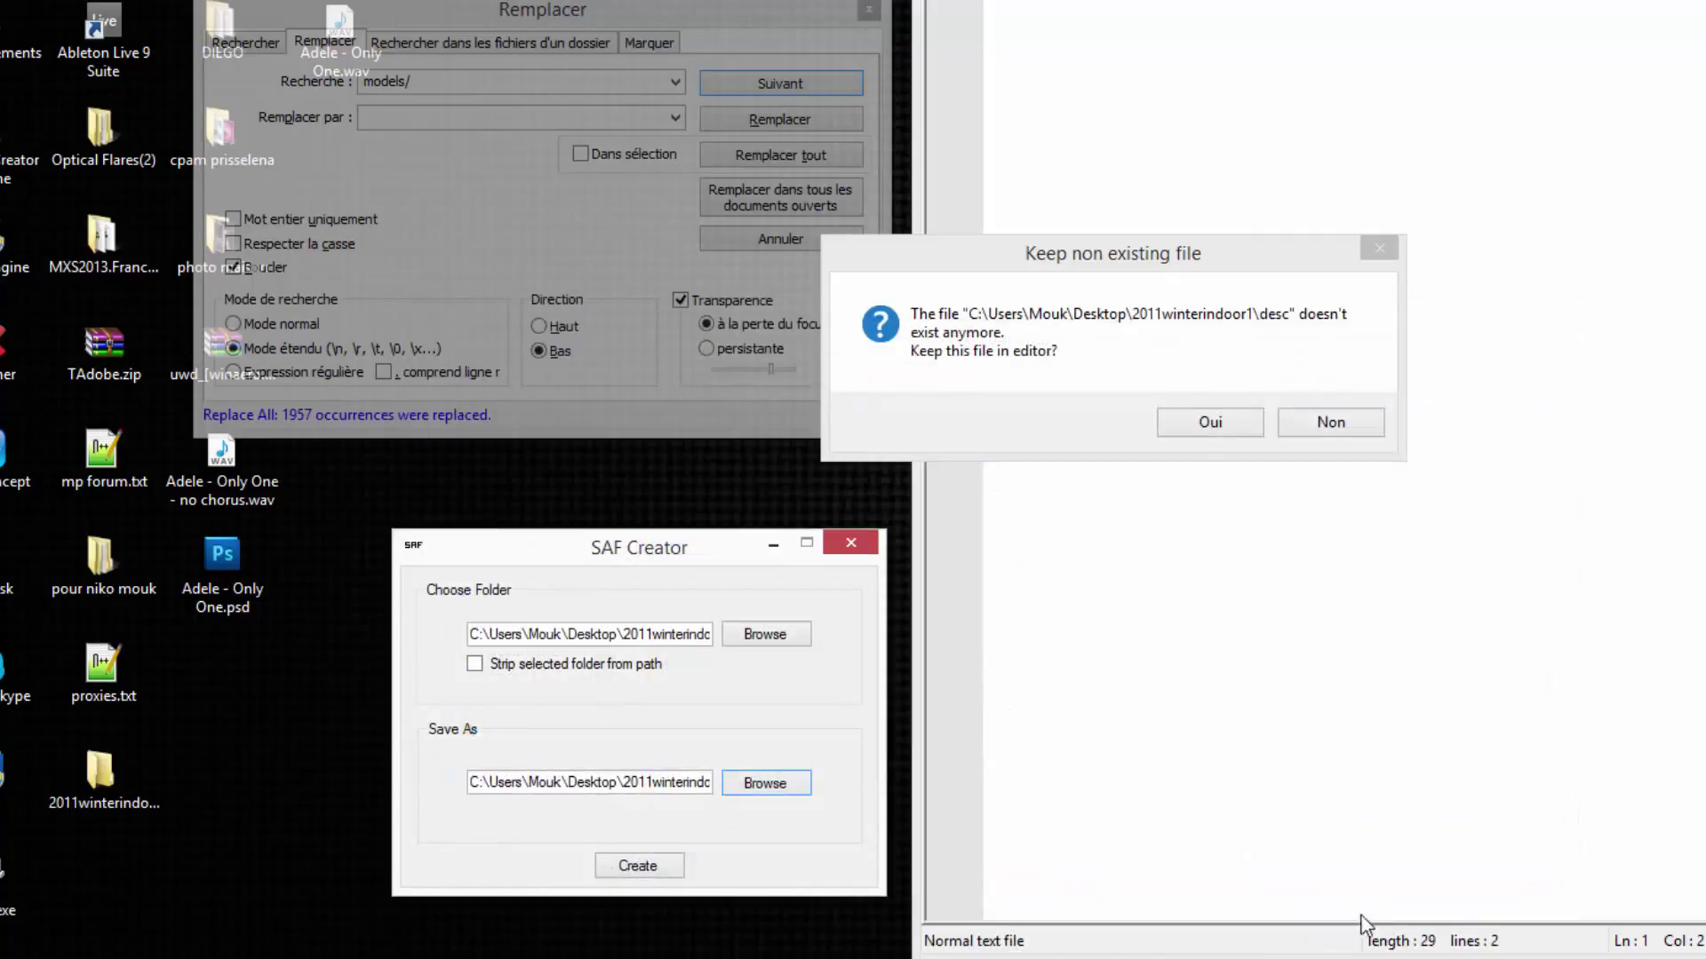
Step: Decline to keep the missing desc file in Notepad++ and create the SAF file, closing the windows that open
left_click(1331, 424)
left_click(637, 866)
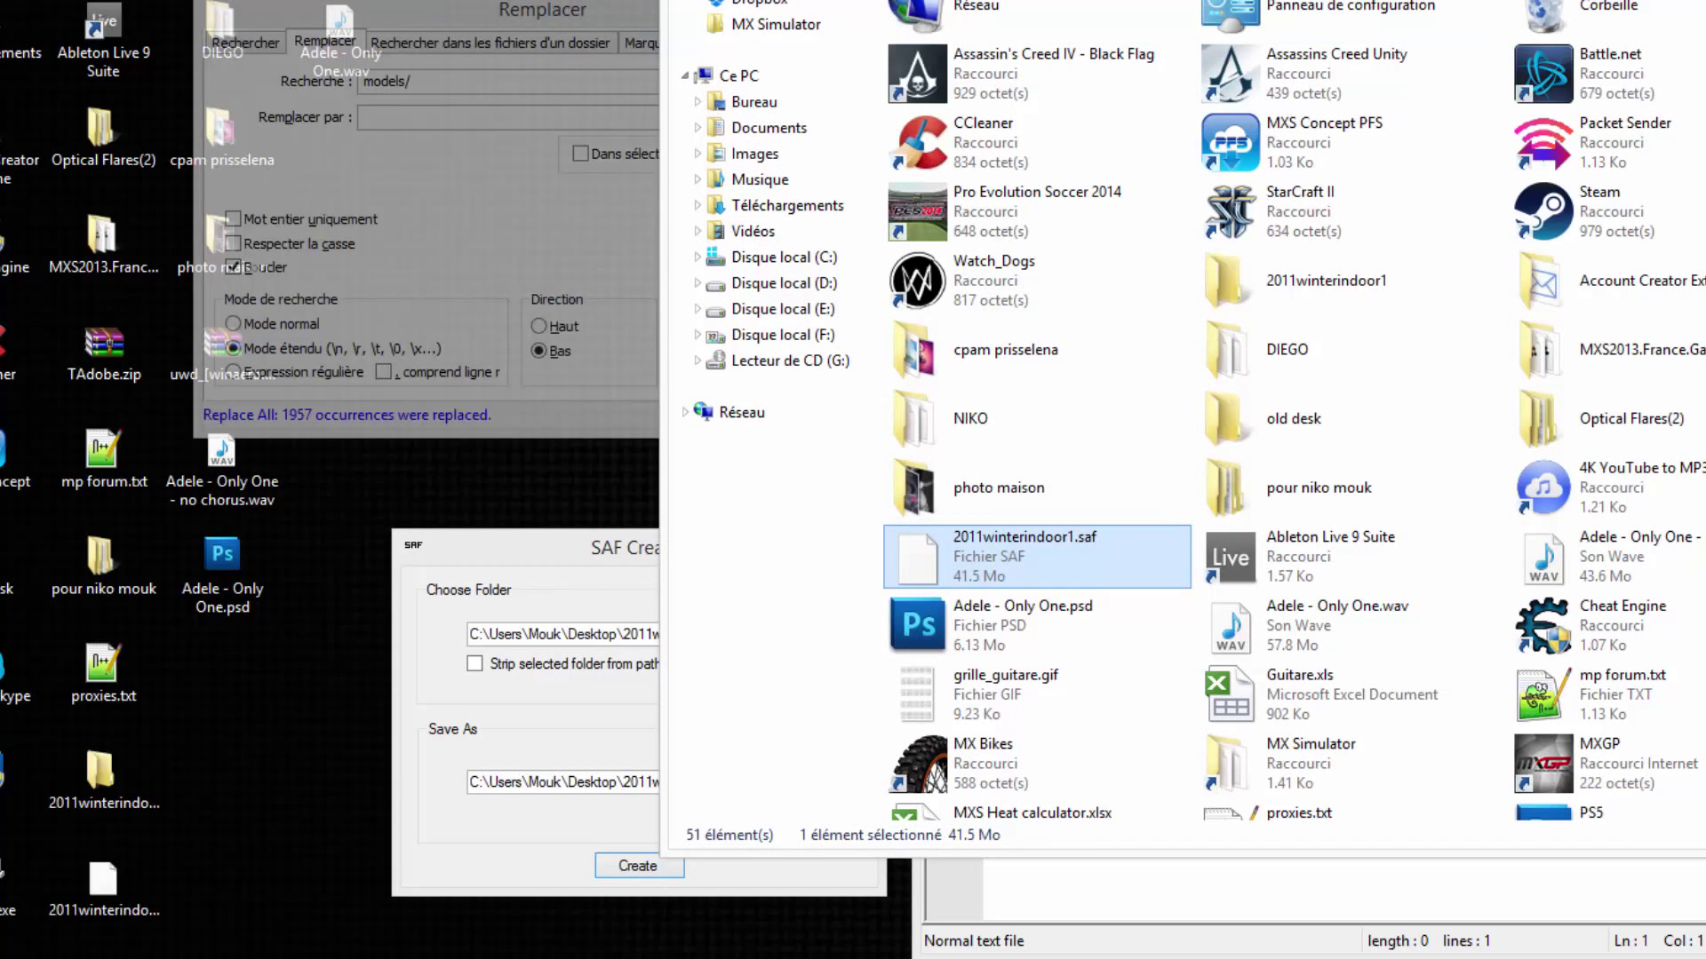
key("alt+F4")
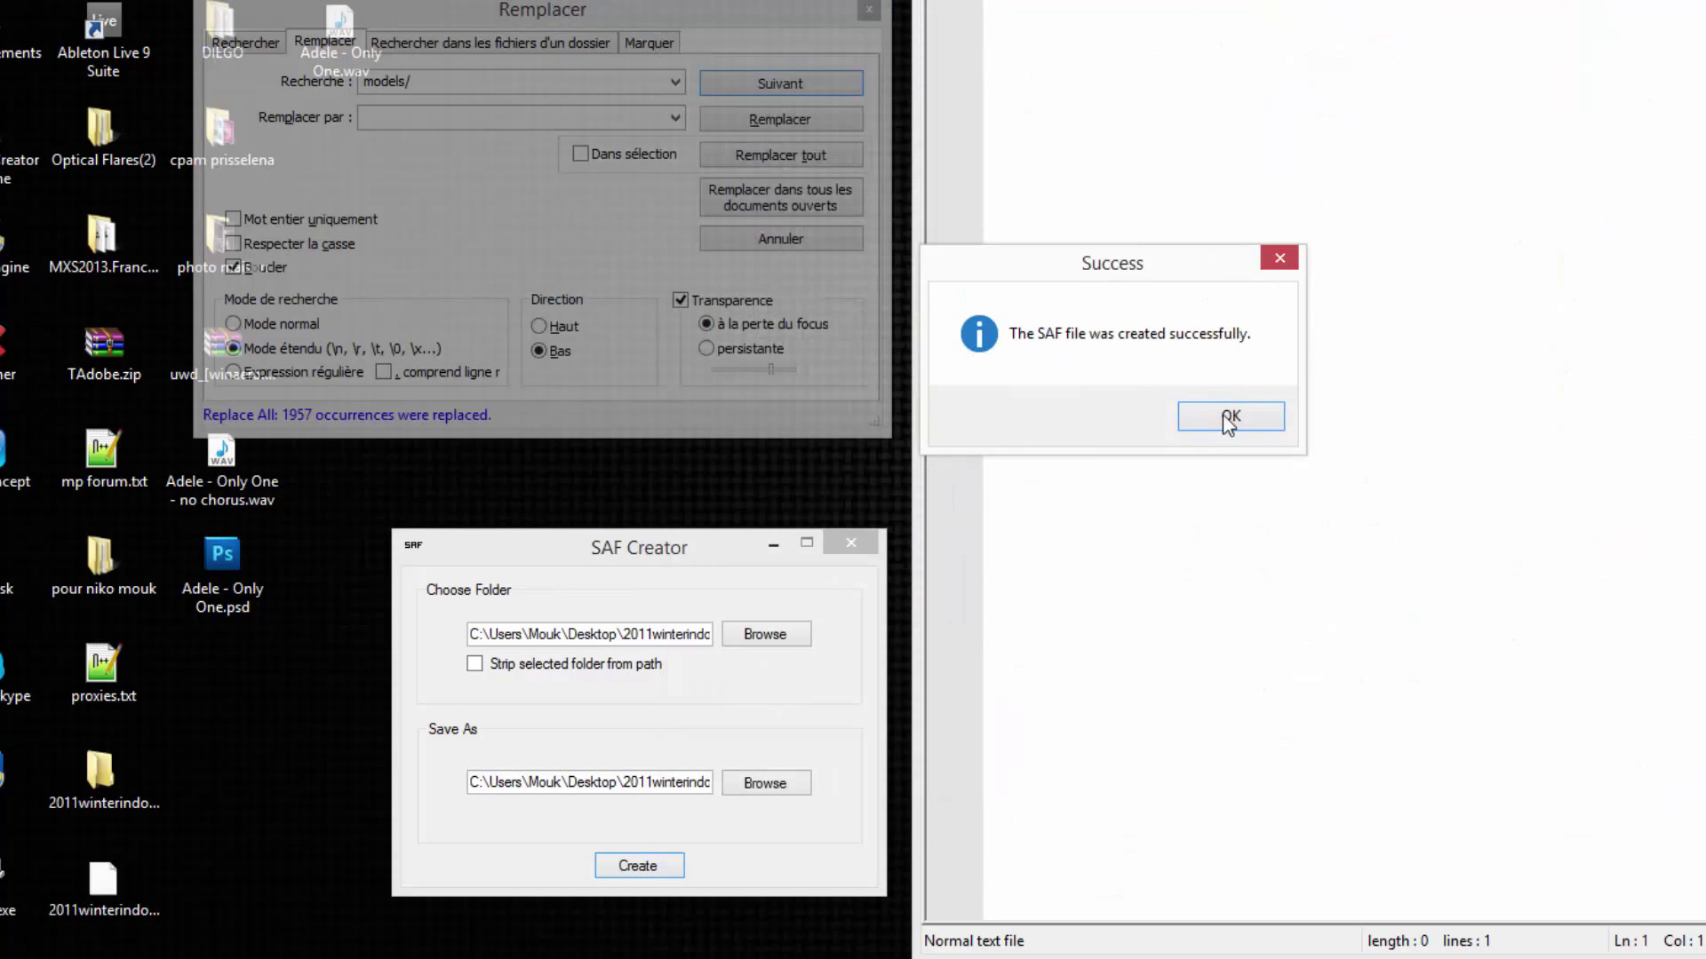
left_click(1231, 415)
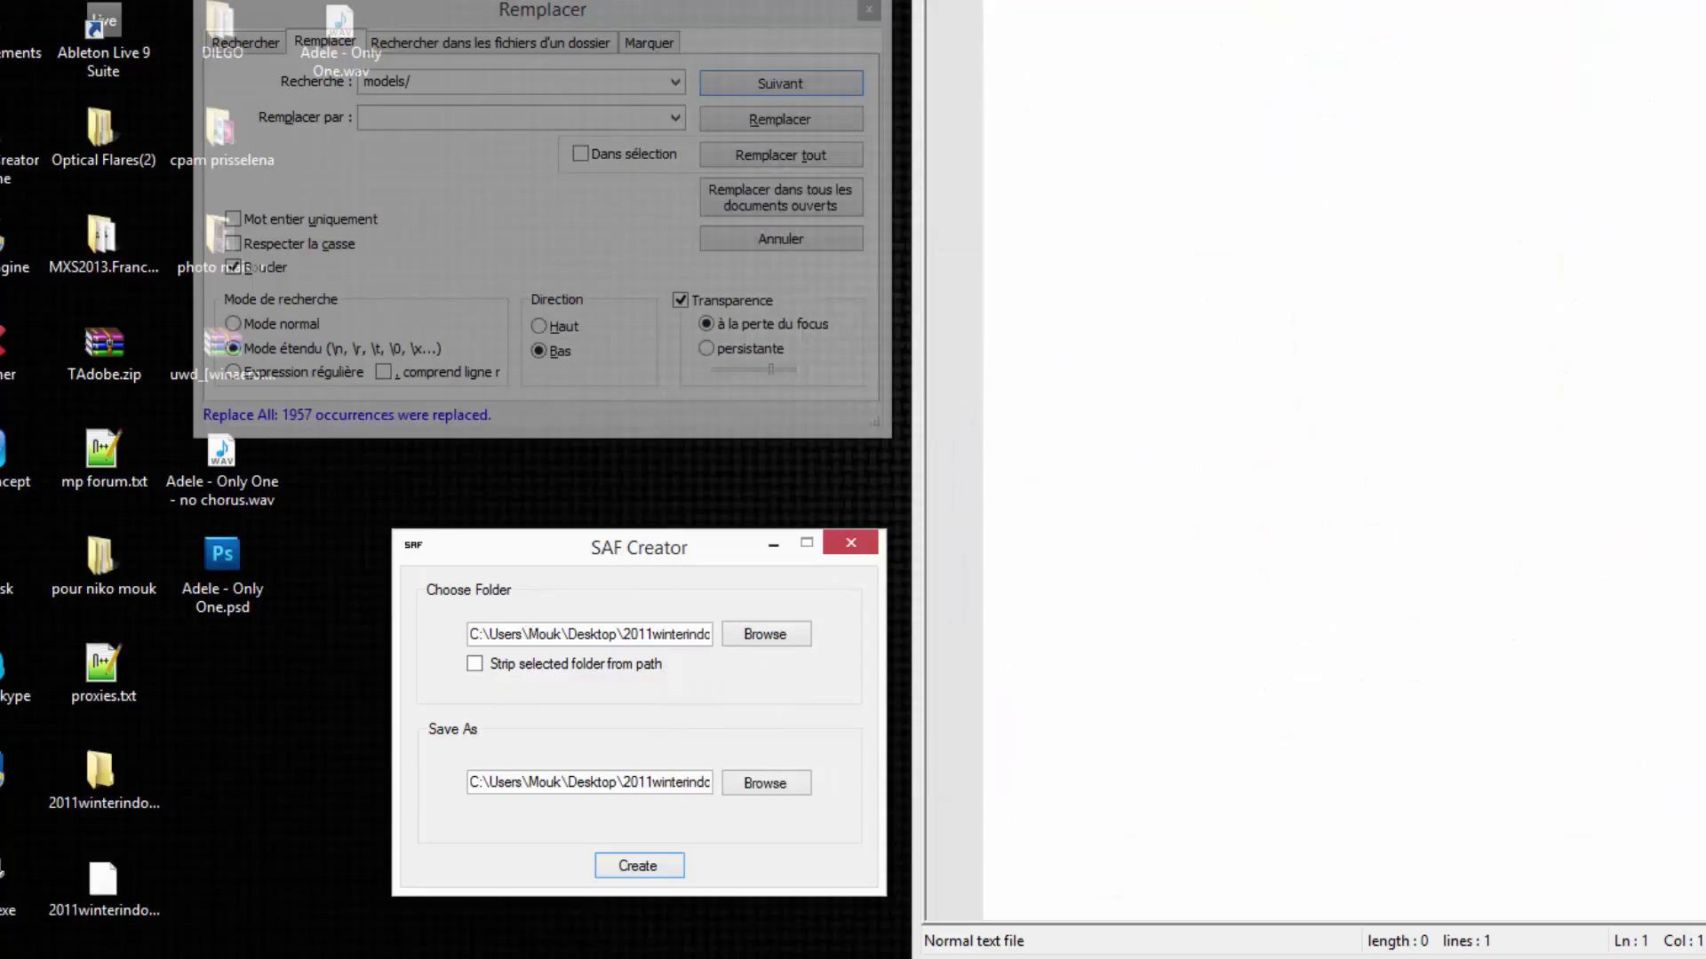
Step: Compare the sizes of the desktop folder 2011winterindoor1 and the file 2011winterindoor1.saf in their properties
left_click(139, 893)
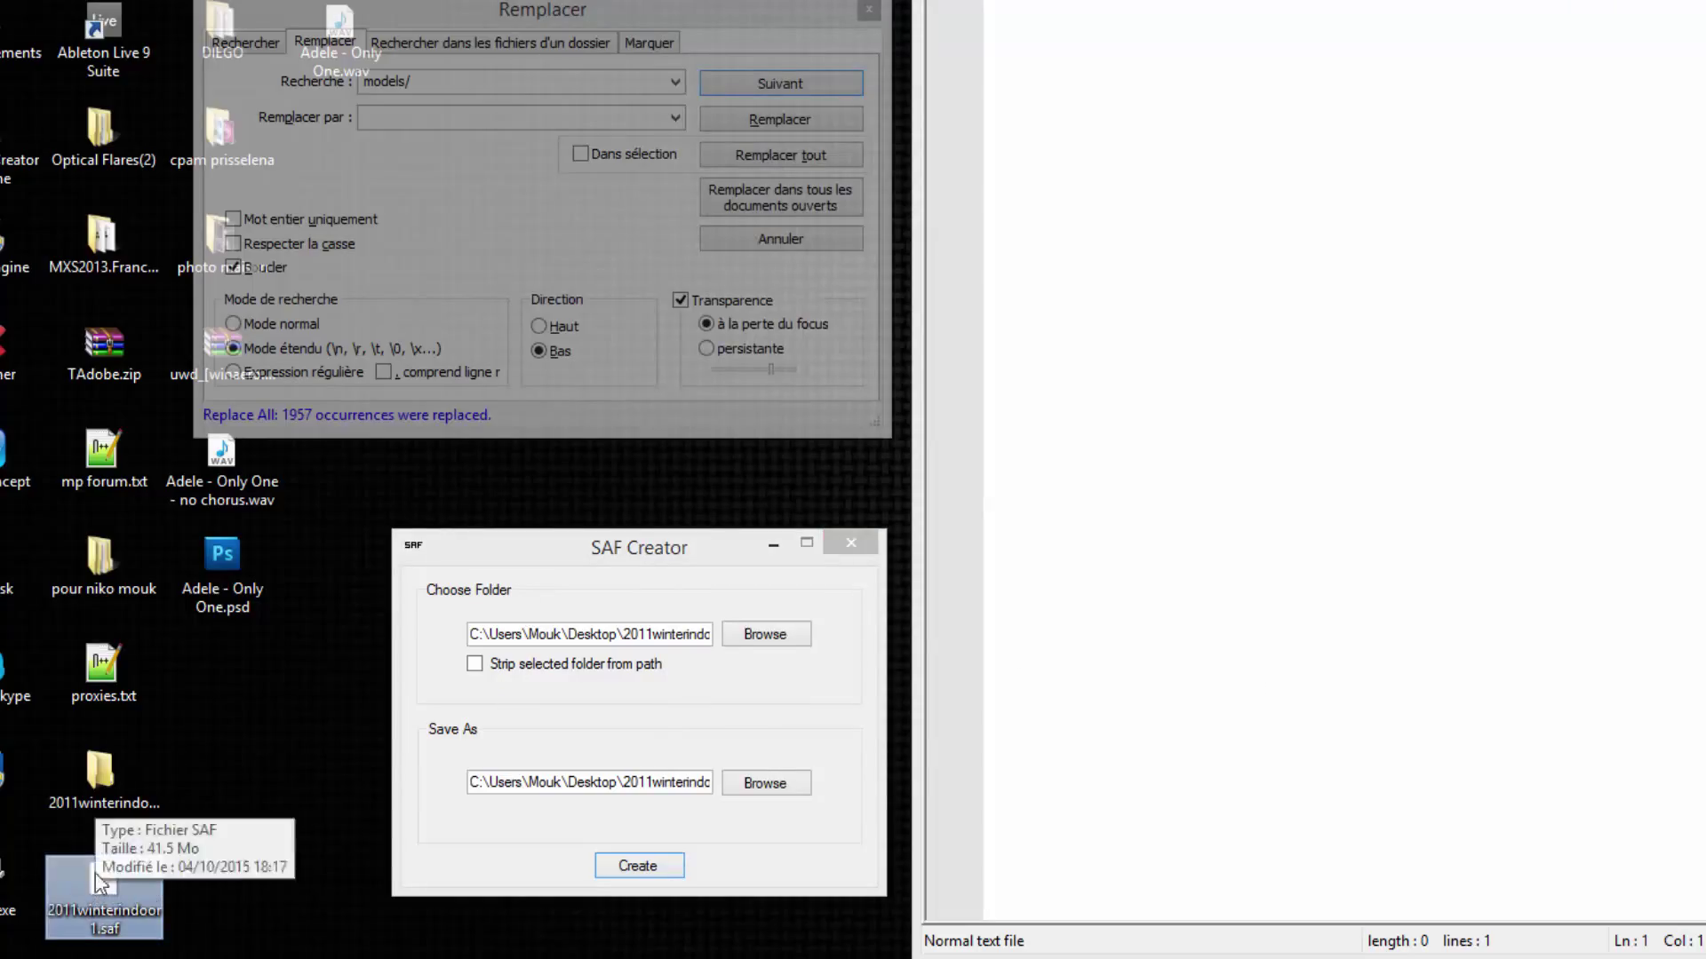
left_click(104, 779)
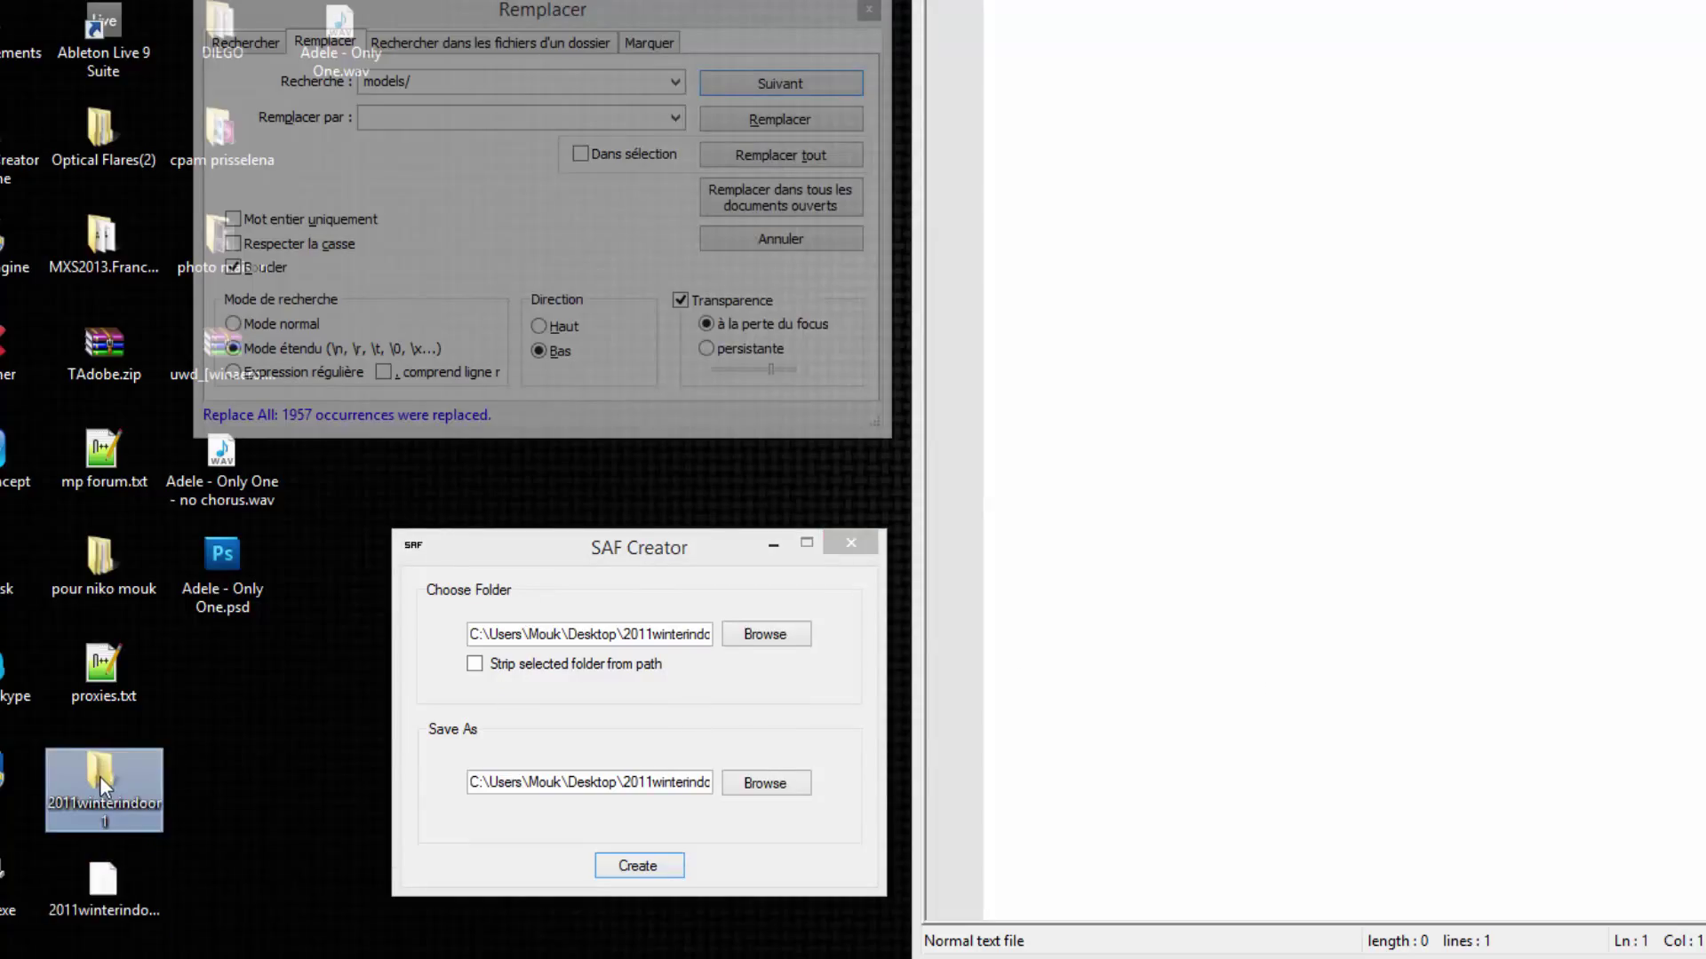
right_click(100, 777)
left_click(121, 761)
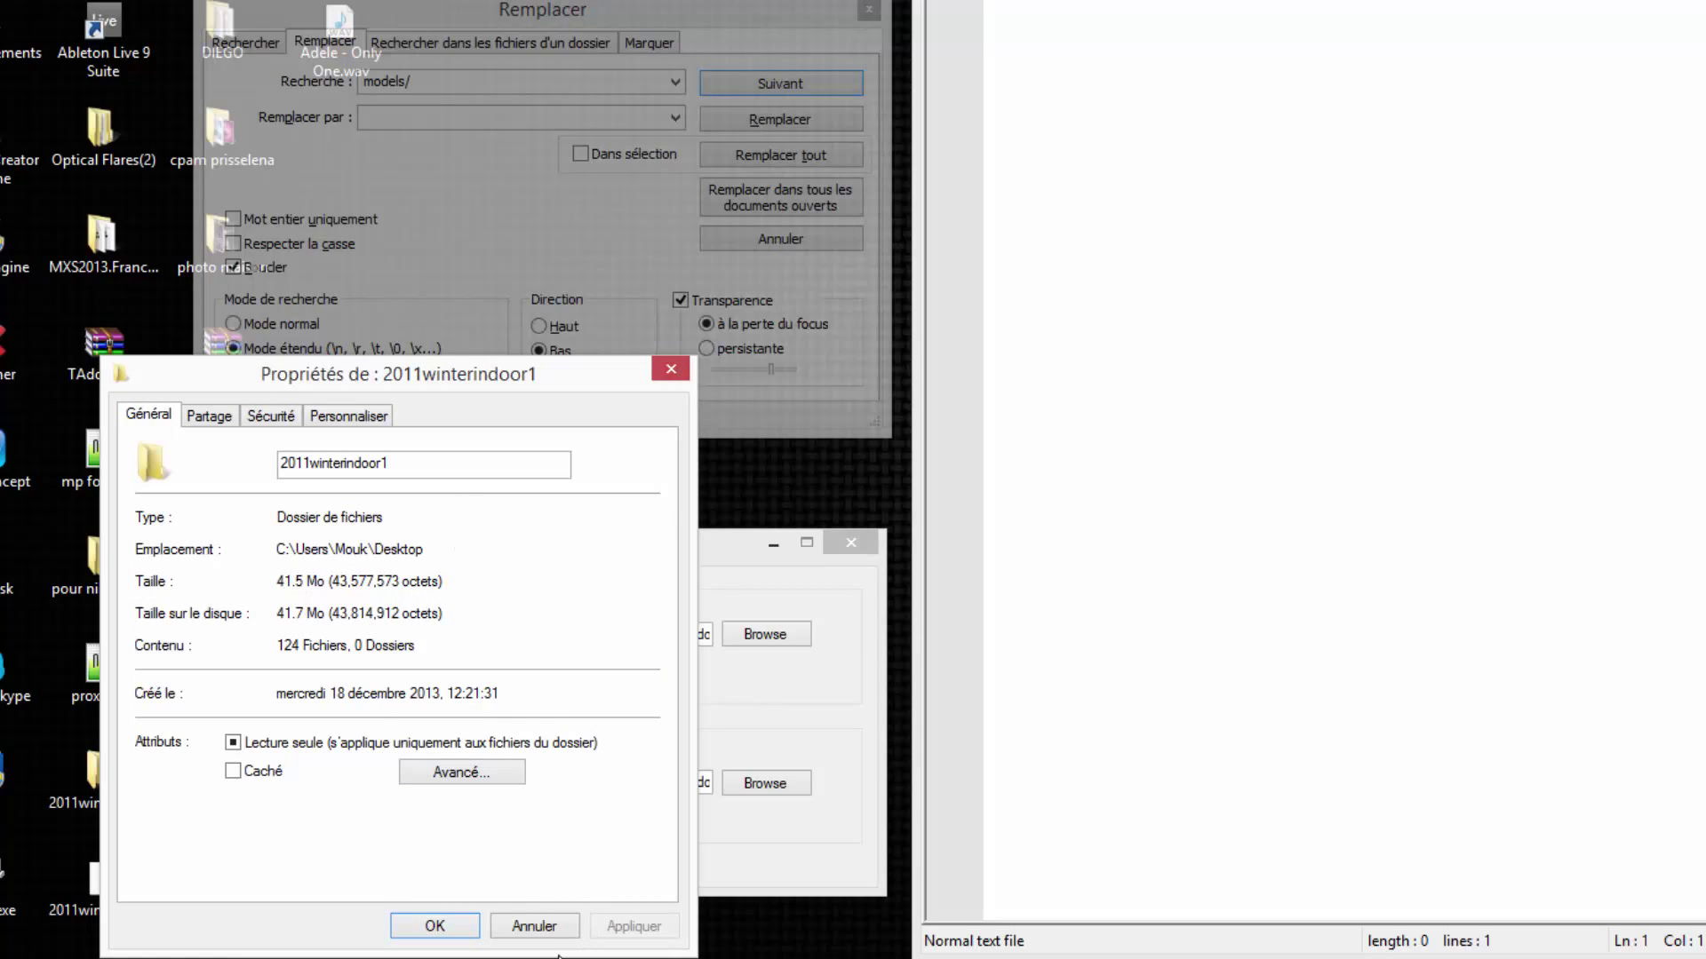
left_click(534, 926)
right_click(110, 882)
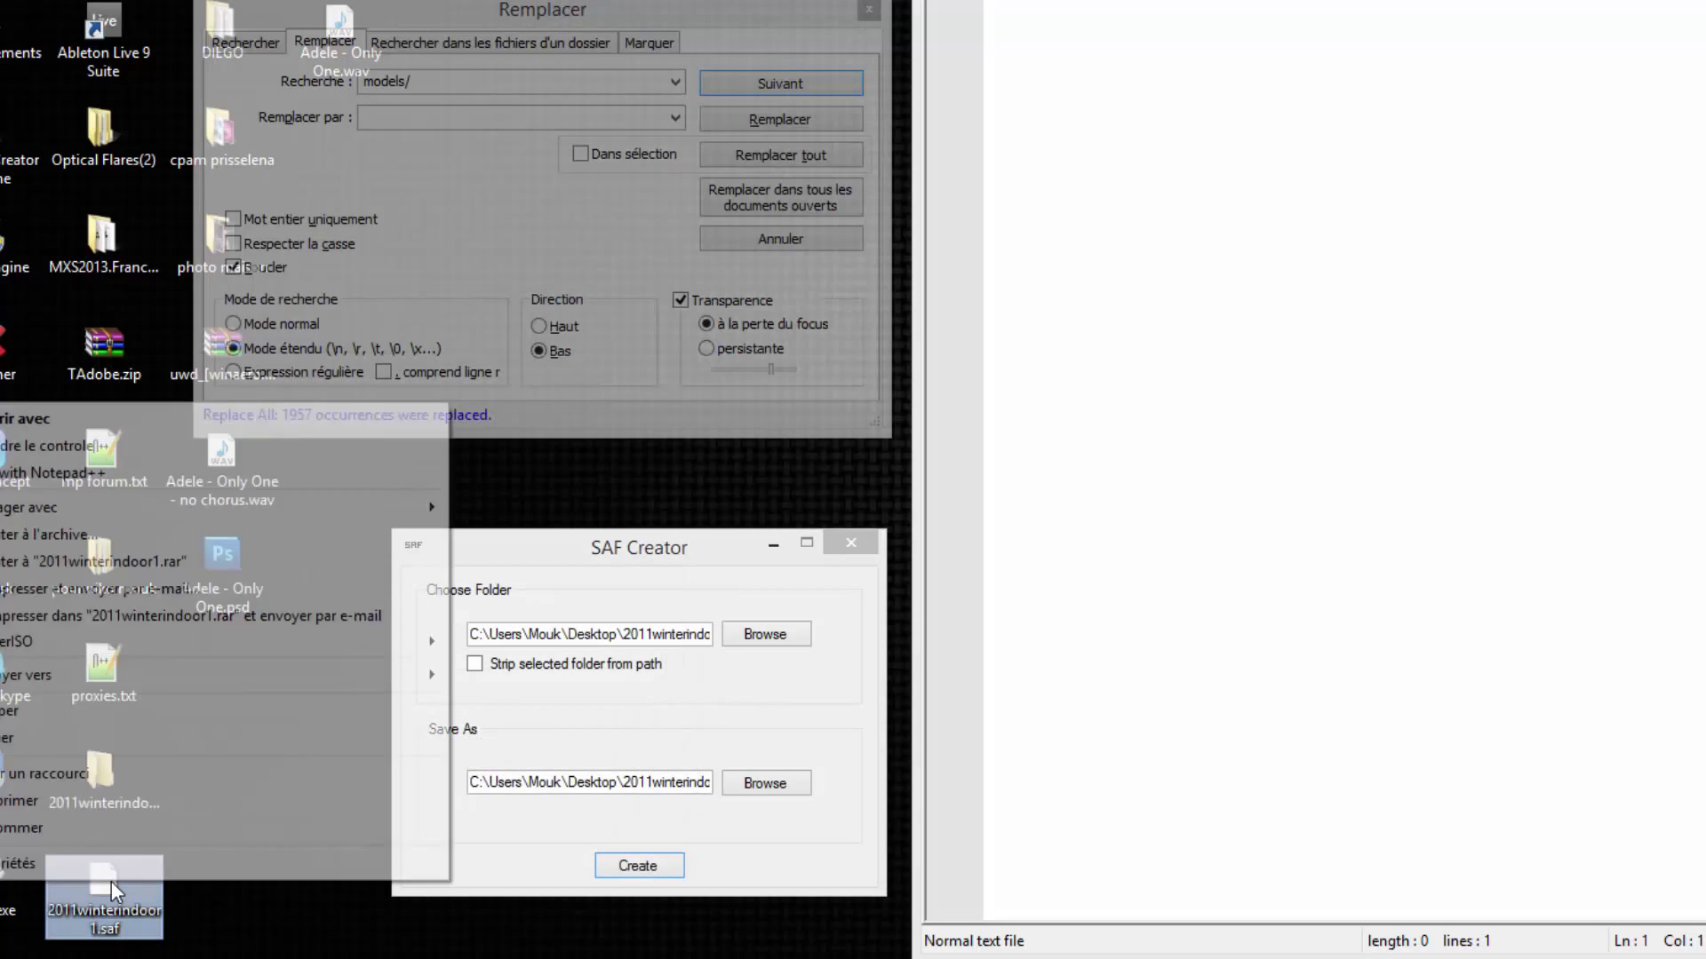
left_click(120, 860)
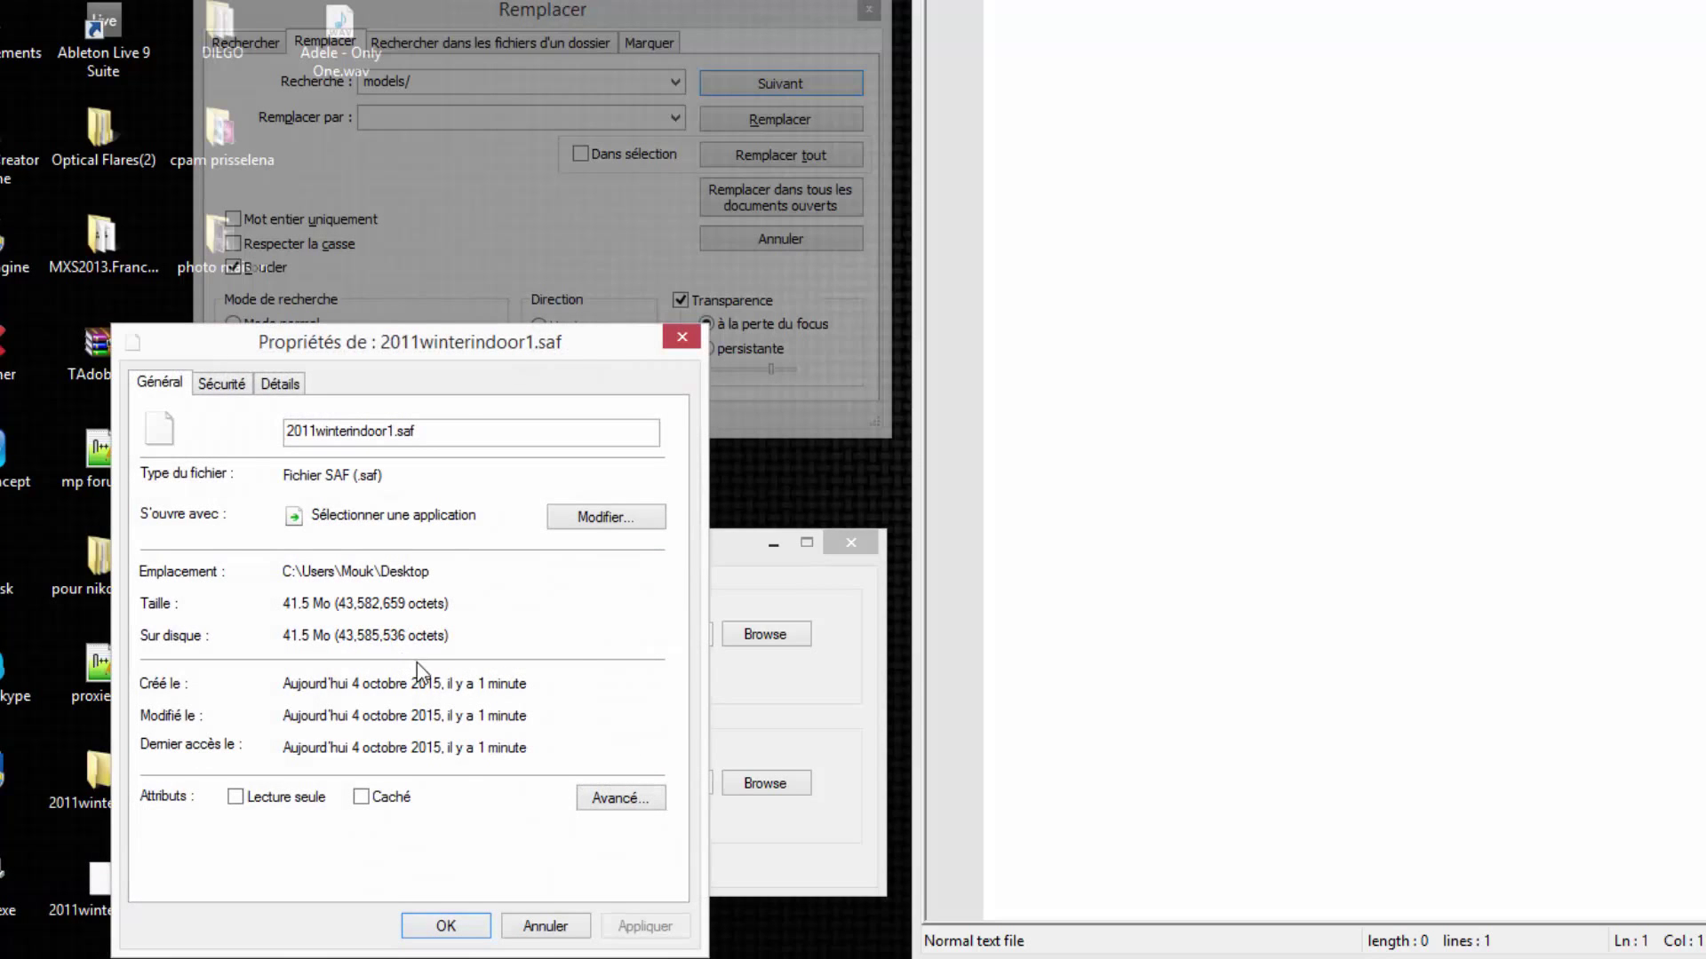
left_click(557, 926)
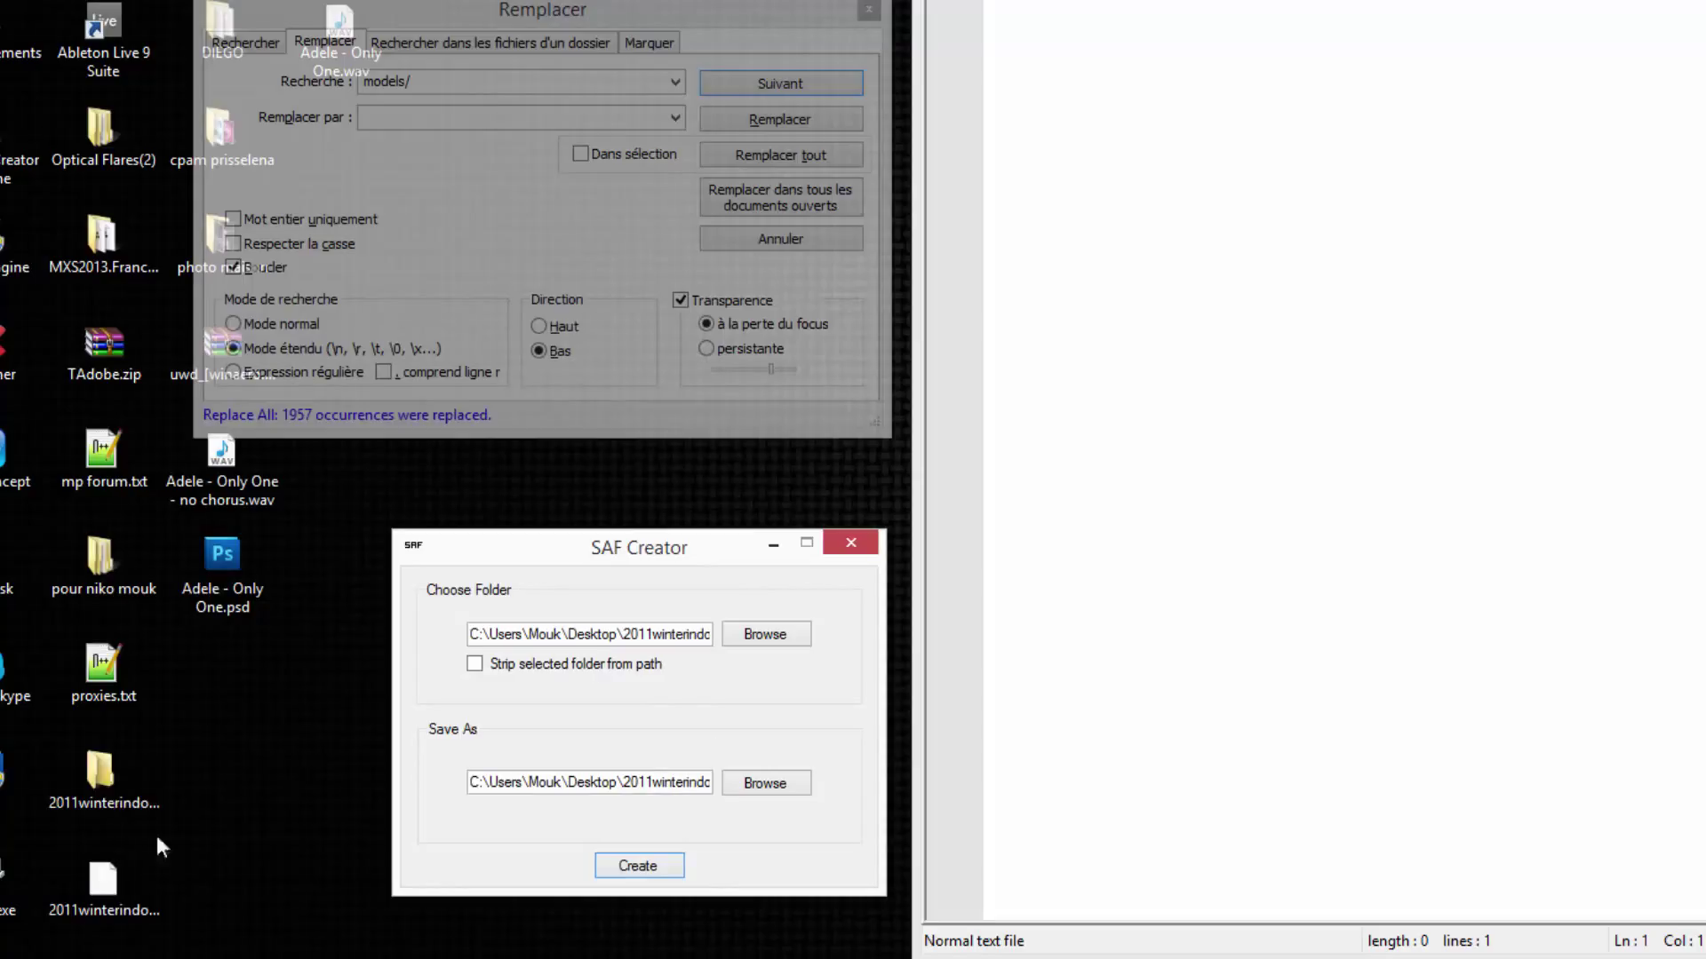
Step: Move 2011winterindoor1.saf from the desktop into the MX Simulator folder
left_click(99, 786)
left_click(98, 878)
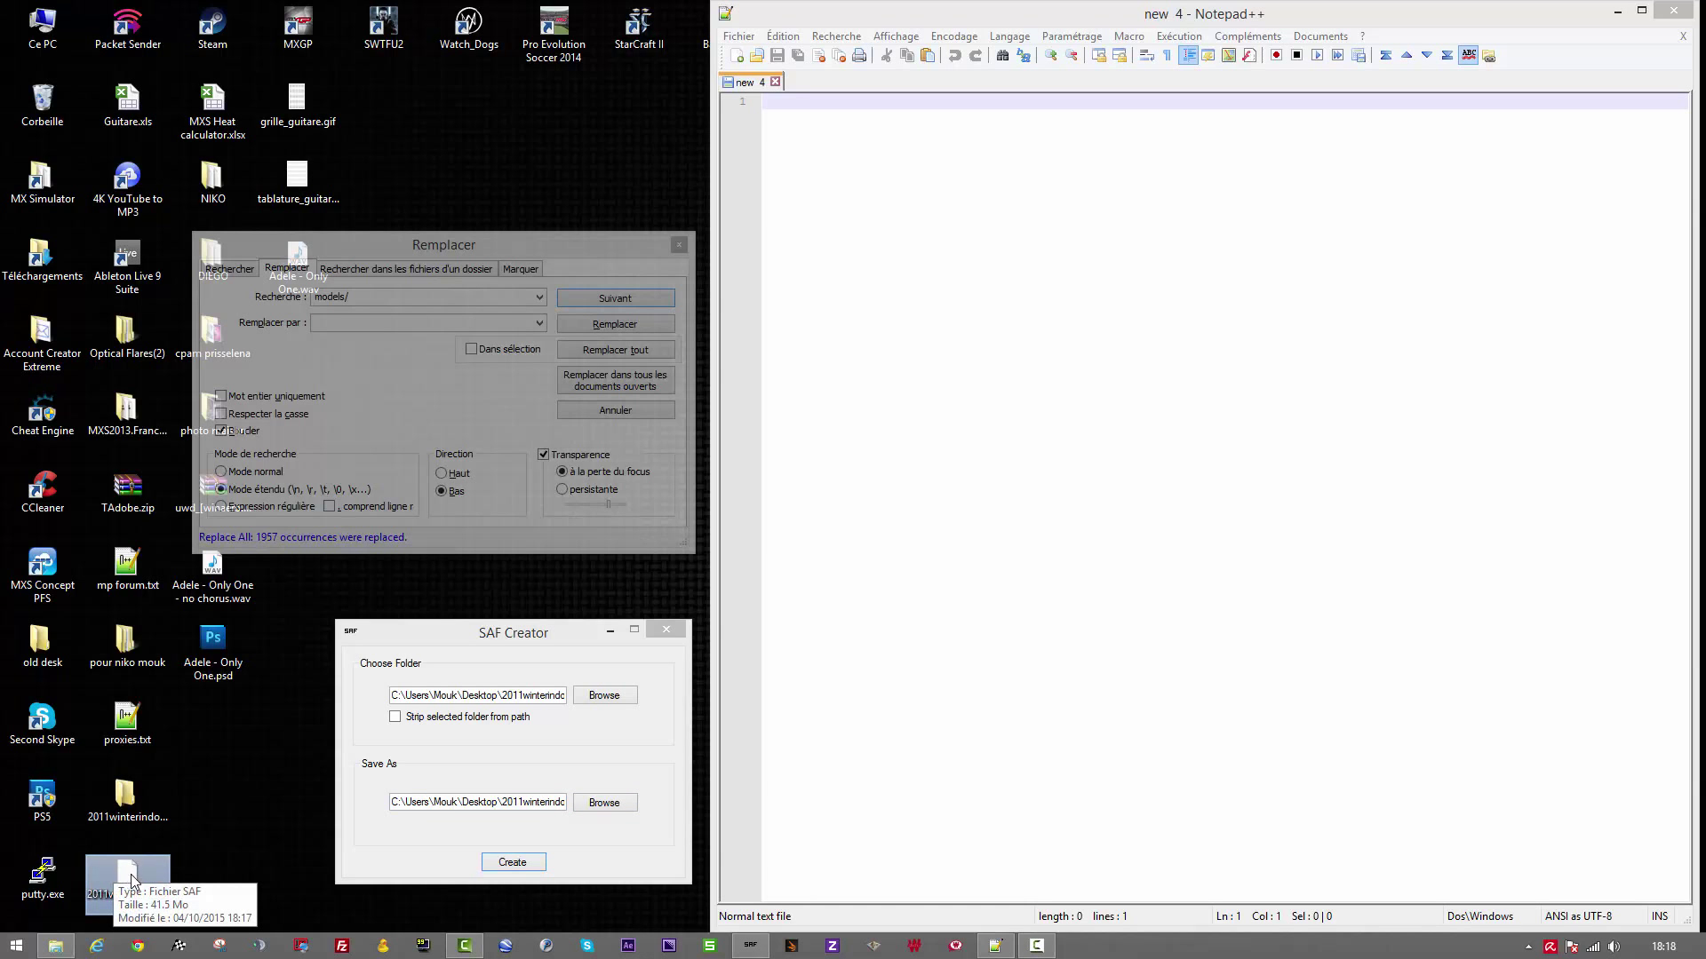
left_click(55, 945)
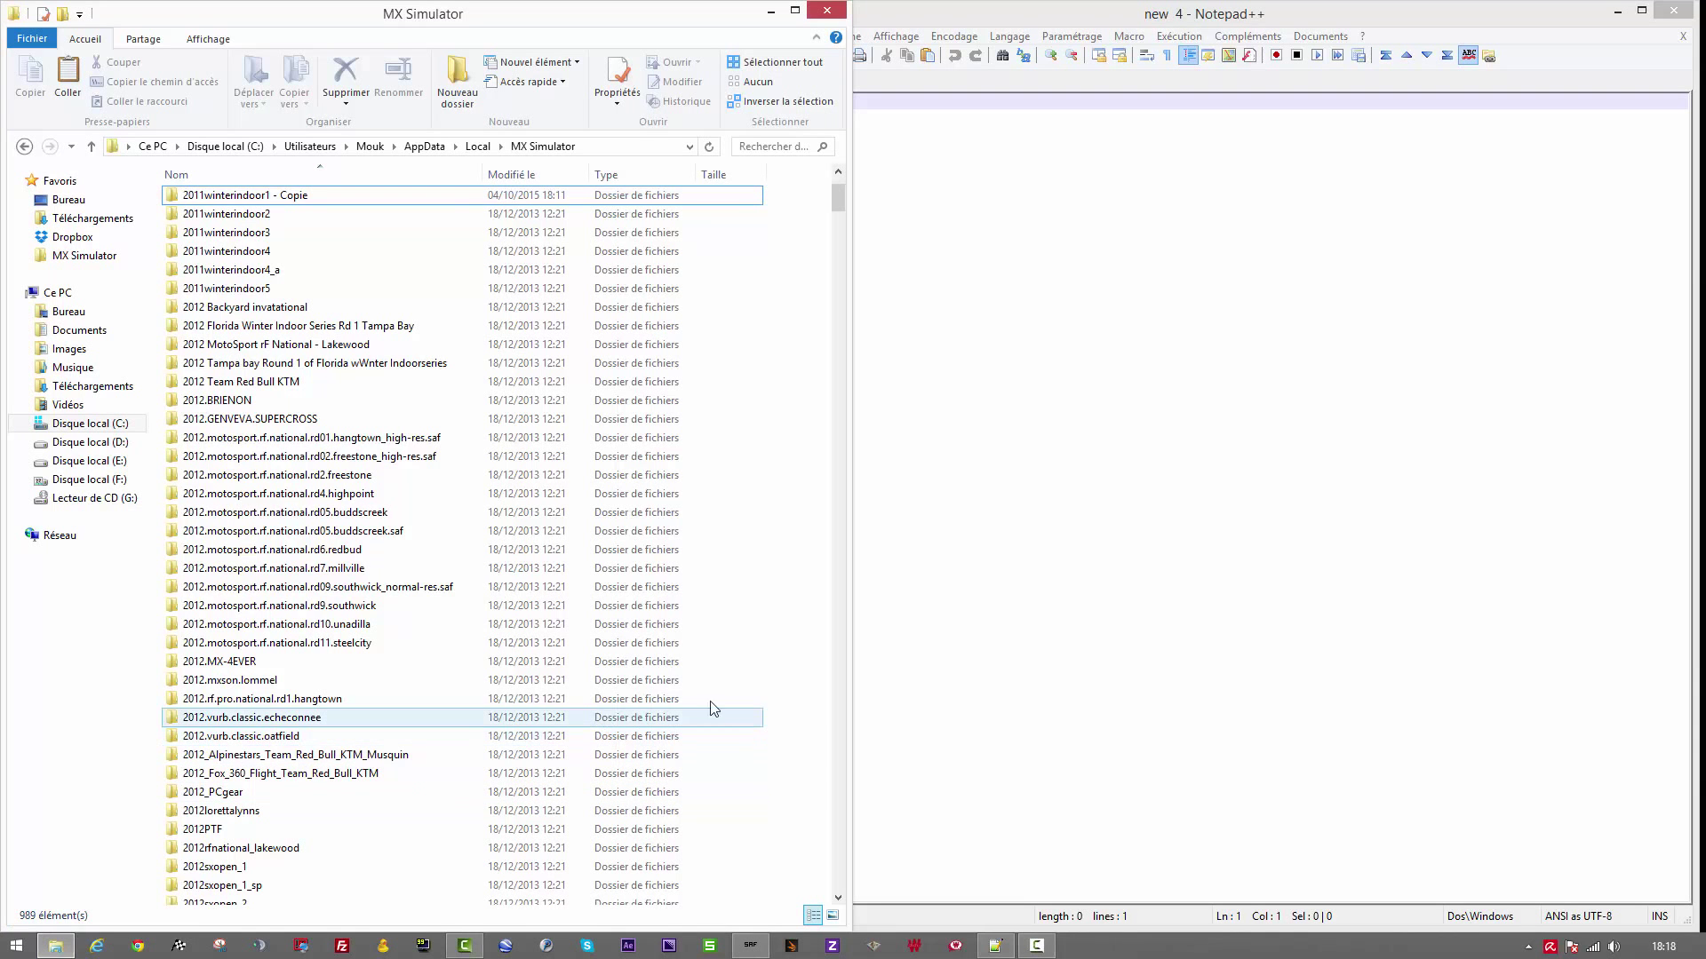
key("ctrl+v")
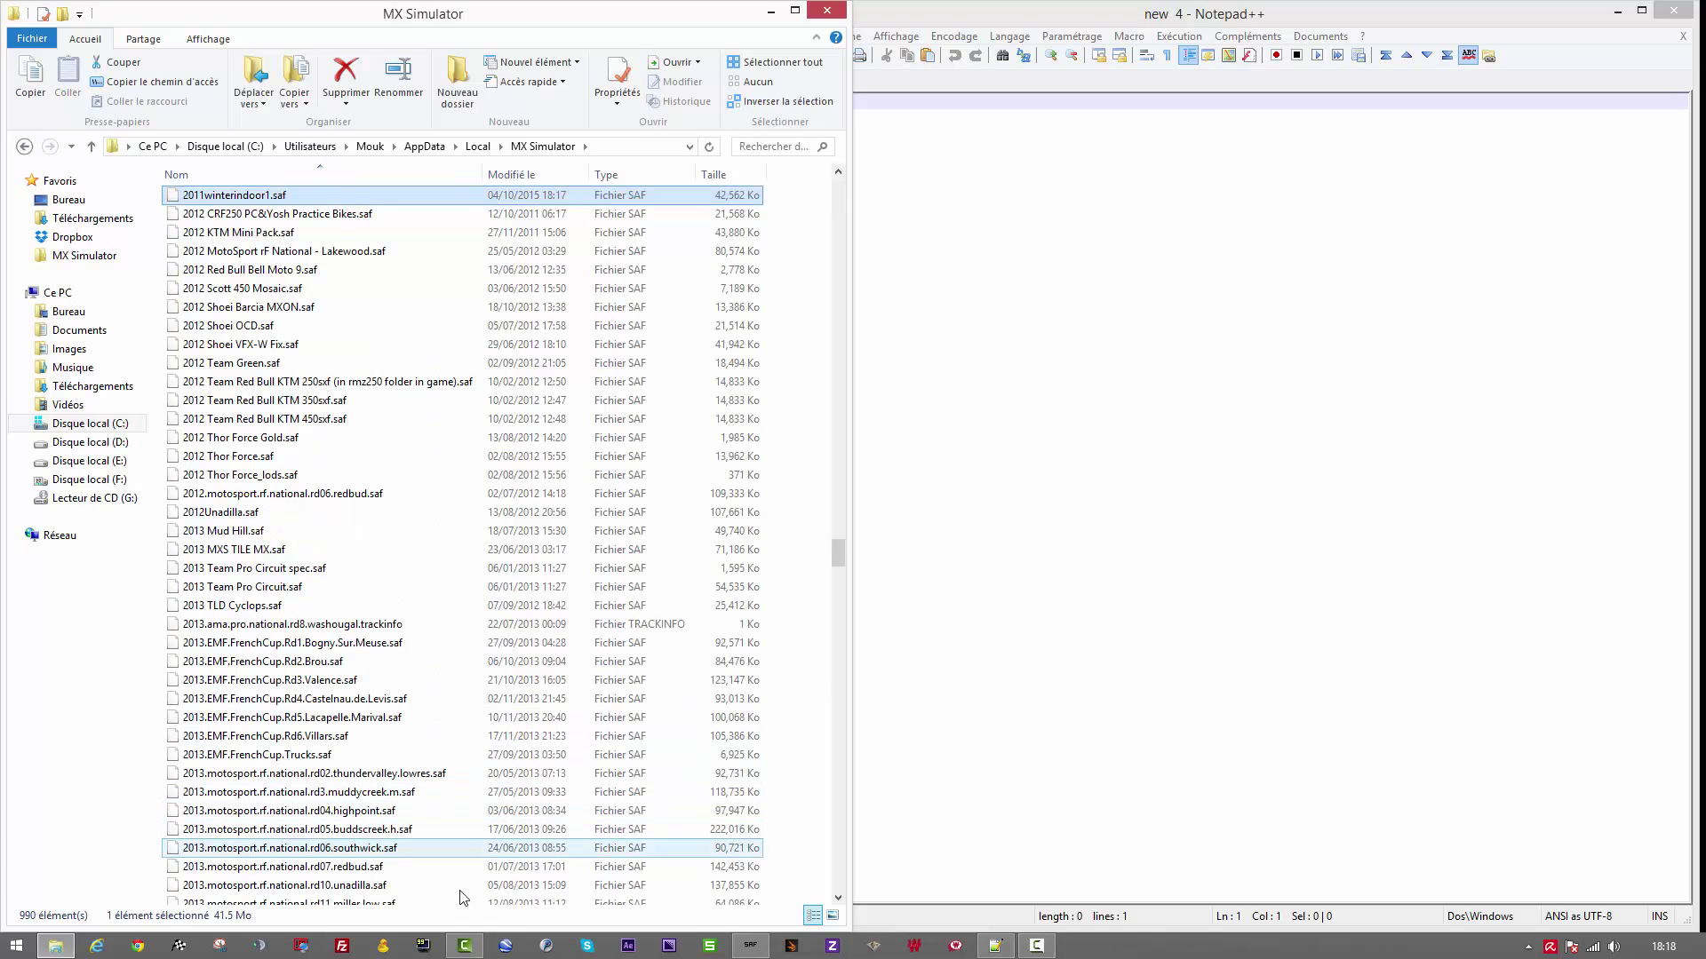
Step: Launch MX Simulator and start a new race on the 2011 Winter Indoor Round 1 track
left_click(179, 945)
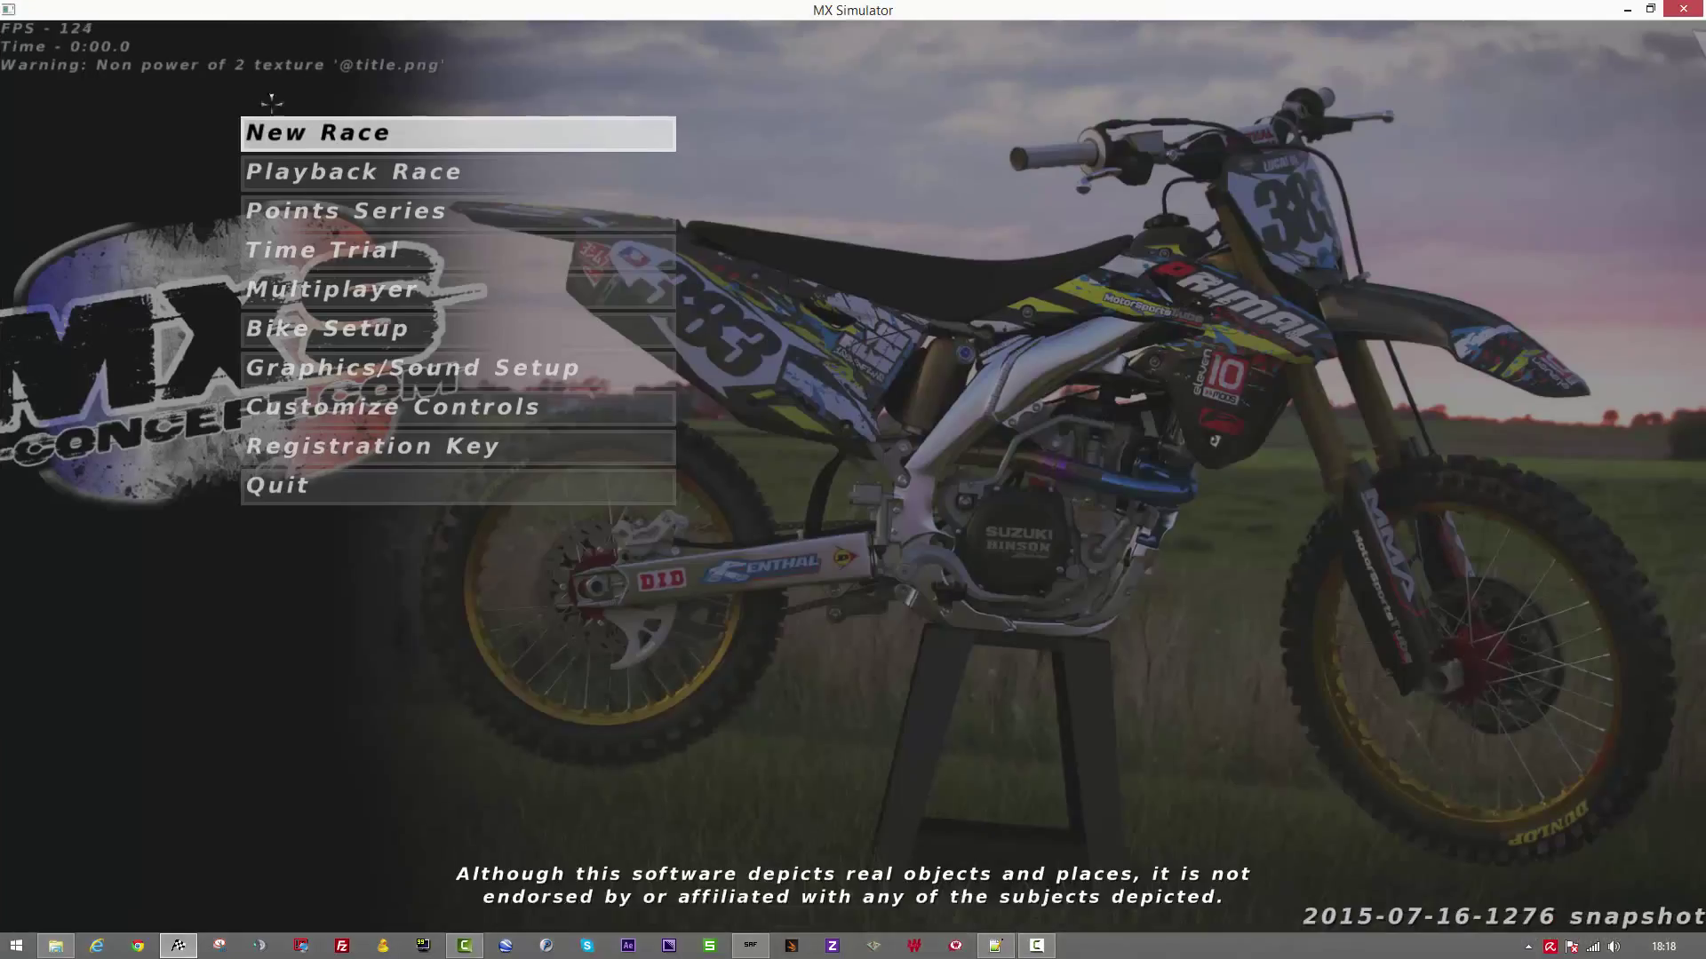
left_click(280, 133)
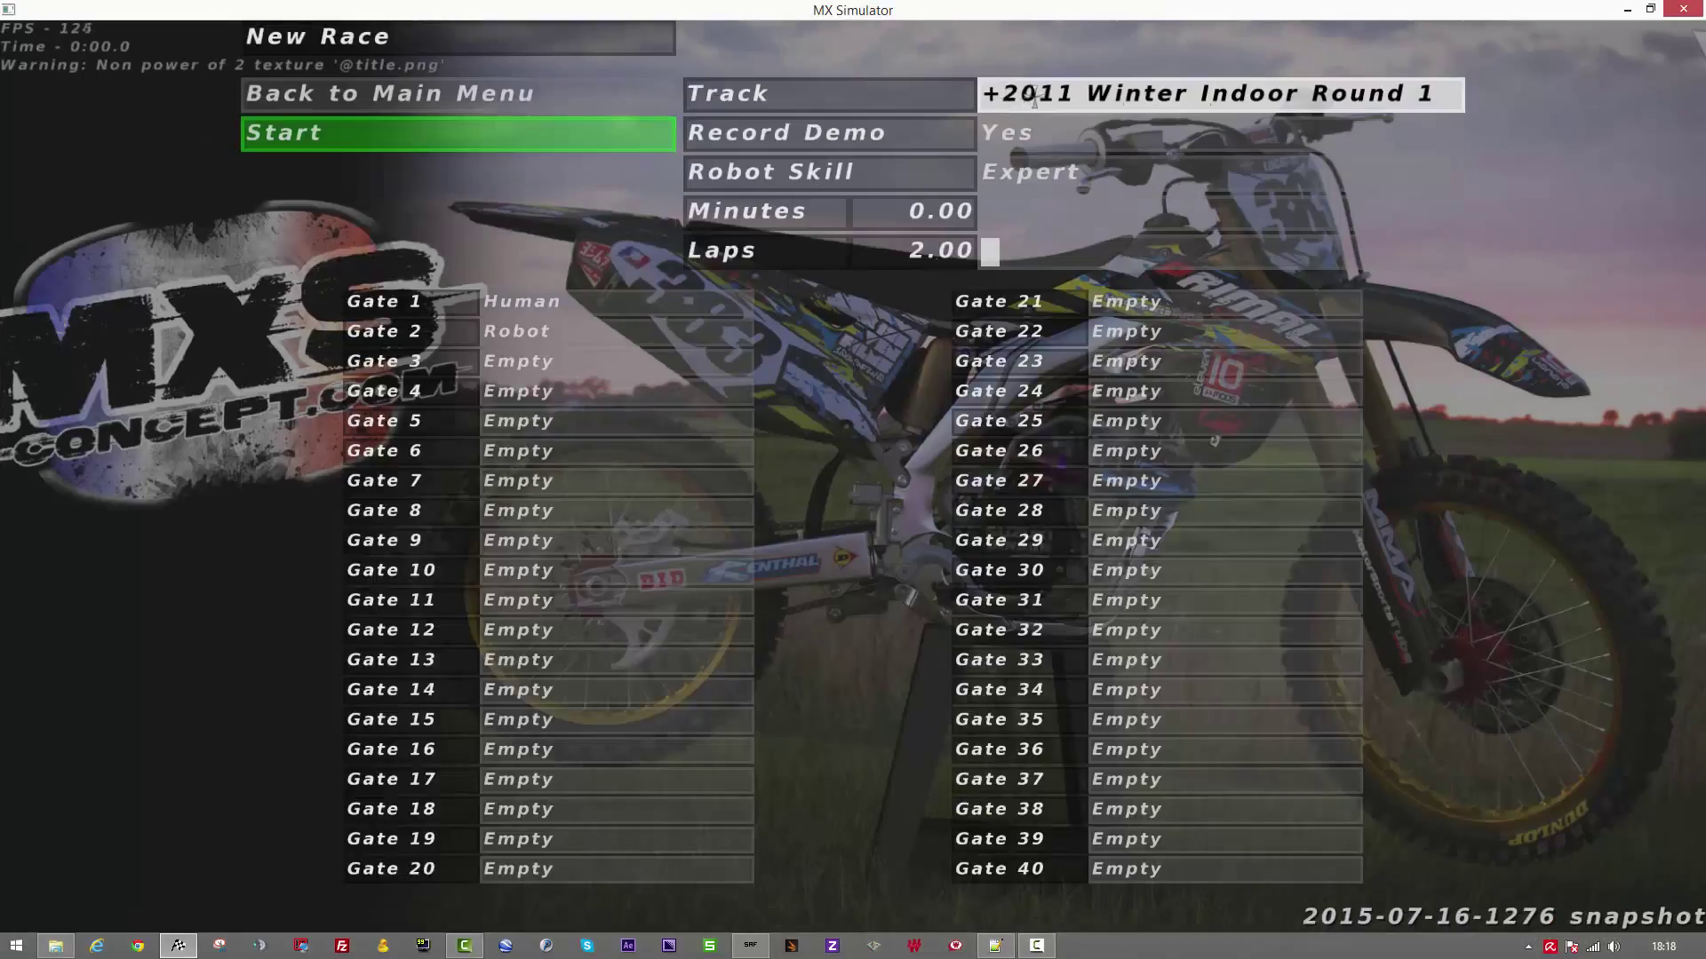
left_click(275, 131)
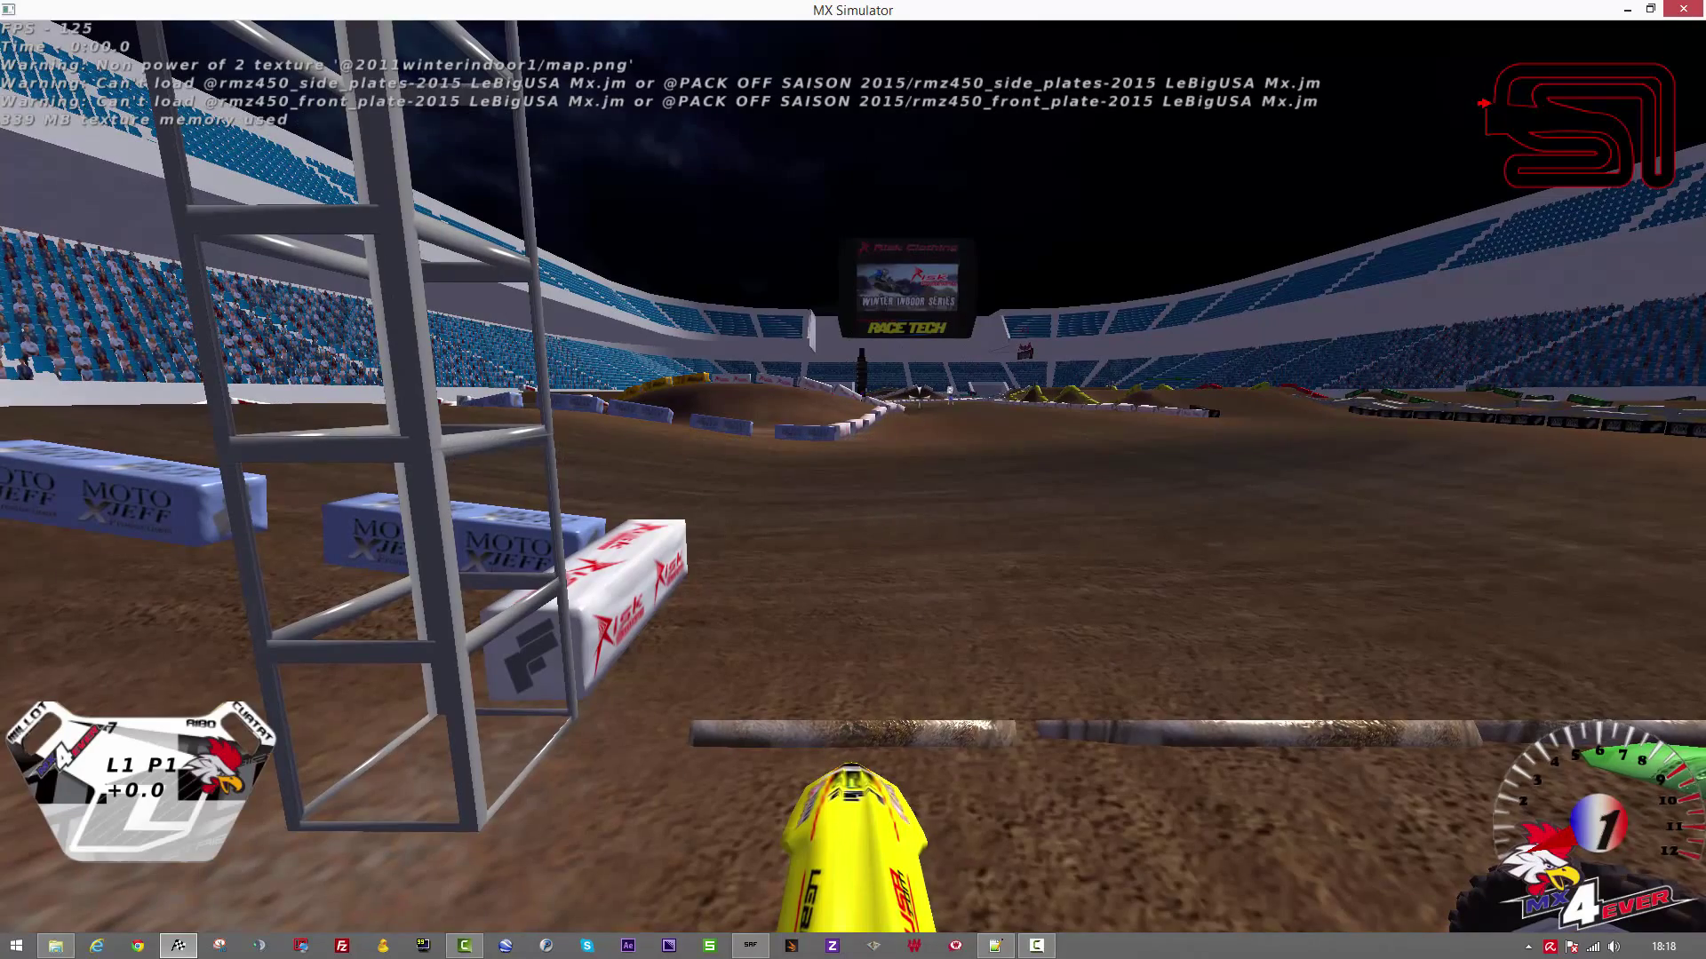
Step: Examine the track's banners, bales and stadium in the race from several camera views, including away from the bikes
key("e")
key("e")
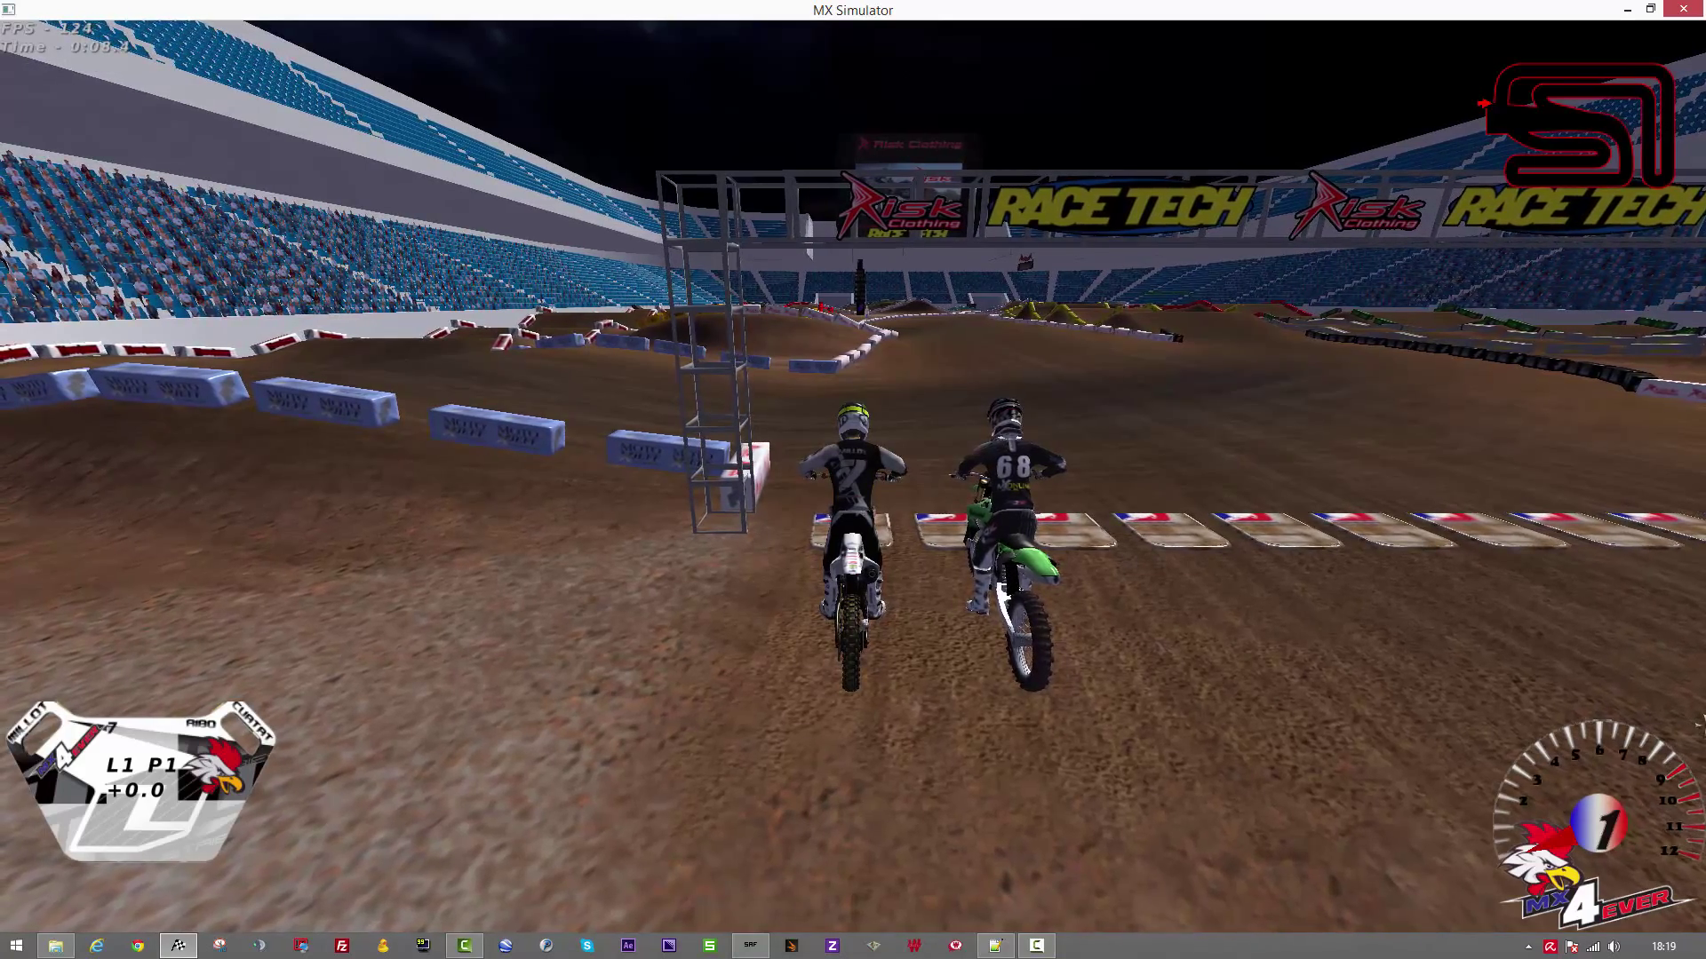
key("Right")
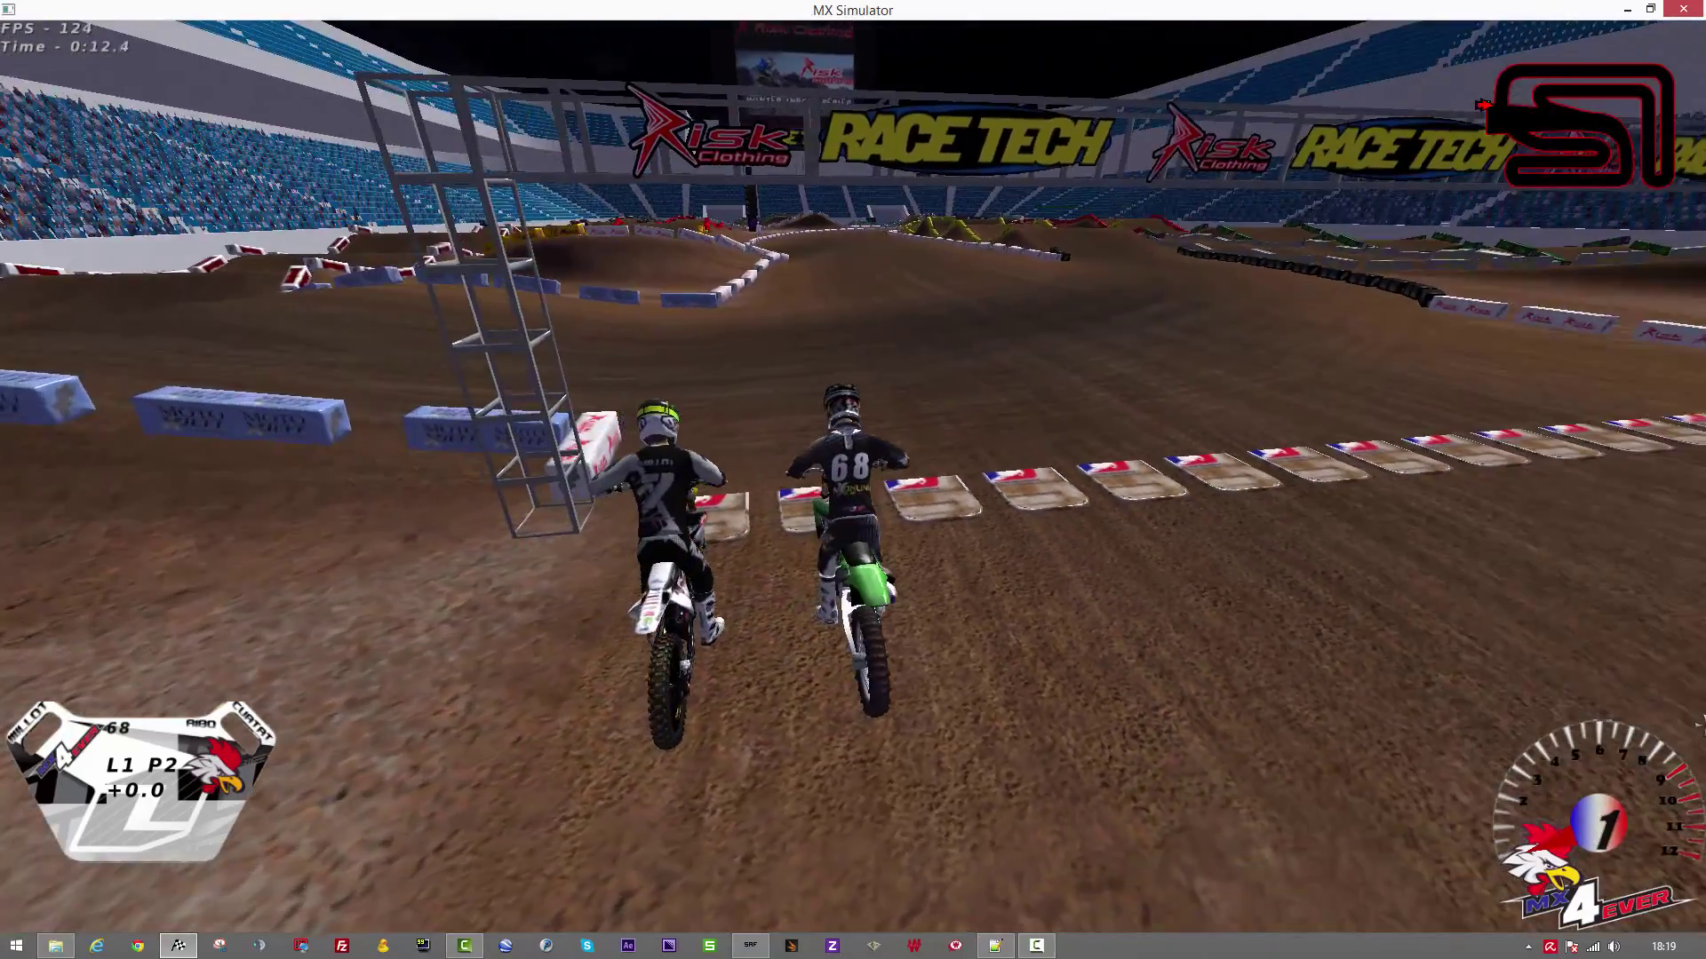
key("Escape")
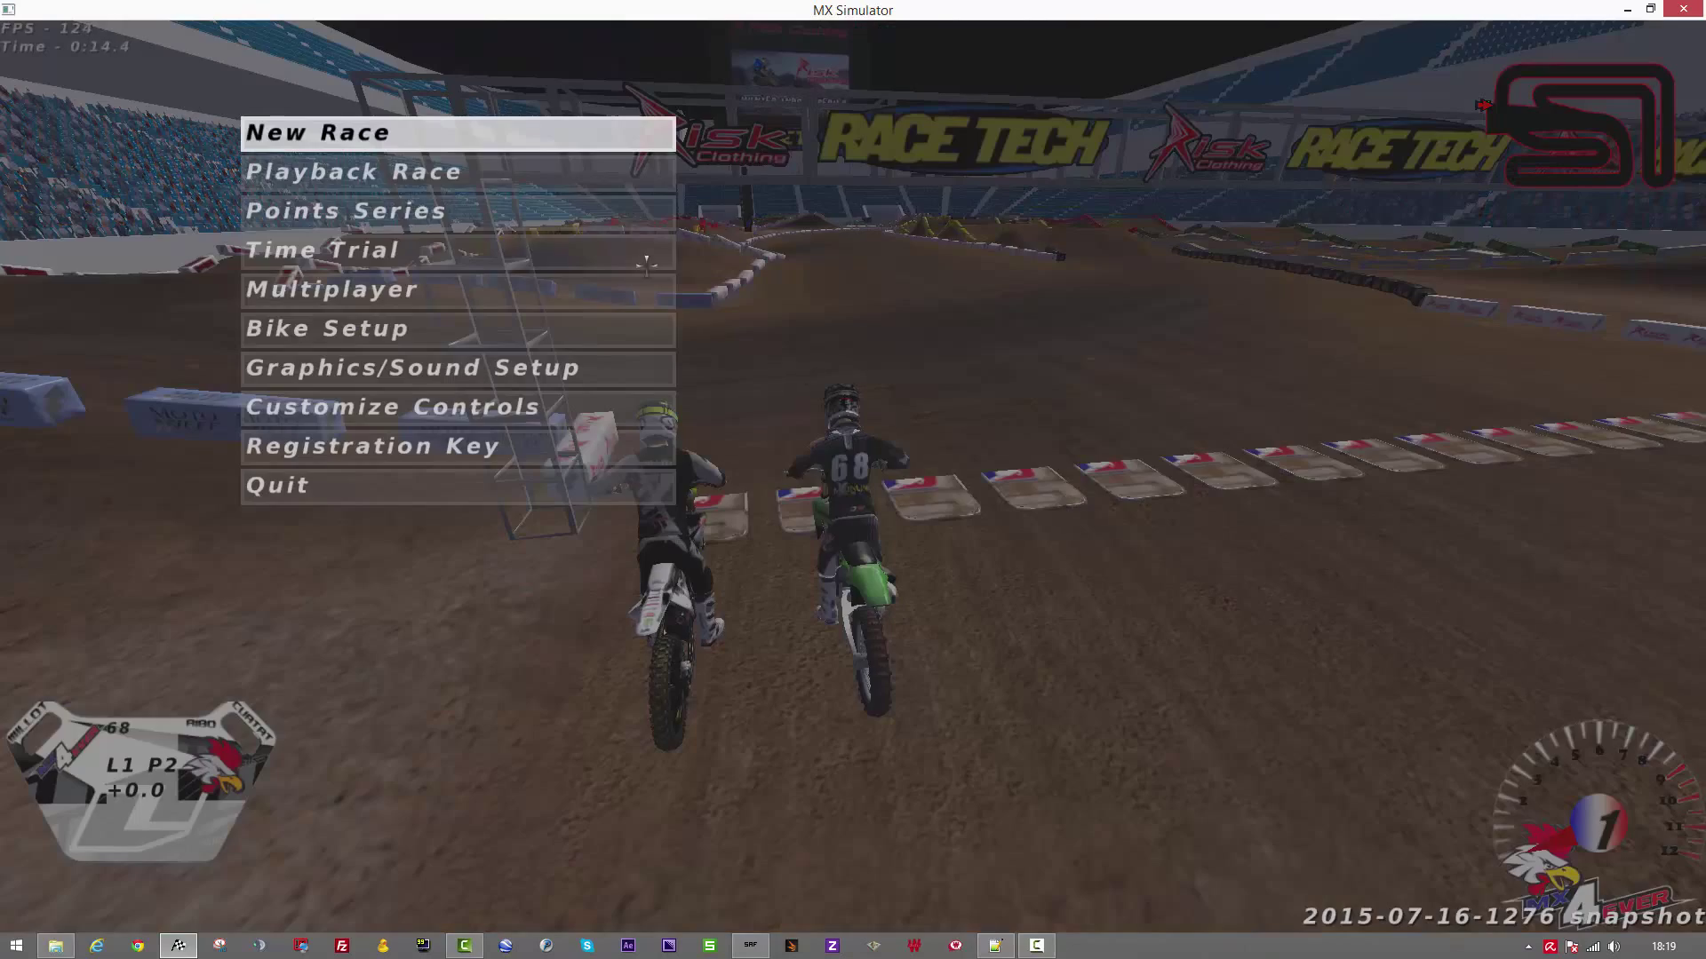
key("Escape")
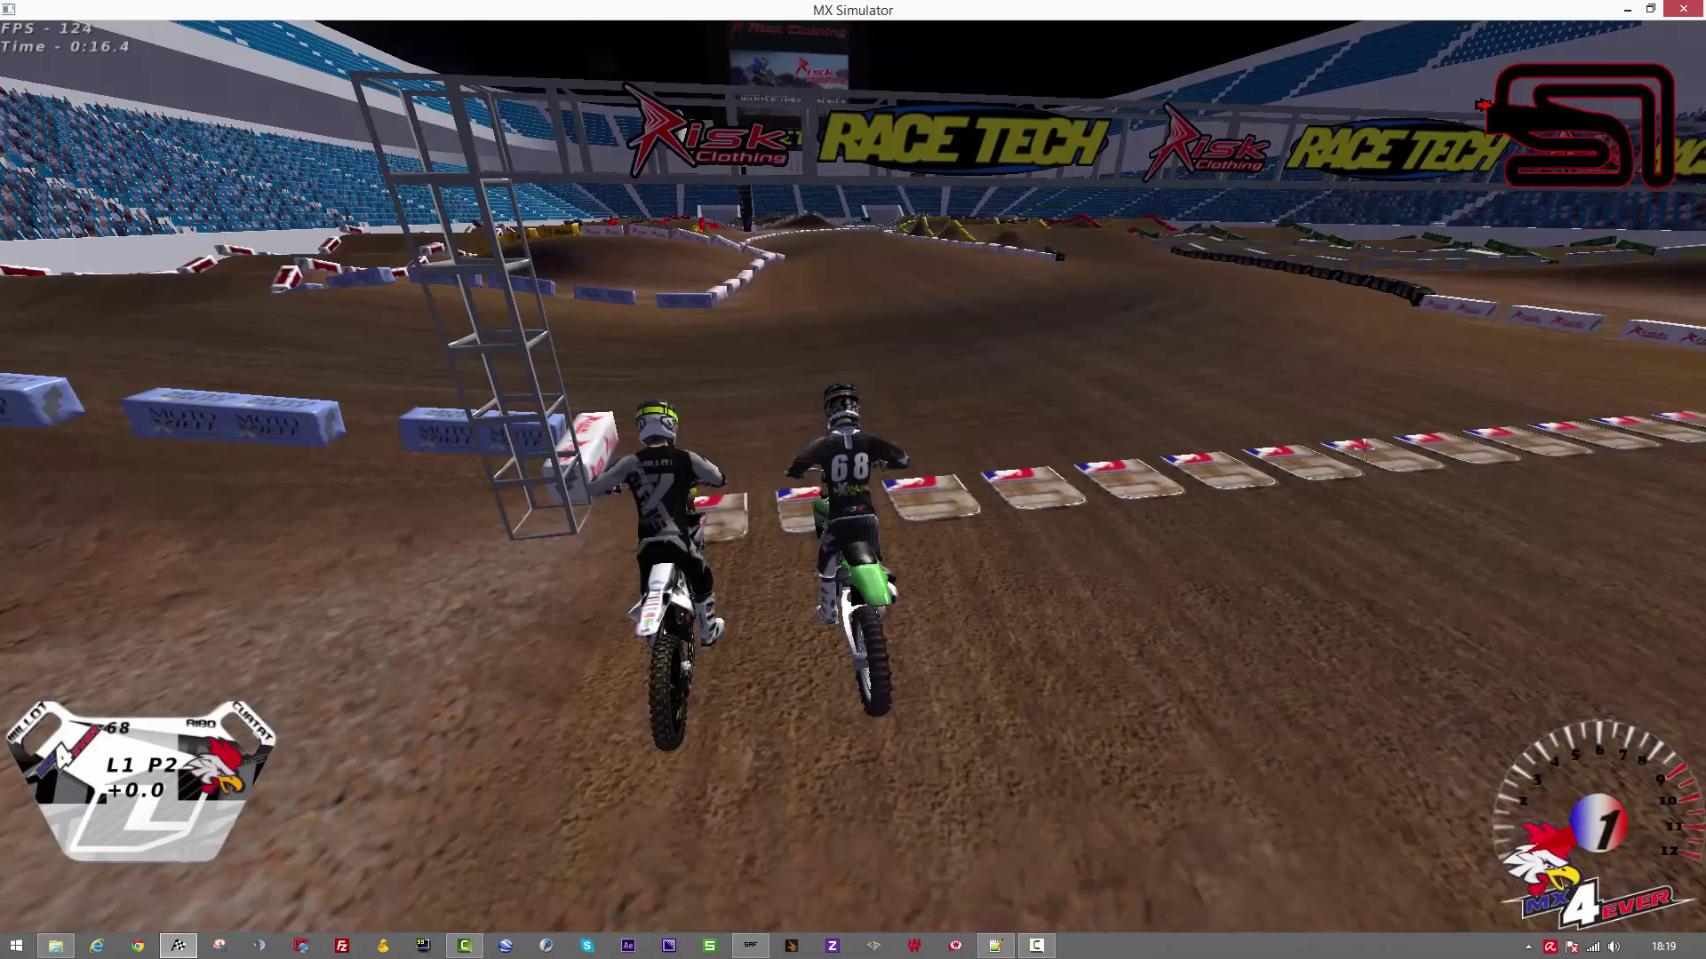
key("Escape")
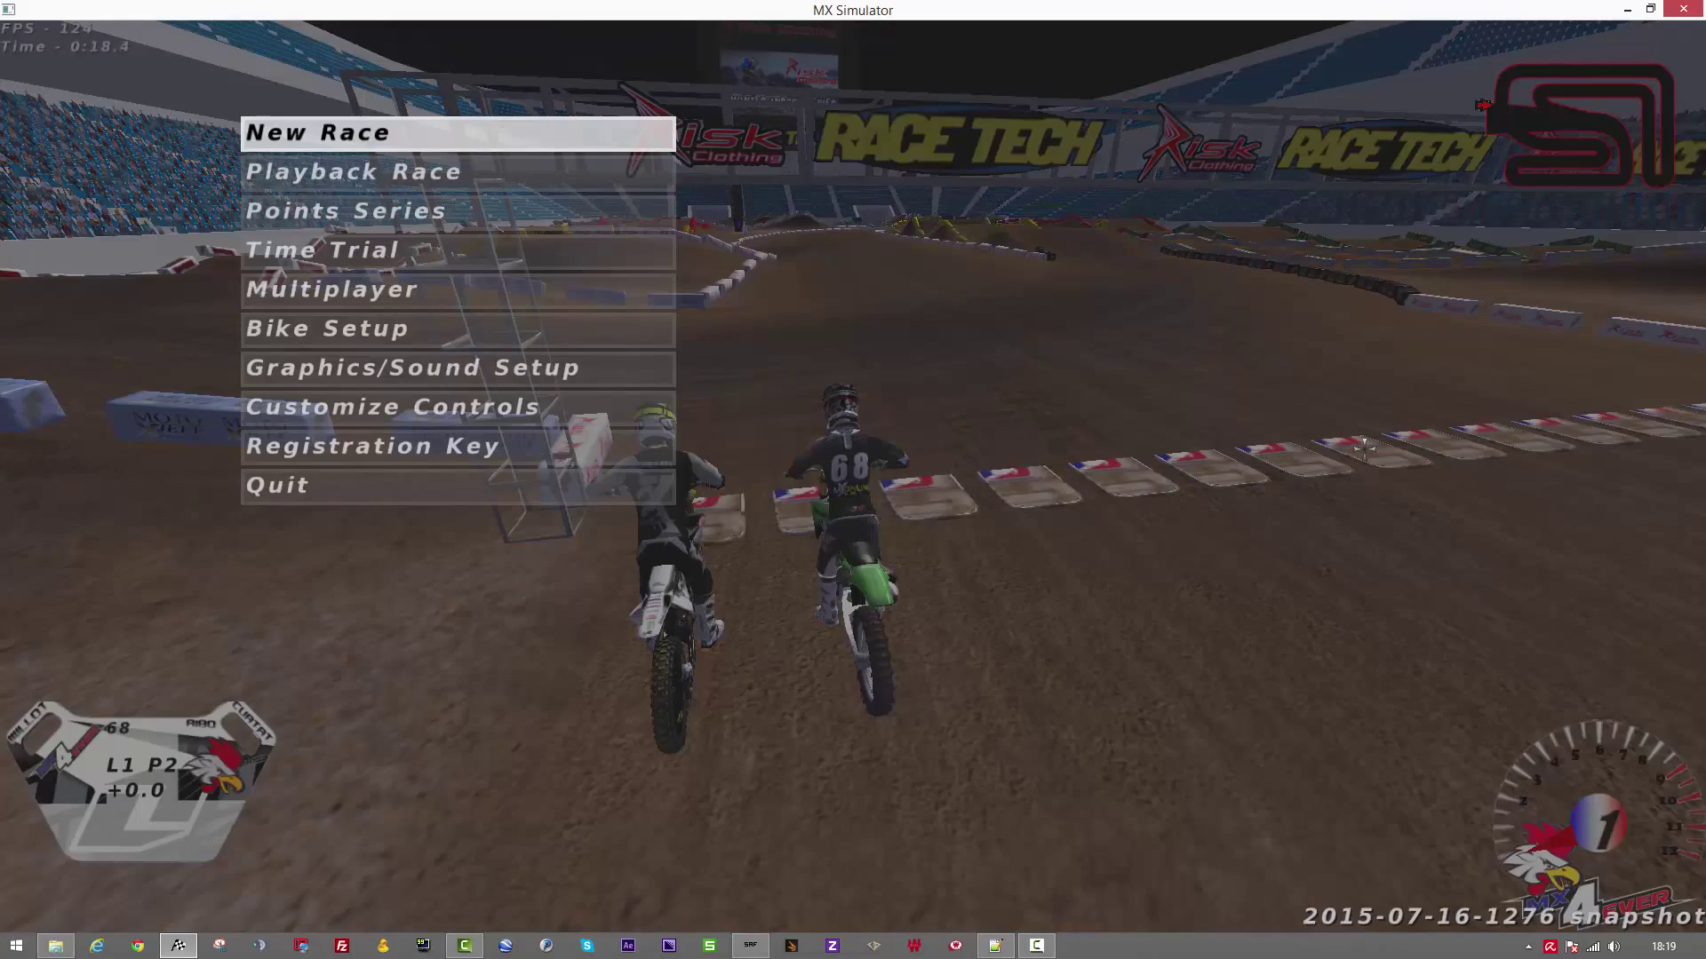
key("Escape")
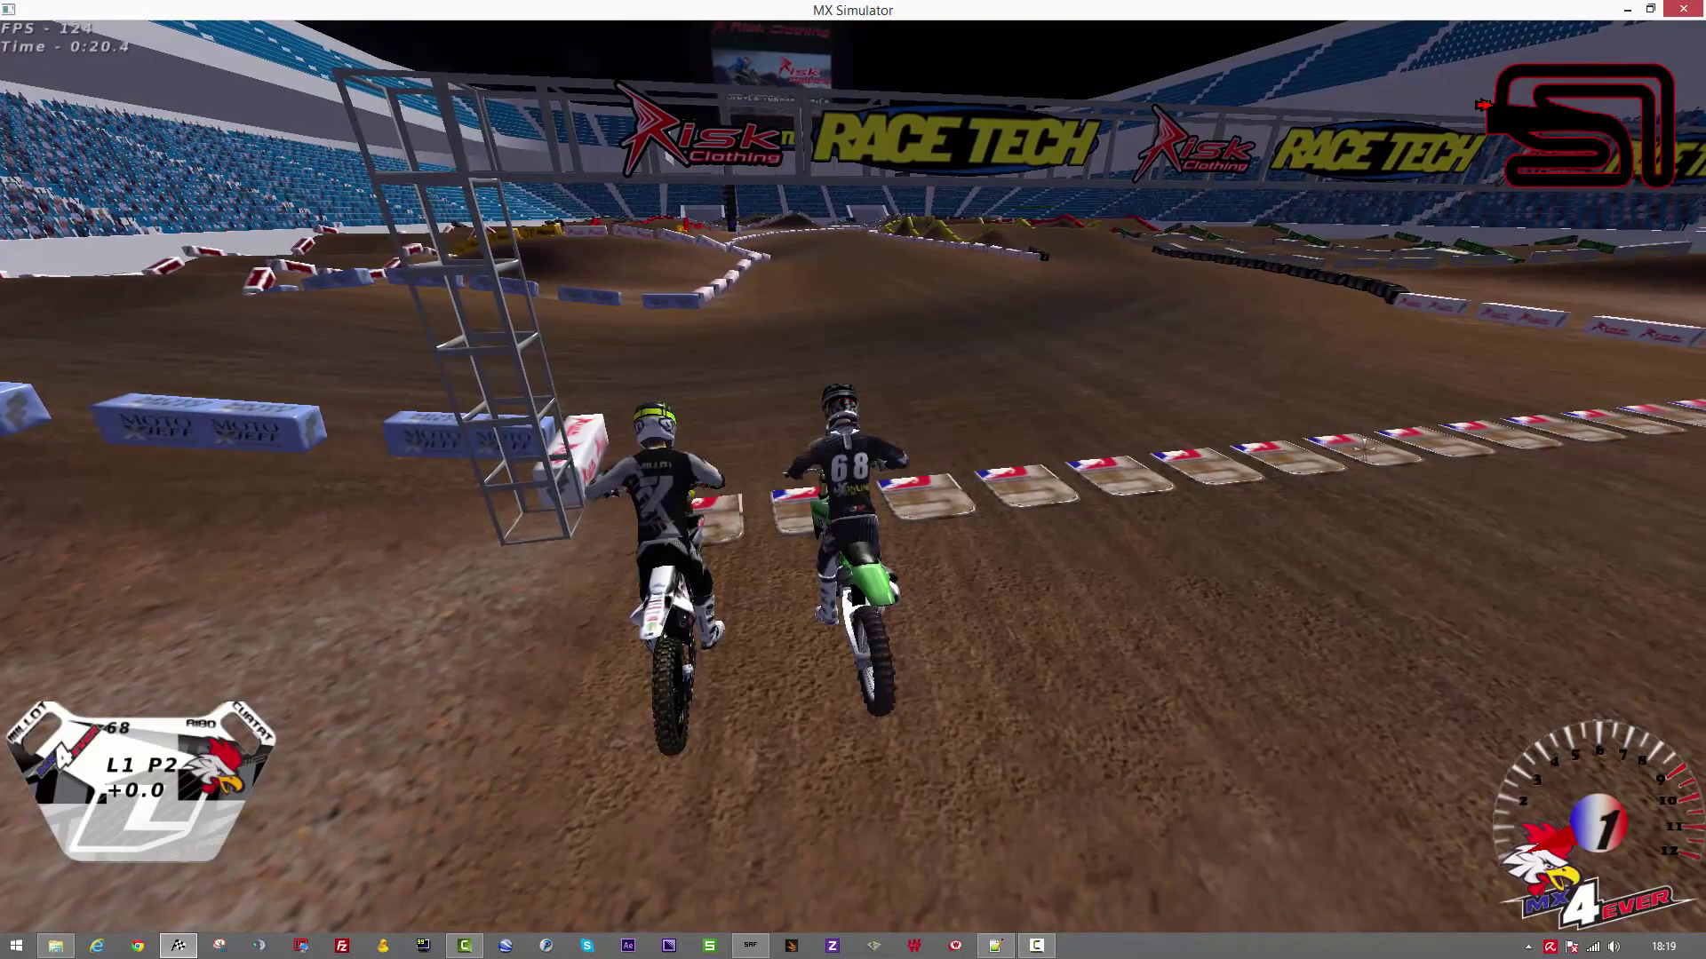
key("c")
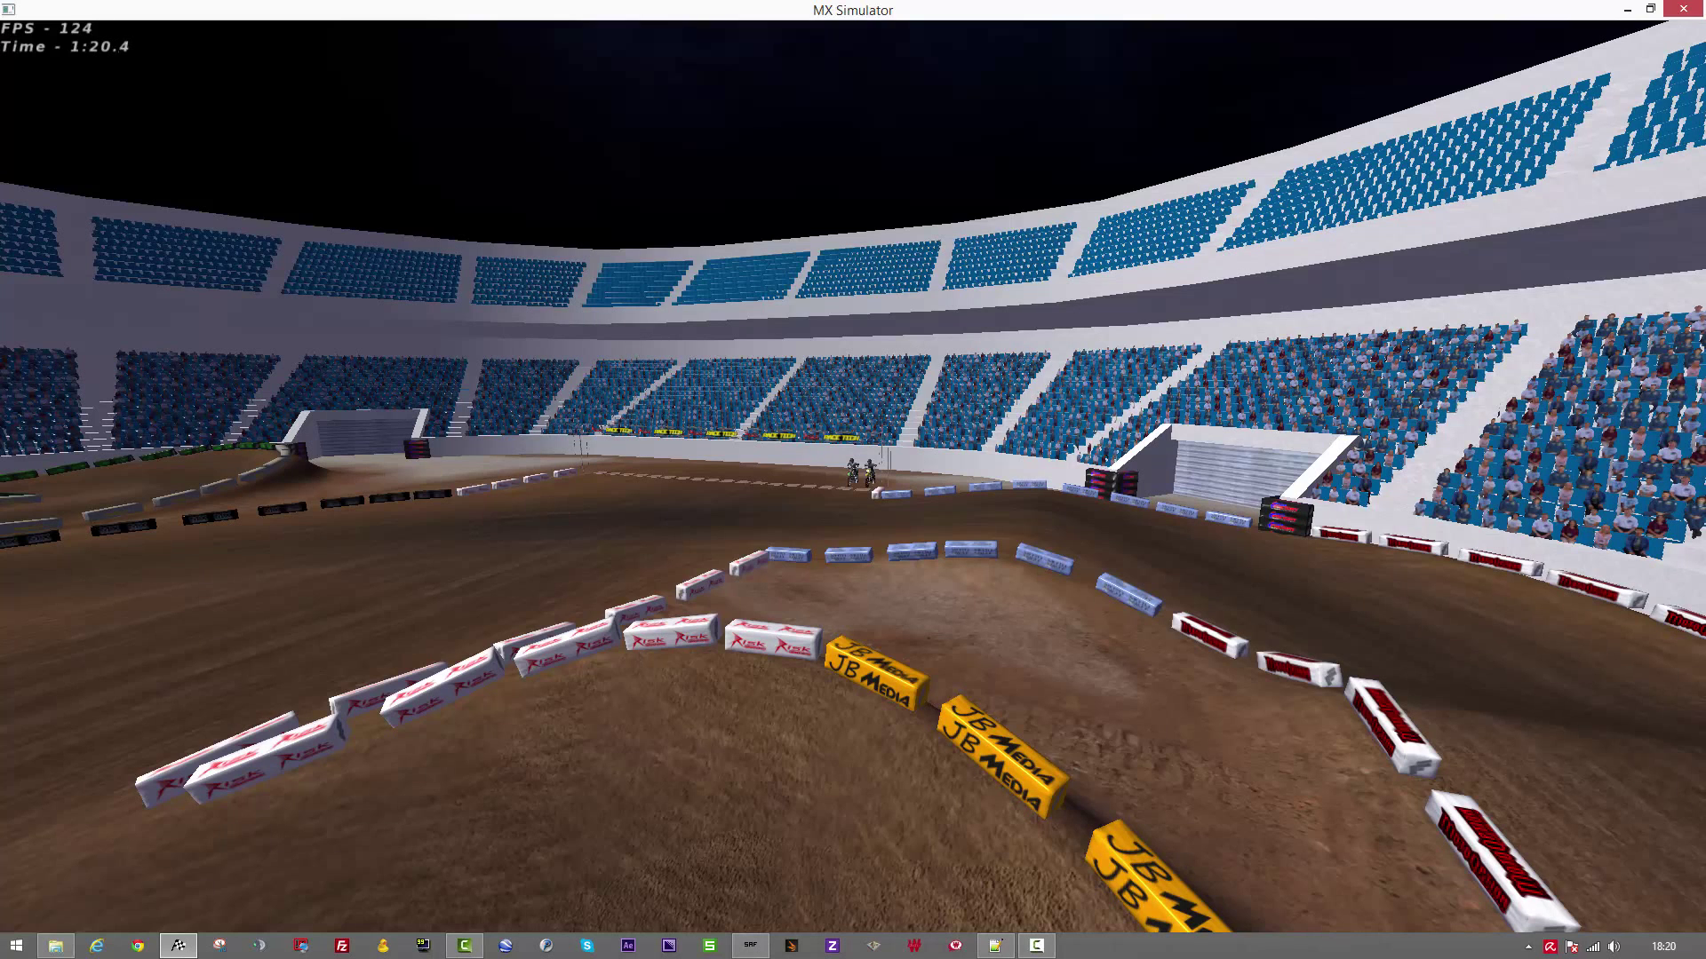
Step: Quit MX Simulator from the running race and return to the MX Simulator folder
key("Escape")
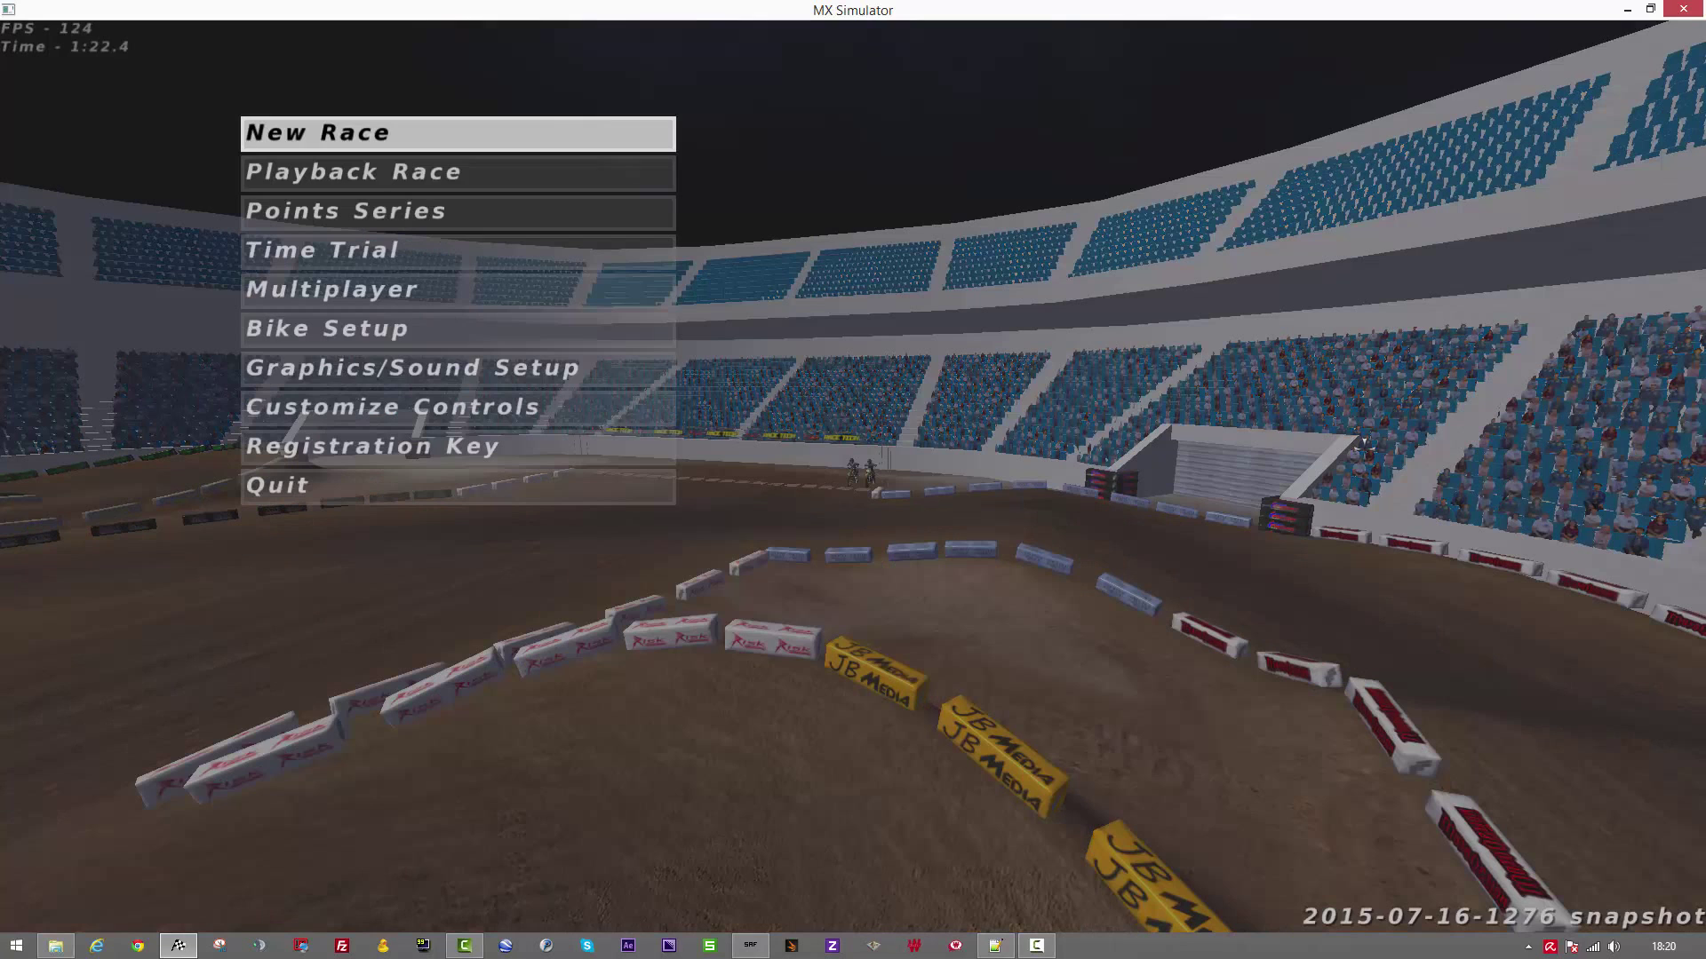
left_click(599, 490)
key("Return")
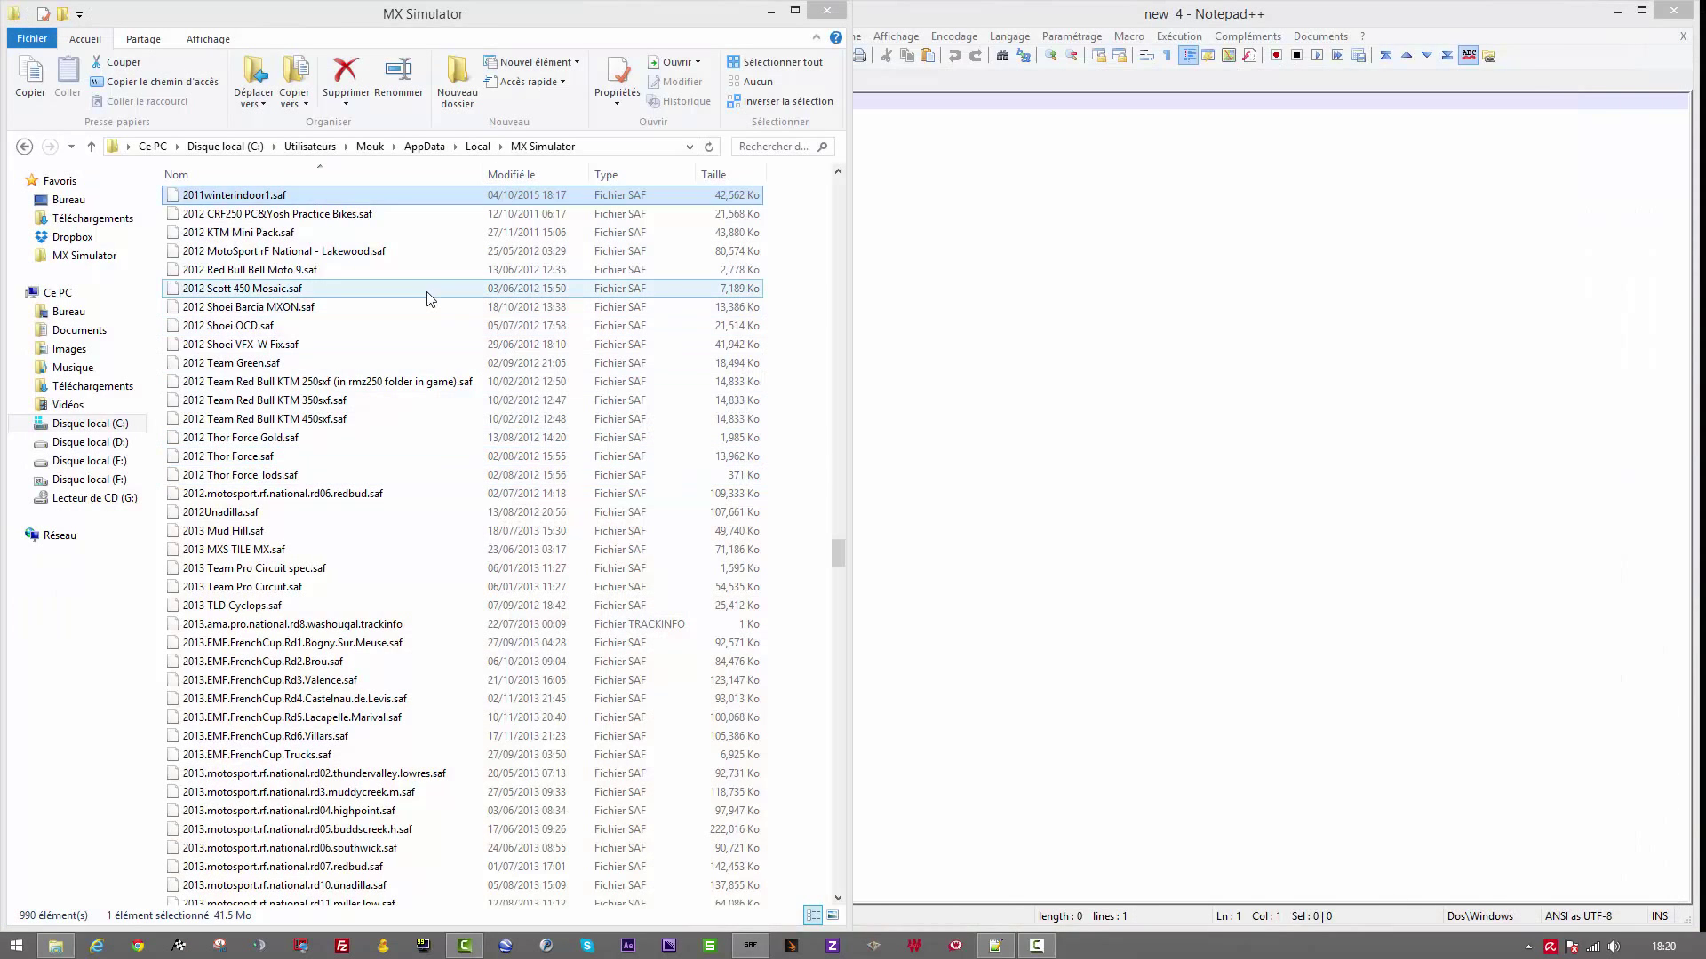
Step: Delete 2011winterindoor1.saf from the MX Simulator folder
left_click(391, 232)
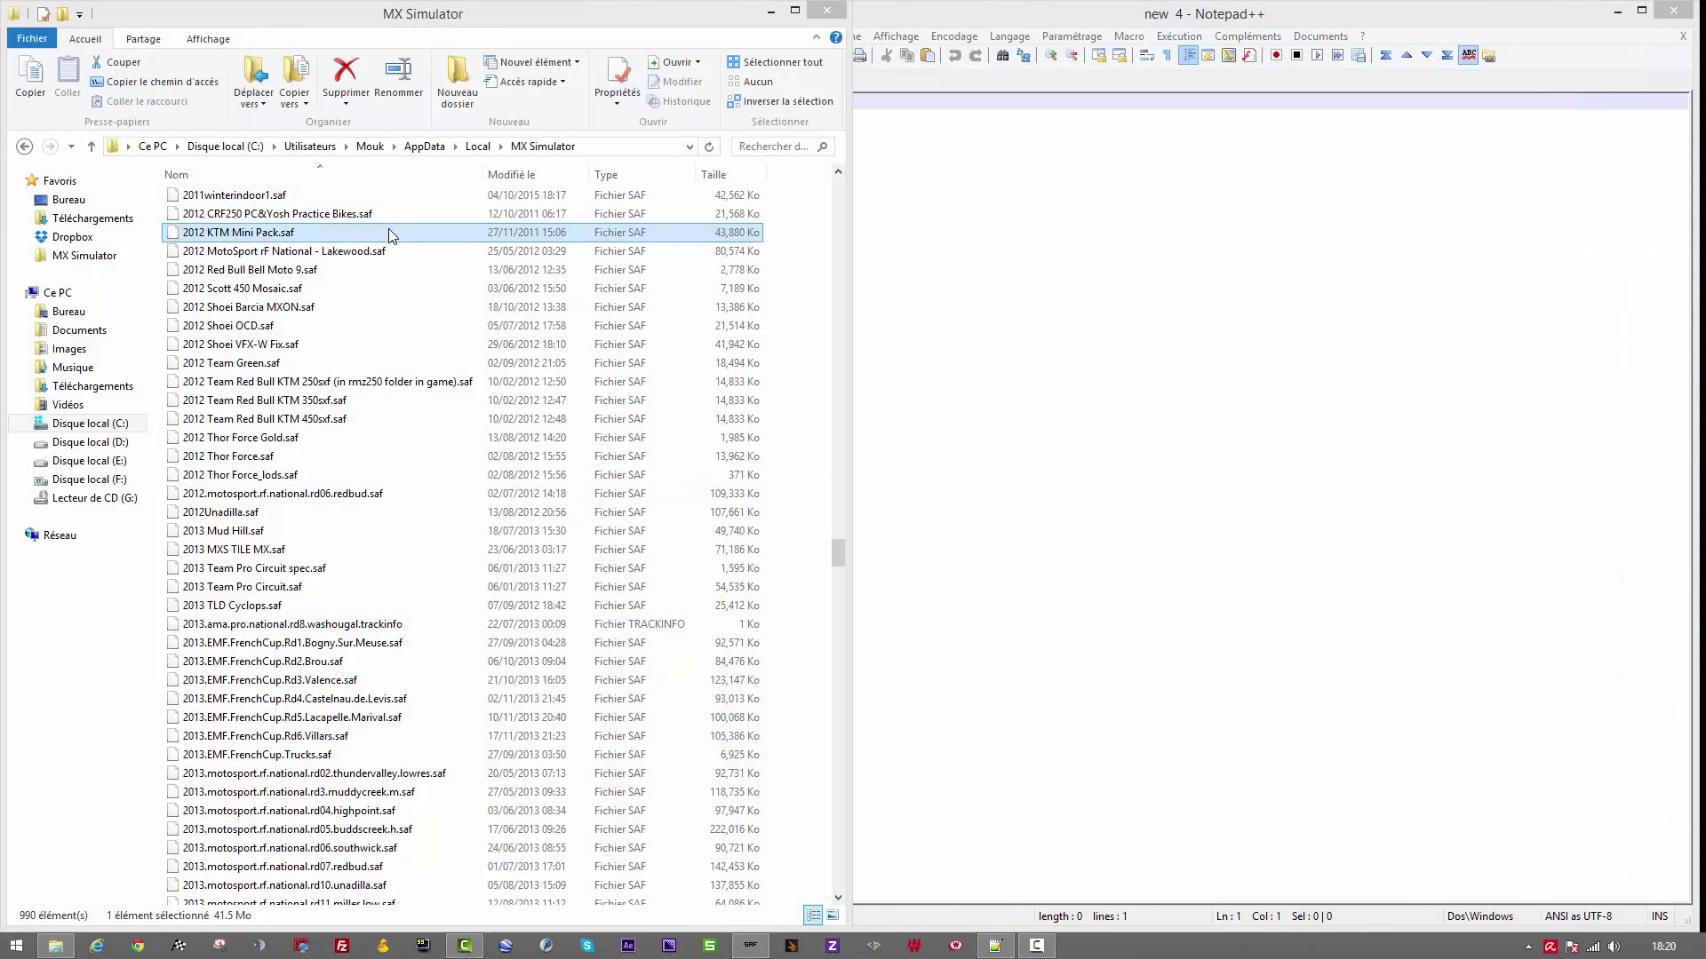
left_click(387, 204)
key("Delete")
key("Return")
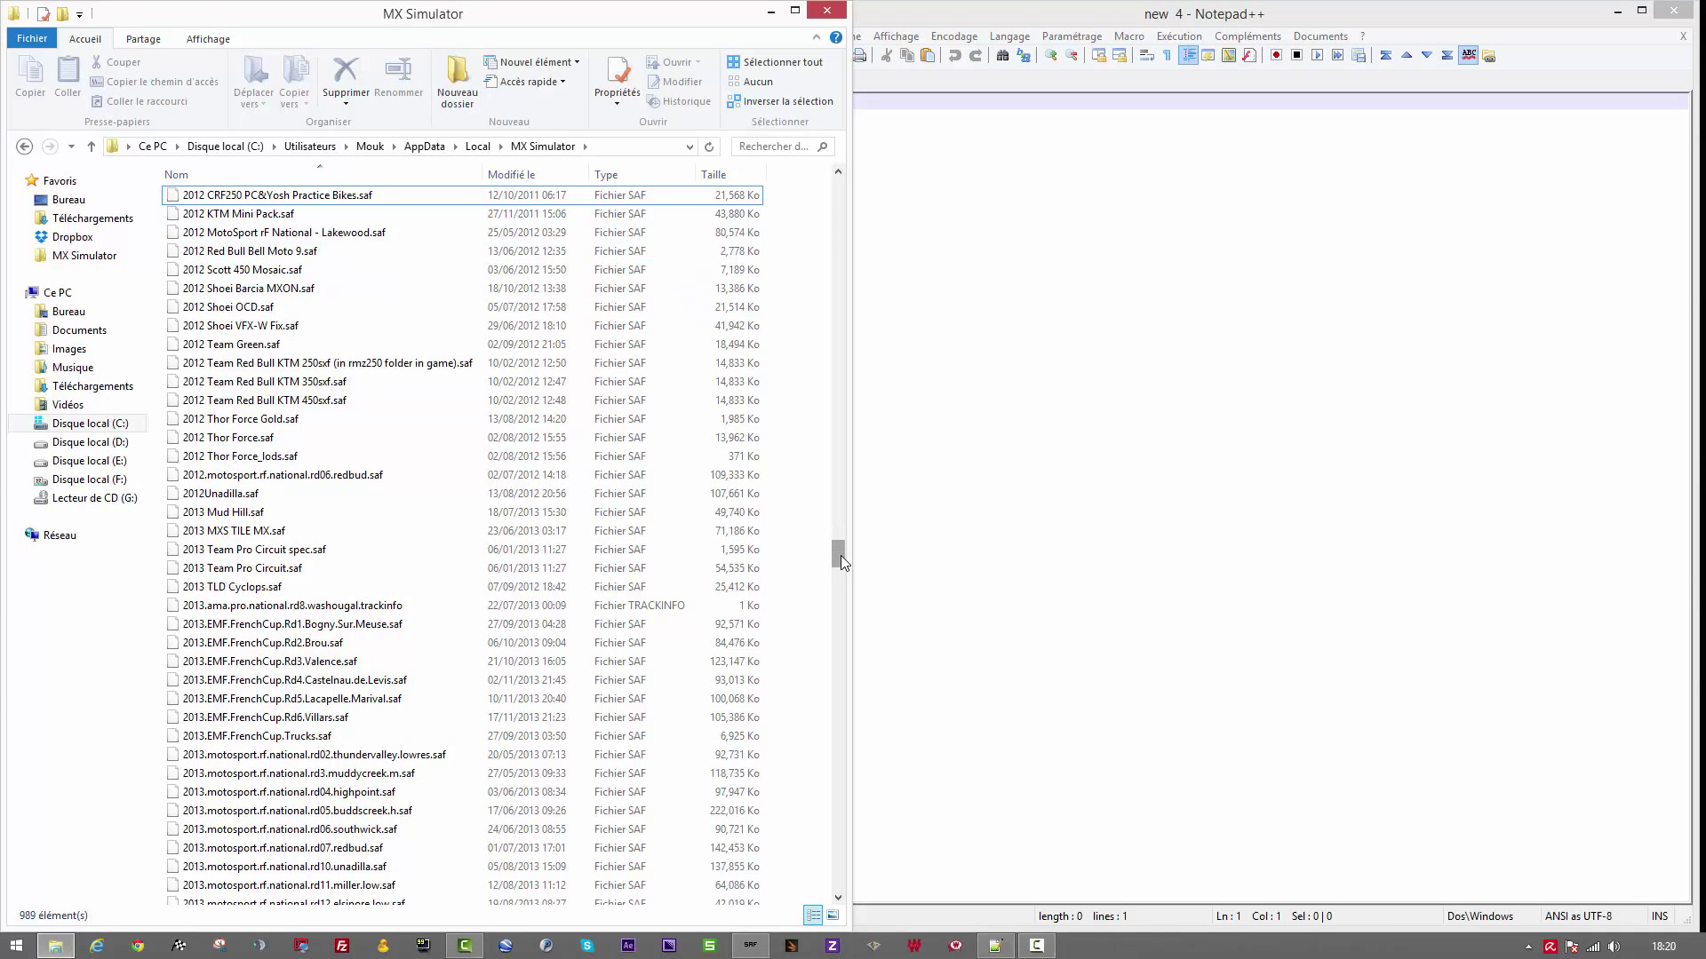
Step: Rename the folder "2011winterindoor1 - Copie" in the MX Simulator folder to 2011winterindoor1 and close the window
left_click_drag(840, 556, 839, 331)
left_click(601, 336)
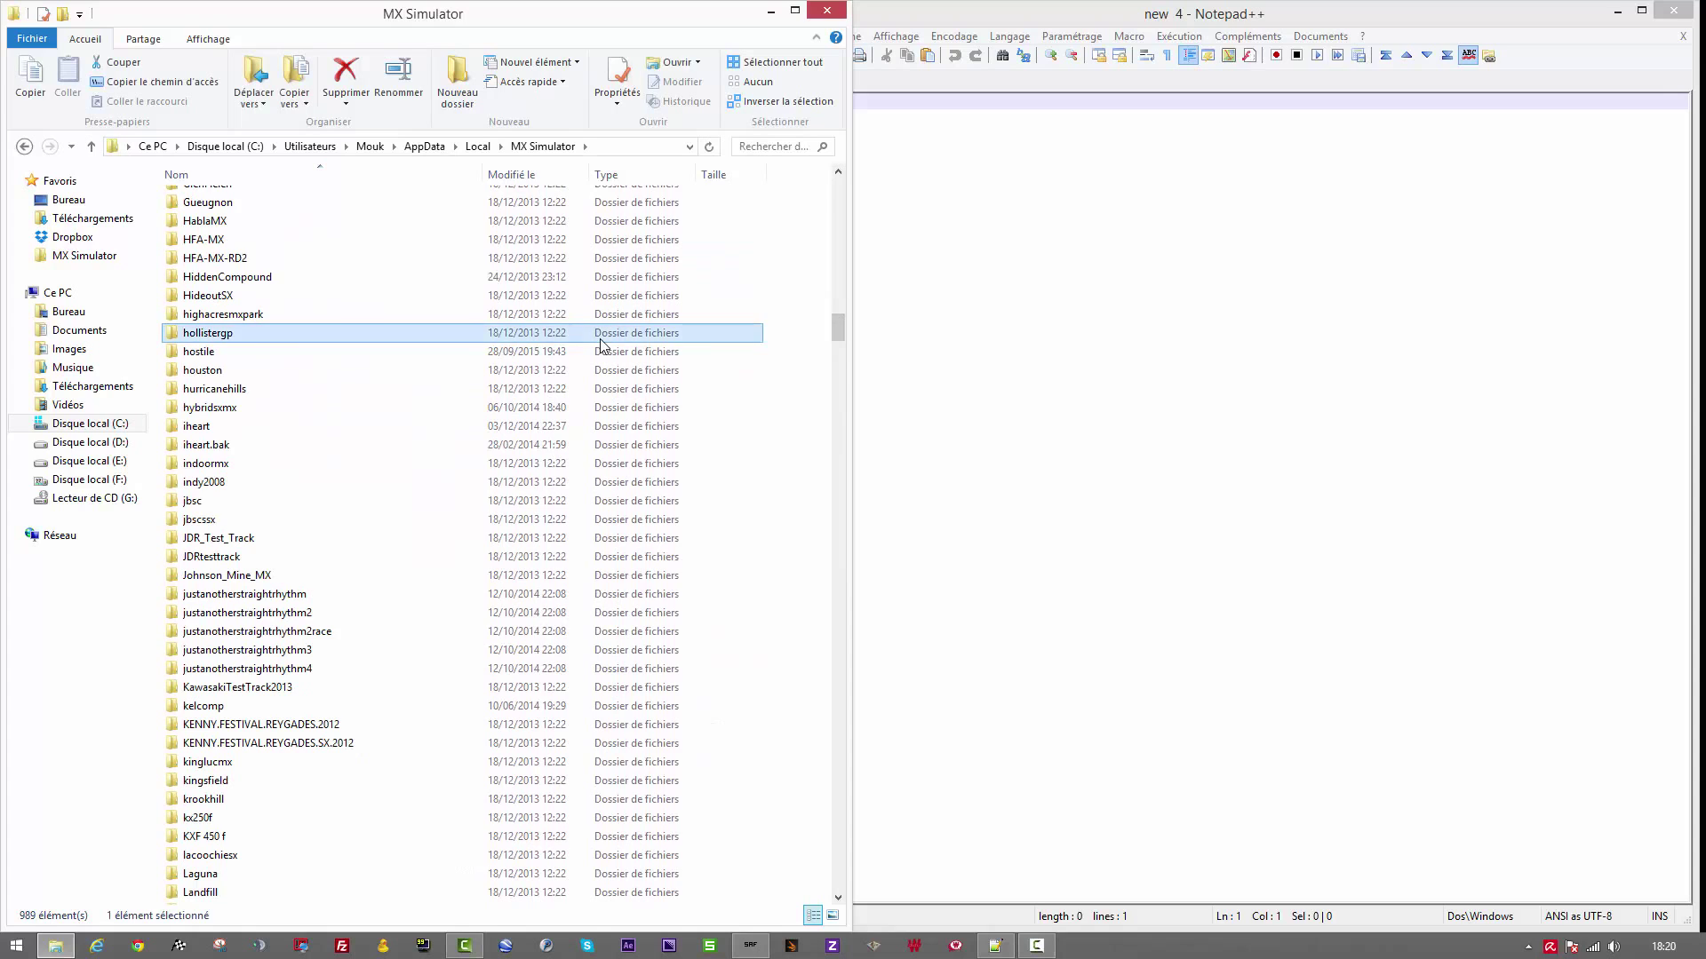
key("w")
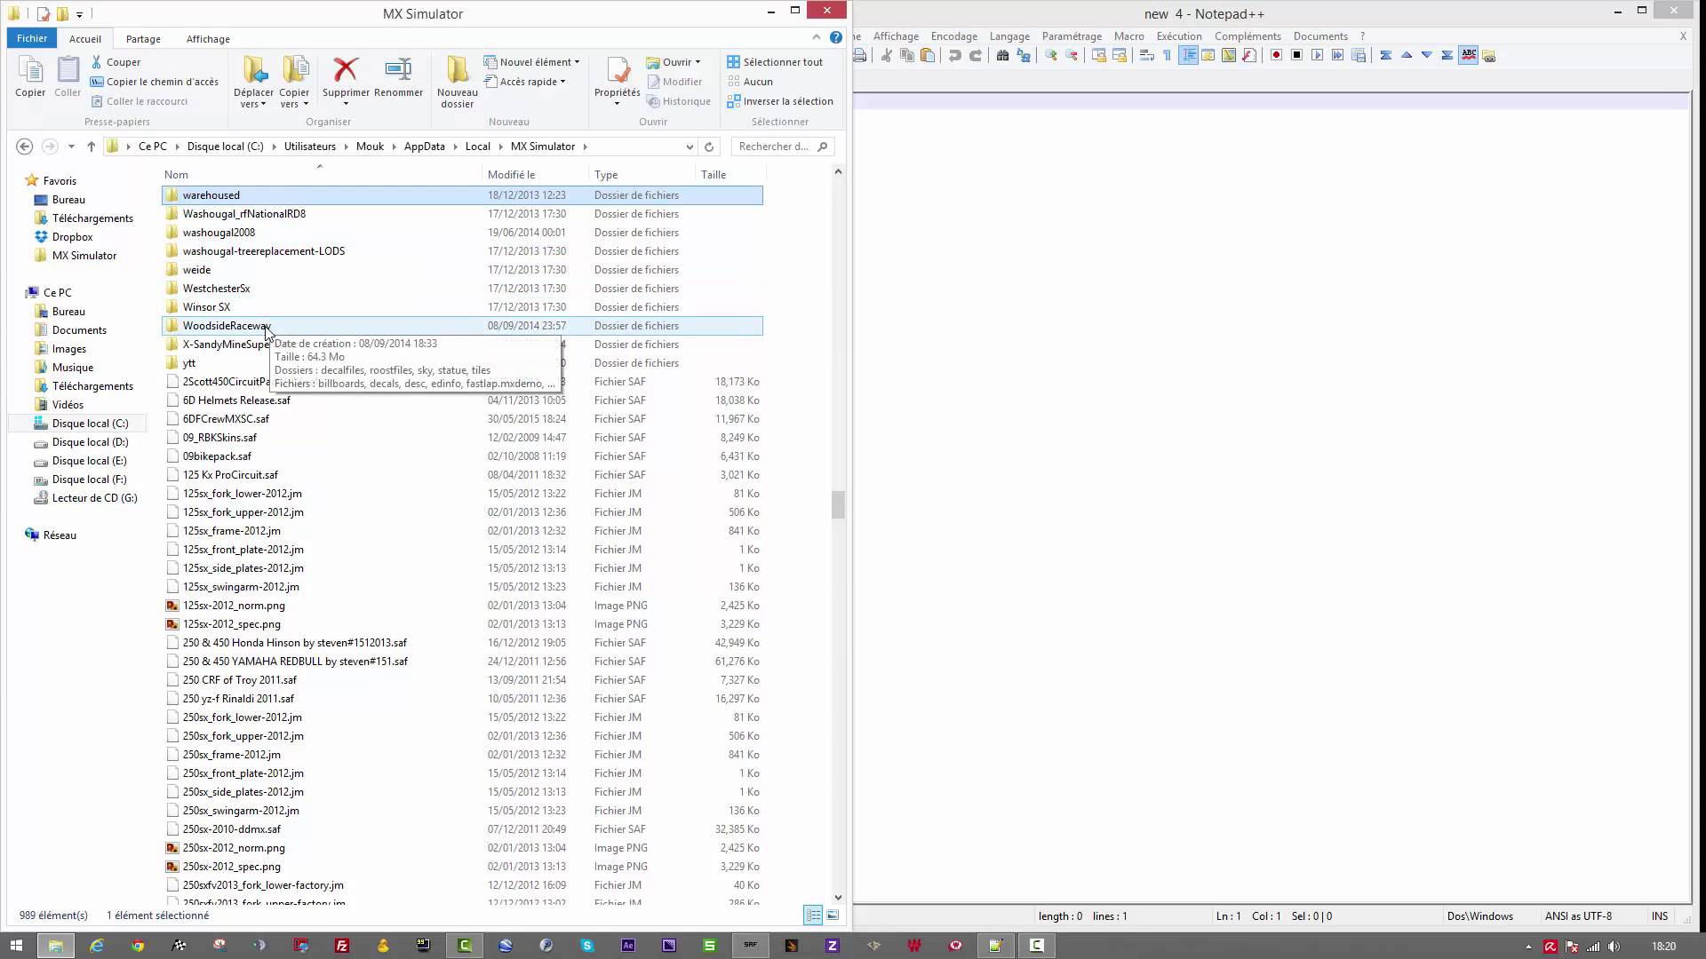
scroll(258, 328, "up", 20)
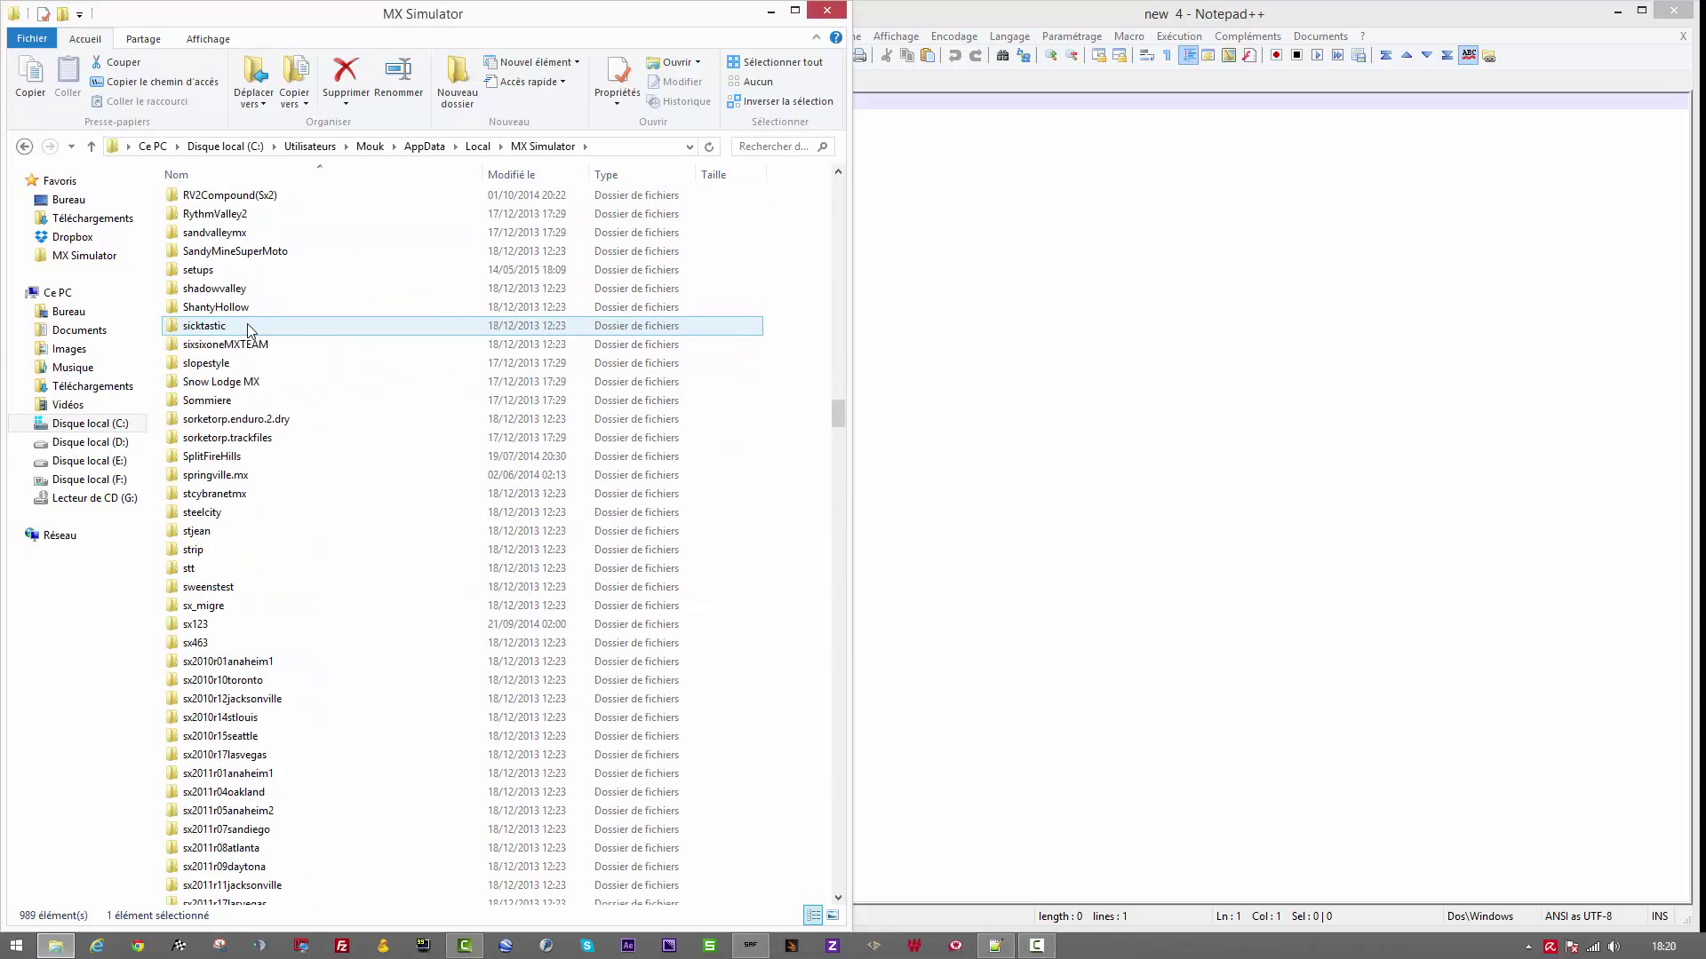
scroll(248, 328, "up", 20)
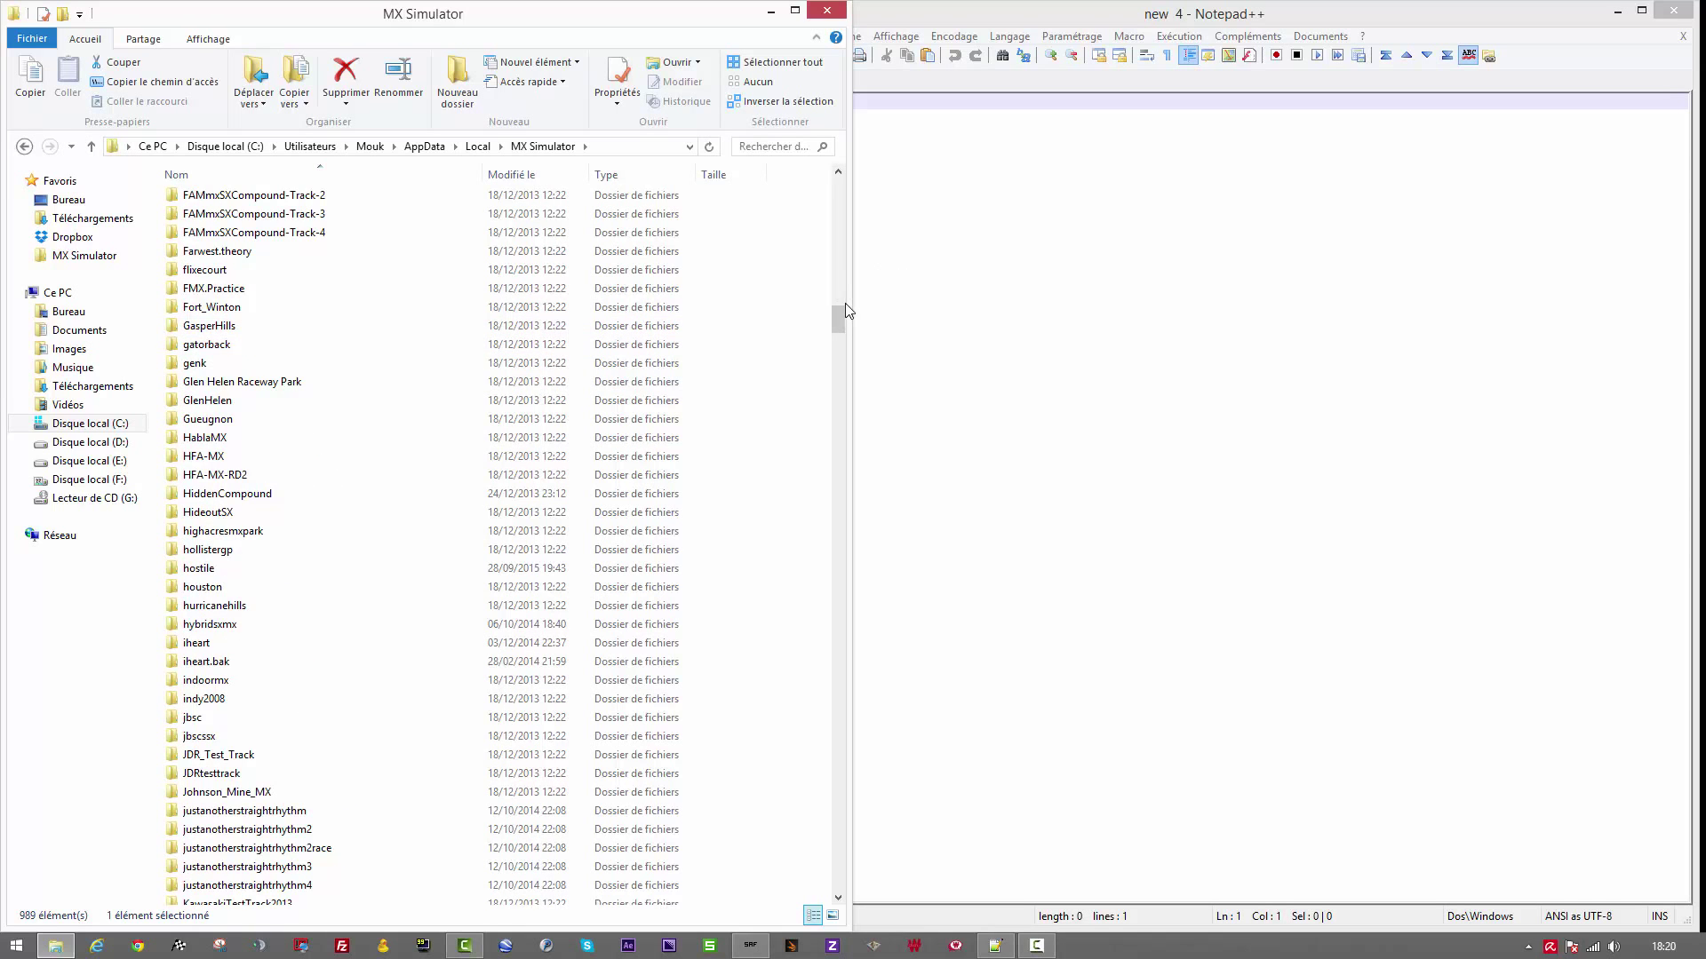
scroll(841, 311, "up", 20)
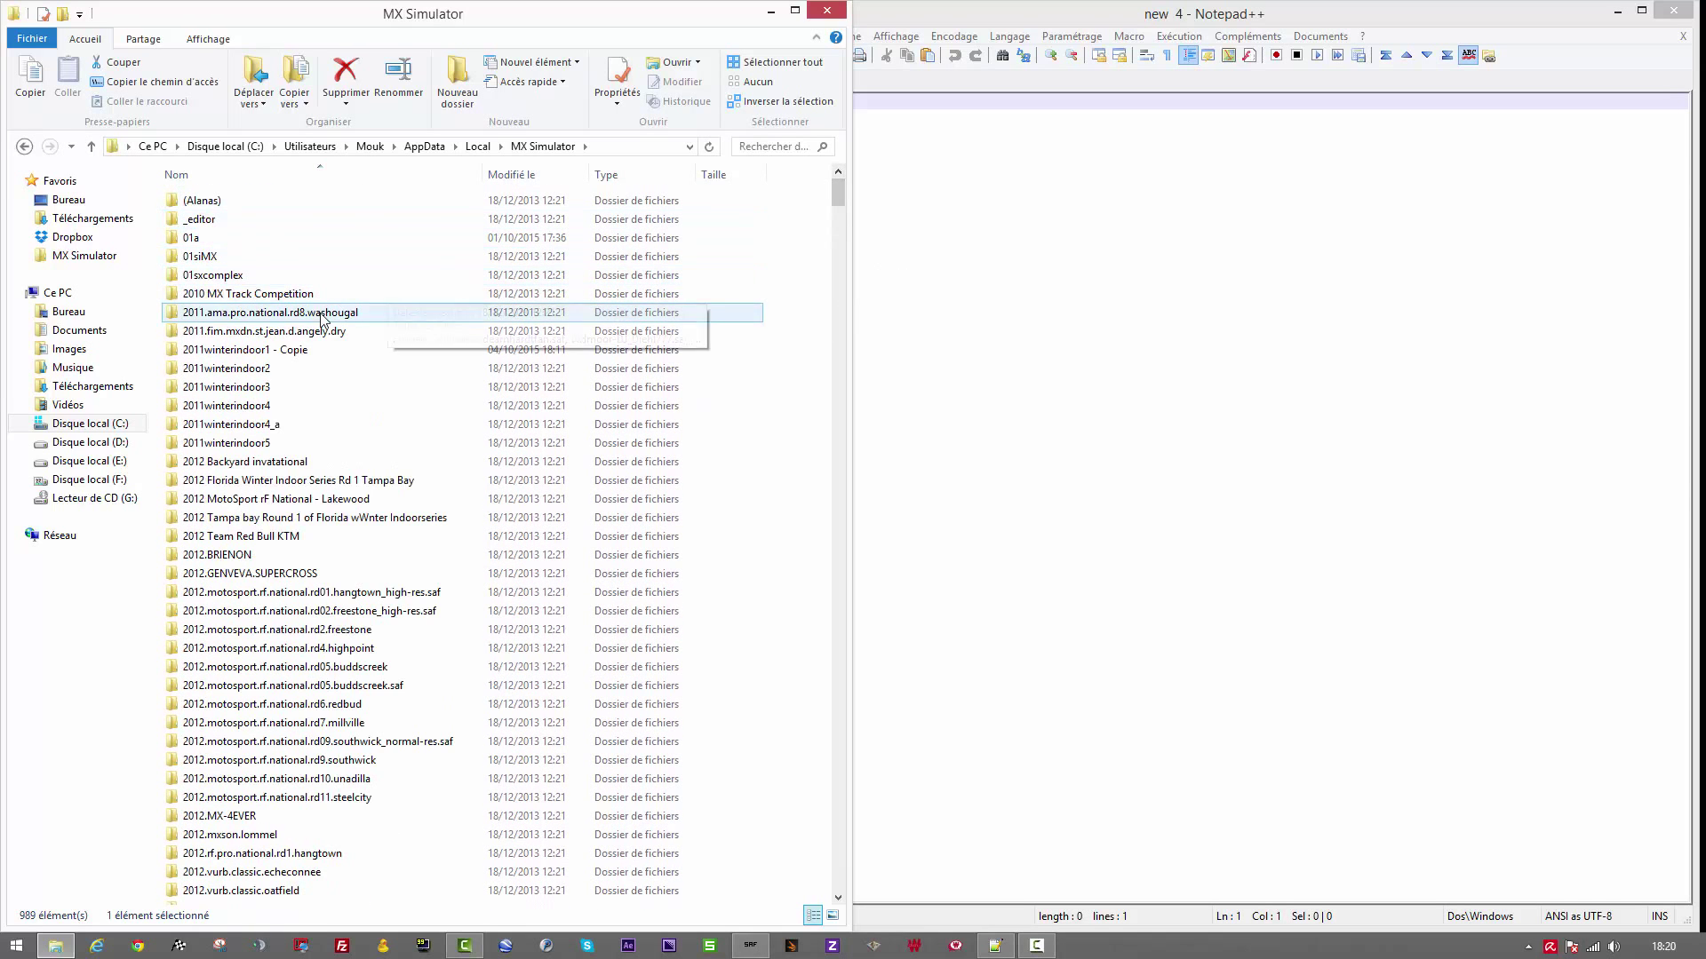
left_click(302, 351)
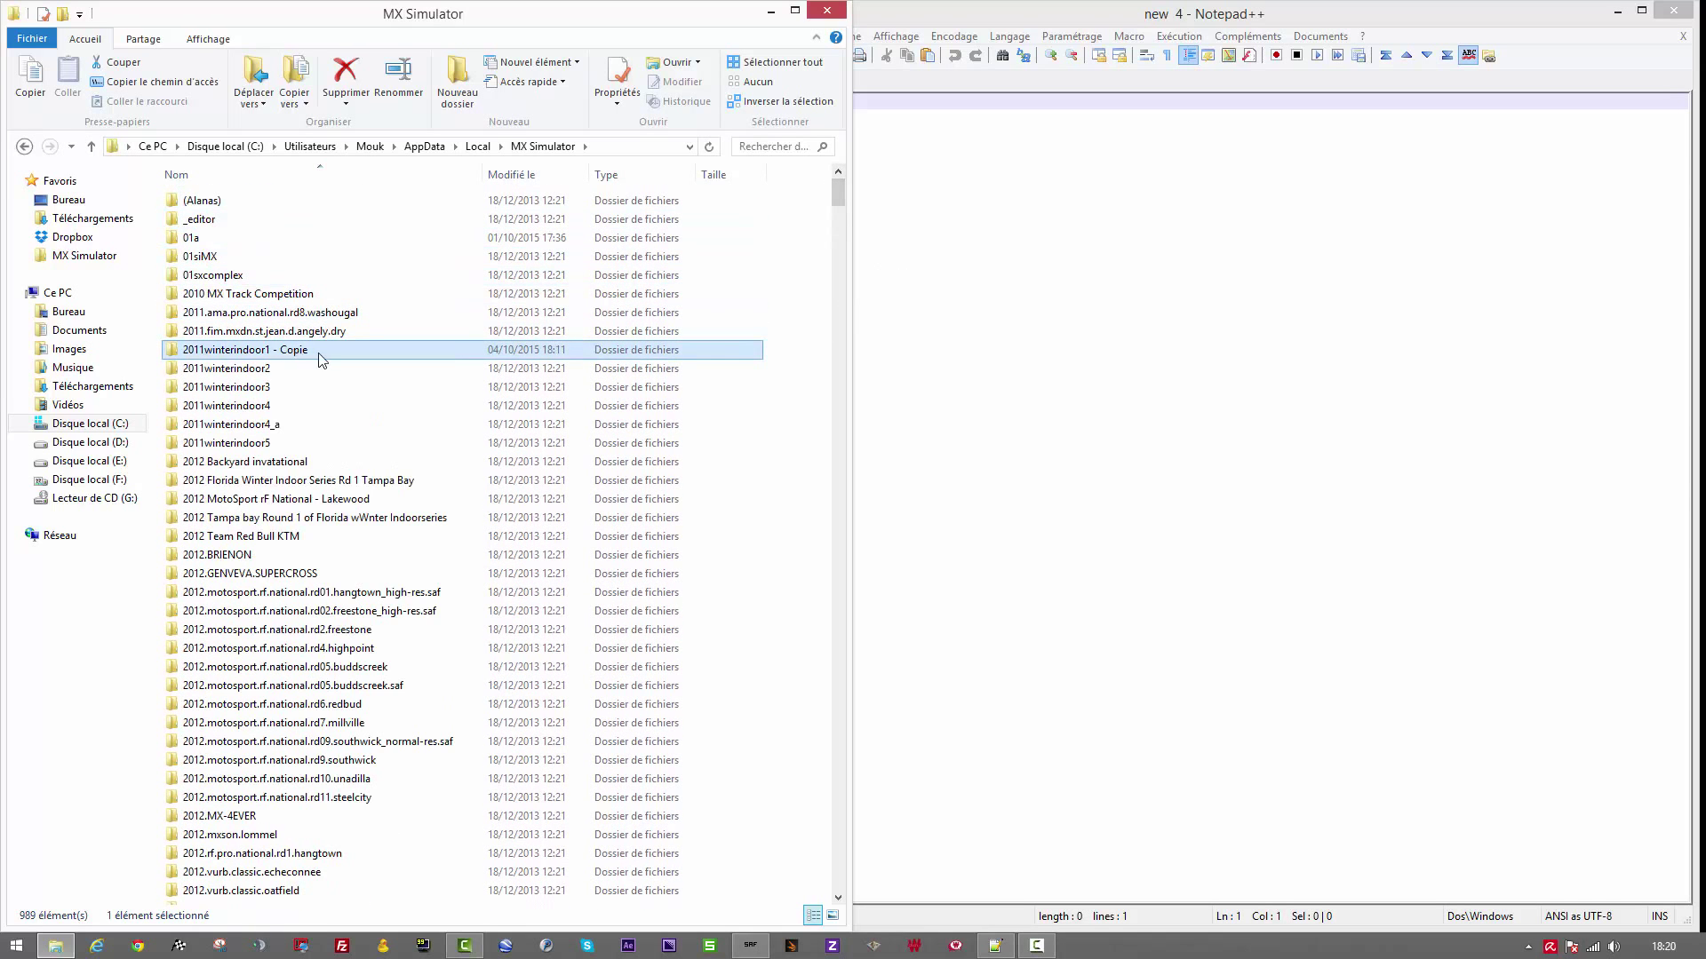
left_click(322, 359)
left_click(318, 351)
key("BackSpace")
key("BackSpace")
key("BackSpace")
key("BackSpace")
key("BackSpace")
key("BackSpace")
key("BackSpace")
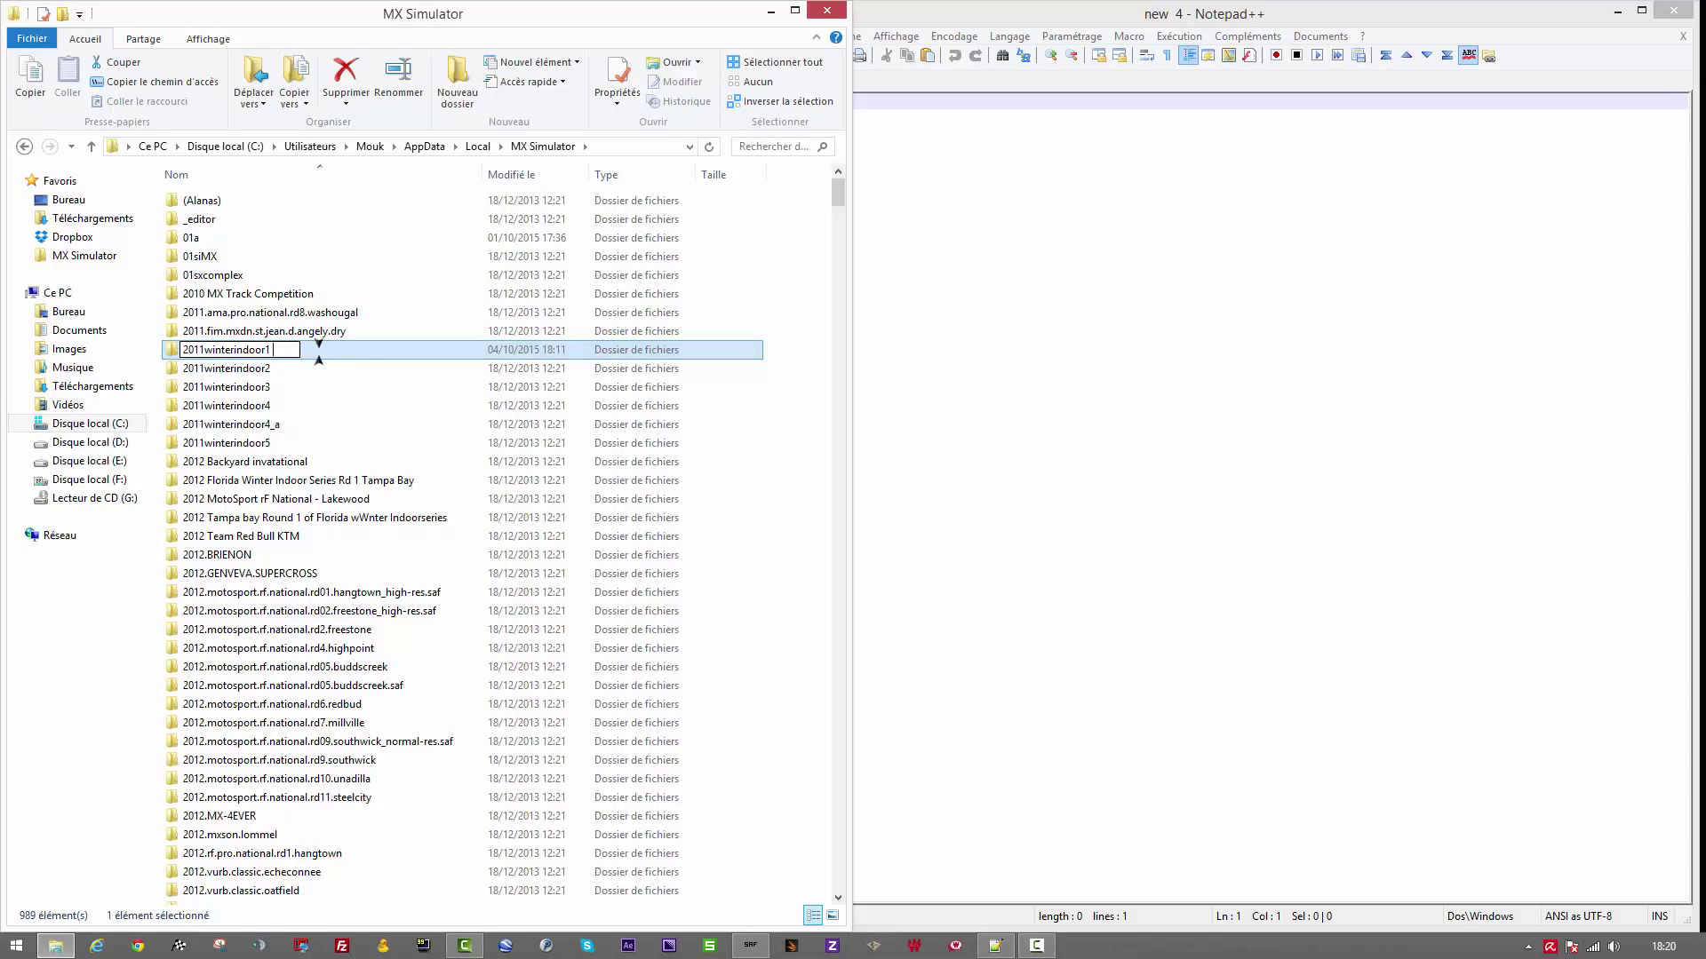
key("Return")
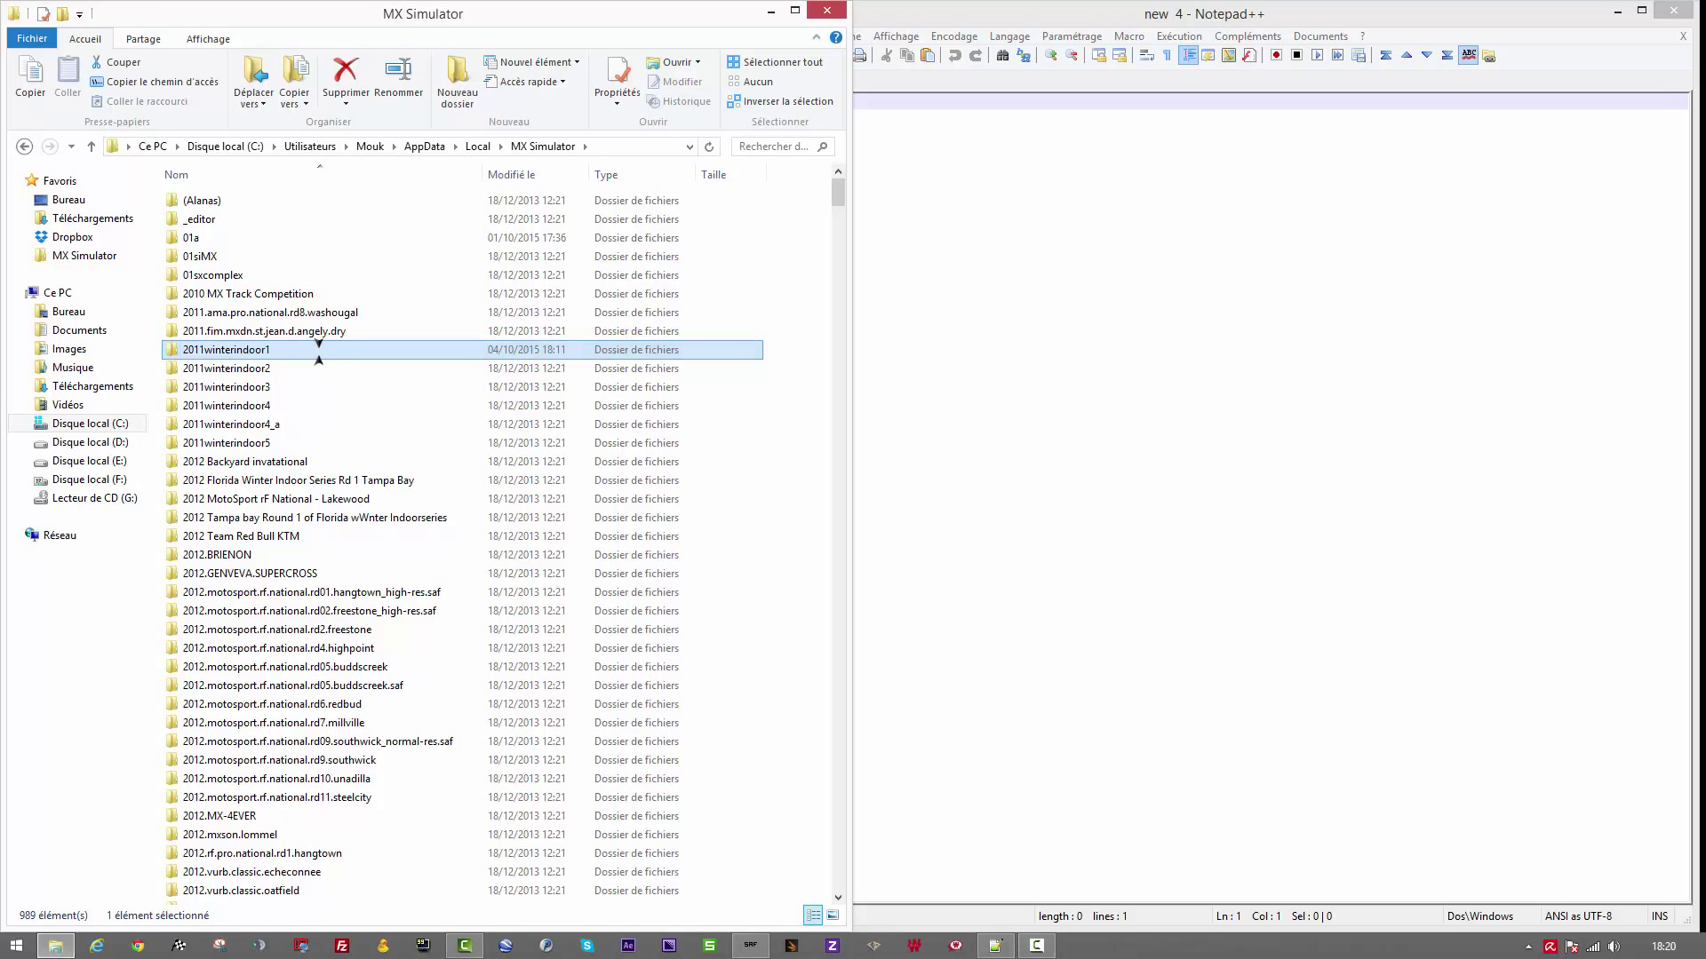
left_click(825, 14)
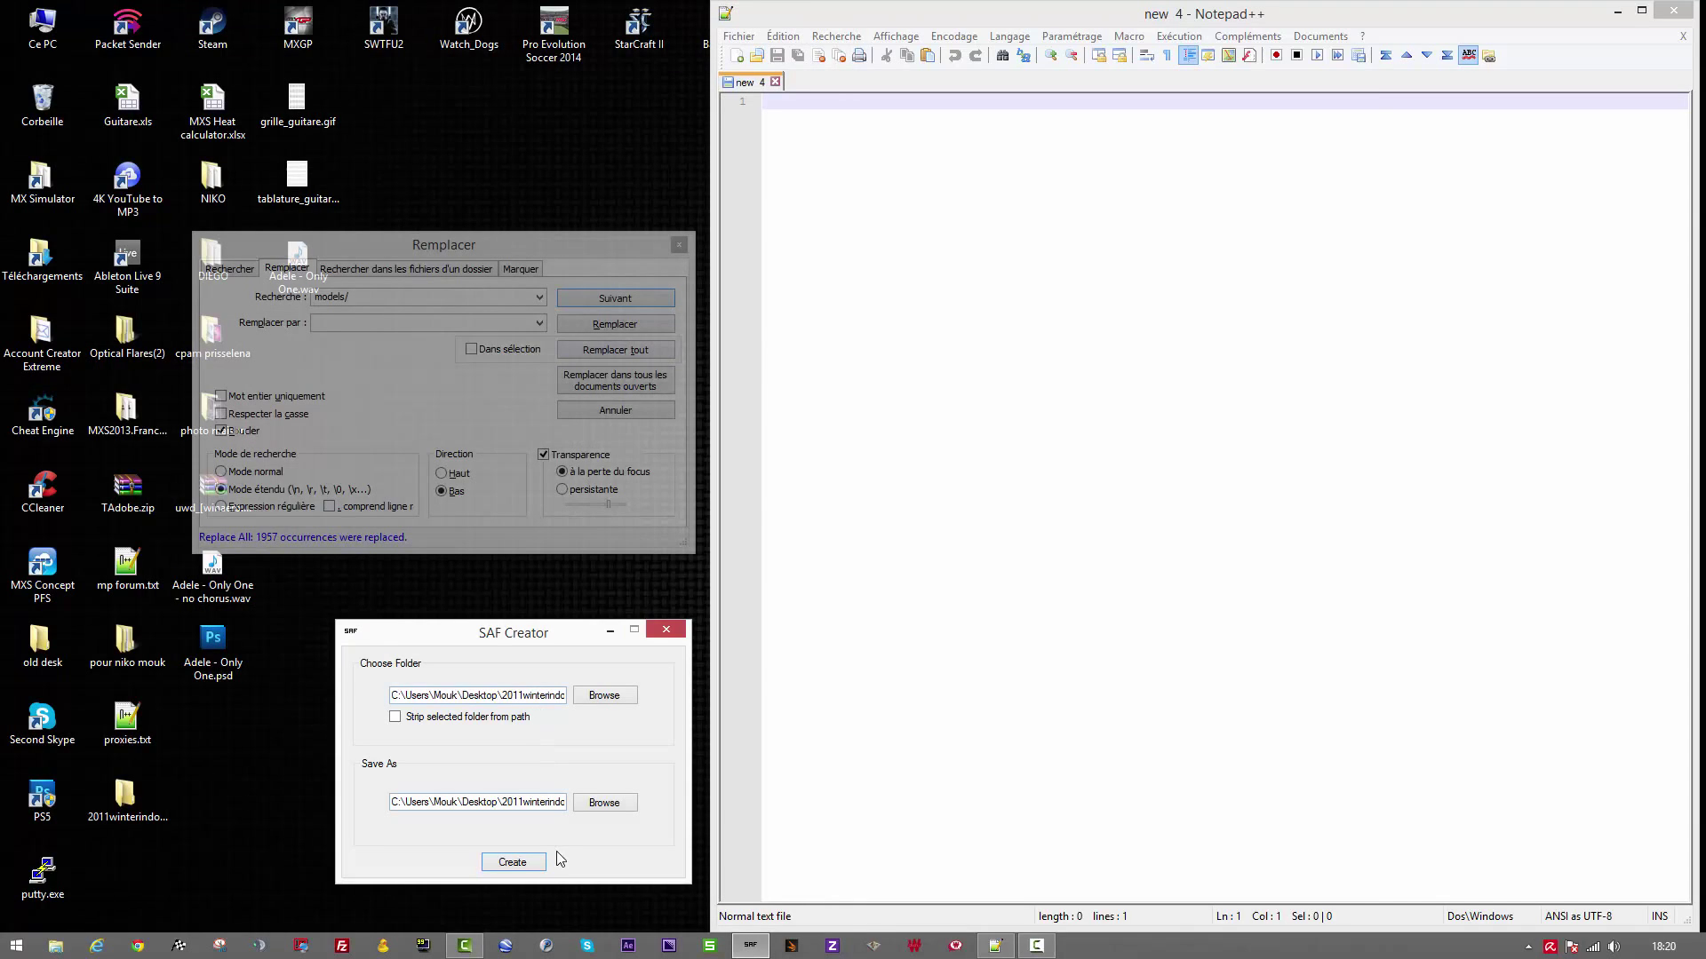
Step: Create the SAF file on the desktop again with the same SAF Creator settings, close the resulting windows, and select the new file
left_click(535, 862)
key("Return")
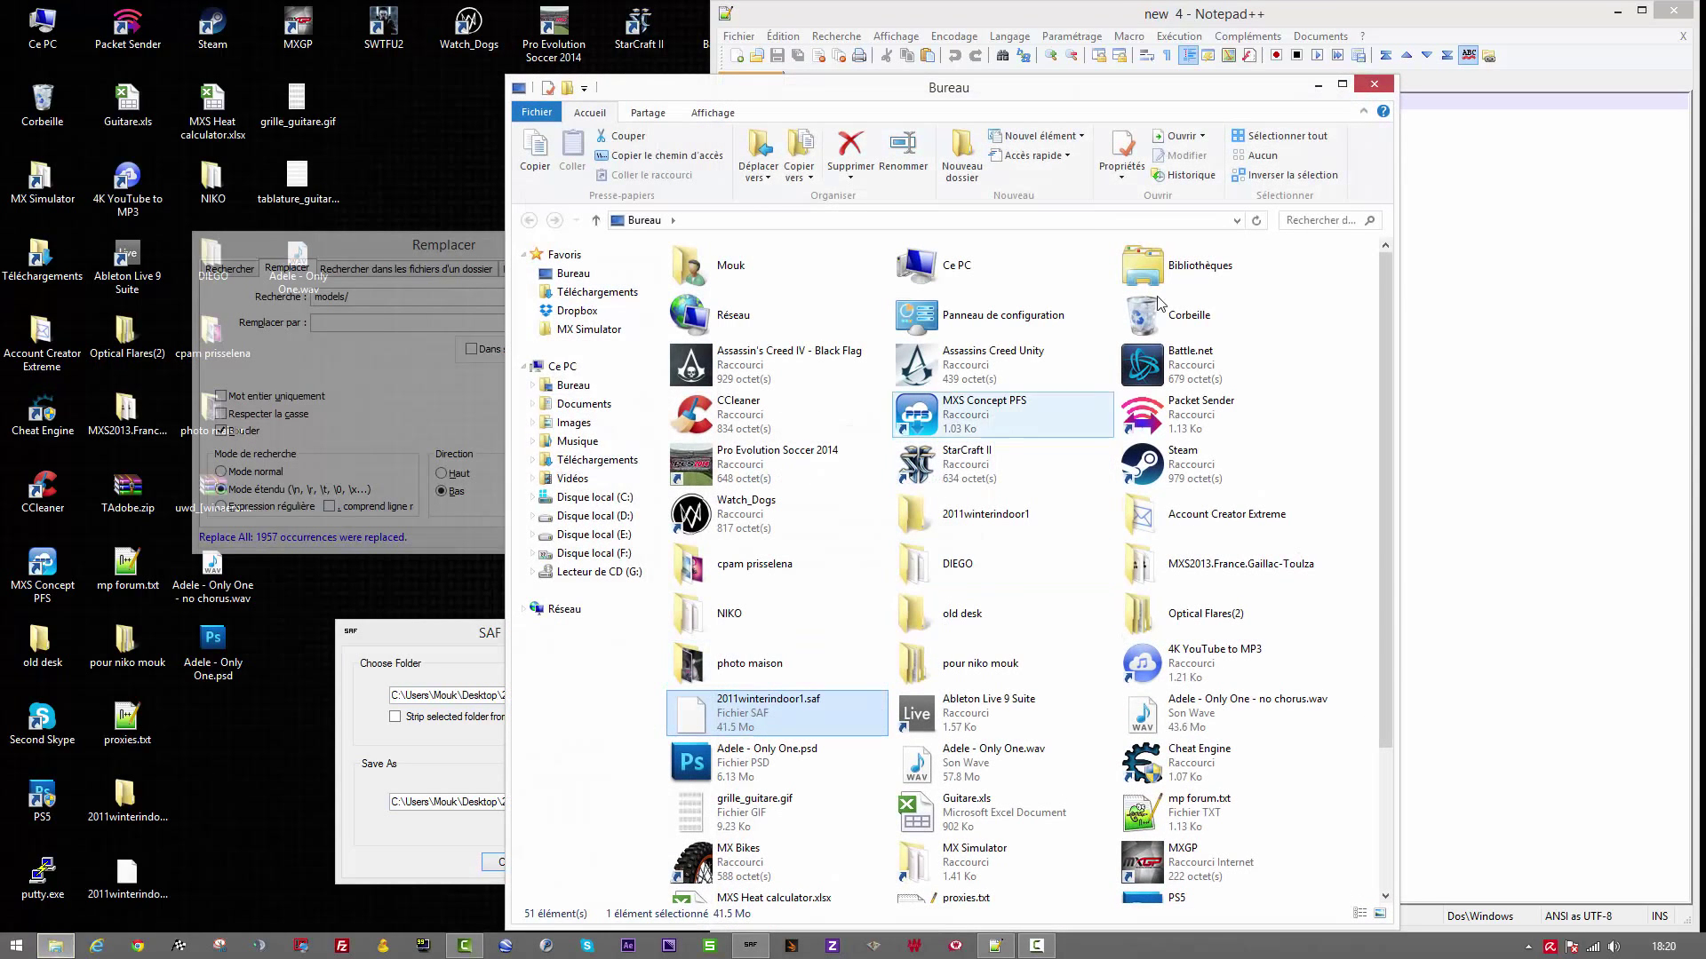
left_click(1374, 84)
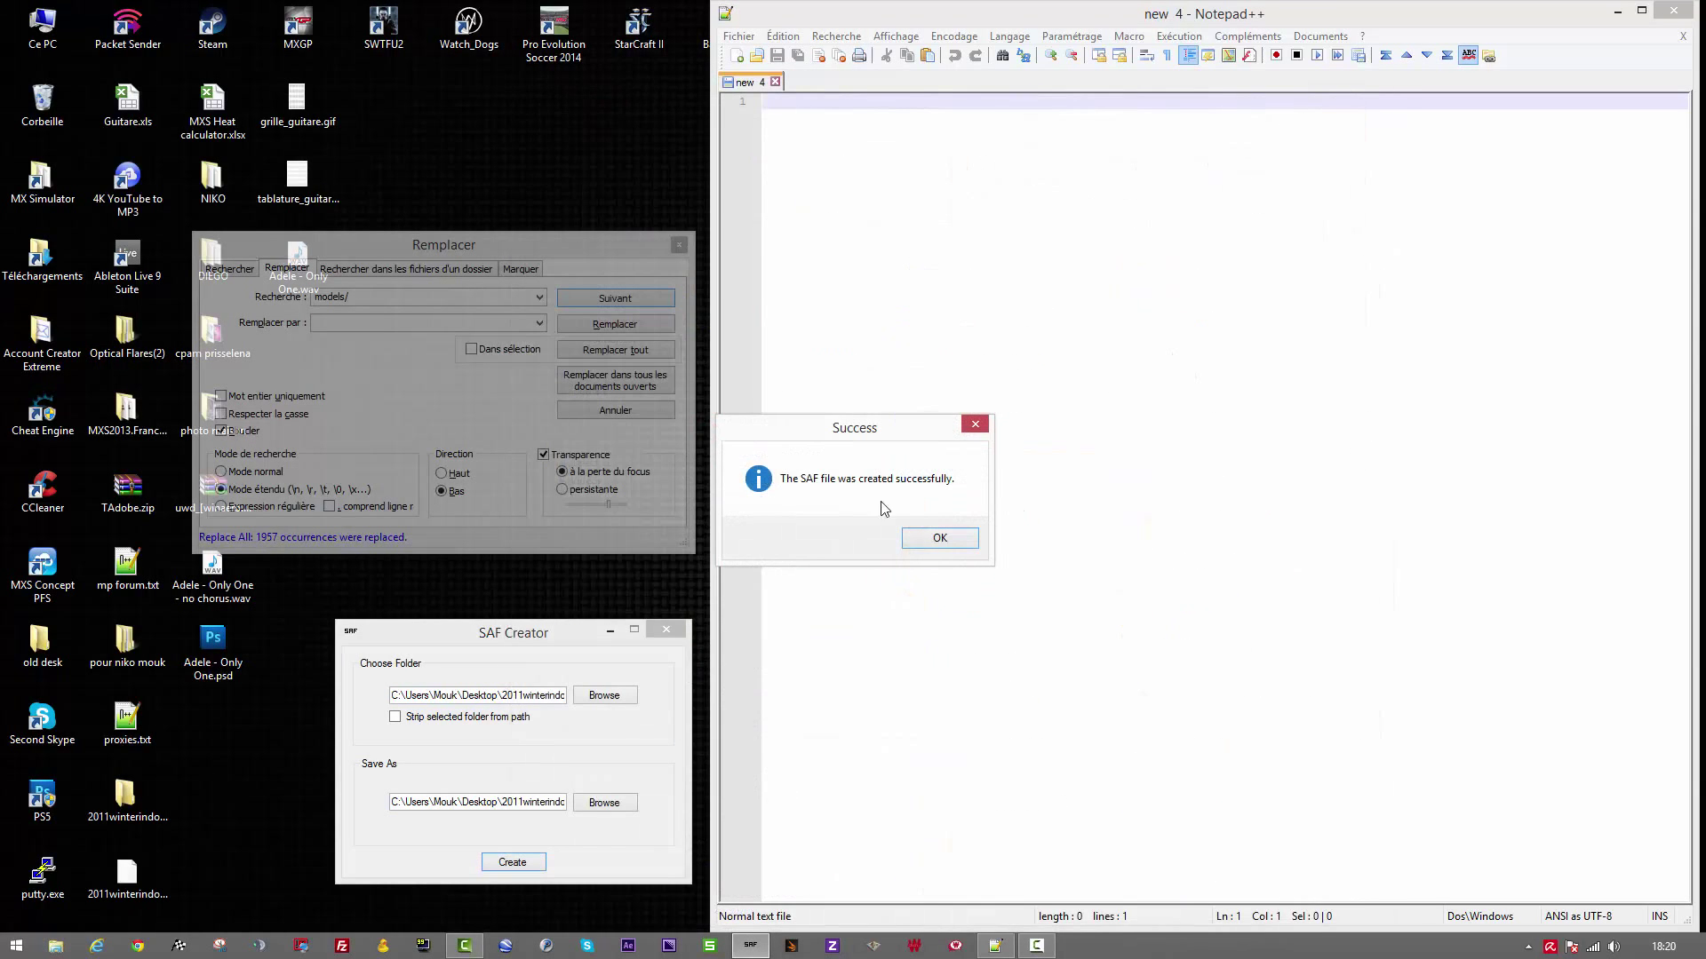
left_click(939, 539)
left_click(125, 884)
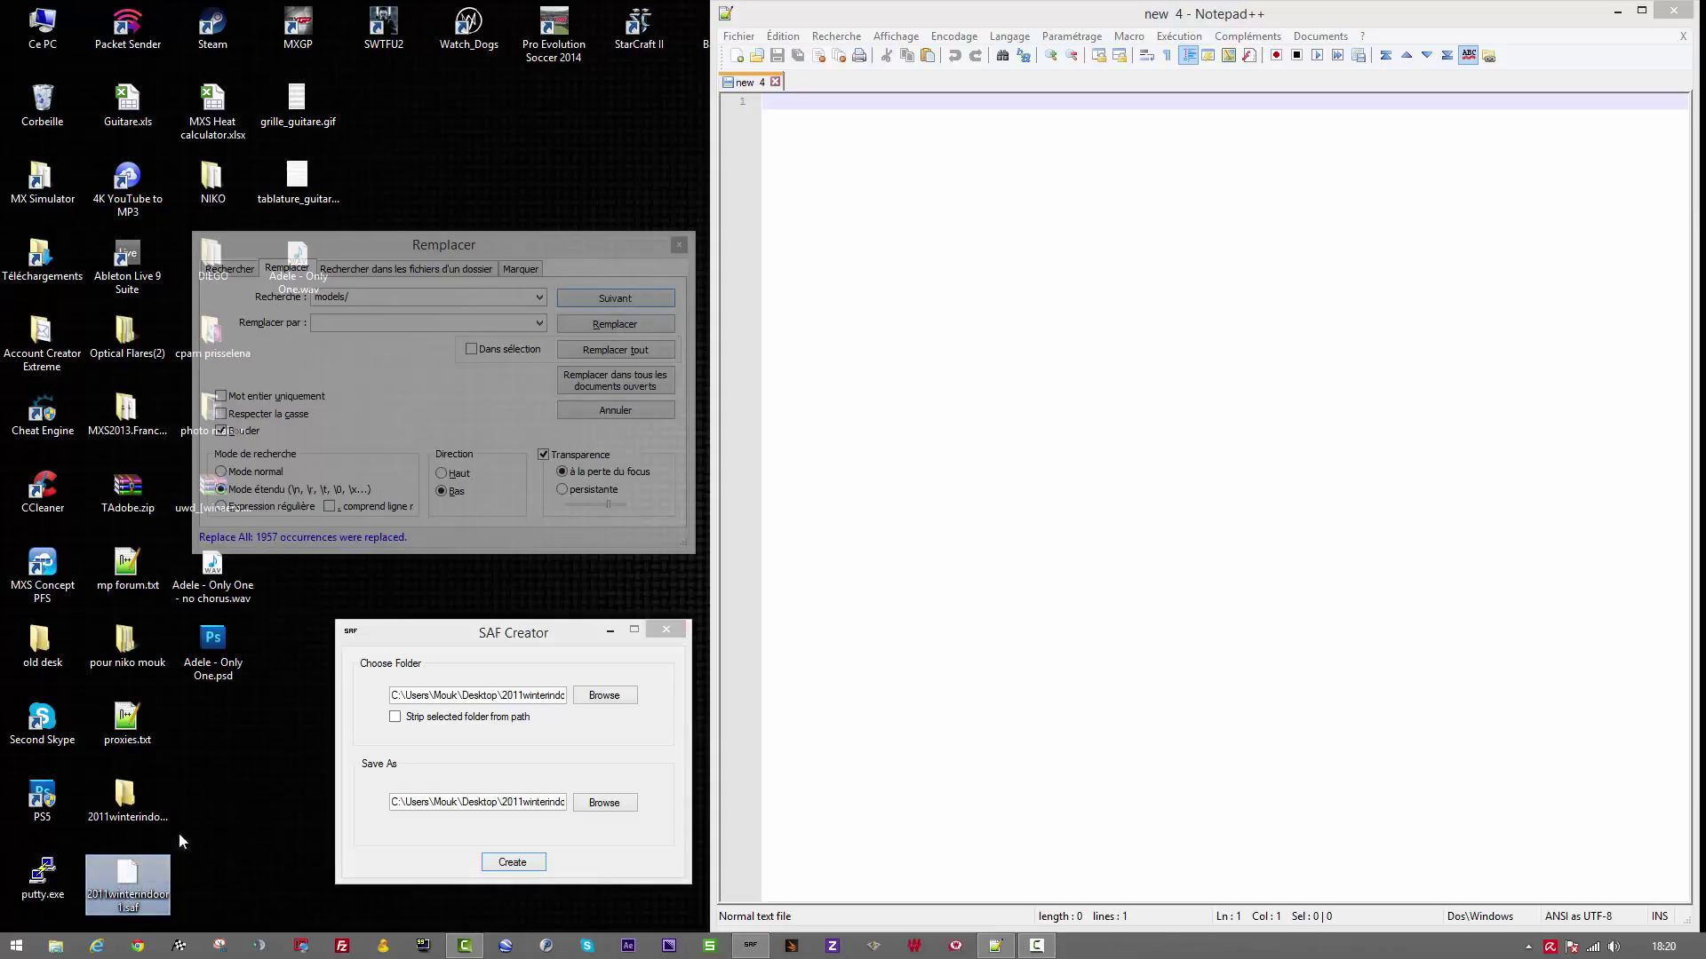
Step: Compress the 2011winterindoor1.saf file on the desktop into the WinRAR archive 2011winterindoor1.rar
mouse_move(128, 879)
right_click(130, 878)
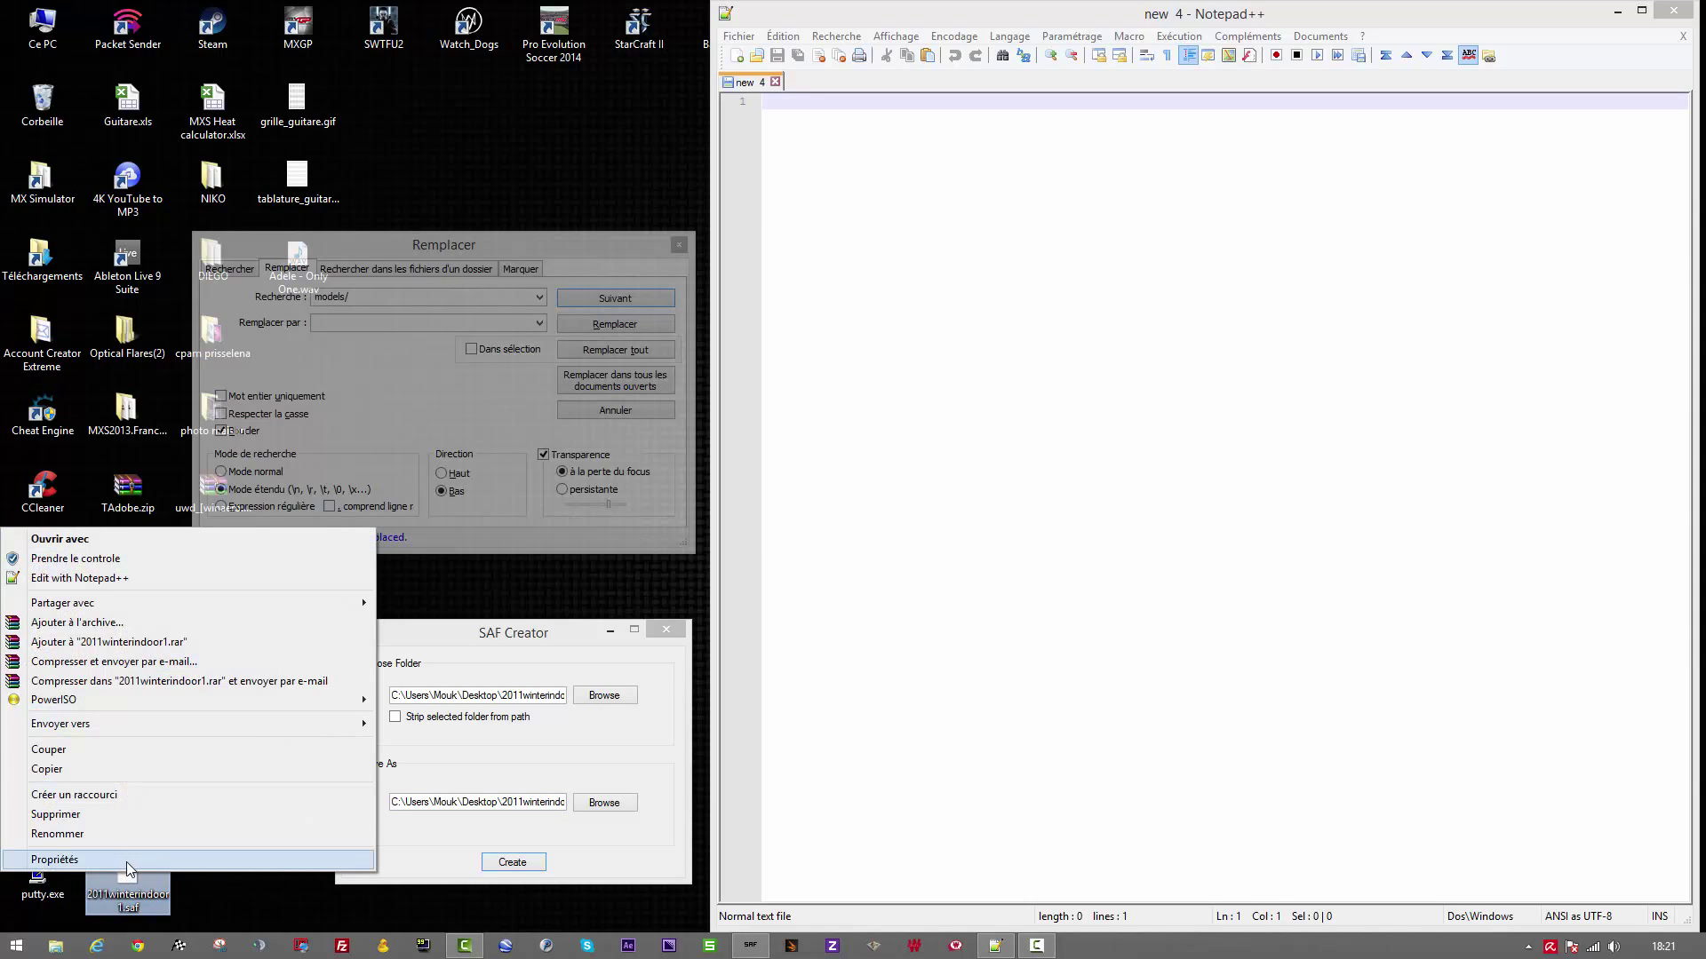
left_click(93, 647)
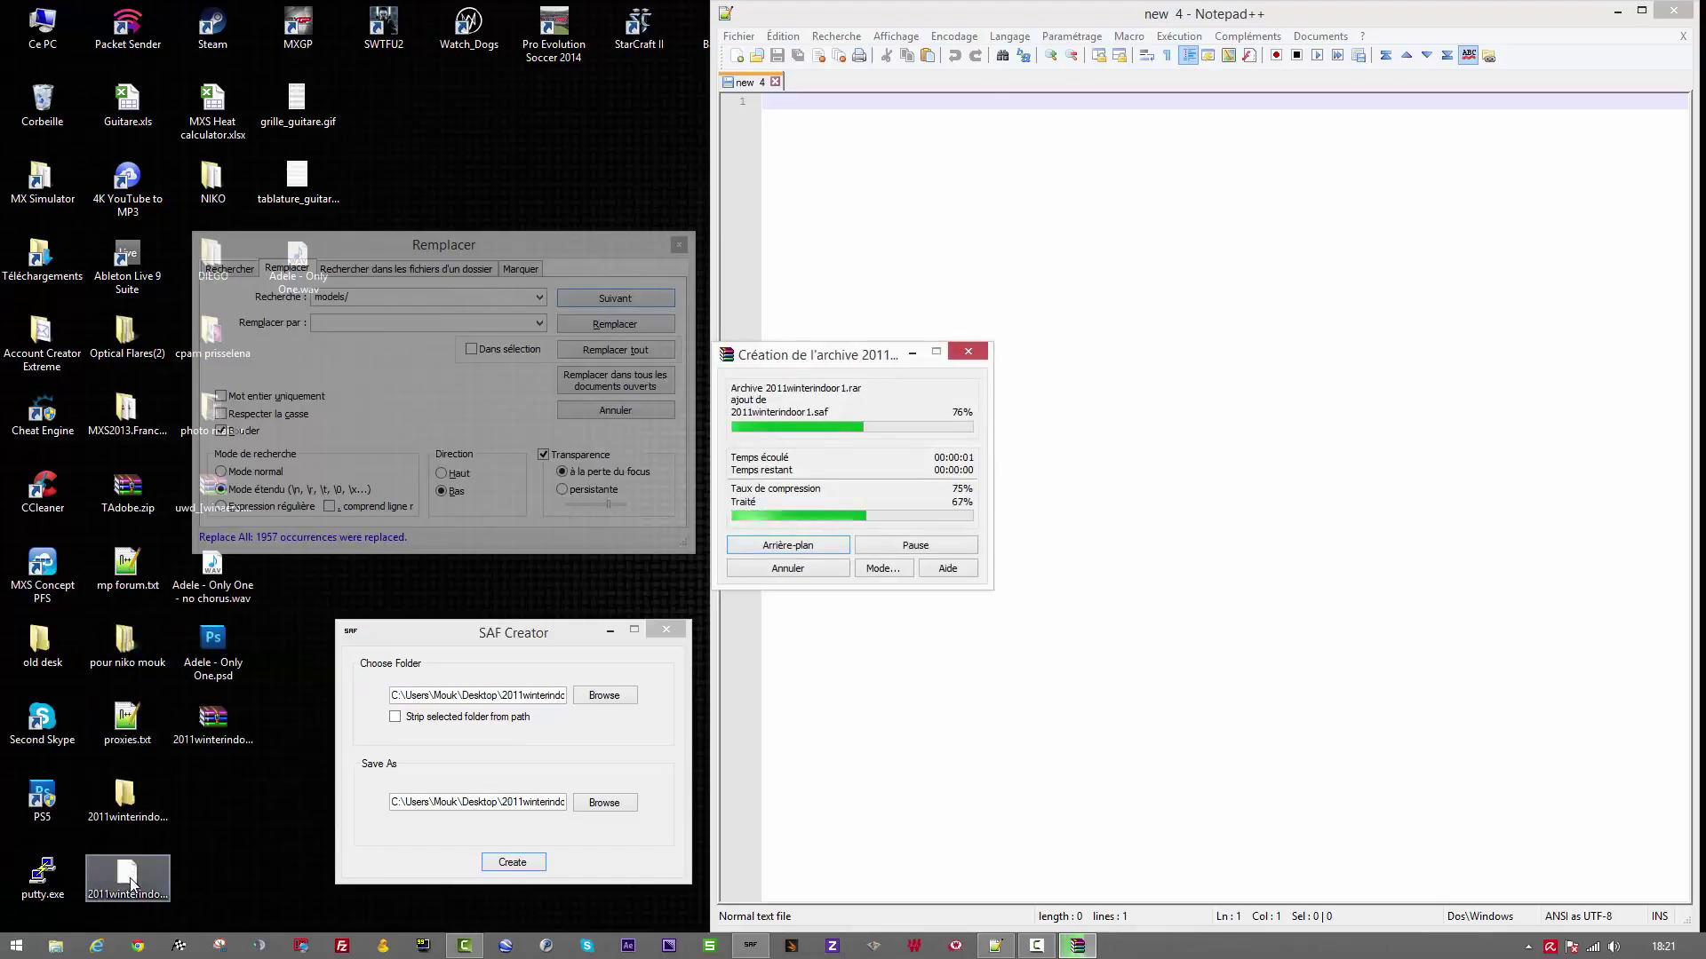
Step: Check the file size of 2011winterindoor1.rar in its properties, and close the properties window
left_click(214, 724)
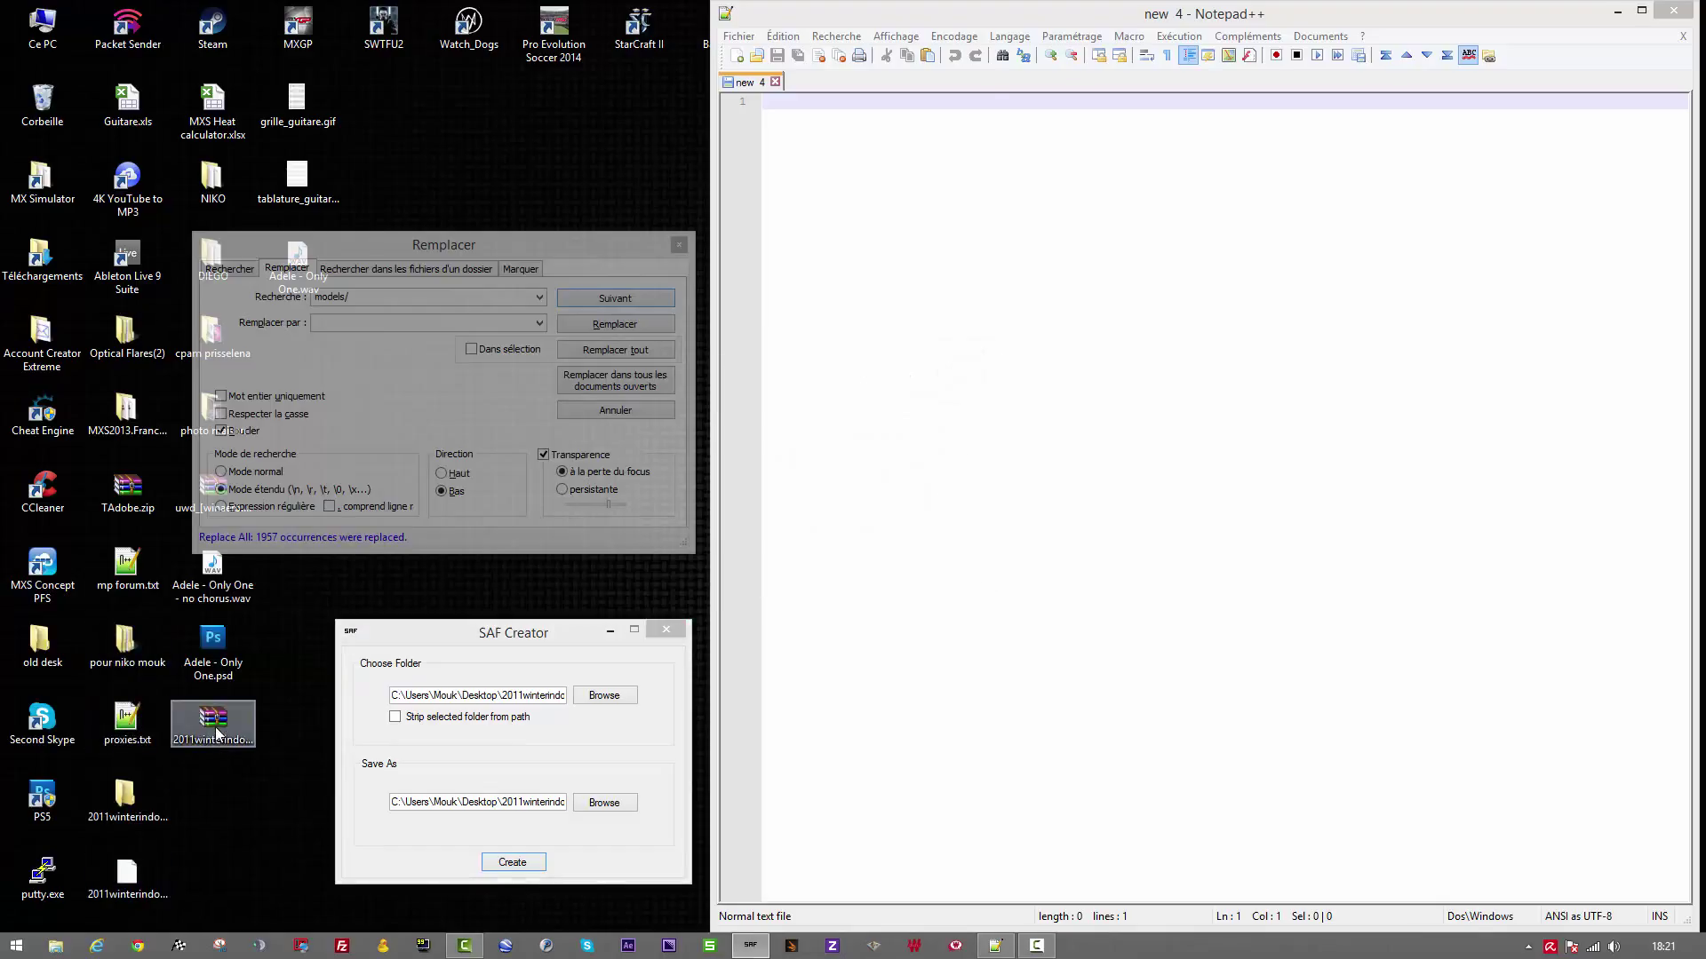
right_click(211, 721)
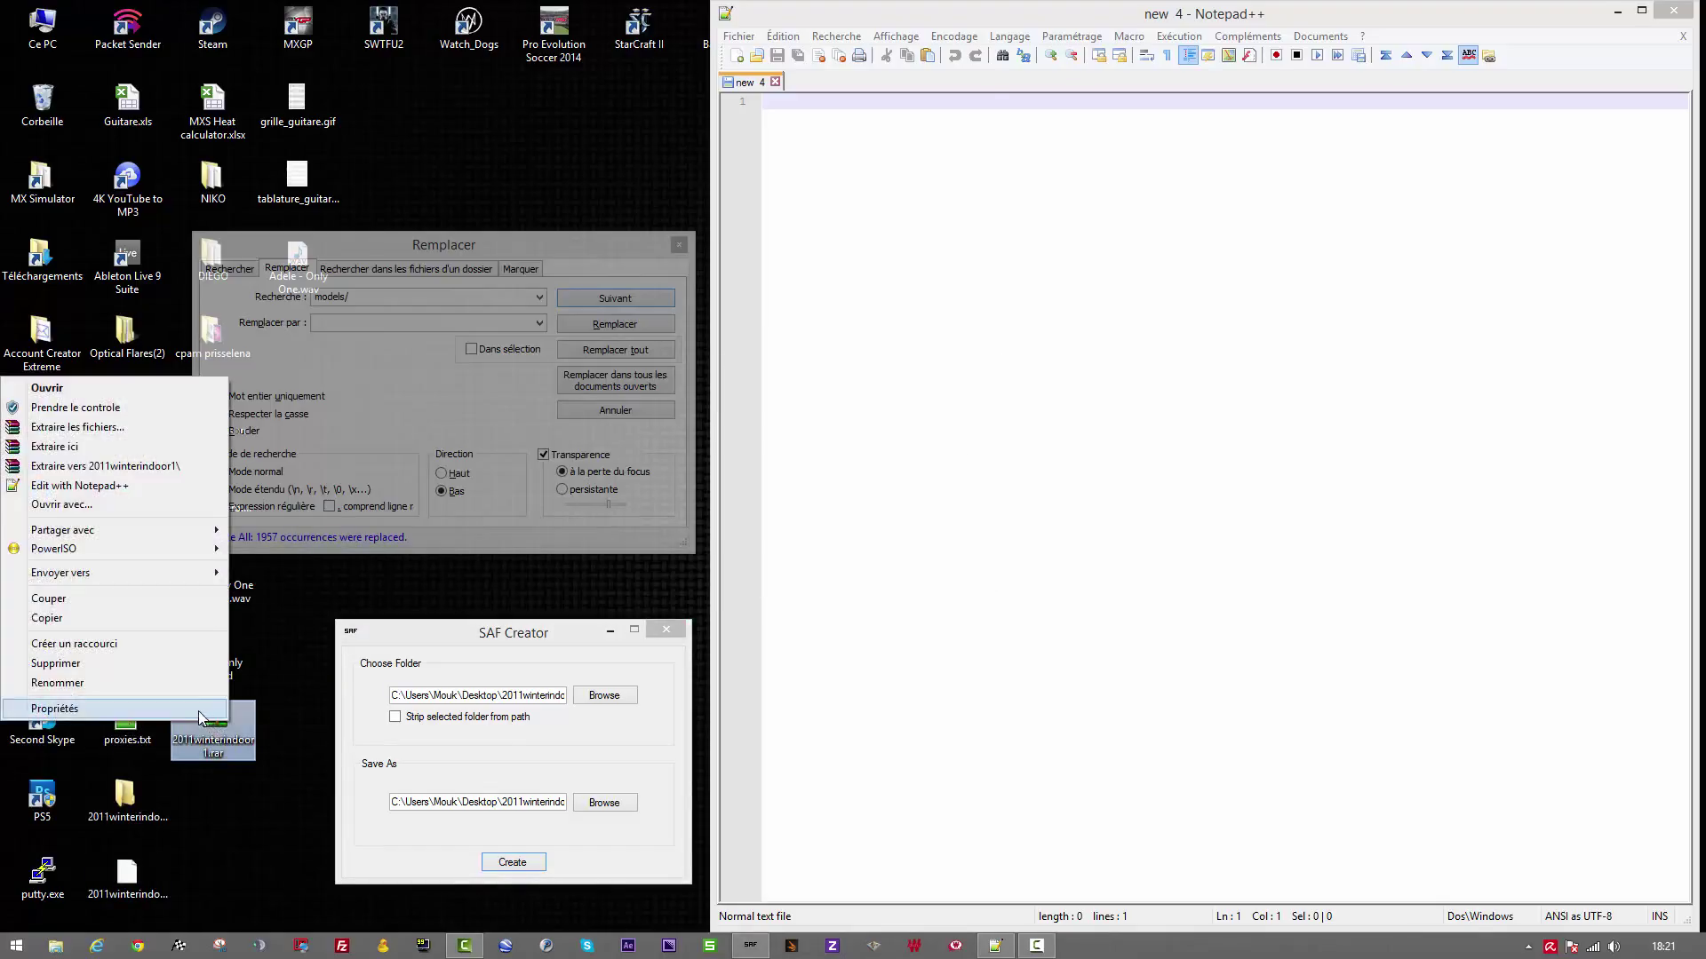
left_click(199, 709)
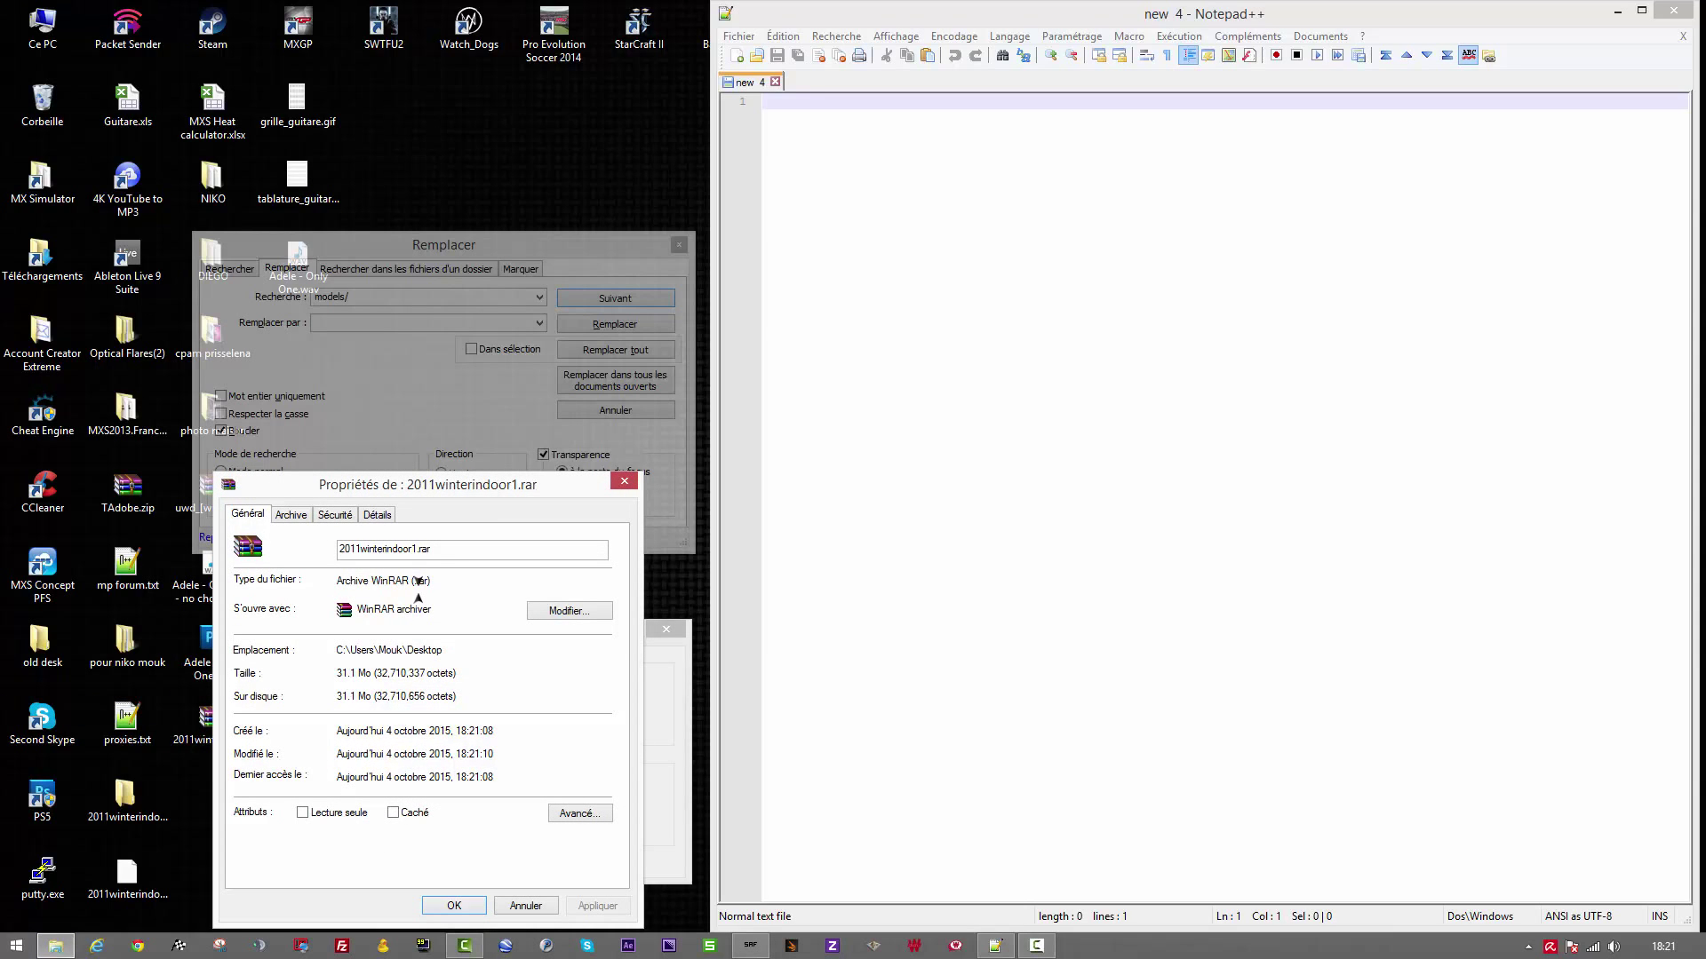
left_click(623, 481)
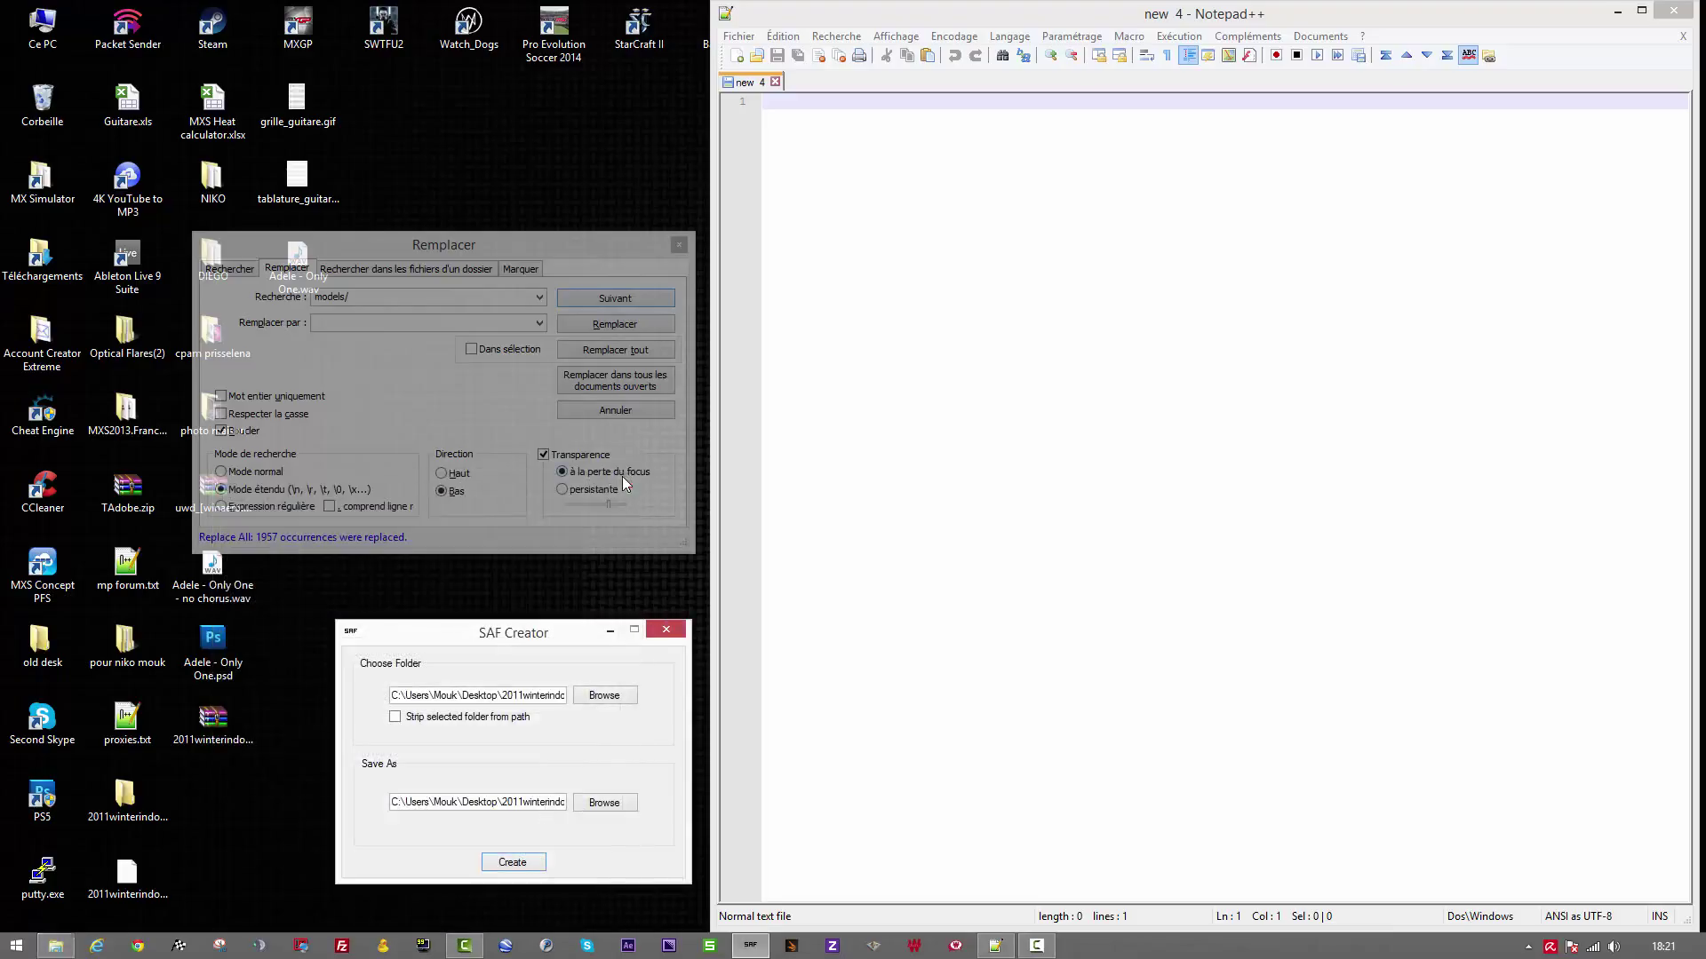
Step: Delete the 2011winterindoor1 folder, its SAF file and its RAR archive from the desktop to the Recycle Bin
left_click(217, 711)
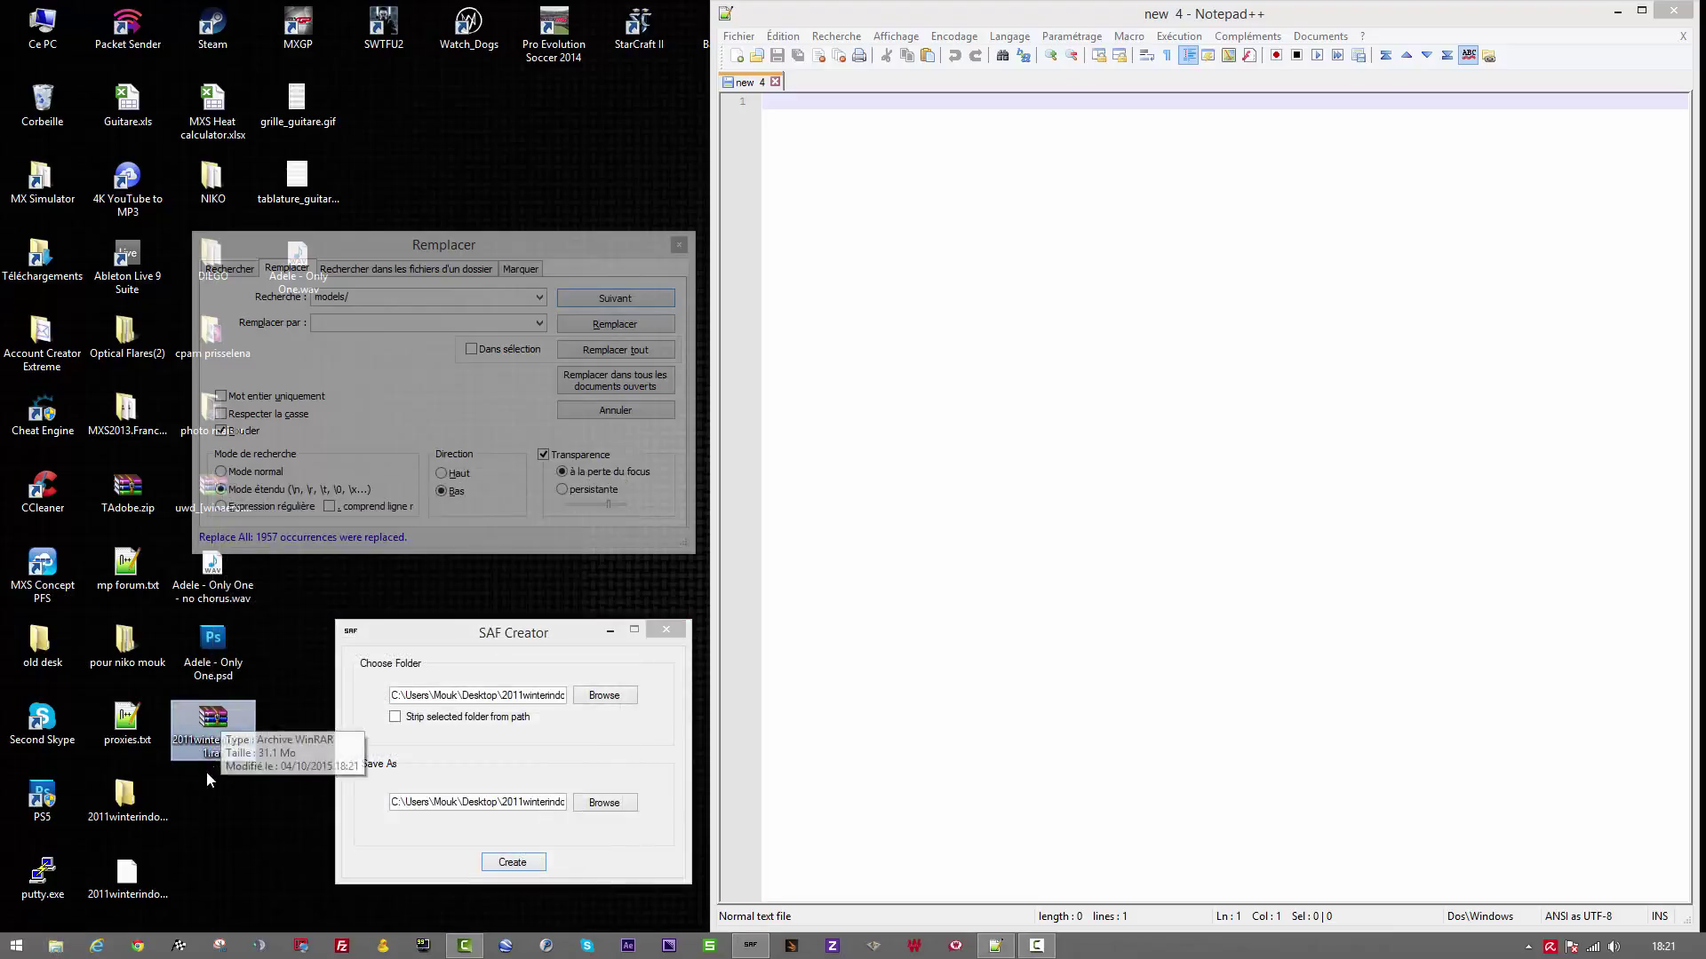
left_click_drag(201, 778, 123, 905)
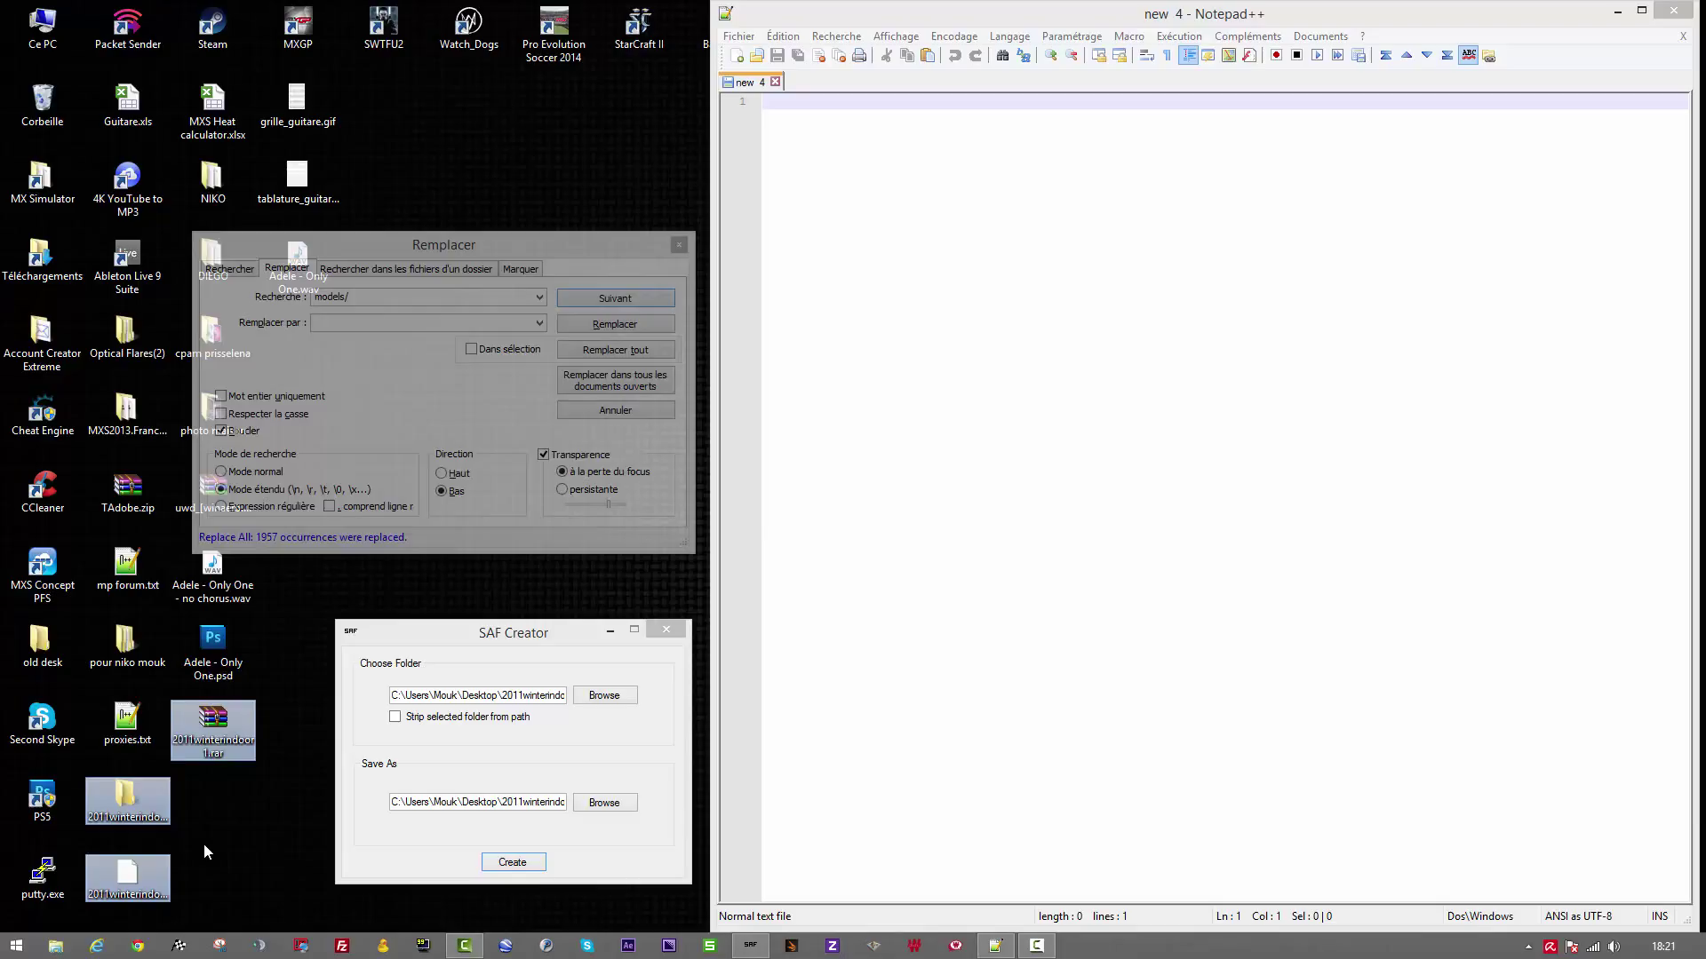
key("Delete")
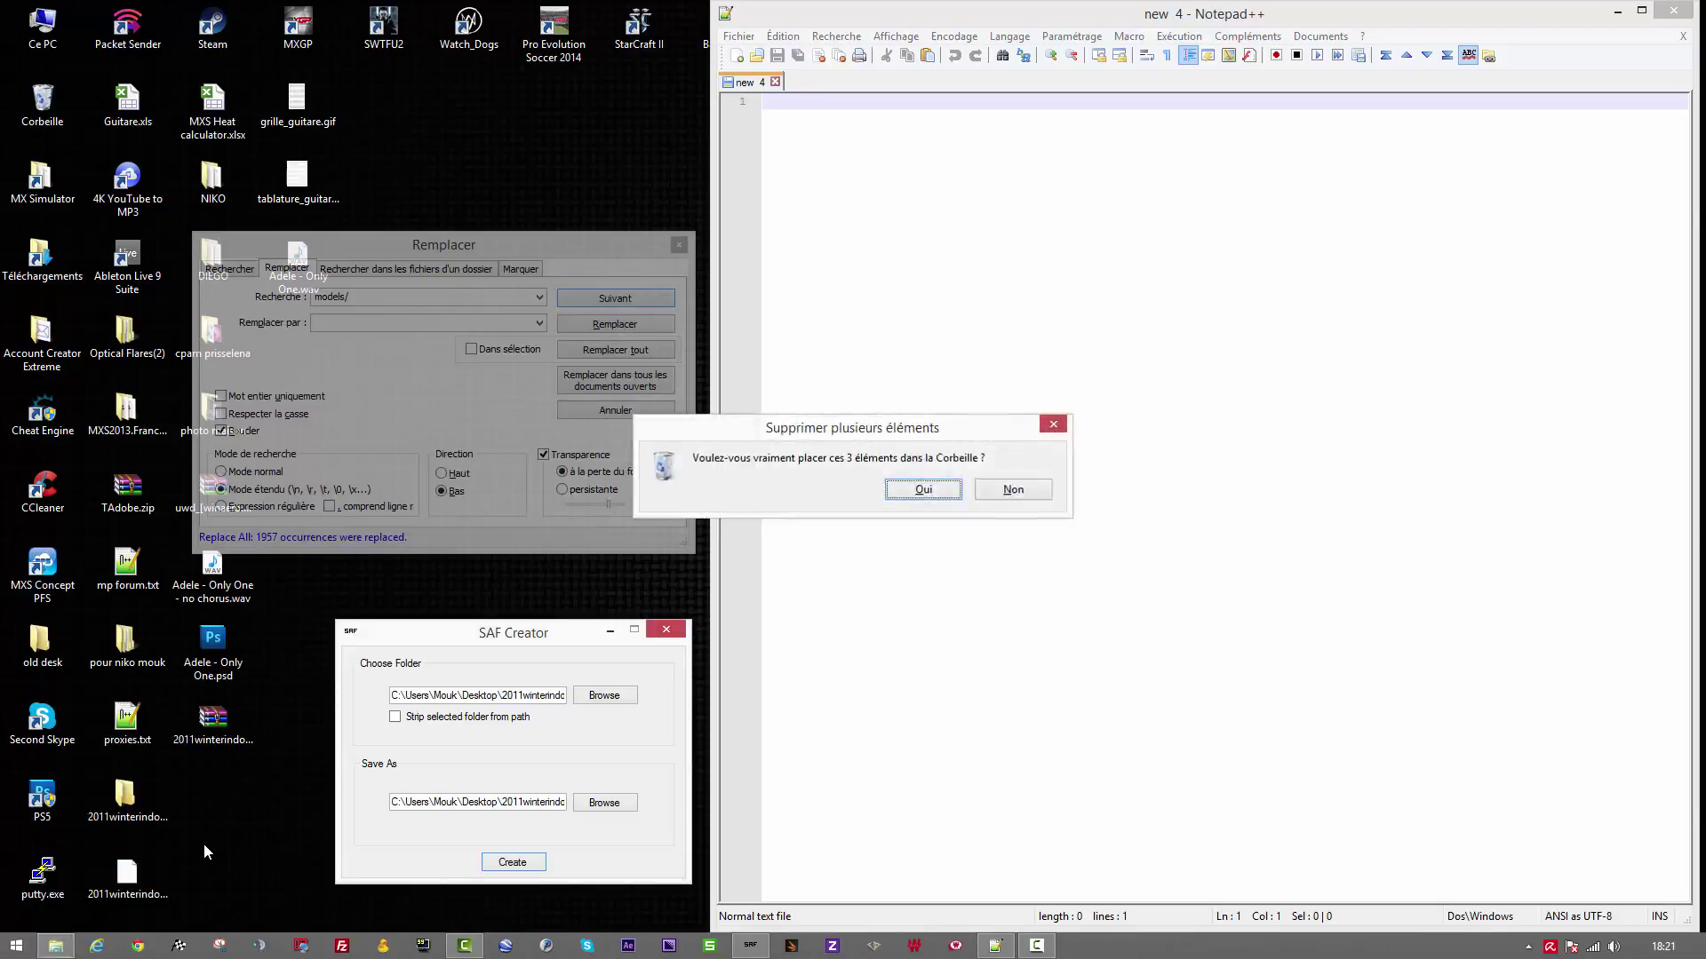
key("Return")
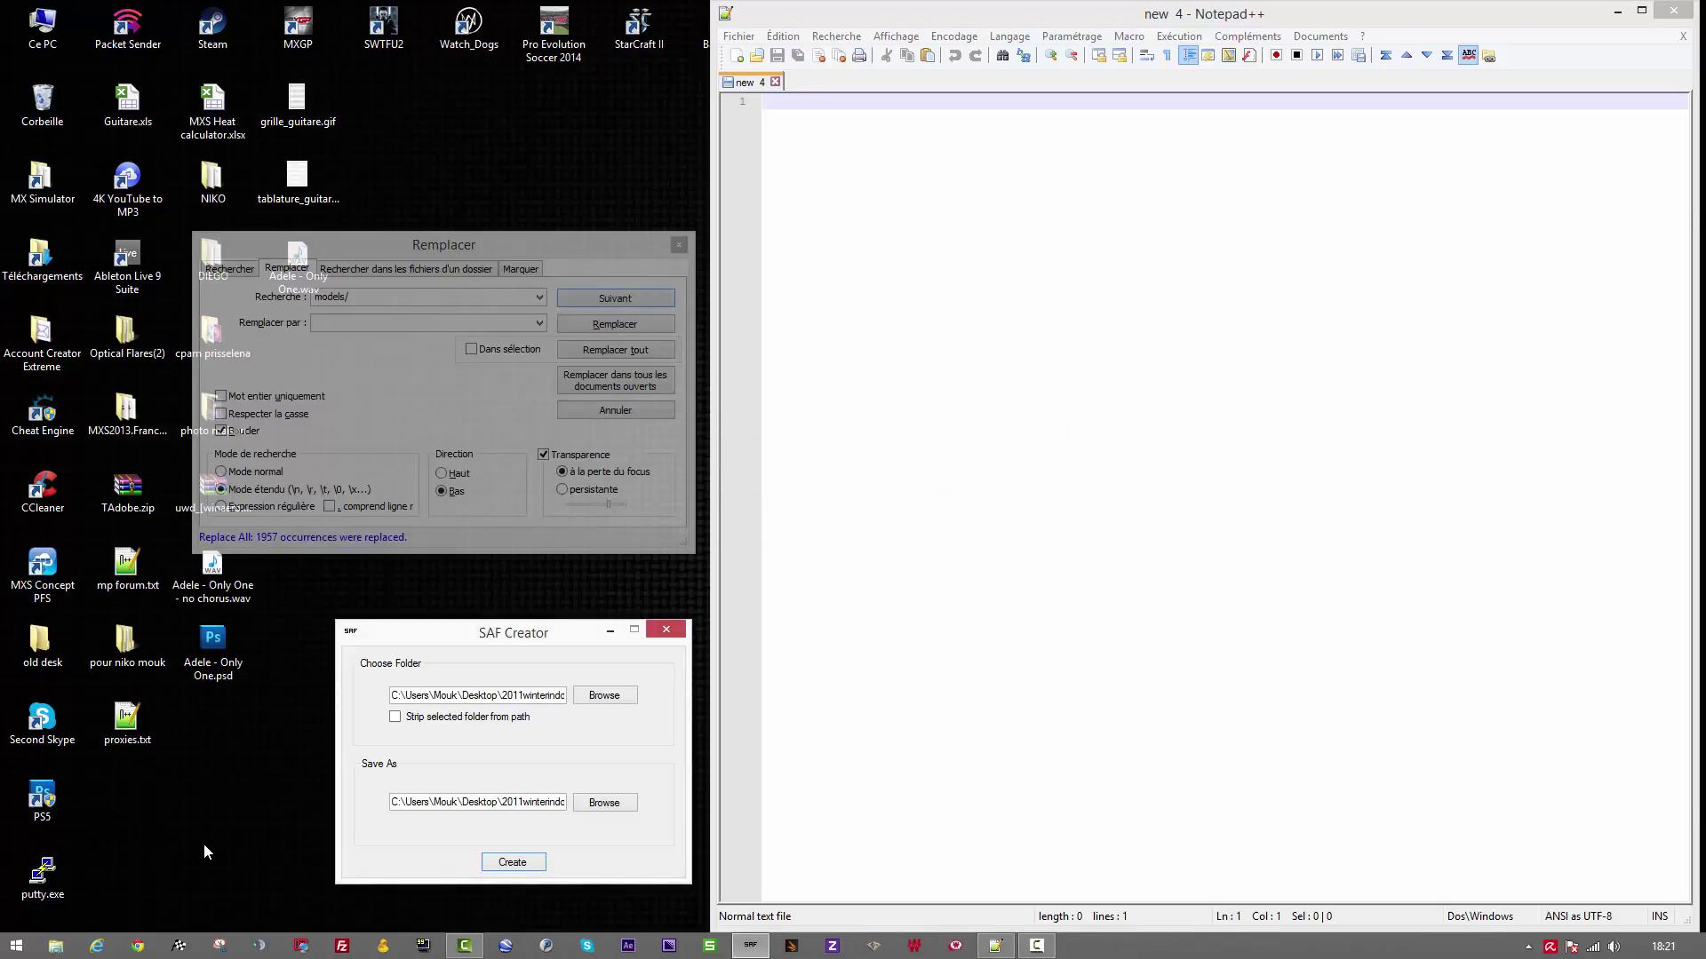